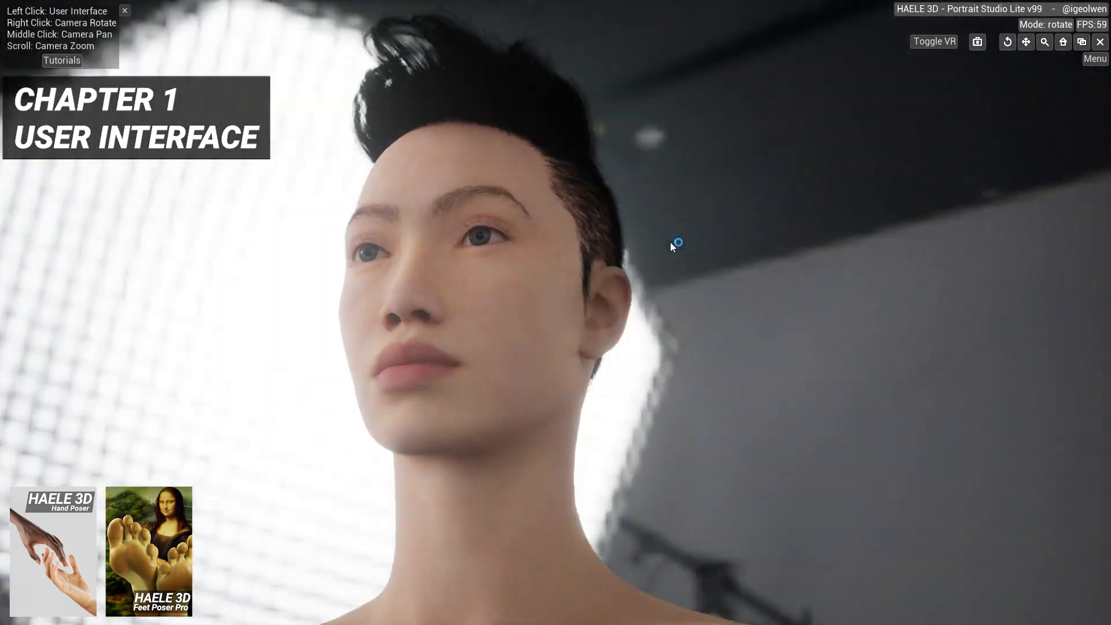
- Examine the portrait head by panning, orbiting and zooming the camera, ending on a centred front view
middle_click_drag(495, 252, 158, 213)
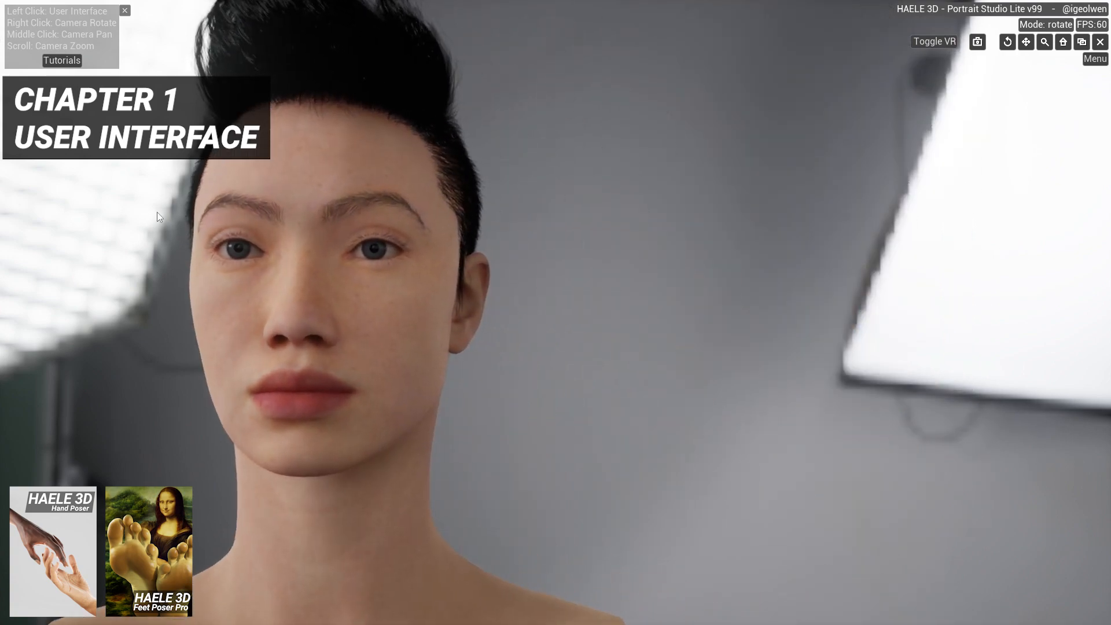
right_click_drag(157, 212, 576, 245)
scroll(563, 194, "up", 10)
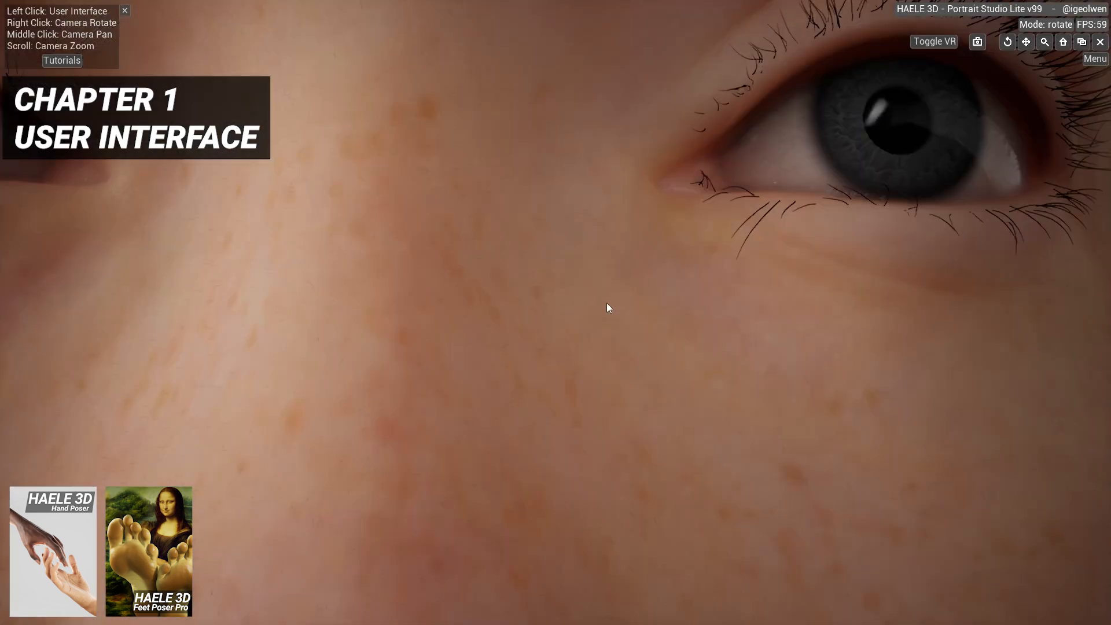
scroll(605, 300, "down", 10)
scroll(603, 298, "down", 2)
mouse_move(603, 298)
right_mouse_down()
mouse_move(636, 308)
mouse_move(607, 317)
right_mouse_up()
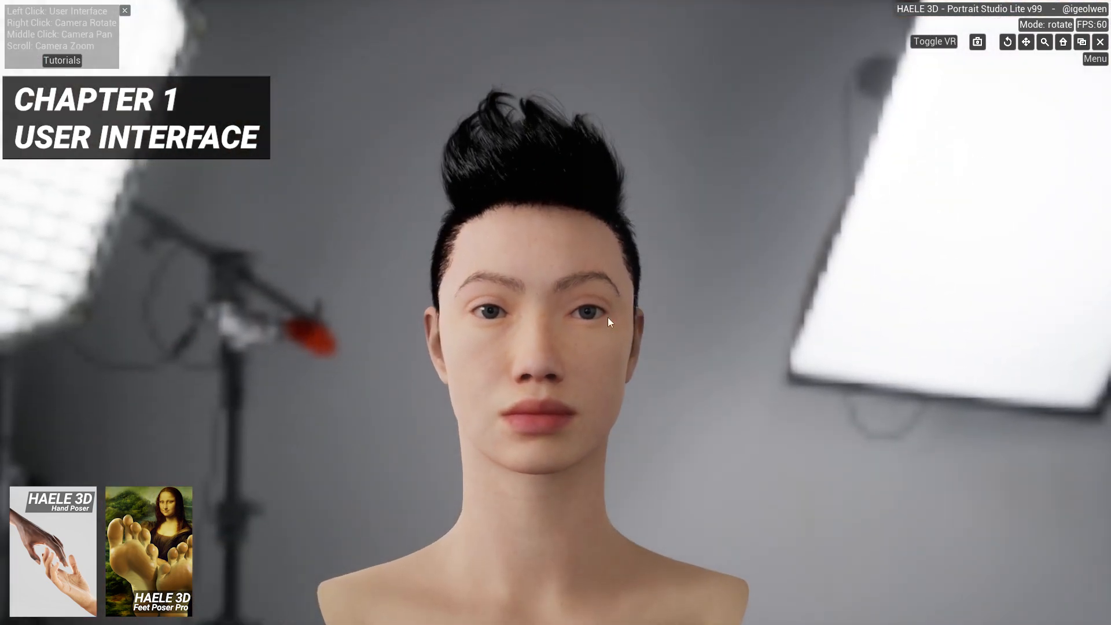
- Try the camera's Move and Zoom modes to shift the portrait head and inspect the face up close
left_click(1026, 41)
left_click_drag(779, 240, 694, 243)
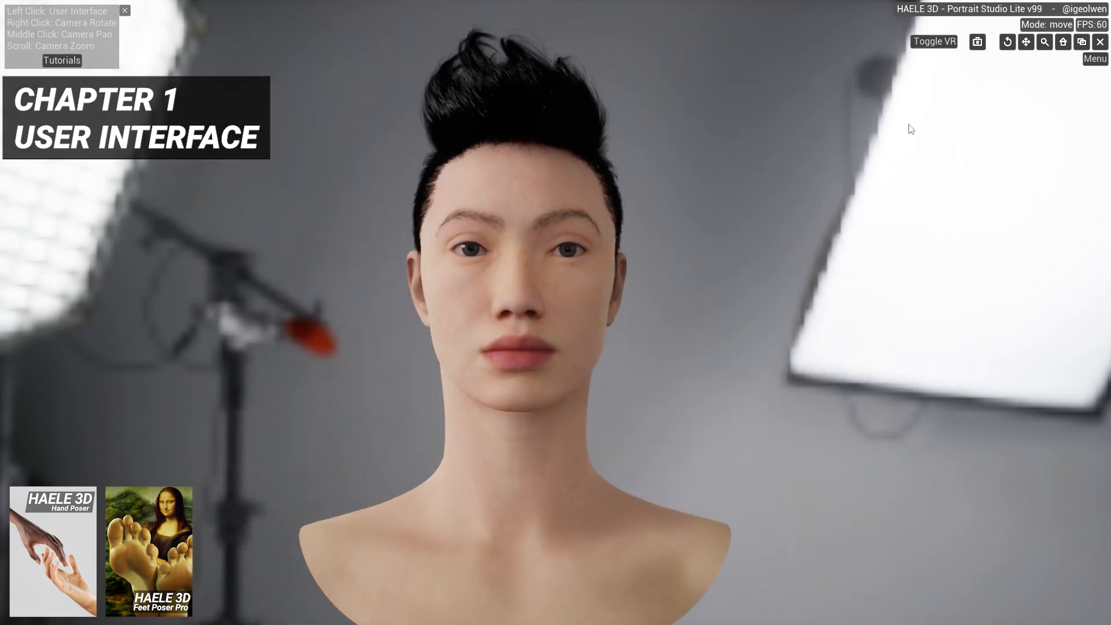
left_click(1045, 42)
left_click_drag(637, 120, 614, 414)
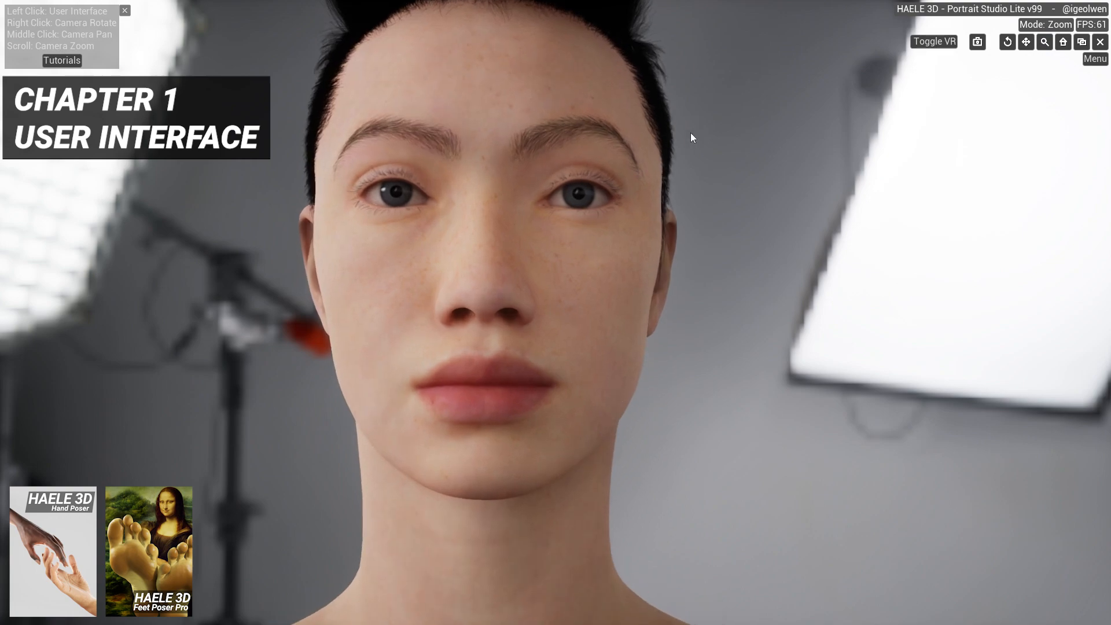
scroll(683, 145, "up", 10)
left_click_drag(666, 153, 669, 61)
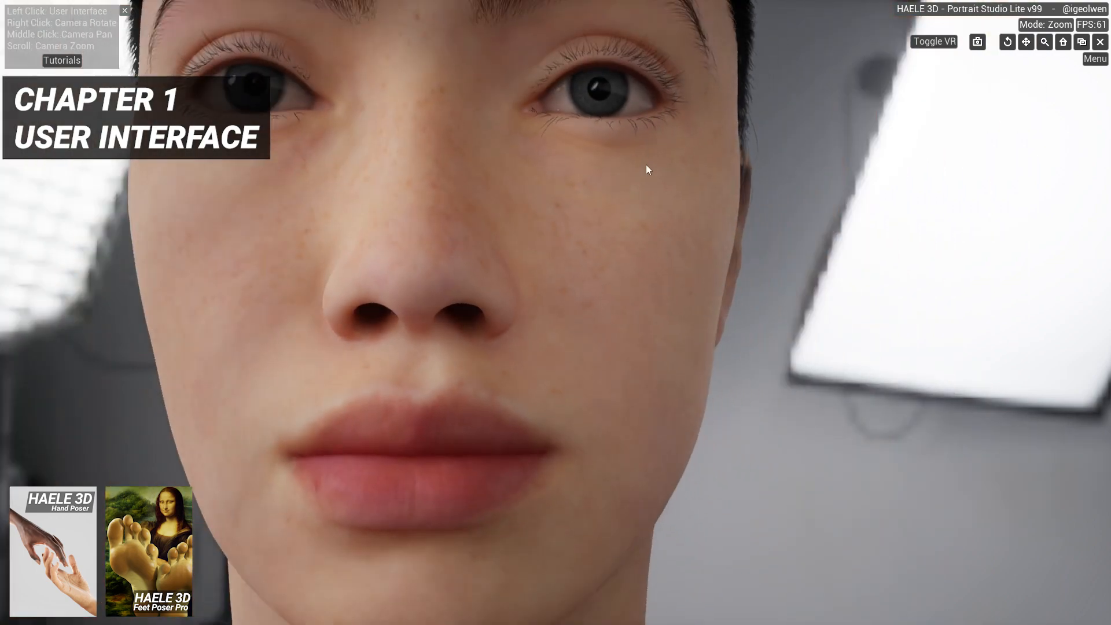
scroll(660, 155, "up", 4)
scroll(683, 139, "down", 10)
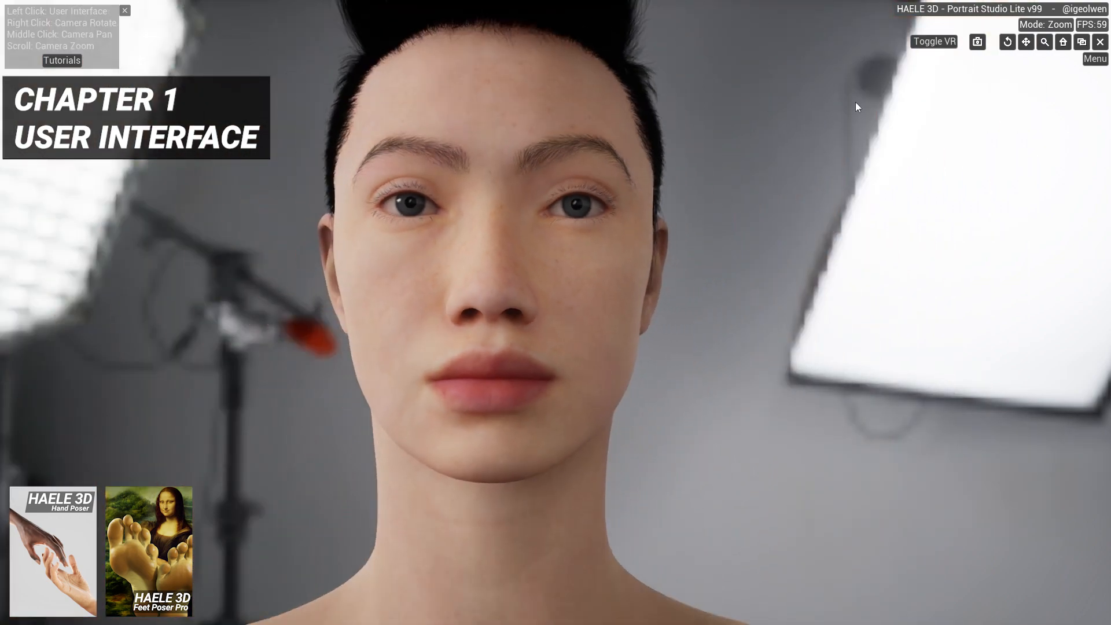
- Orbit around the head in Rotate mode and zoom in and out to view it from a high angle
left_click(1008, 42)
left_click_drag(759, 185, 787, 200)
scroll(748, 201, "up", 3)
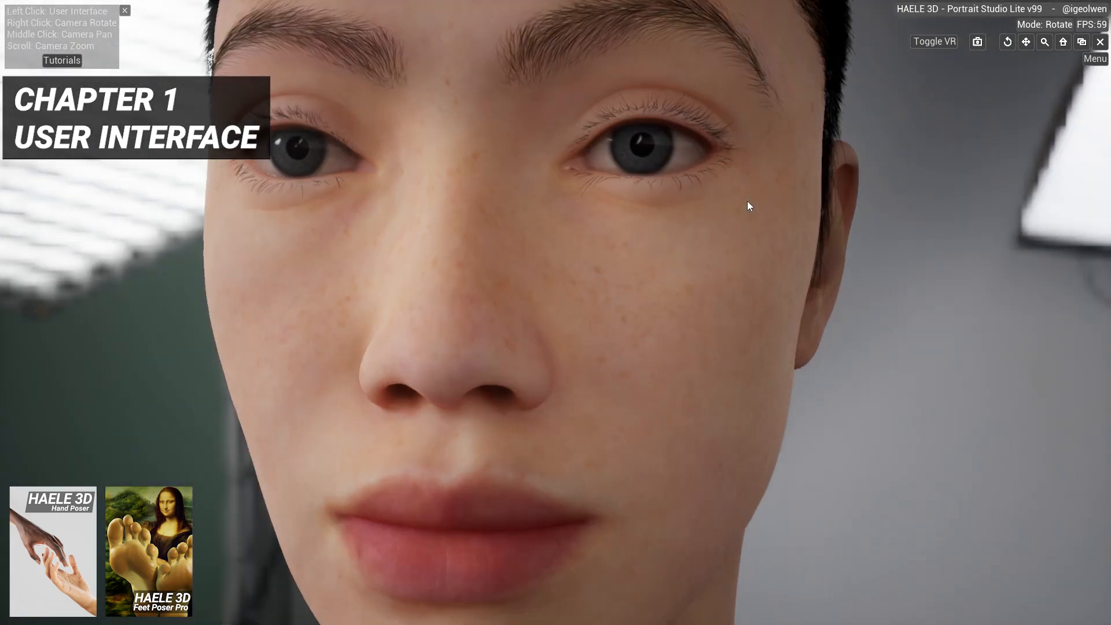
scroll(746, 200, "down", 3)
scroll(745, 200, "down", 5)
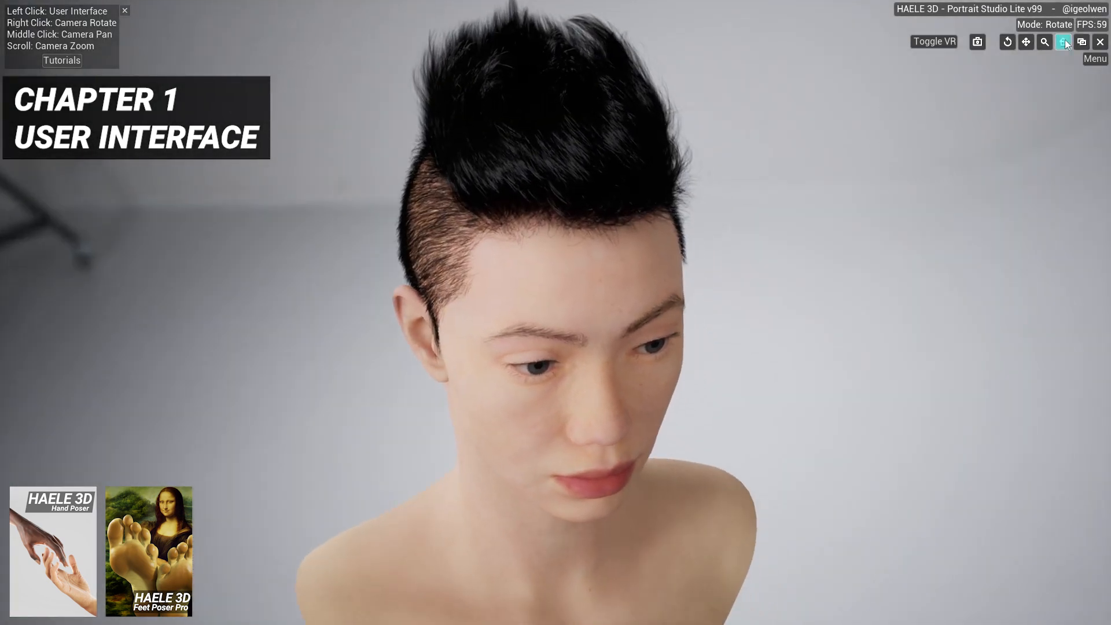
- Reset the camera to its home view and frame the face slightly closer from the front
left_click(1064, 42)
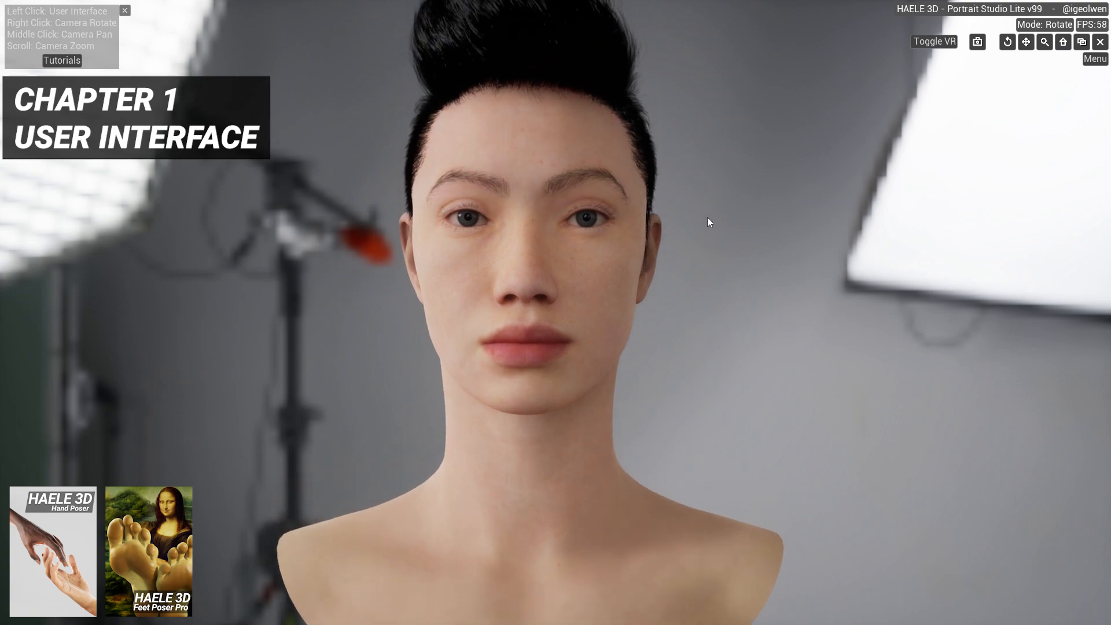
right_click_drag(707, 232, 699, 175)
scroll(698, 200, "up", 3)
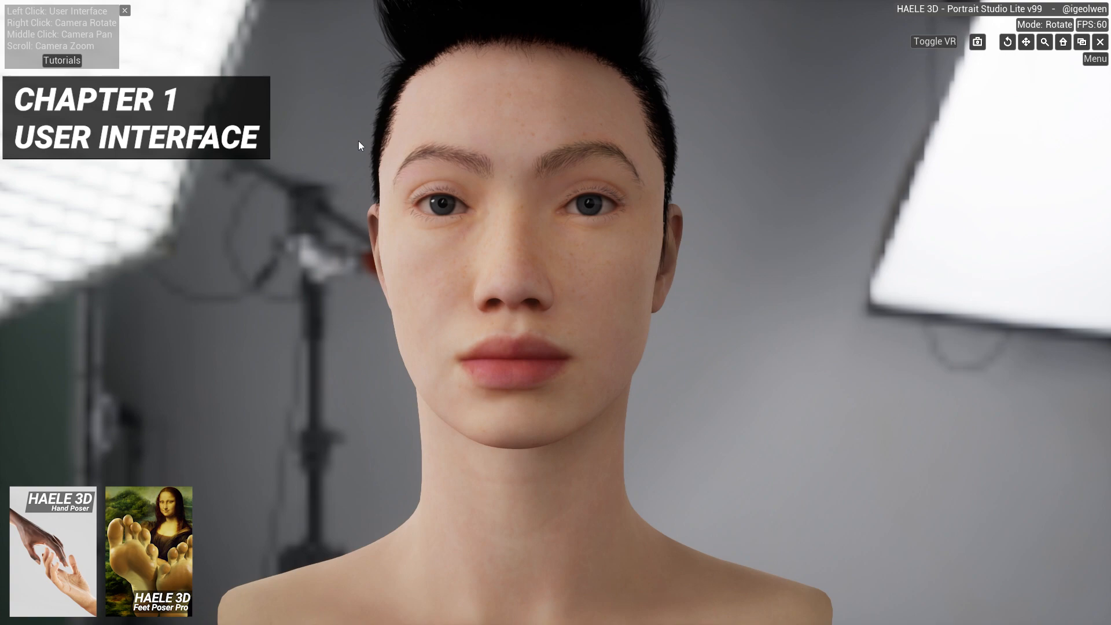
right_click_drag(359, 140, 366, 142)
middle_click_drag(424, 149, 425, 203)
mouse_move(451, 209)
right_mouse_down()
mouse_move(514, 209)
mouse_move(423, 208)
mouse_move(450, 209)
right_mouse_up()
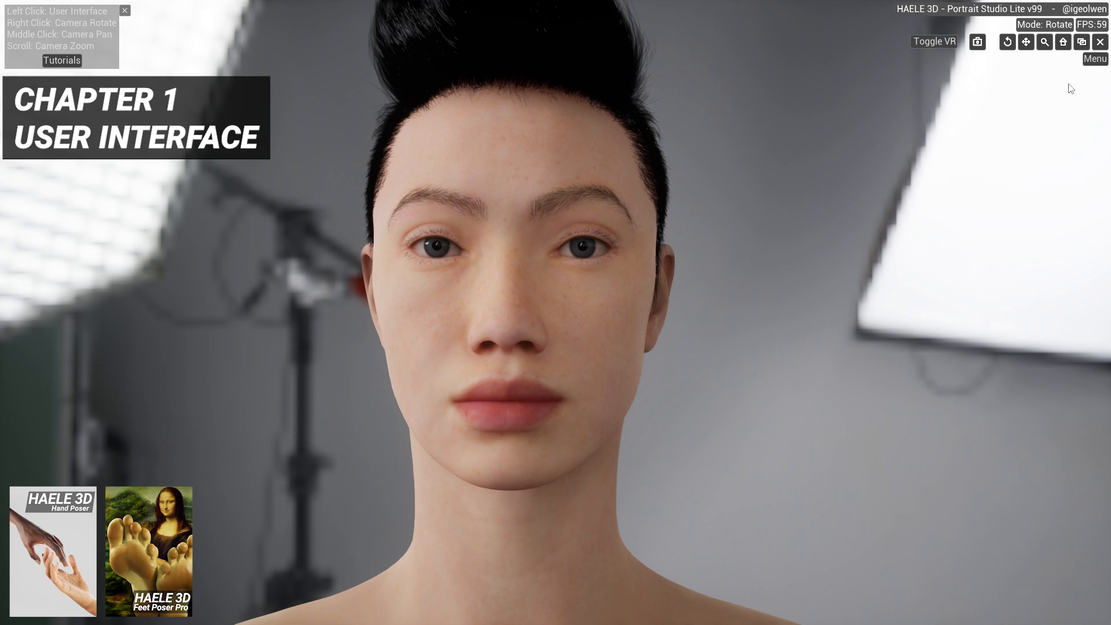
- Look through the Environment, Character and Presets options of the main controls
left_click(1095, 60)
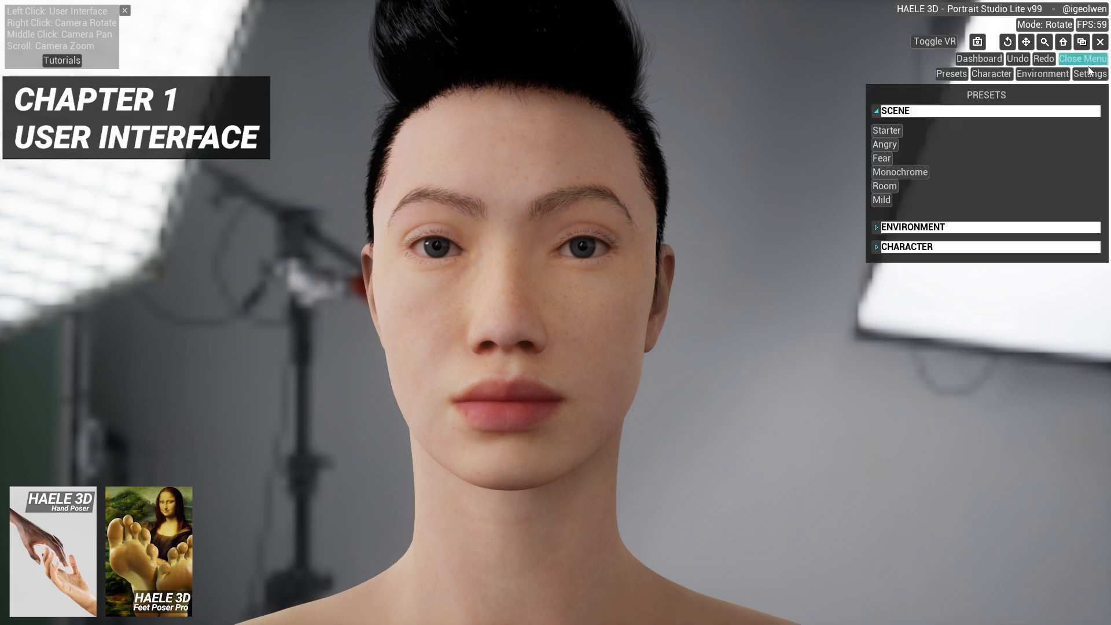
left_click(1044, 75)
left_click(991, 74)
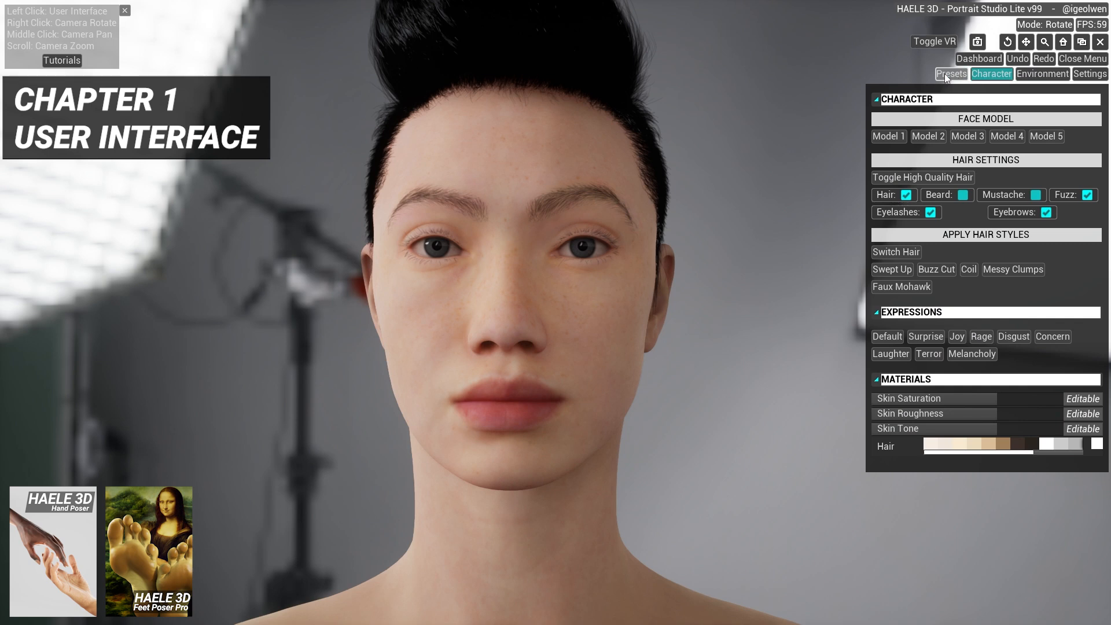
left_click(947, 75)
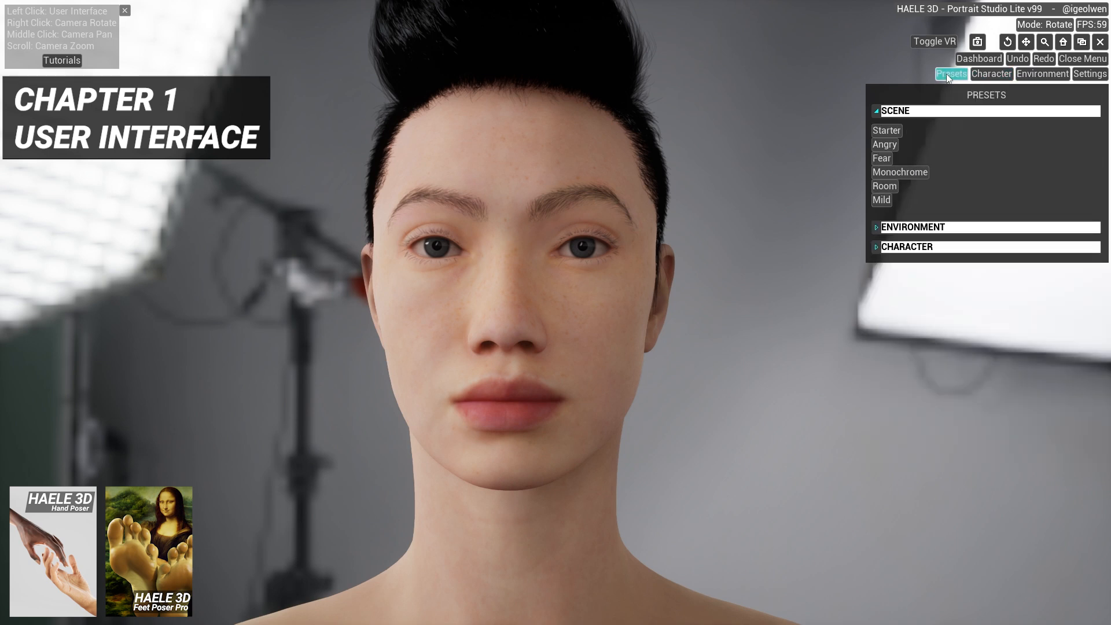
- Hide and reopen the main controls, and view the Dashboard with its feedback, general and link options
left_click(1079, 62)
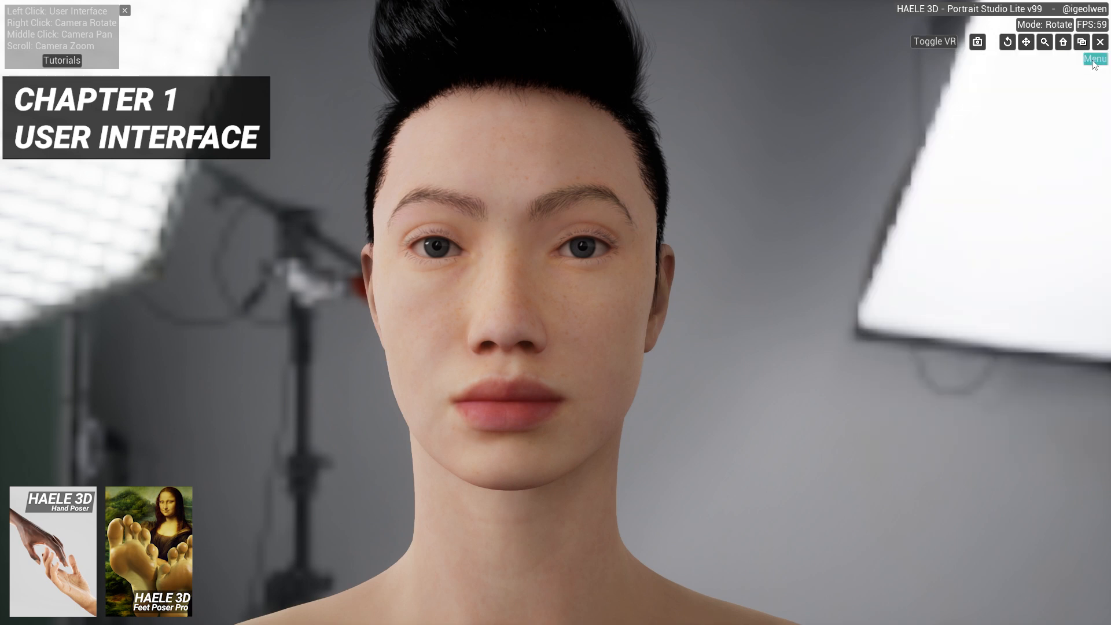
left_click(1094, 64)
left_click(1088, 65)
left_click(1091, 61)
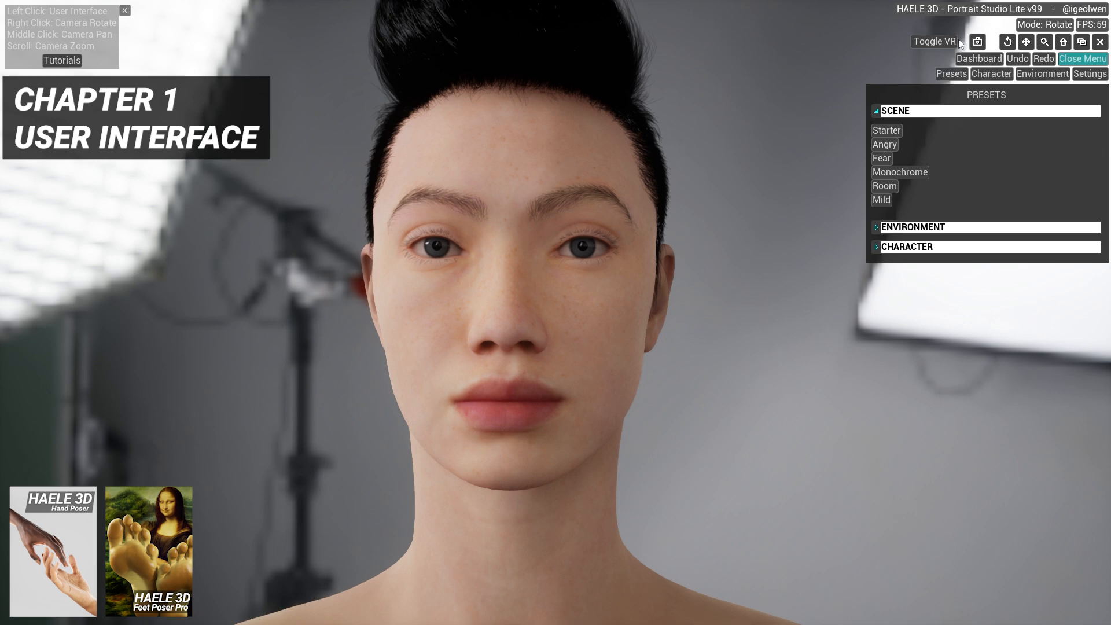
left_click(981, 60)
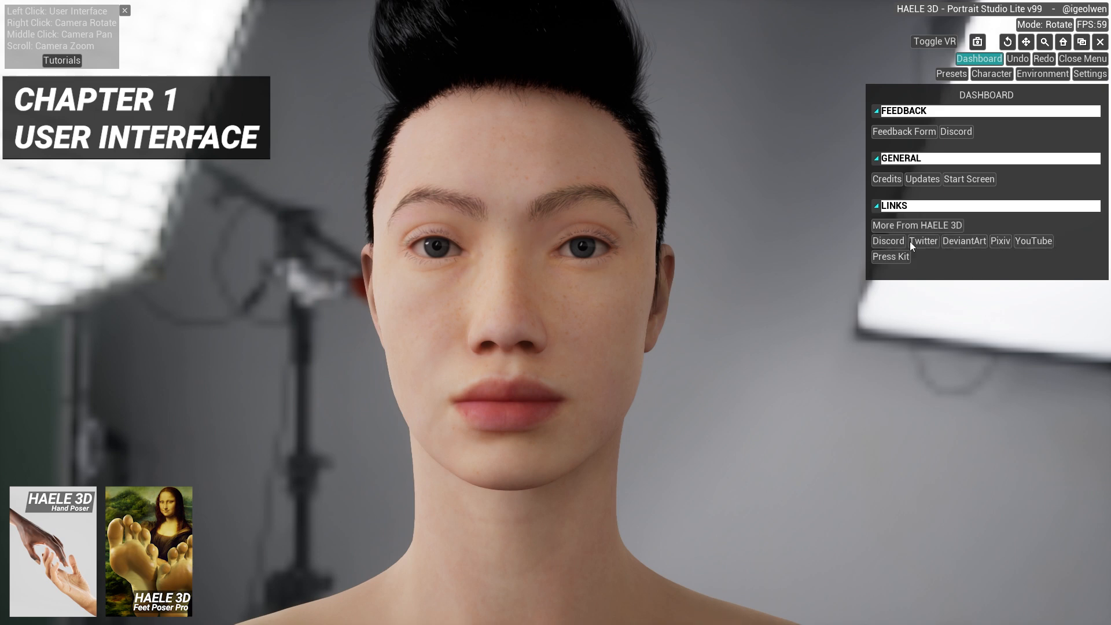
- Save a screenshot of the portrait, and call up the quit prompt but decline to quit
left_click(978, 42)
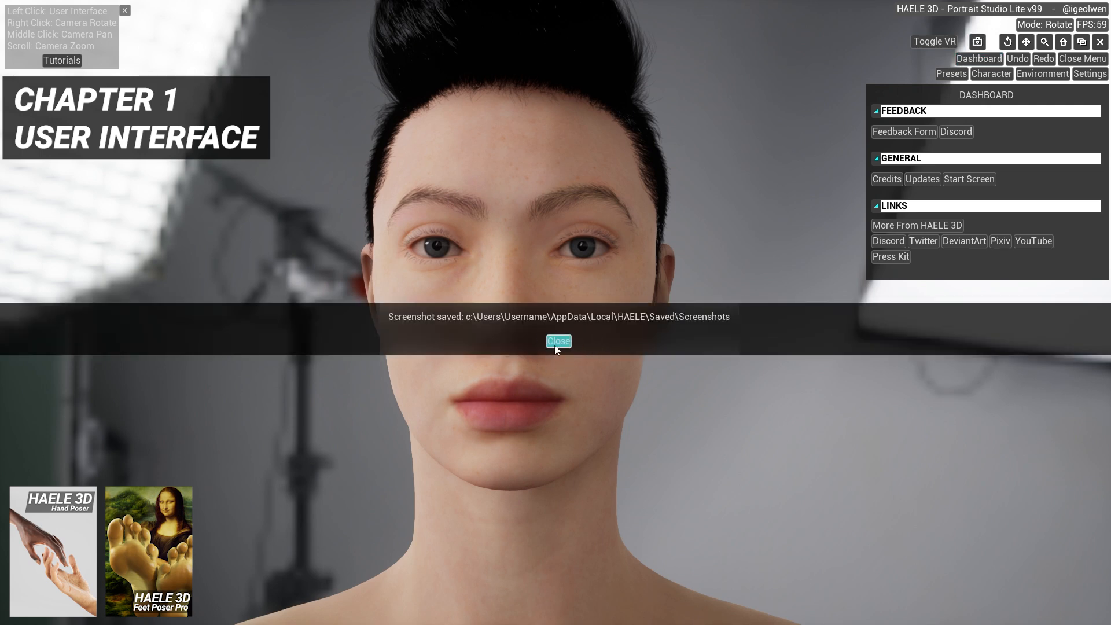
left_click(557, 342)
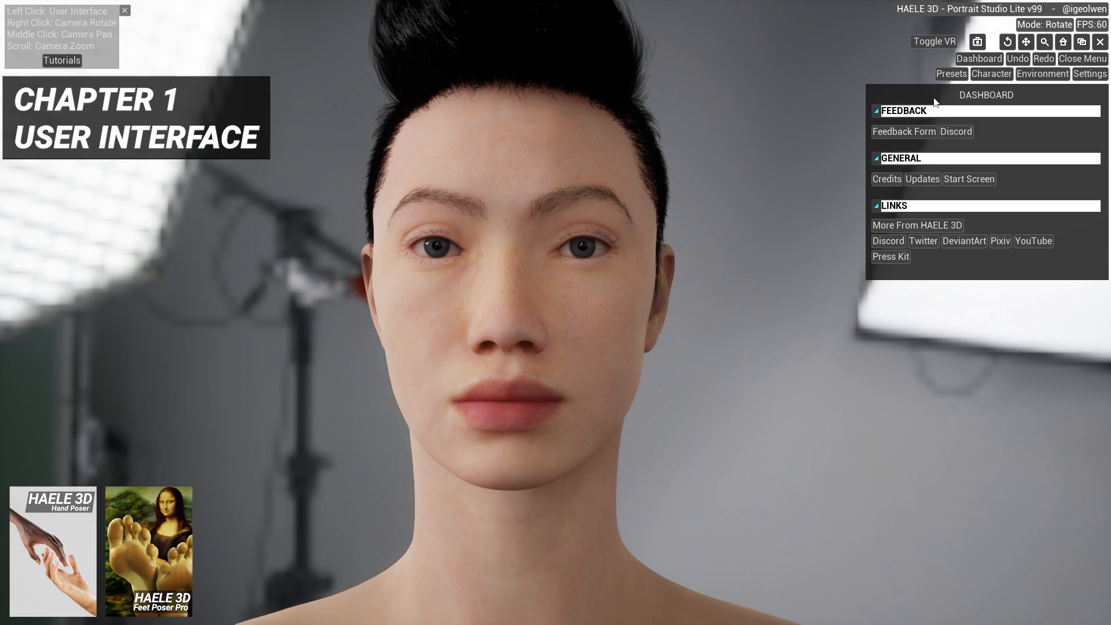
left_click(1100, 42)
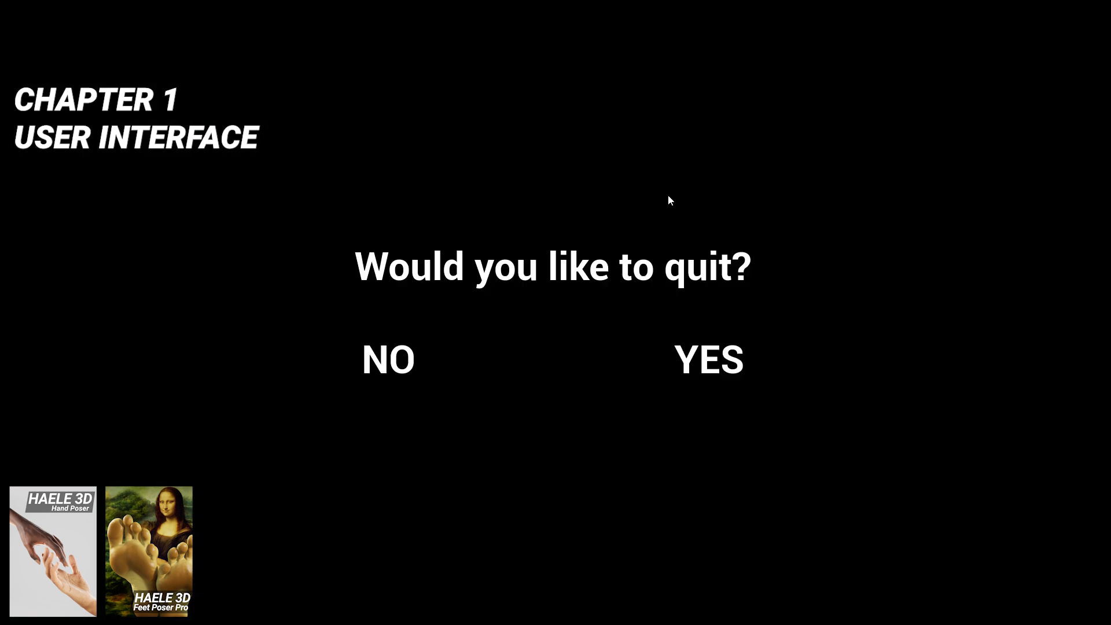
left_click(406, 364)
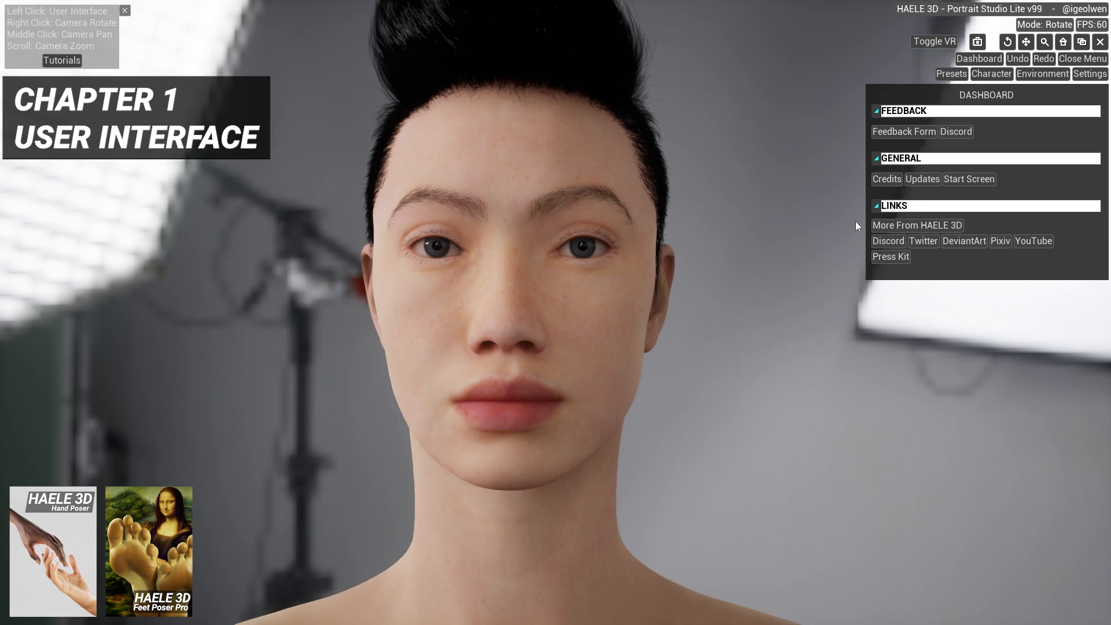
- Try Overall Graphics Quality levels 4 and 2 in the settings, and set it to 3
left_click(1089, 74)
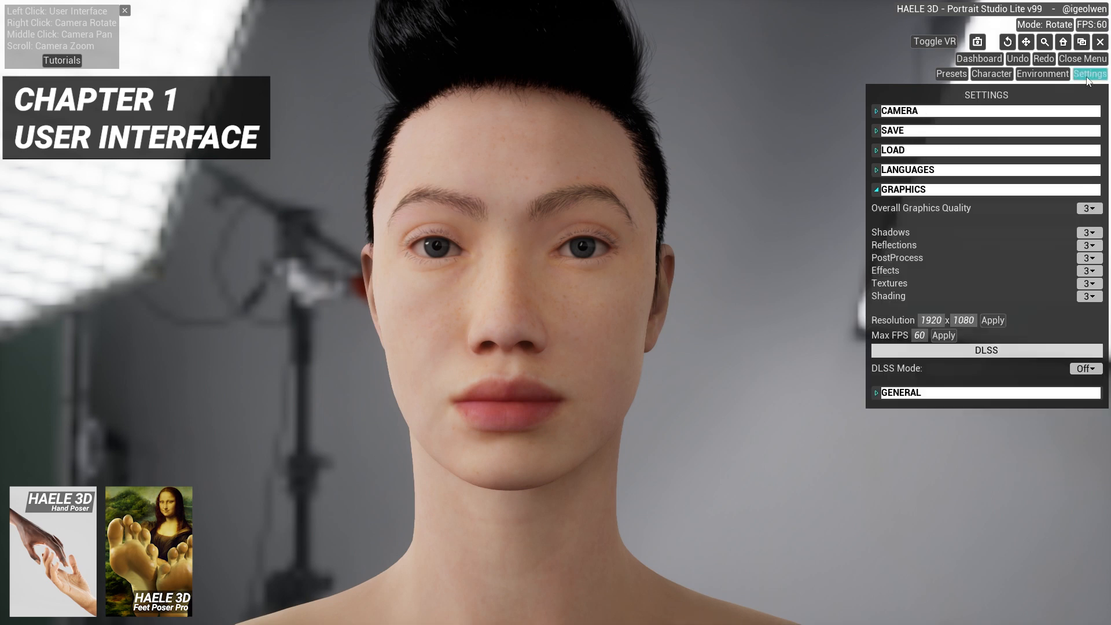
left_click(1086, 207)
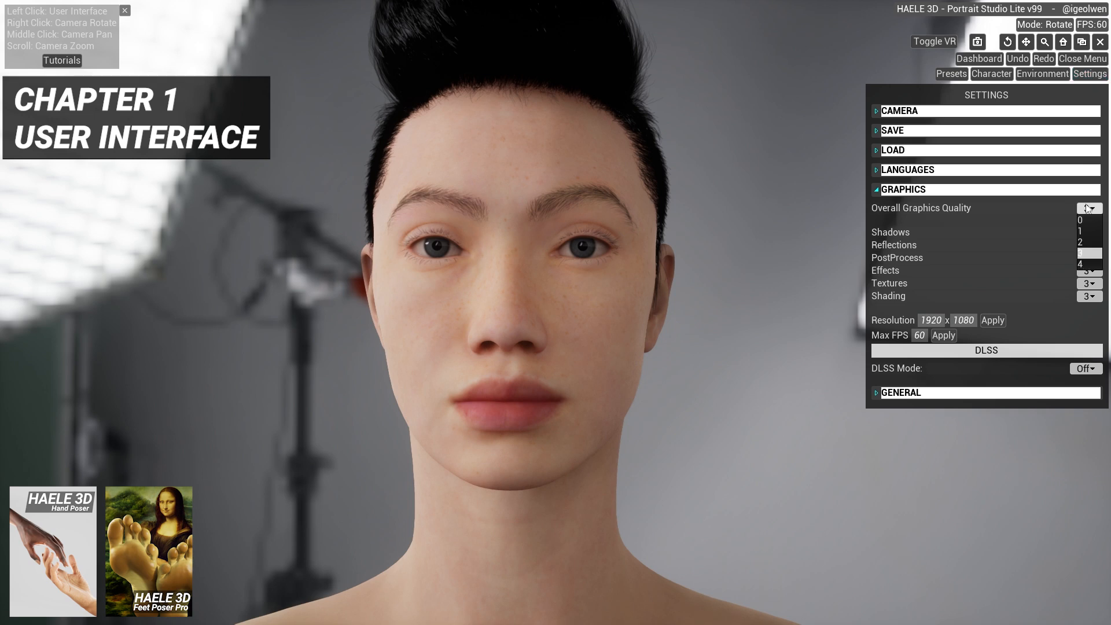
left_click(1087, 269)
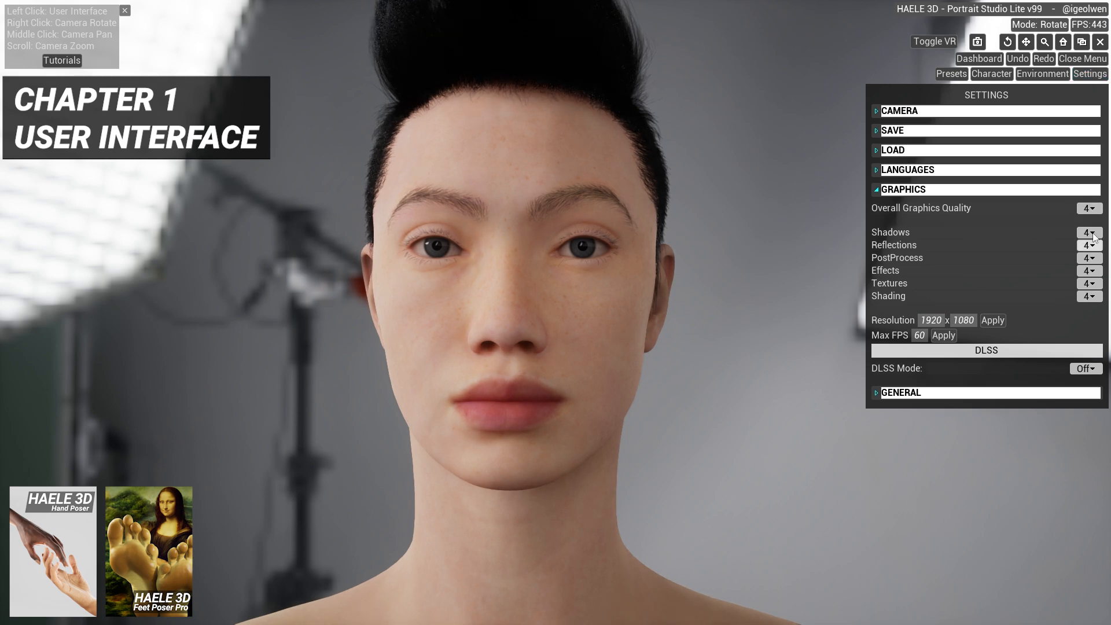
left_click(1088, 207)
left_click(1088, 242)
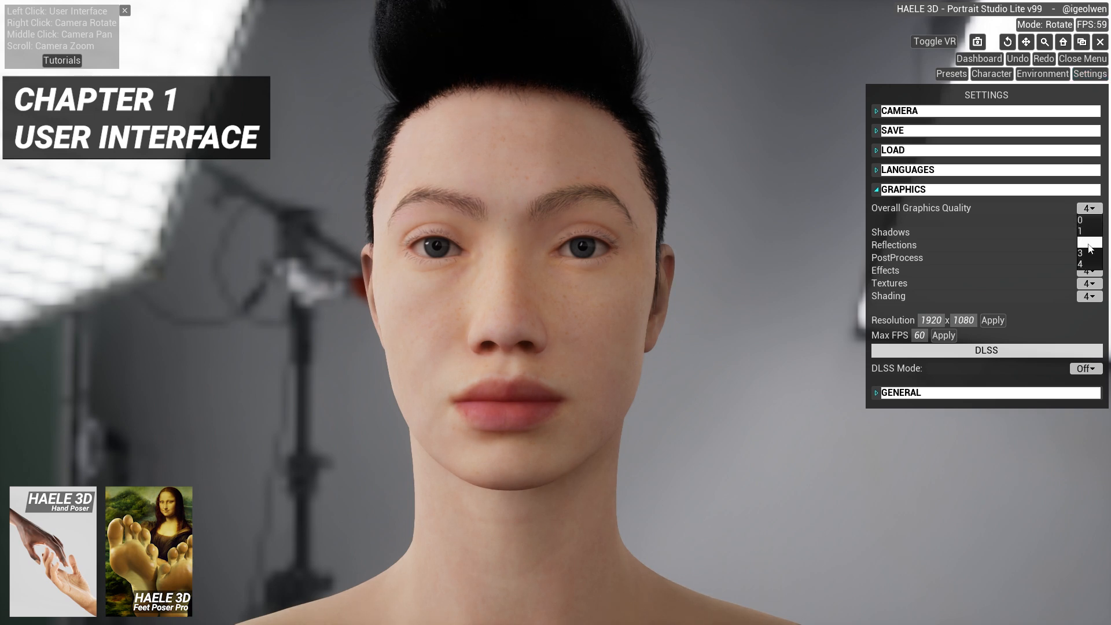
left_click(1088, 208)
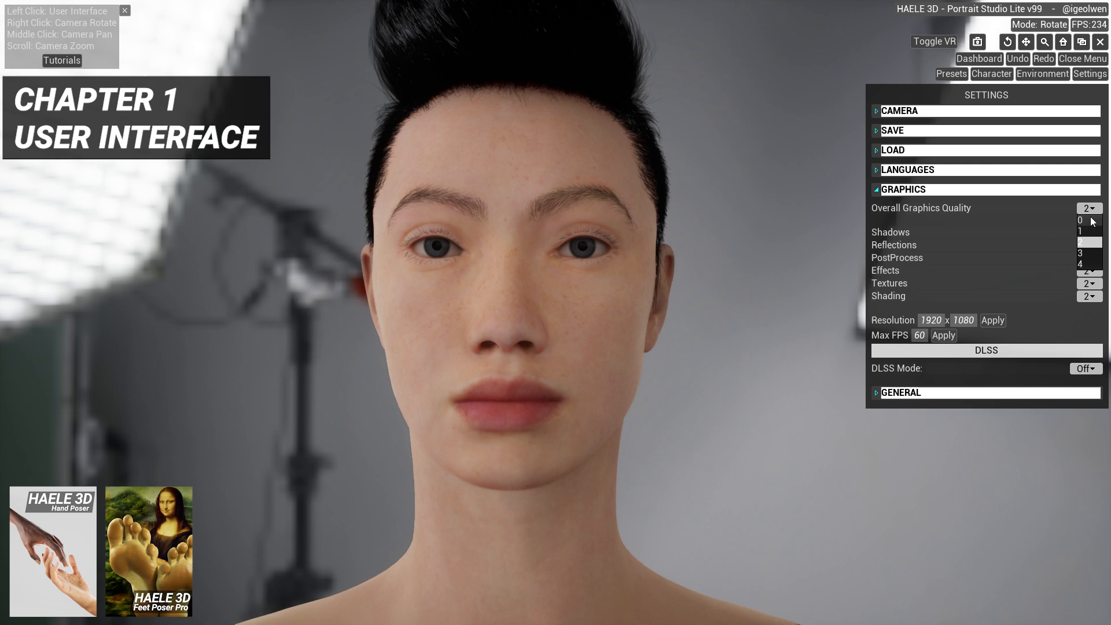
left_click(1086, 254)
- Try the Performance option for DLSS Mode, and set the mode to Auto
left_click(1082, 369)
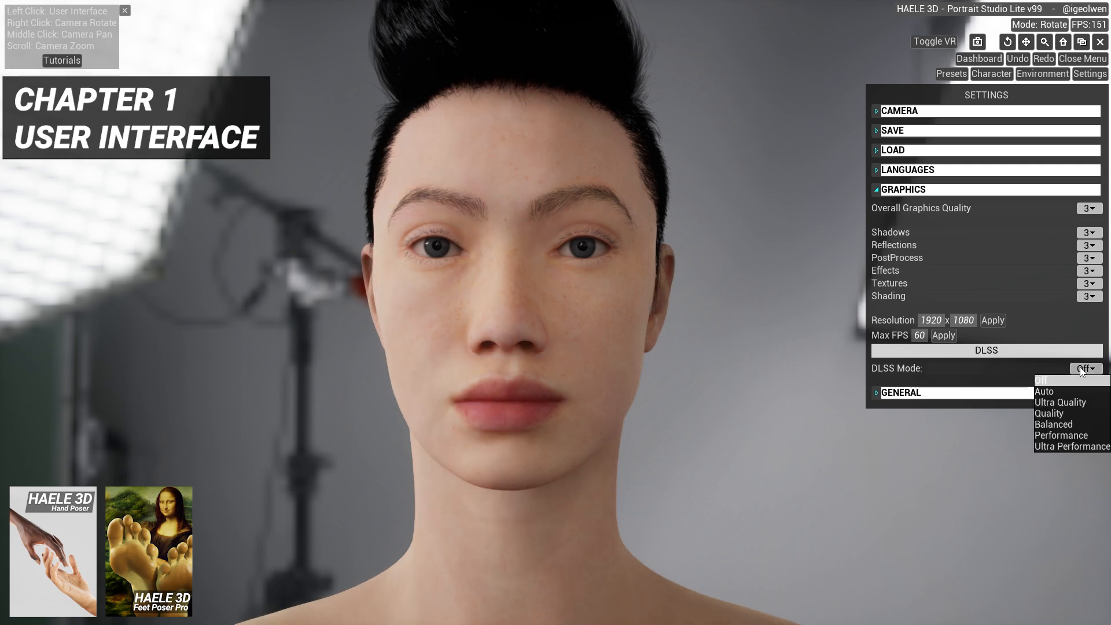
left_click(1061, 435)
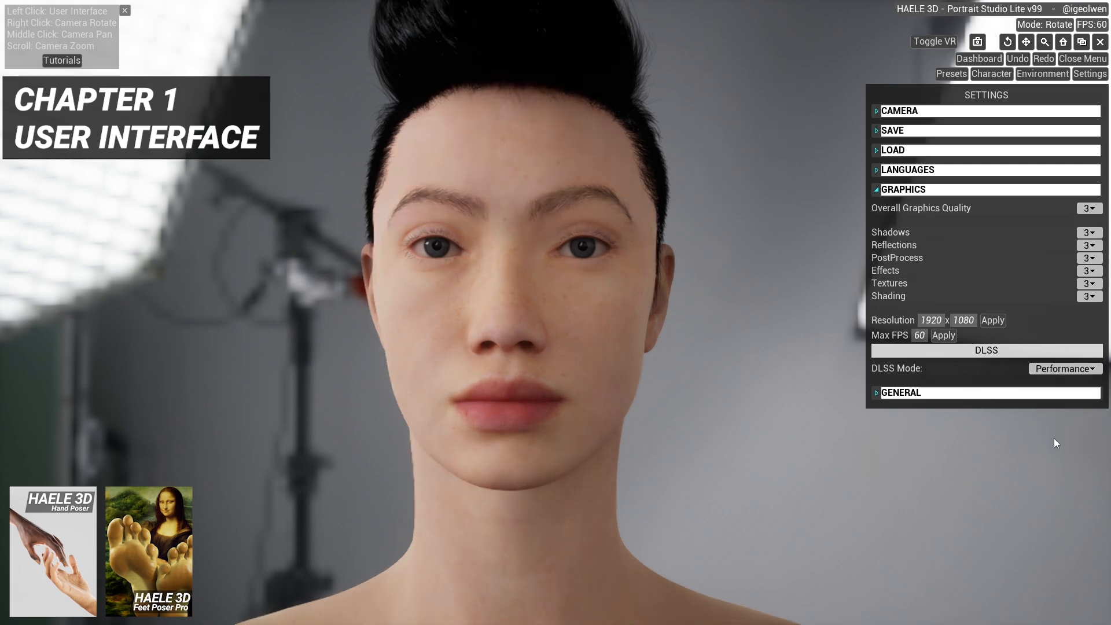
left_click(1078, 369)
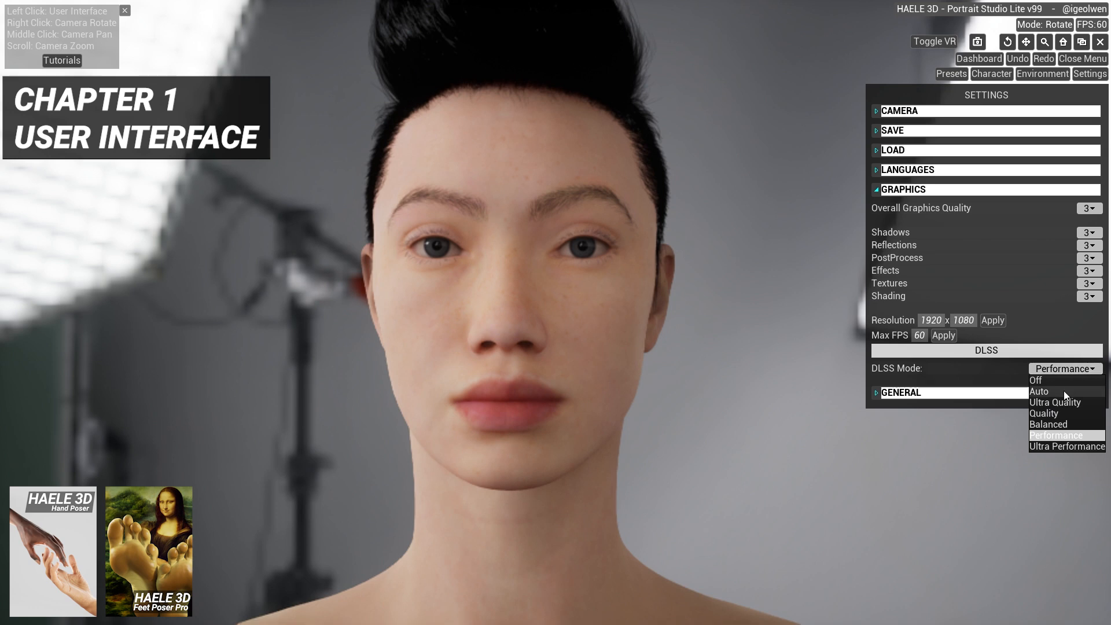
left_click(1064, 390)
left_click(1080, 370)
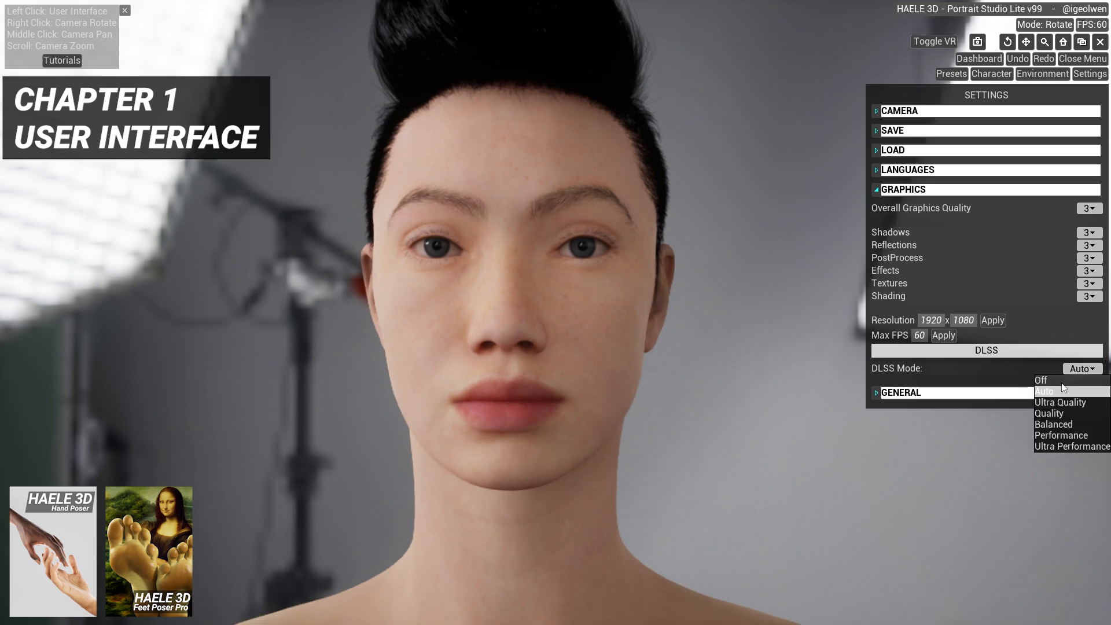
left_click(1064, 390)
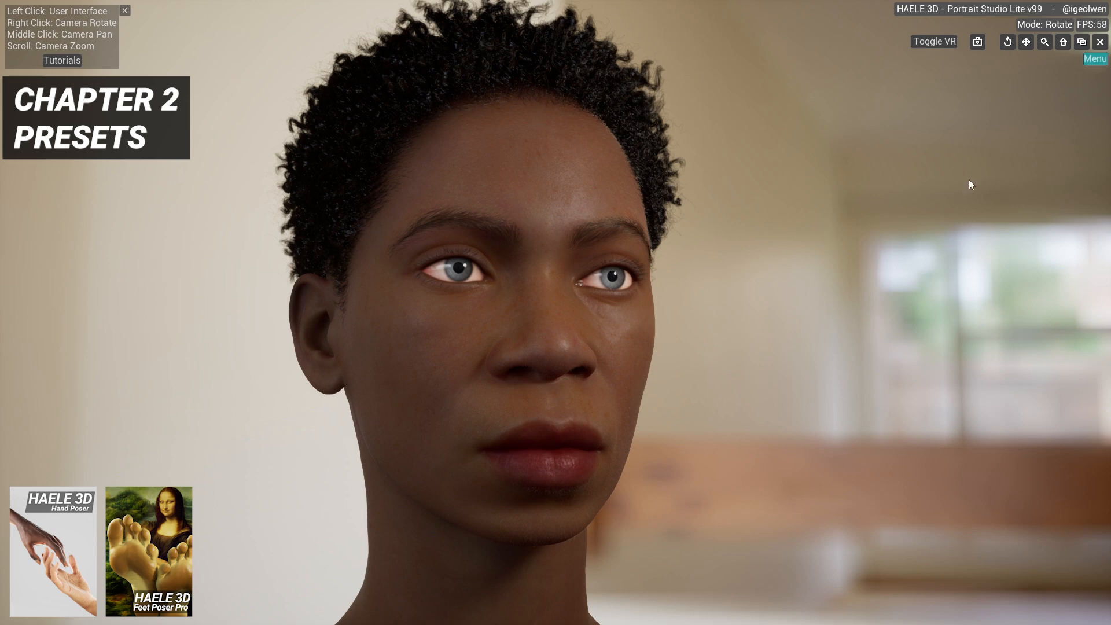
- Open the presets and examine the Scene, Environment and Character groups, collapsing and expanding each one
left_click(1095, 59)
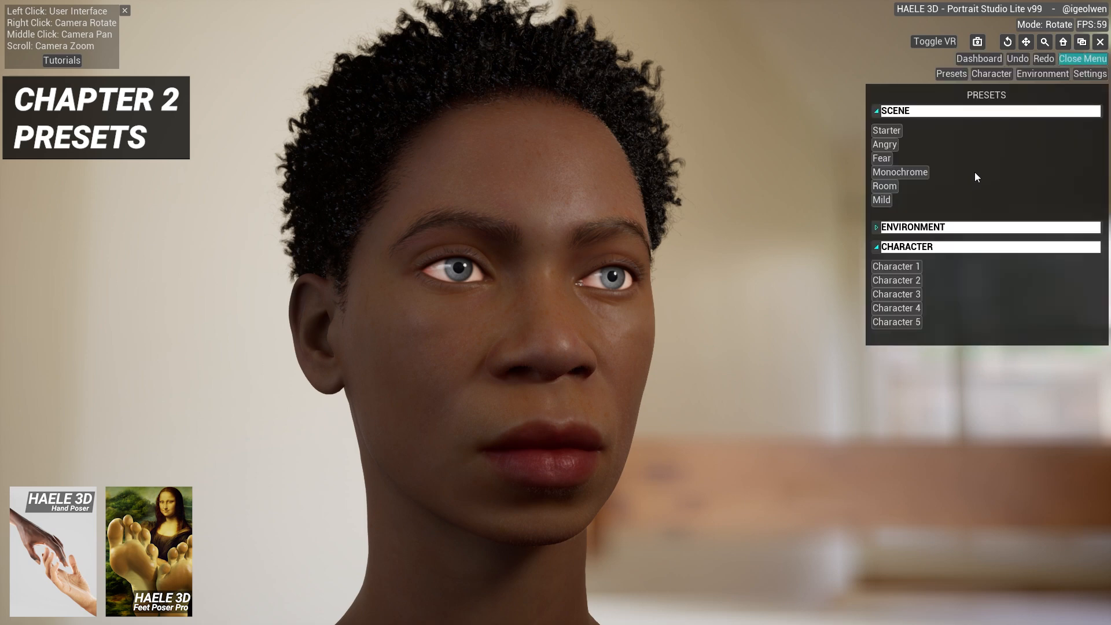
left_click(951, 75)
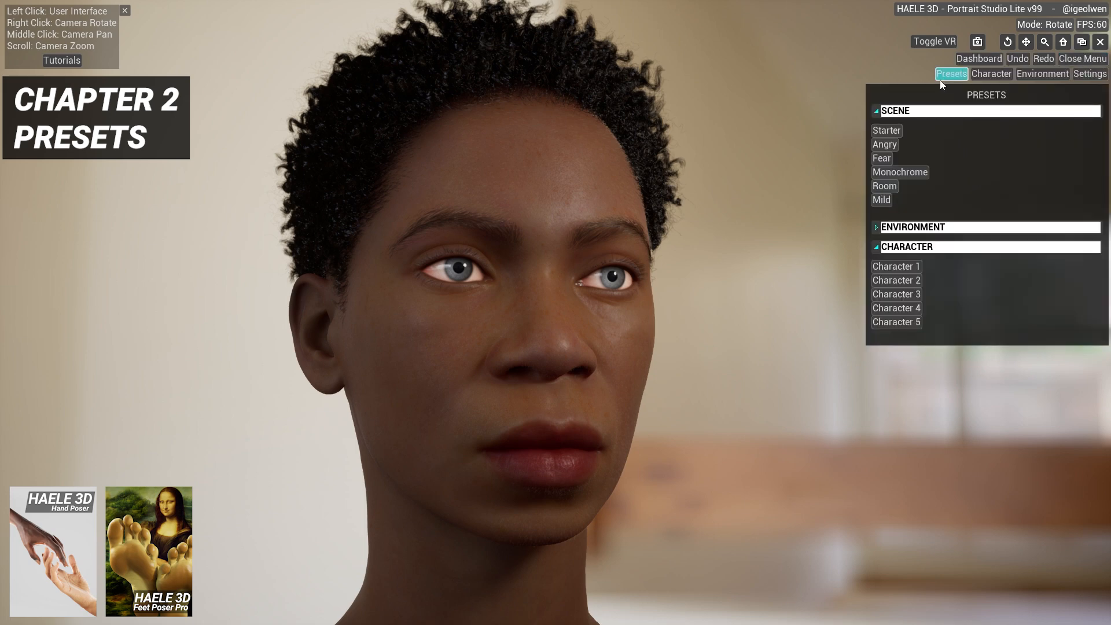
left_click(920, 111)
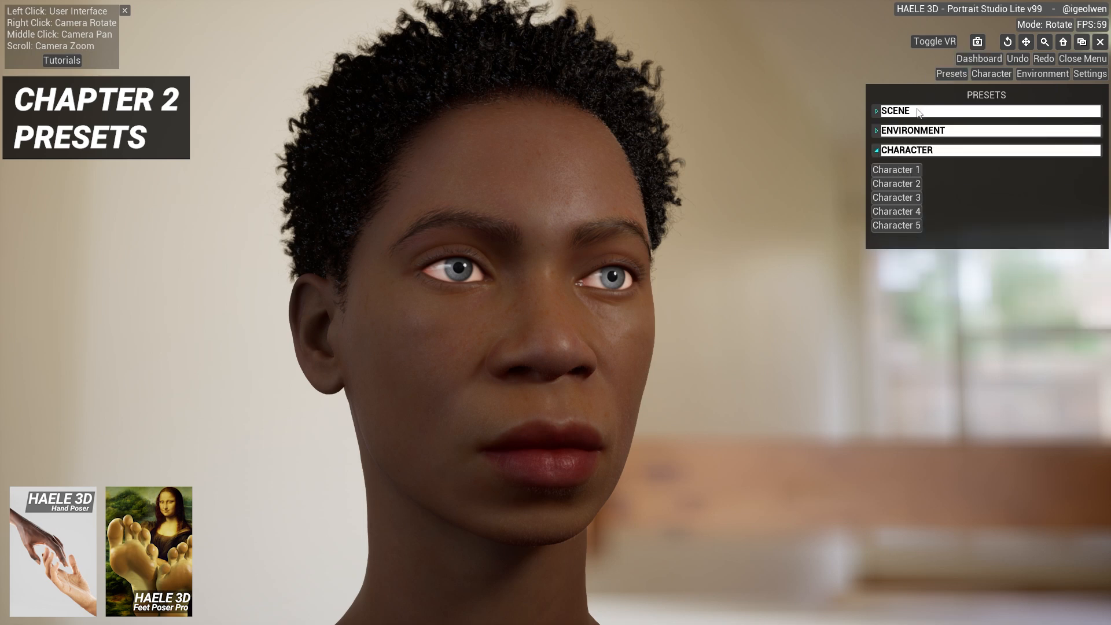
left_click(920, 111)
left_click(926, 227)
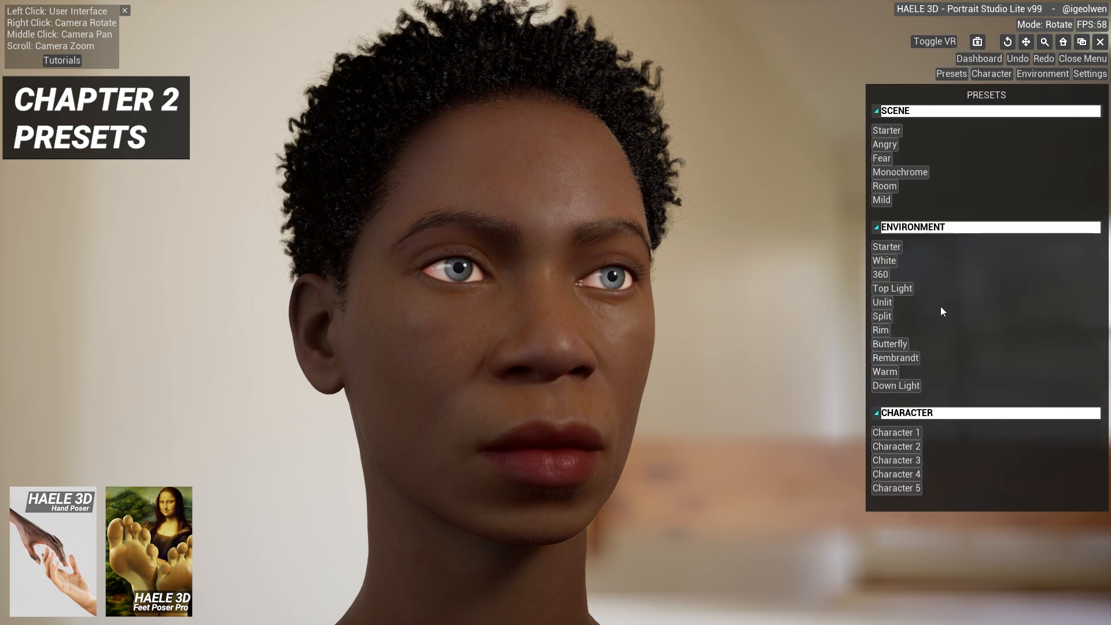
left_click(947, 413)
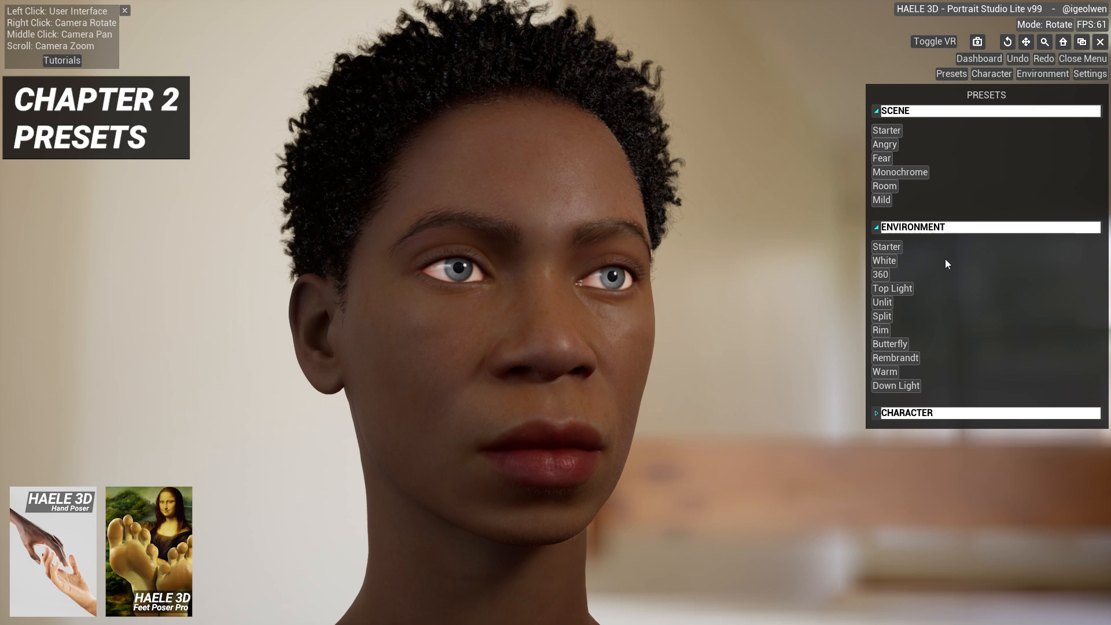
left_click(944, 228)
left_click(931, 114)
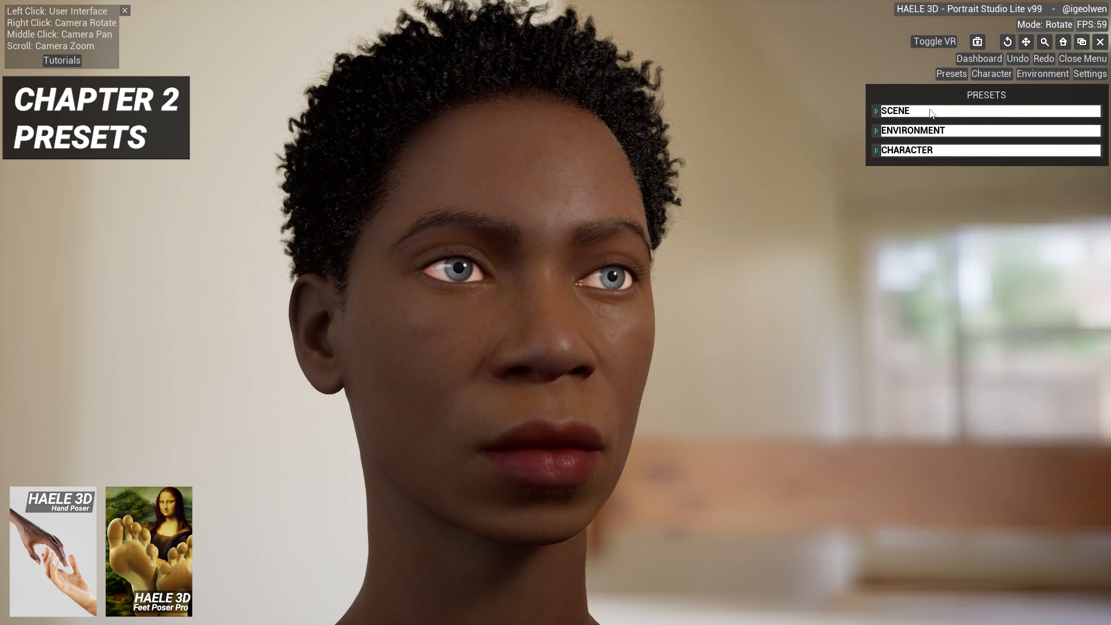
left_click(1033, 131)
left_click(945, 319)
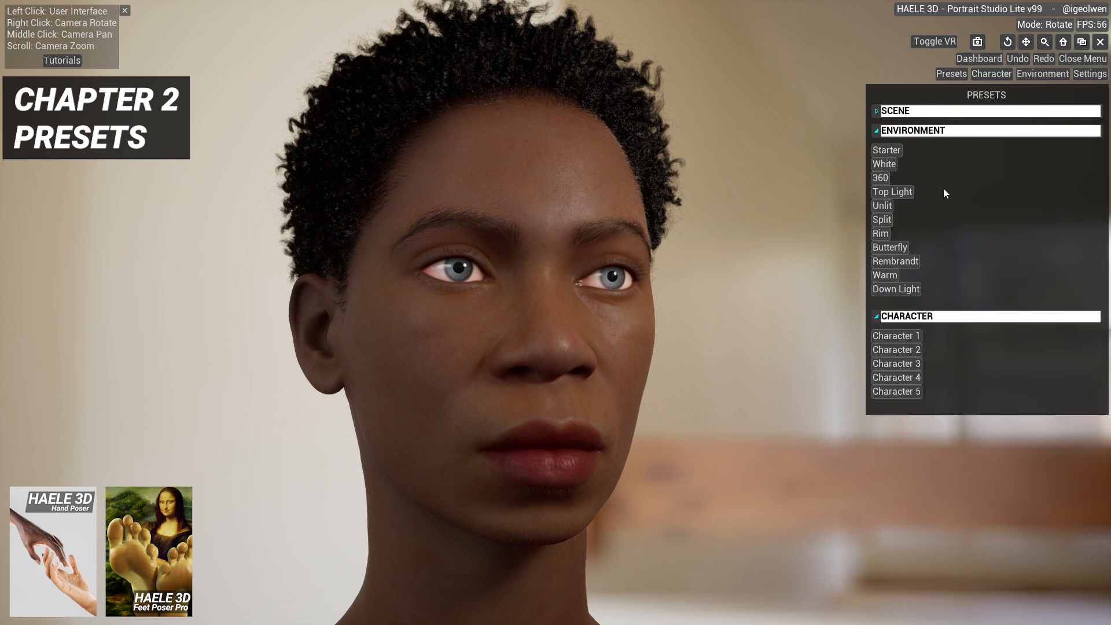
left_click(969, 115)
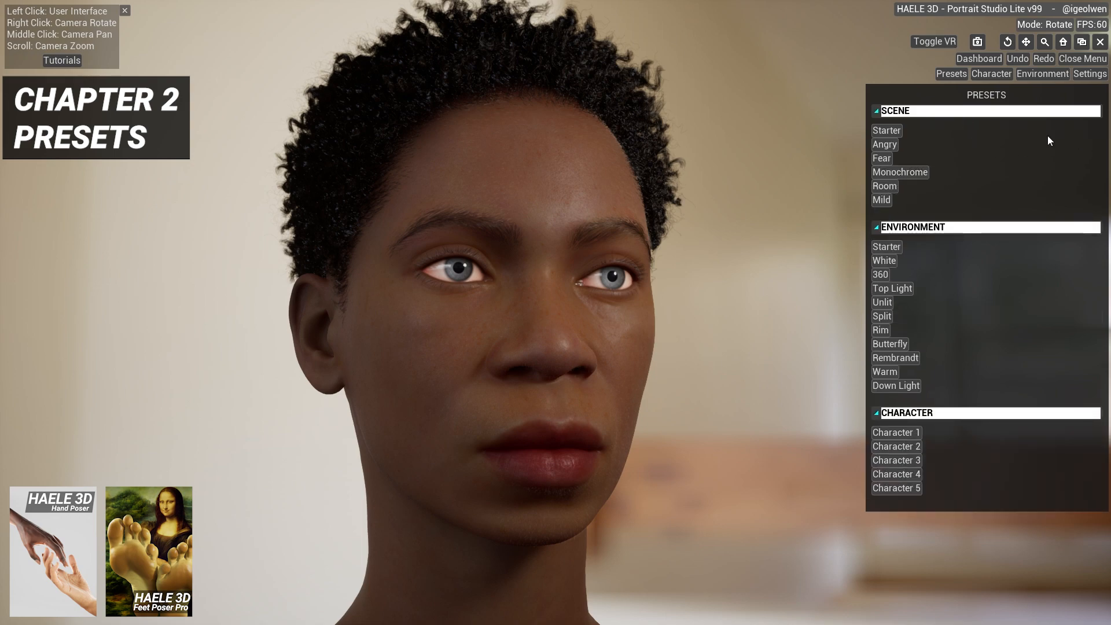
- Try the Starter, Angry, Fear and Monochrome scene presets, viewing the portrait from different angles
right_click_drag(802, 242, 707, 325)
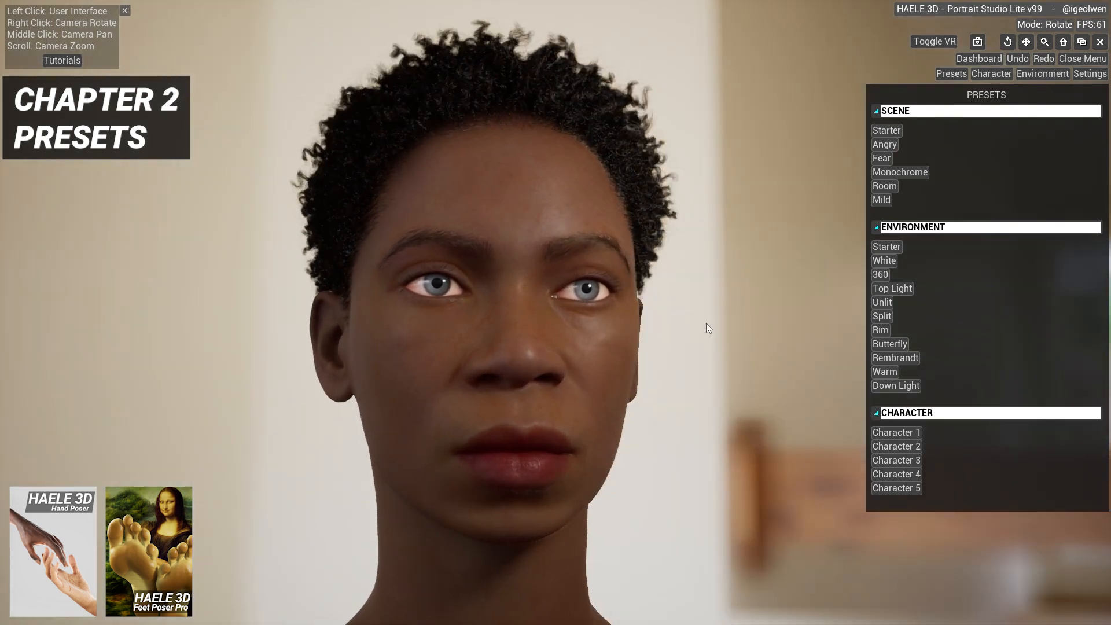
left_click(887, 130)
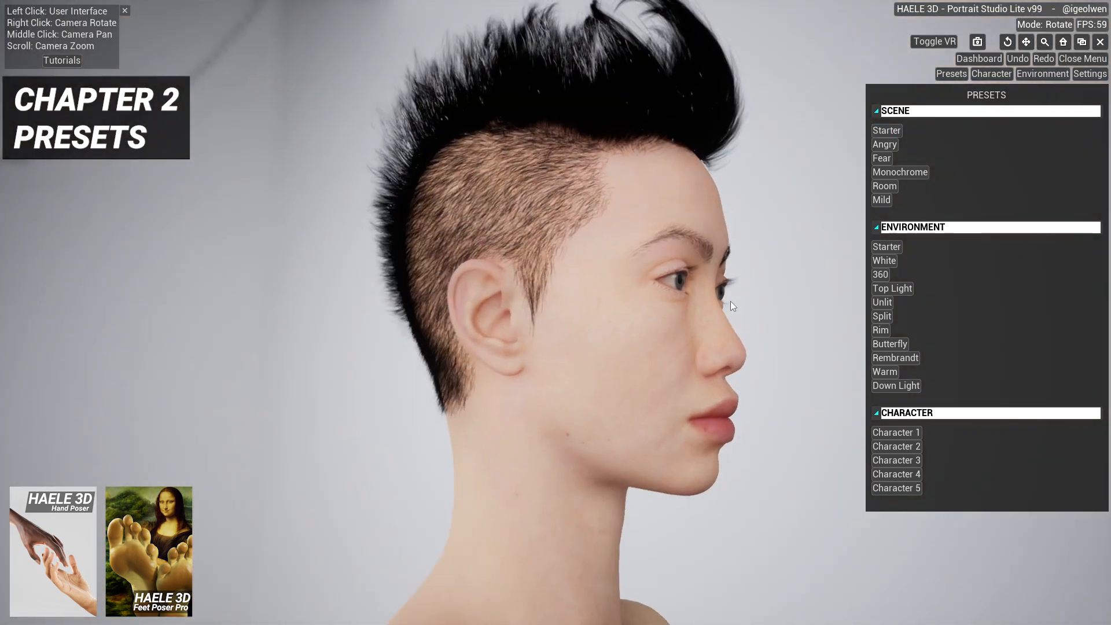
right_click_drag(730, 301, 644, 302)
left_click(874, 158)
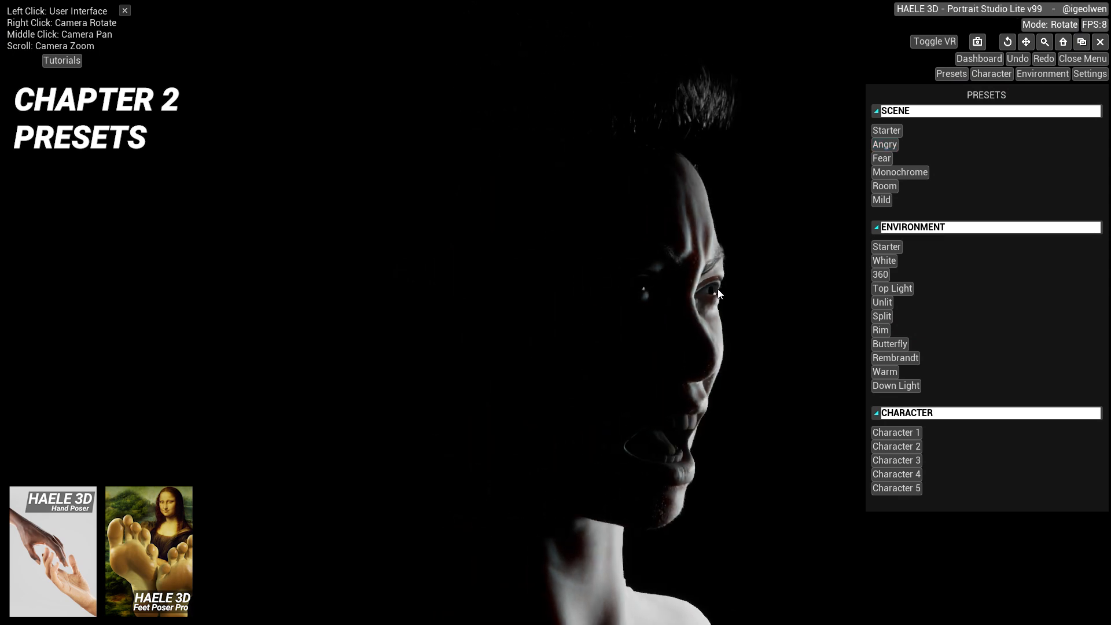
right_click_drag(719, 283, 613, 279)
scroll(613, 279, "up", 4)
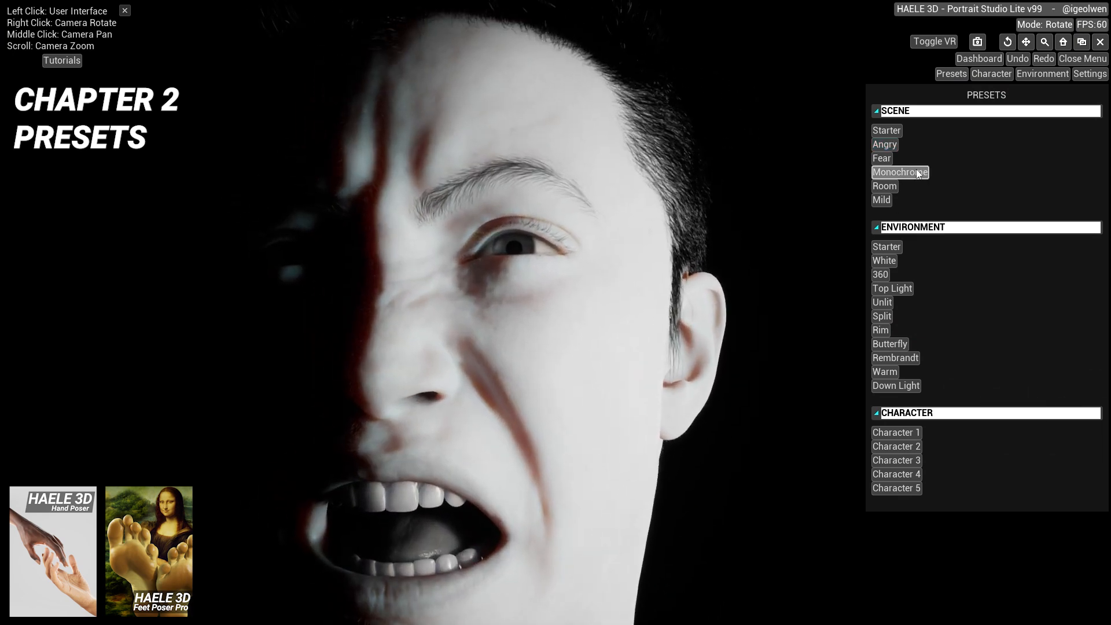
left_click(880, 158)
right_click_drag(674, 311, 811, 315)
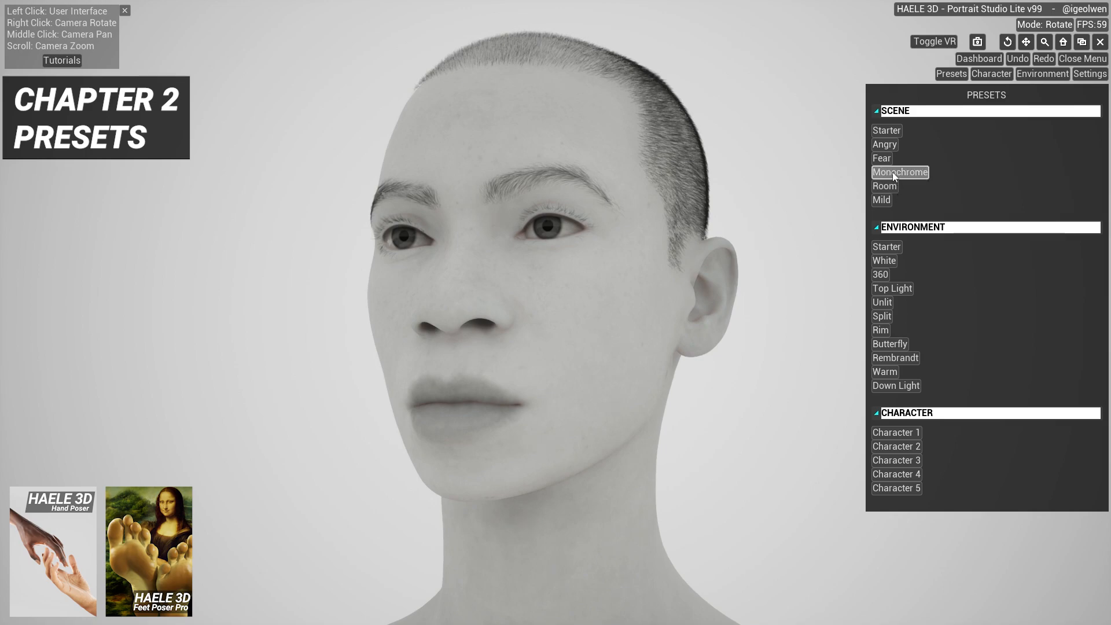
- Try the Room scene preset, and set the scene to Mild, viewing each from another angle
left_click(885, 186)
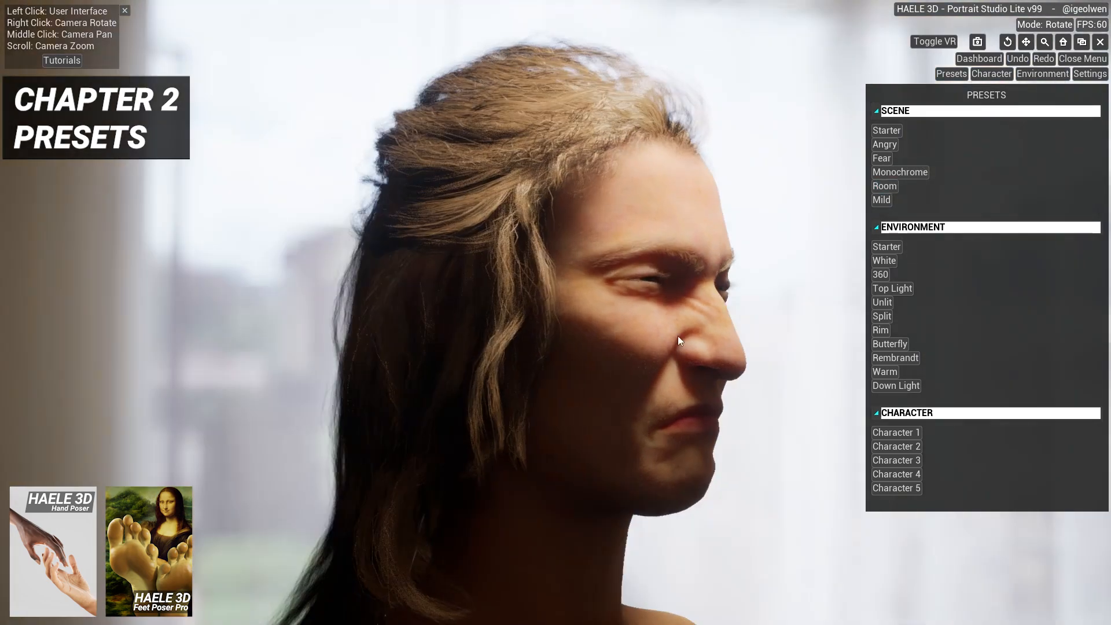
mouse_move(678, 336)
right_mouse_down()
mouse_move(787, 383)
mouse_move(967, 362)
mouse_move(806, 365)
mouse_move(511, 314)
mouse_move(629, 255)
right_mouse_up()
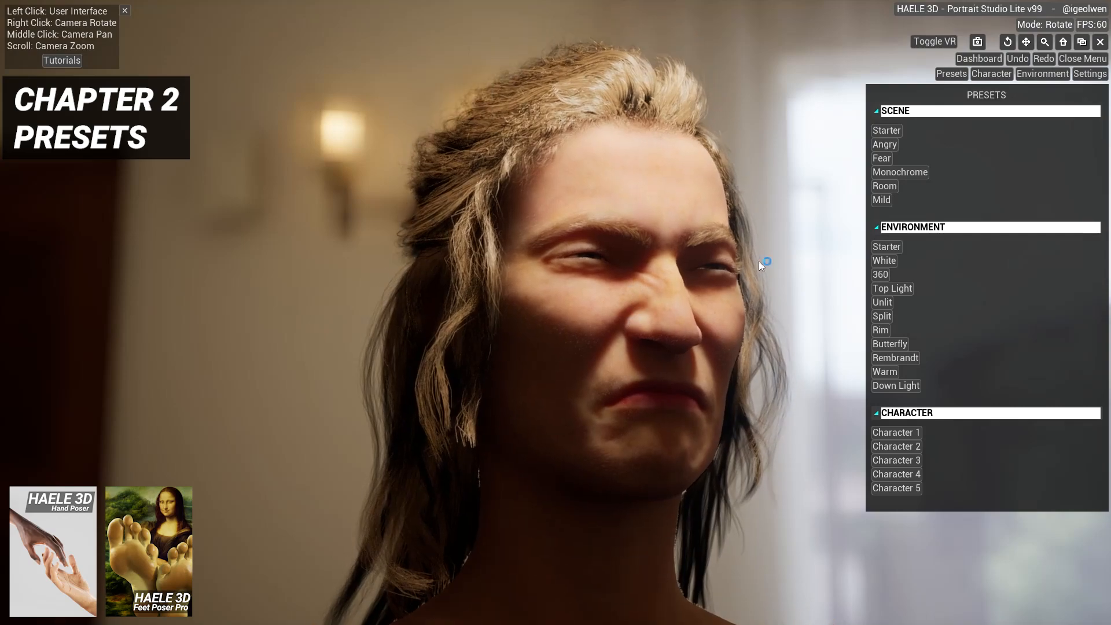
left_click(881, 200)
mouse_move(776, 292)
right_mouse_down()
mouse_move(693, 344)
mouse_move(607, 342)
mouse_move(745, 301)
mouse_move(714, 303)
right_mouse_up()
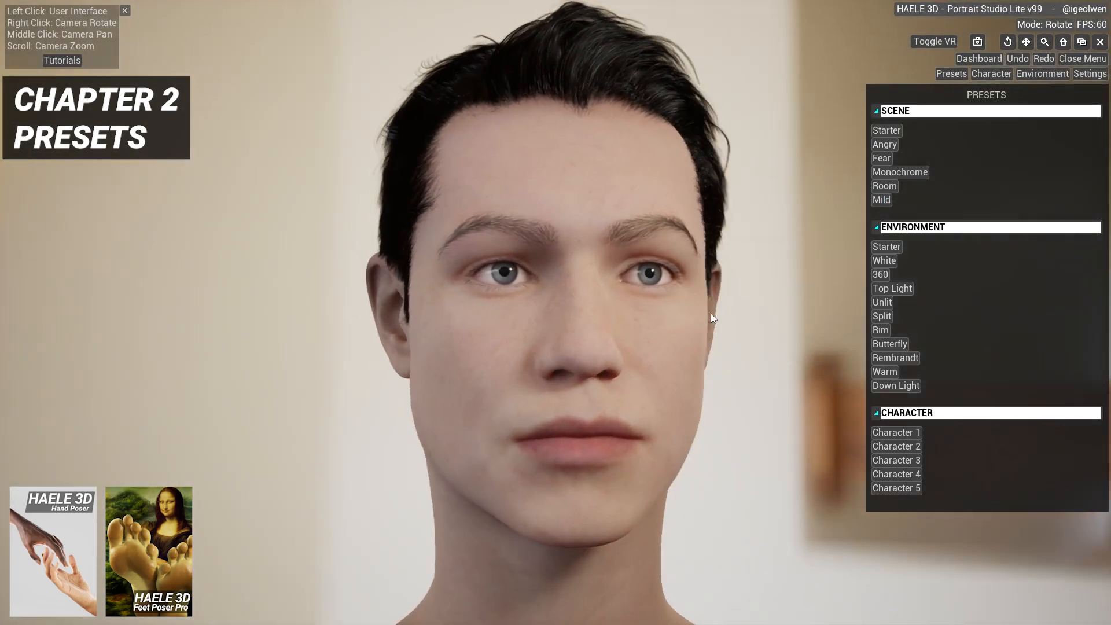
- Try the Starter environment preset on the portrait, and change the environment to White
left_click(888, 247)
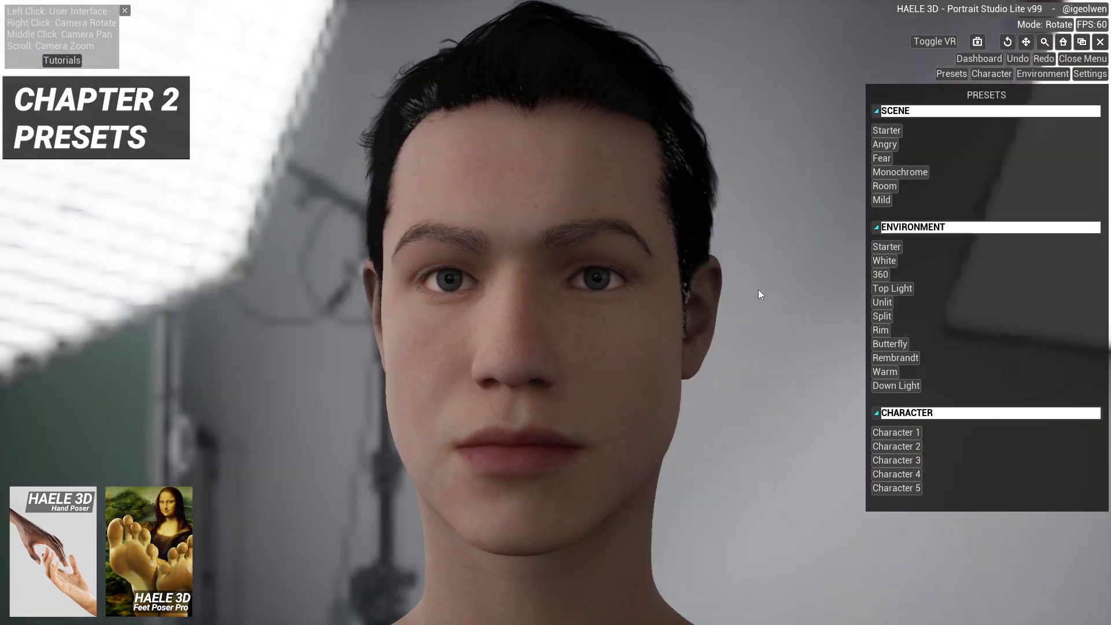
left_click(891, 260)
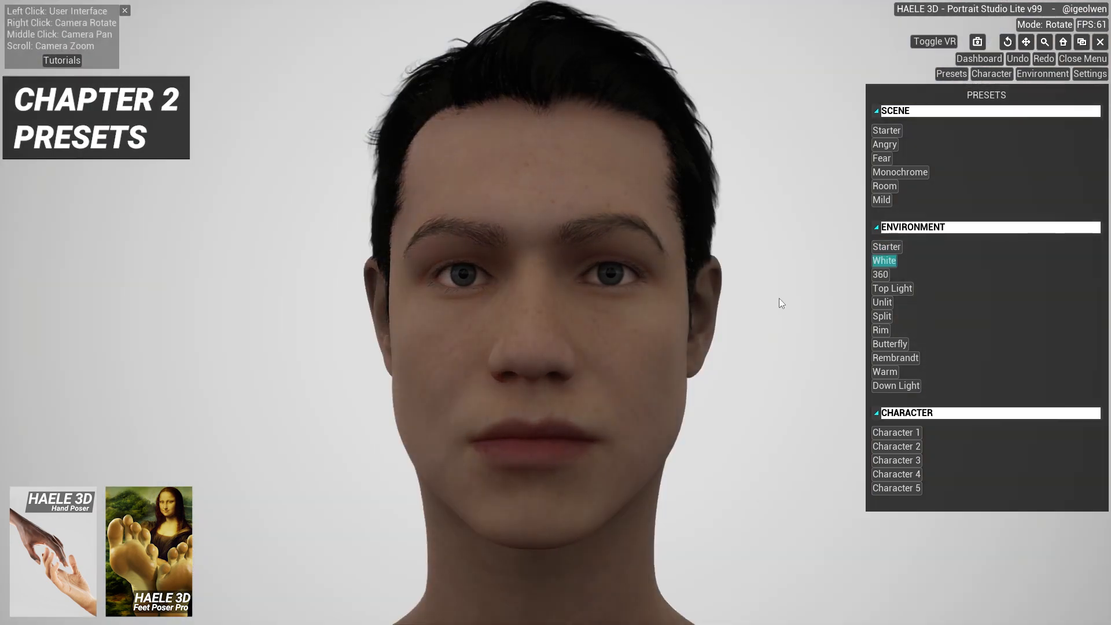
right_click_drag(779, 298, 846, 293)
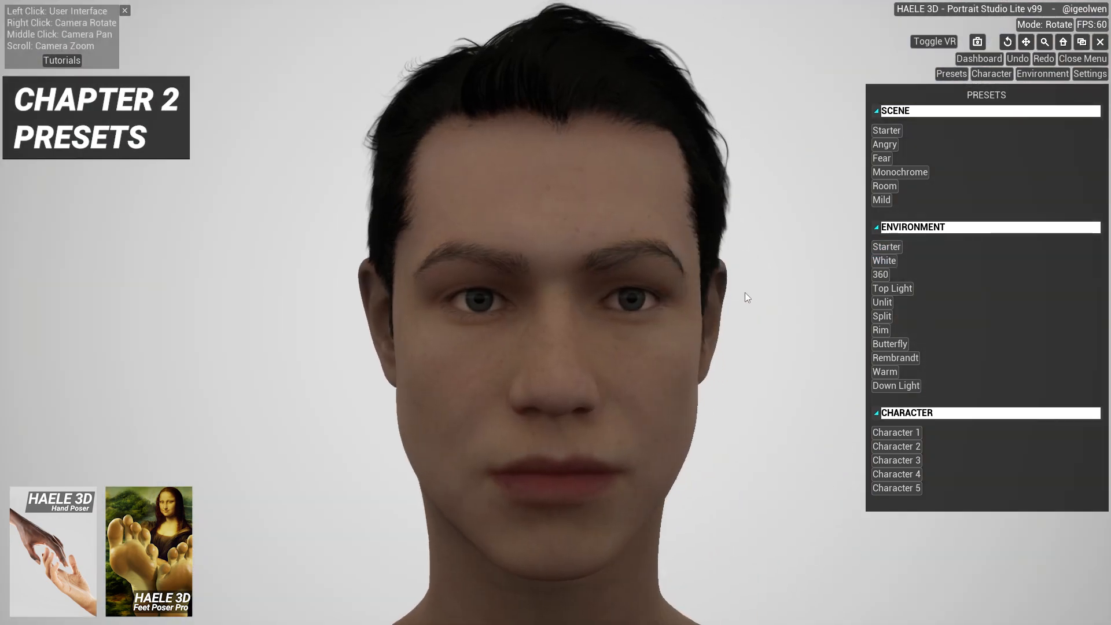
left_click(880, 274)
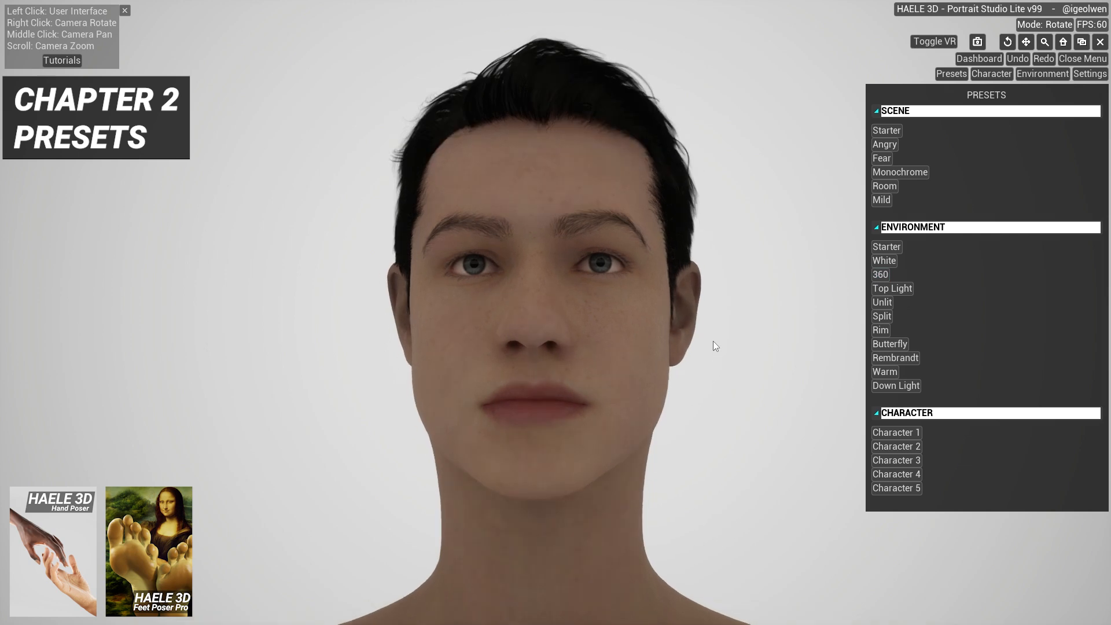
right_click_drag(713, 342, 824, 305)
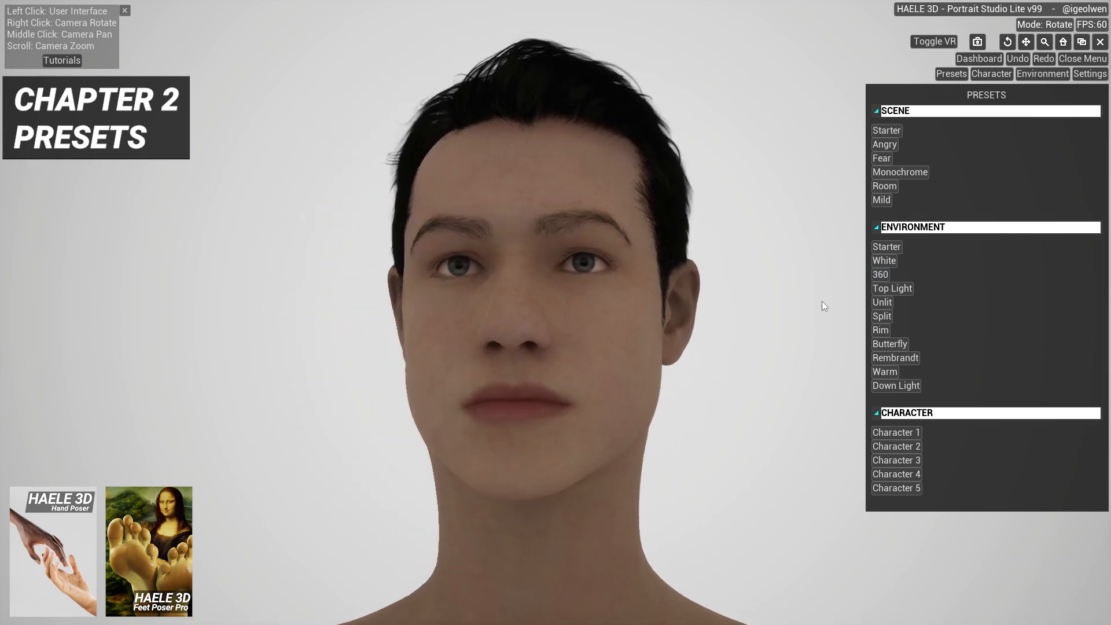
- Preview Character 1, Character 2 and Character 3 in the White environment
left_click(898, 431)
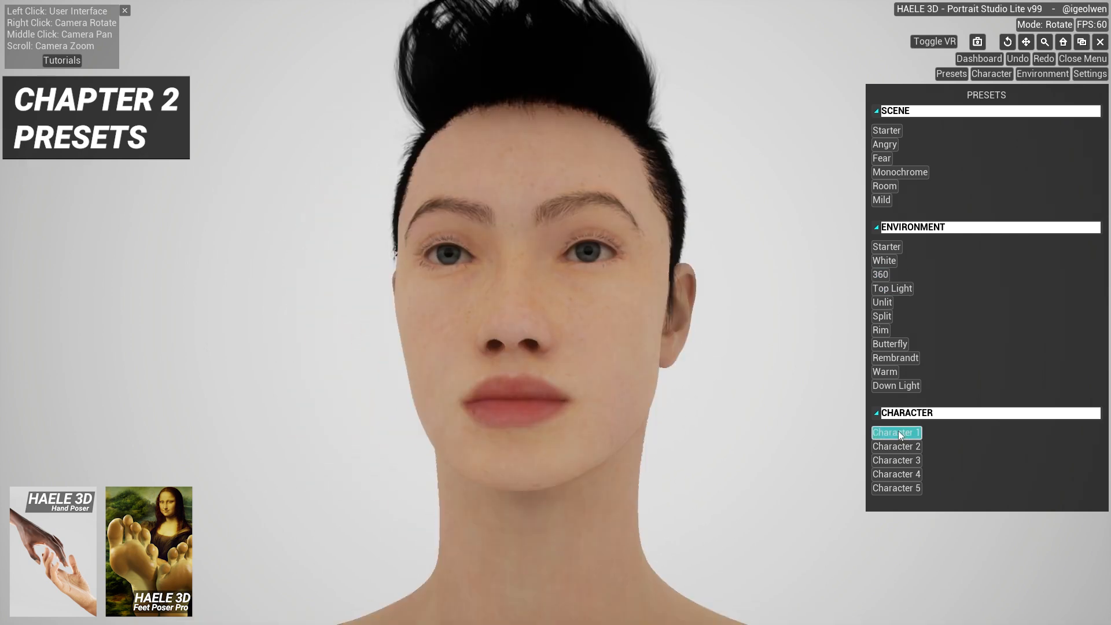
left_click(897, 446)
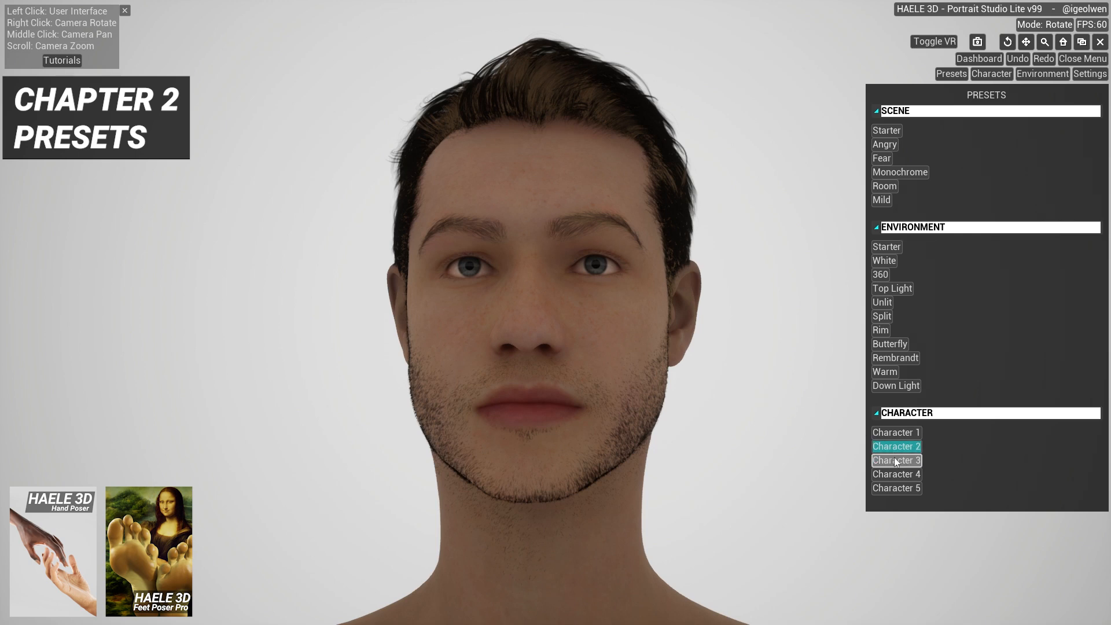
left_click(896, 460)
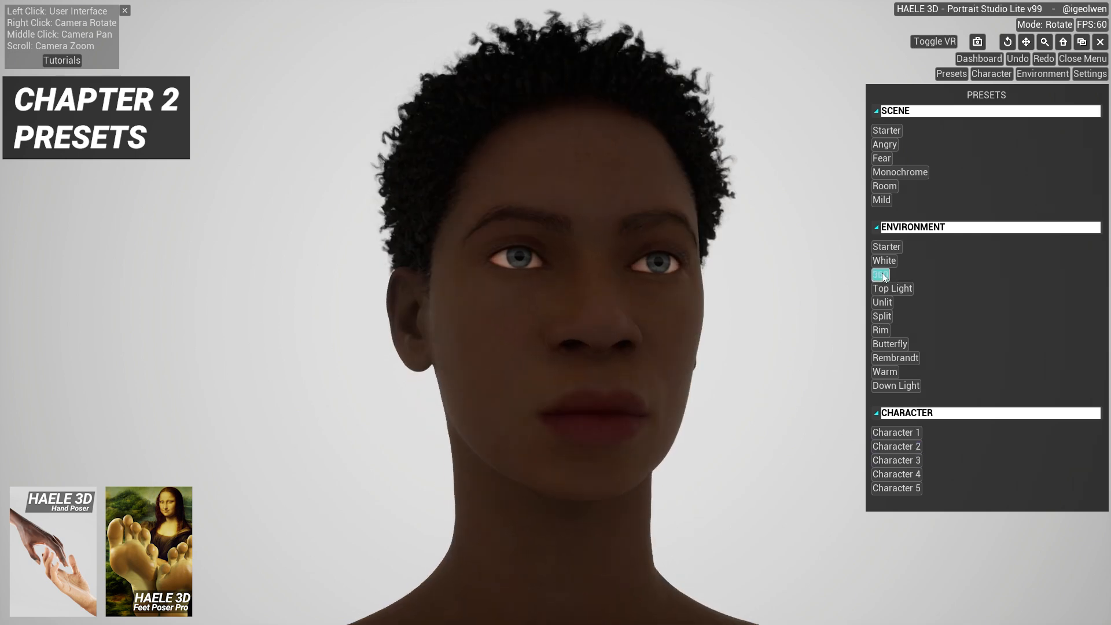
- Try the 360, Top Light and Unlit environment presets, and switch the portrait to Character 1
left_click(880, 275)
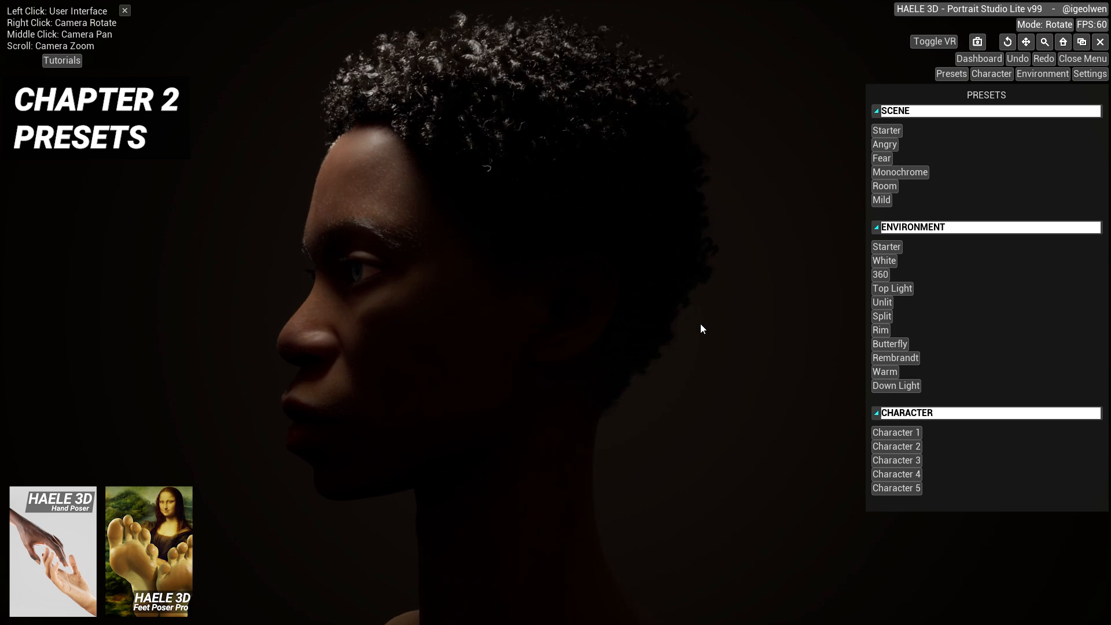
left_click(881, 302)
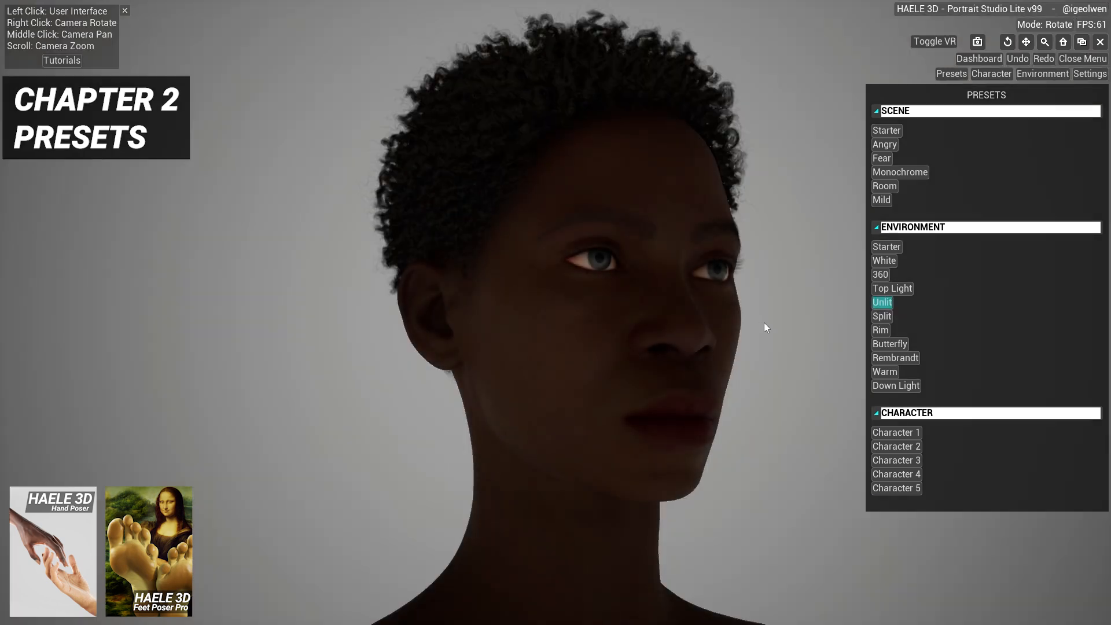
left_click(894, 433)
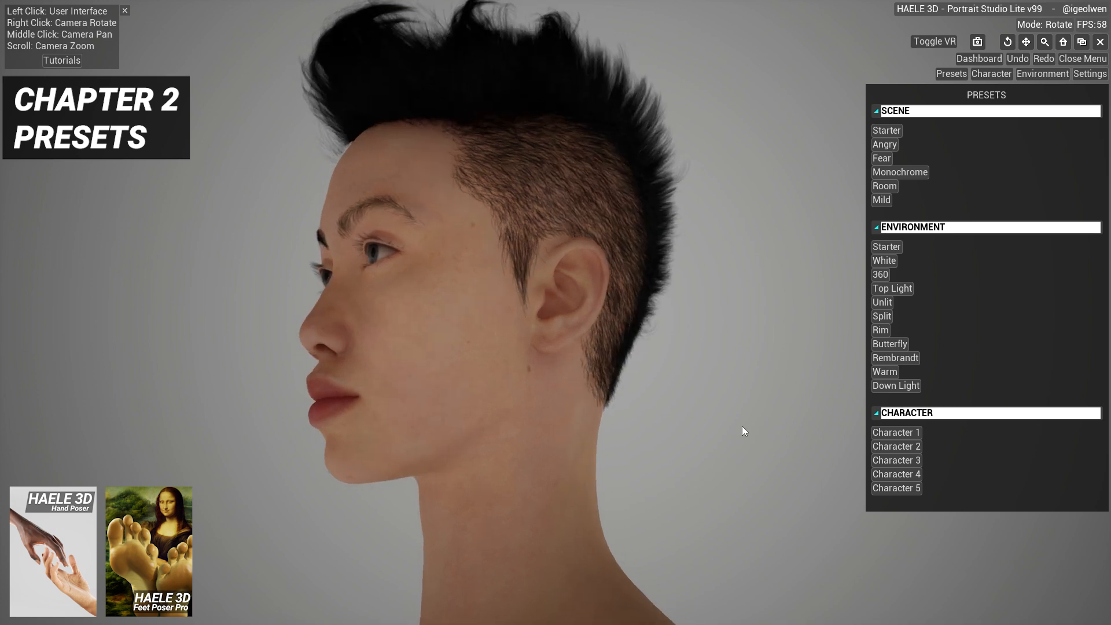
- Apply the Split environment preset and preview Characters 2 through 5 under its lighting
left_click(888, 317)
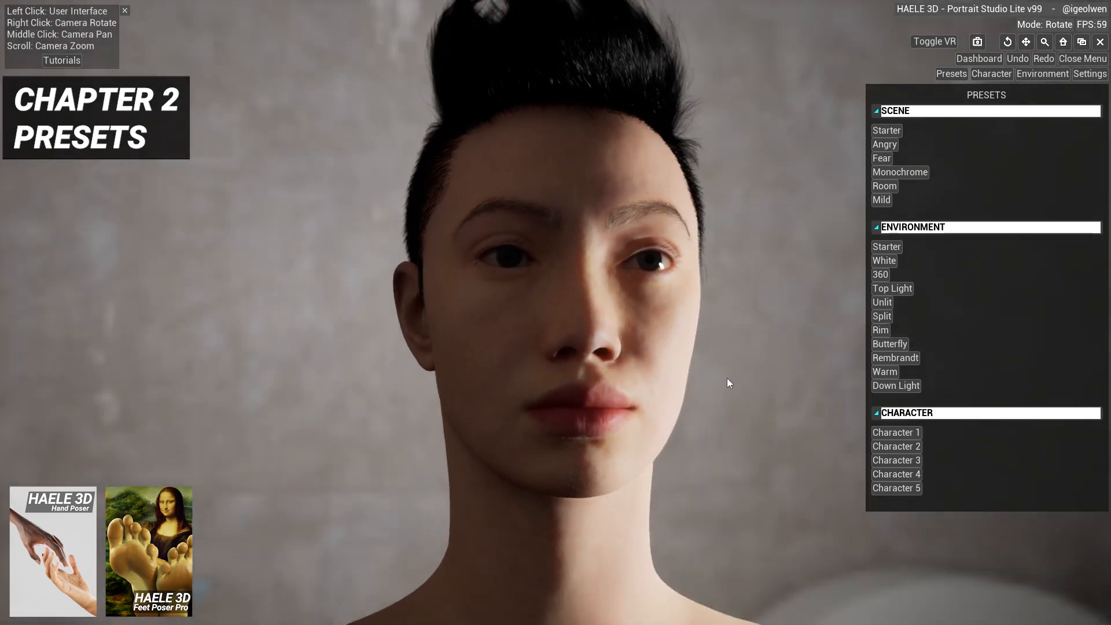
left_click(896, 446)
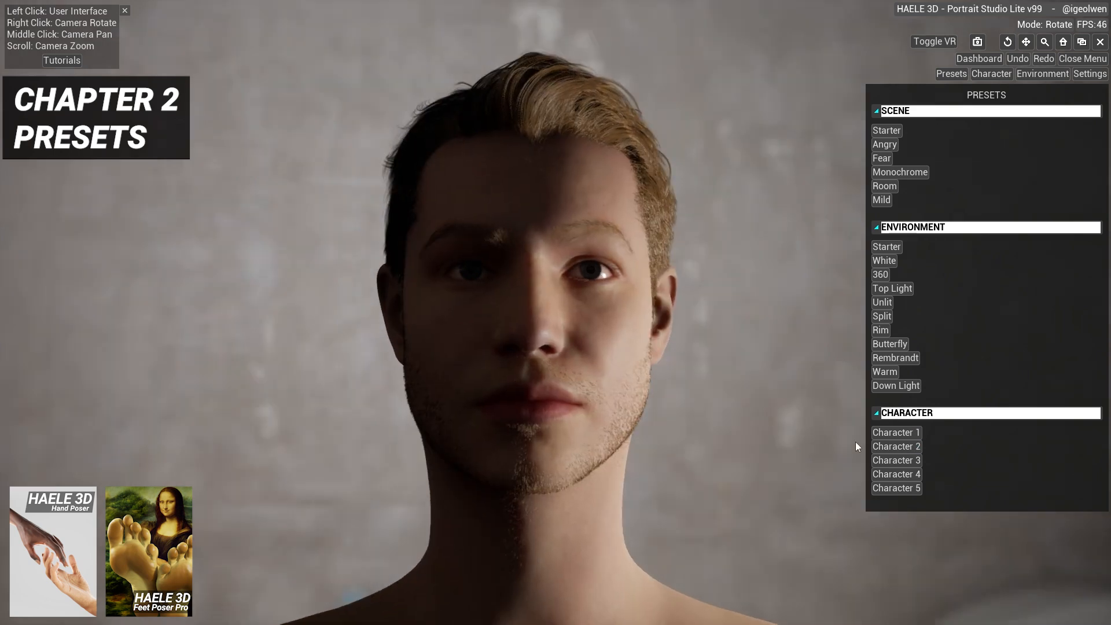
left_click(891, 461)
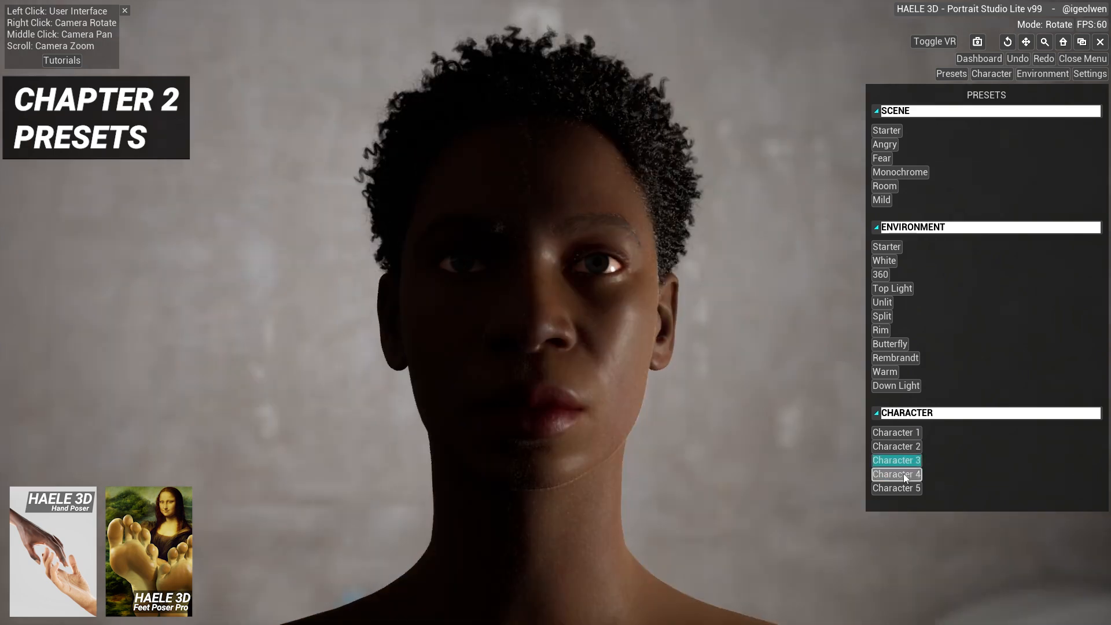
left_click(904, 474)
left_click(904, 489)
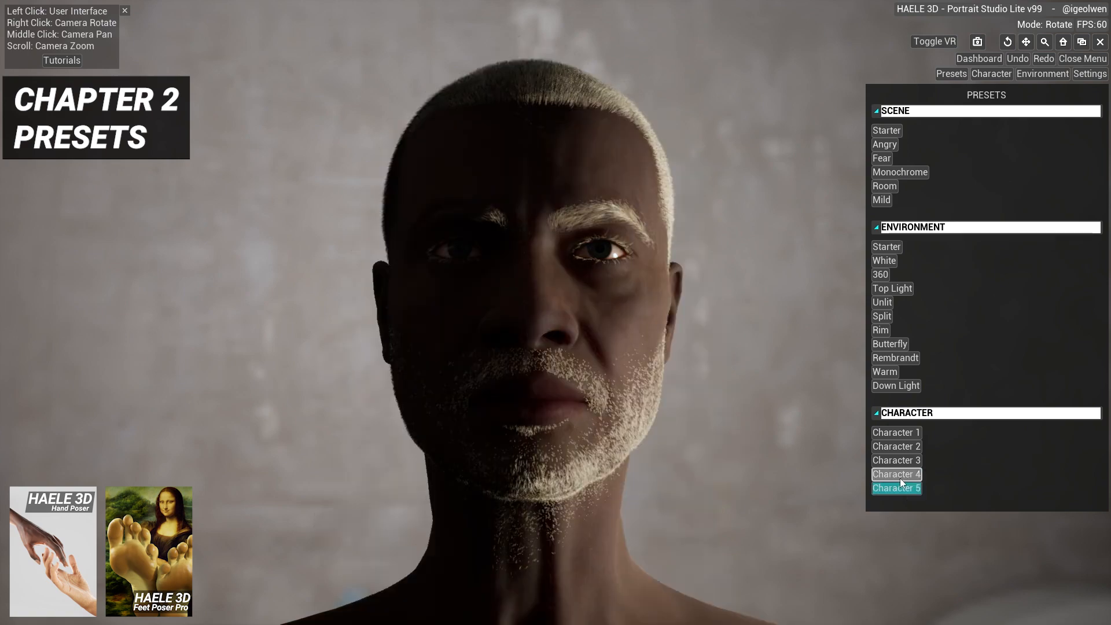
mouse_move(775, 431)
right_mouse_down()
mouse_move(734, 430)
mouse_move(782, 434)
right_mouse_up()
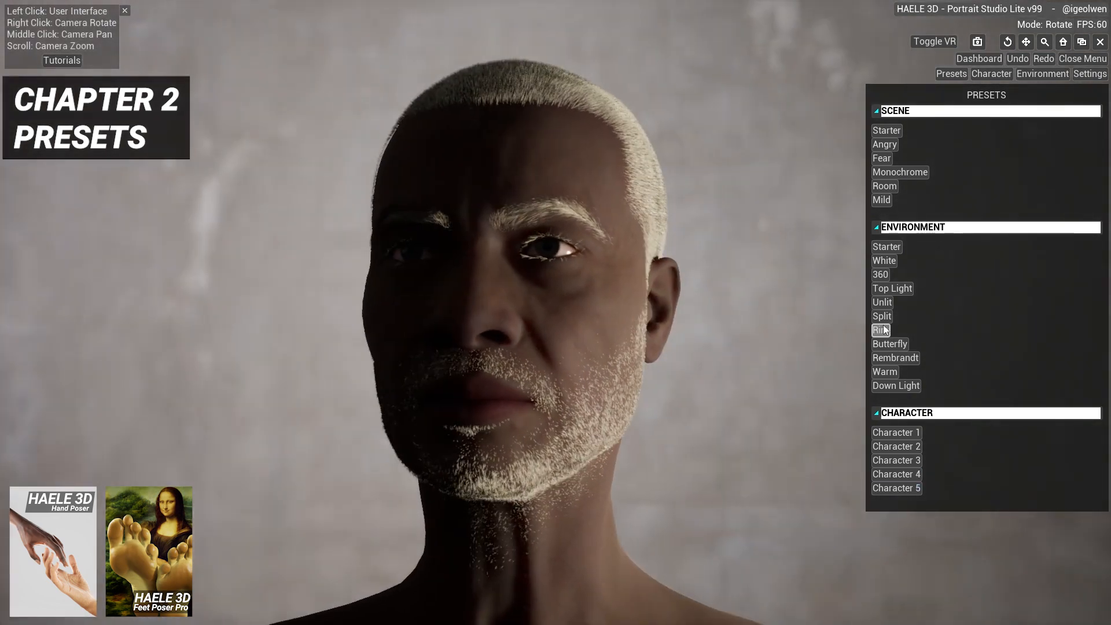
- Apply the Rim environment preset, preview Characters 1 and 2 under it, and set the portrait to Character 4
left_click(882, 330)
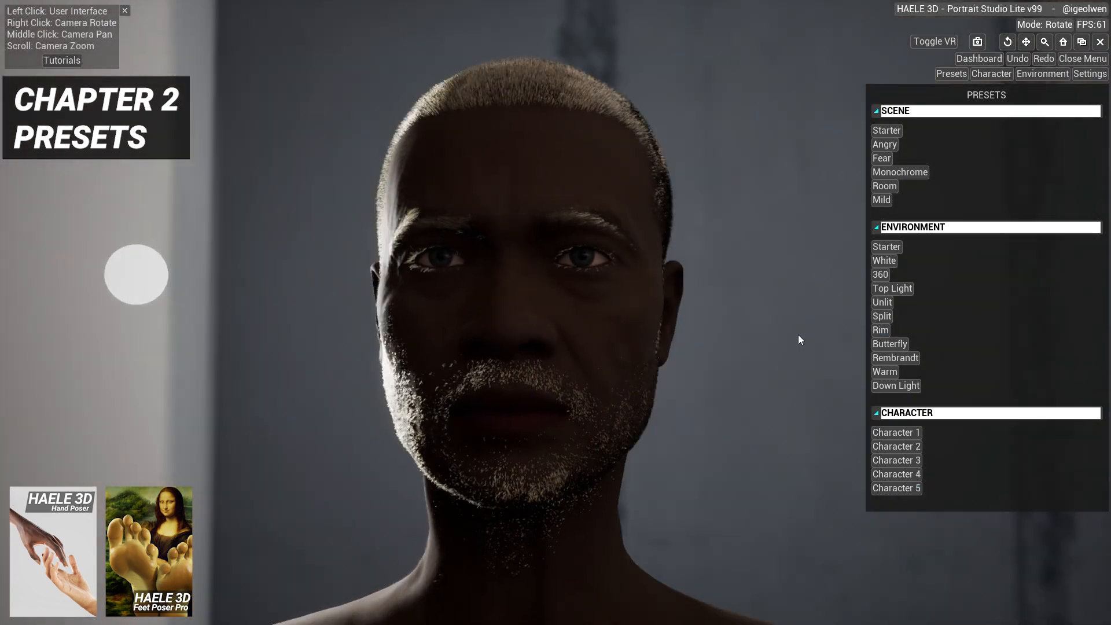
left_click(897, 432)
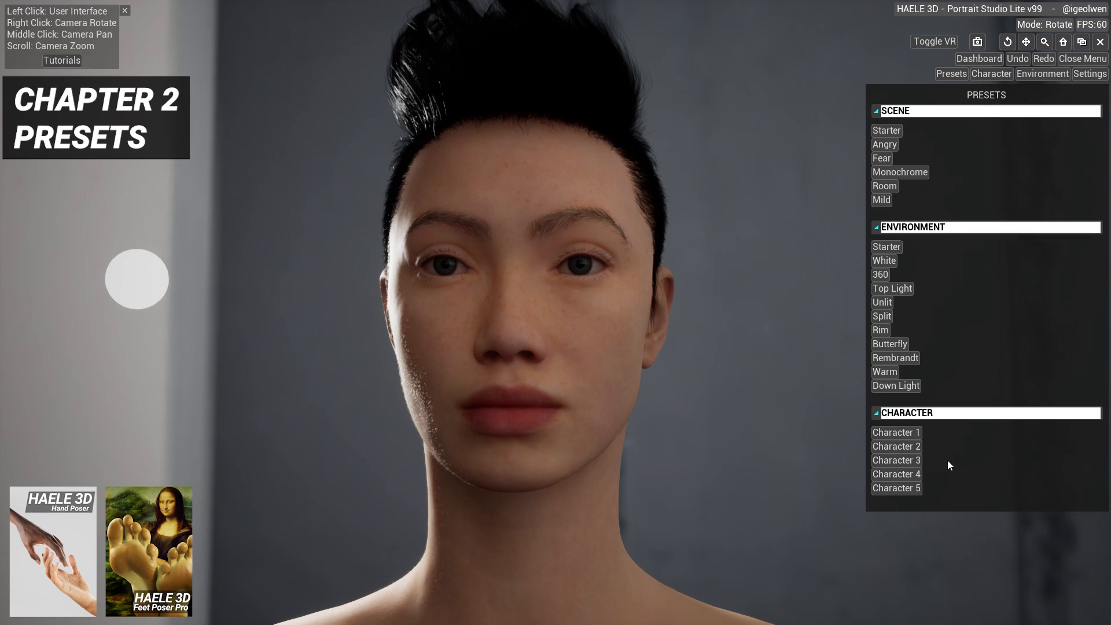
left_click(897, 446)
left_click(908, 474)
mouse_move(758, 428)
right_mouse_down()
mouse_move(802, 434)
mouse_move(778, 431)
right_mouse_up()
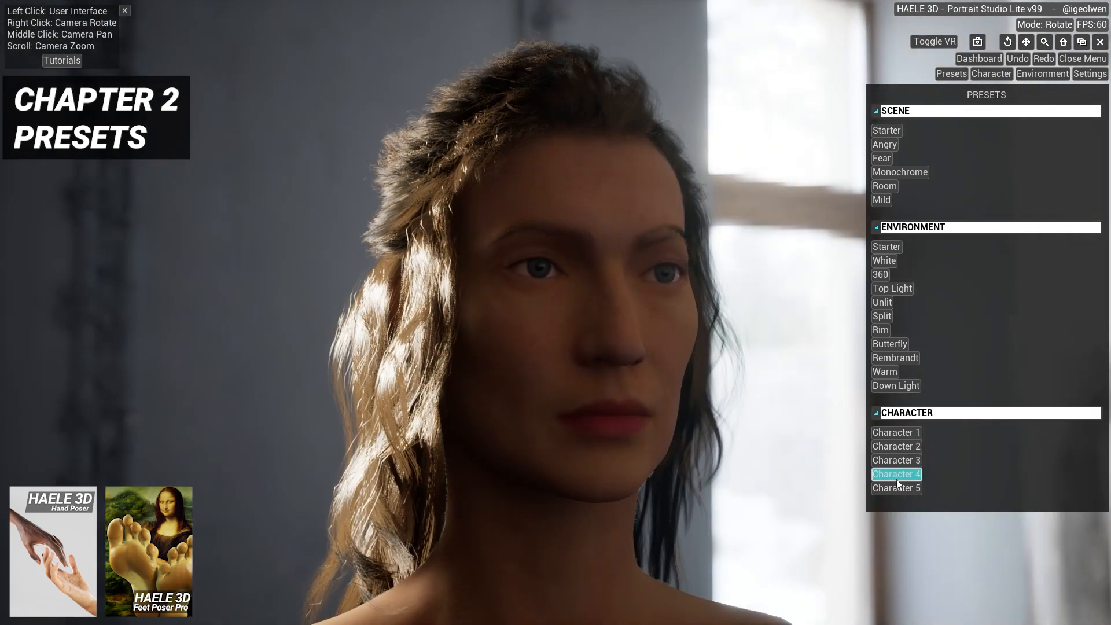
- Switch to Character 5 under Rim, and apply the Butterfly environment preset to preview Characters 1, 2, 3 and 5
left_click(890, 487)
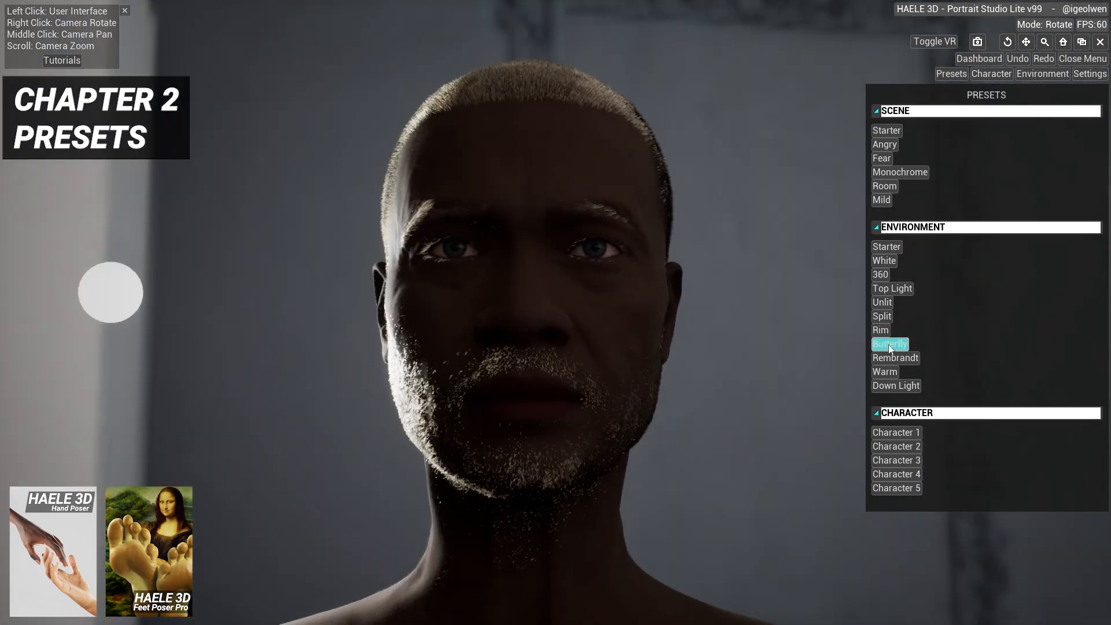
left_click(889, 347)
left_click(884, 432)
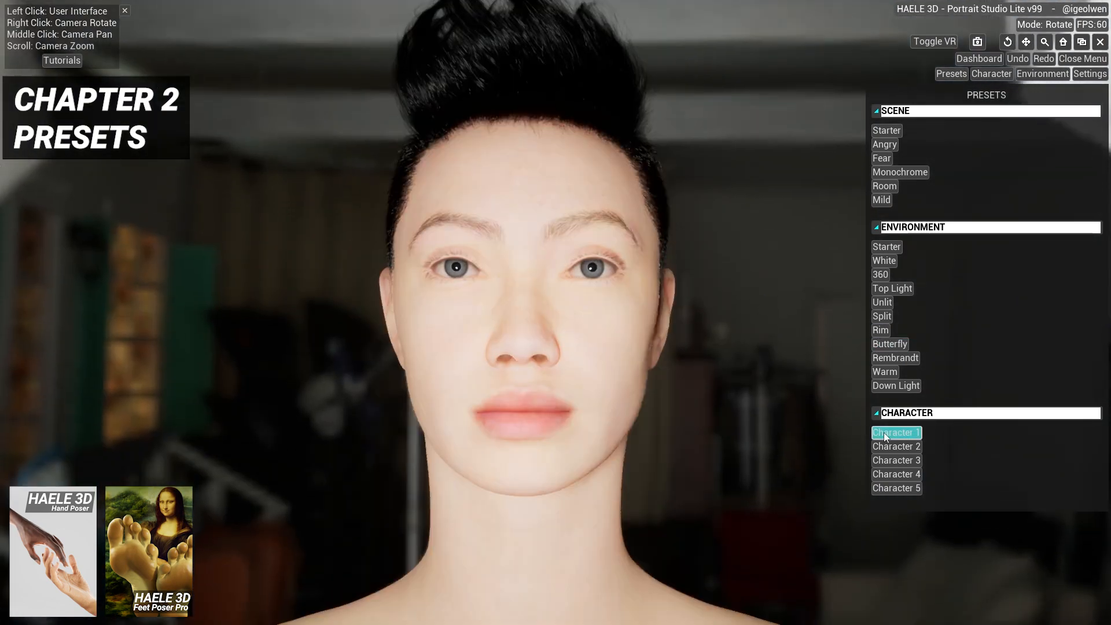
left_click(897, 447)
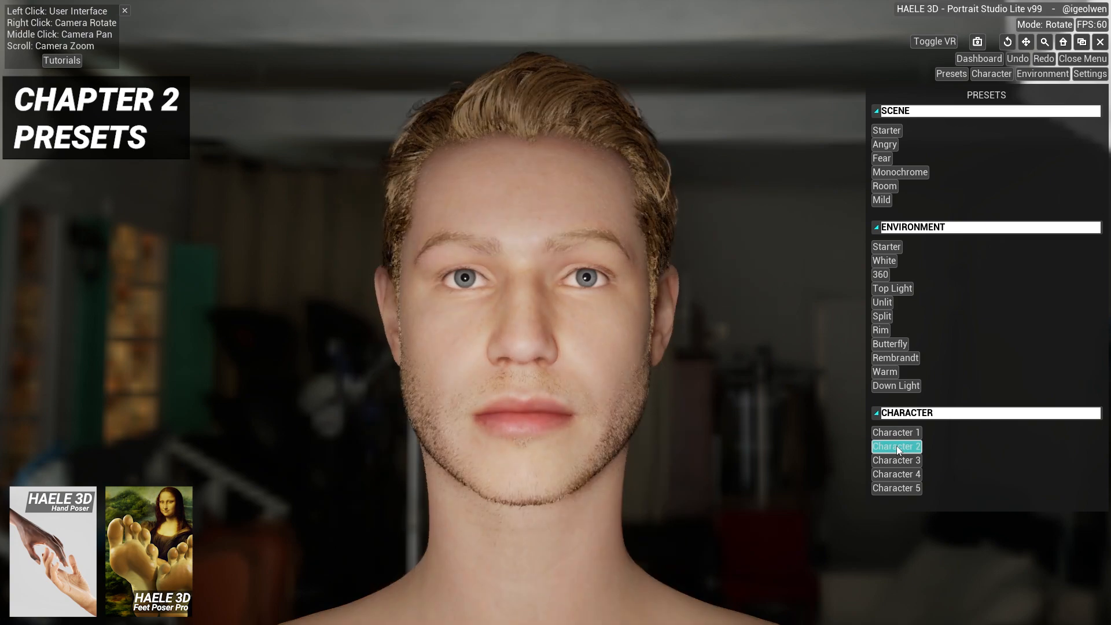
left_click(903, 459)
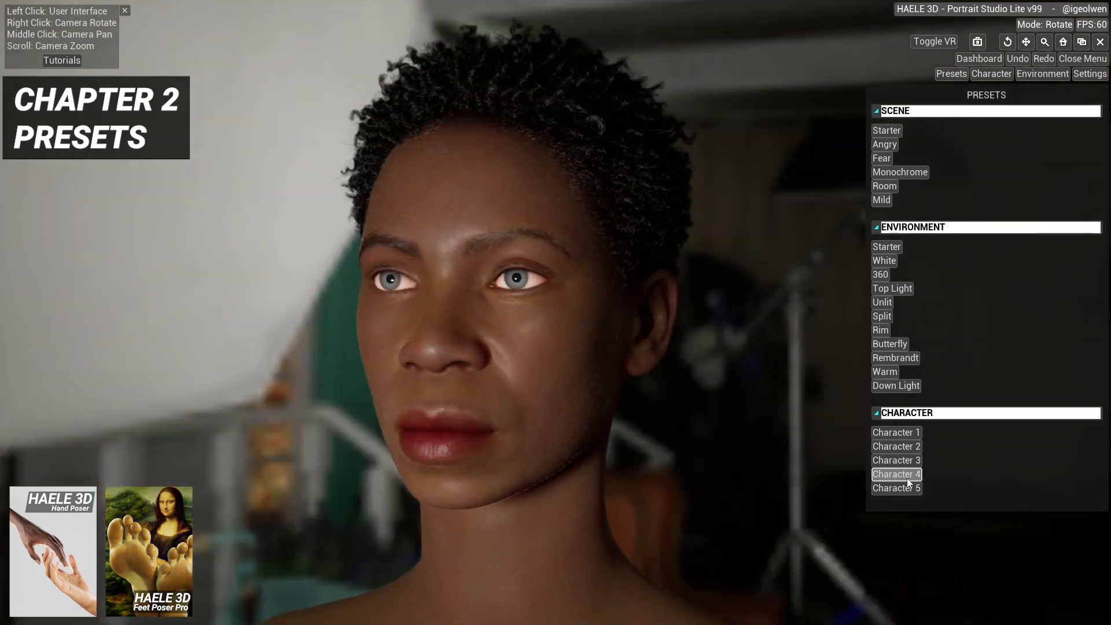
left_click(899, 488)
- Apply the Rembrandt environment preset and preview Characters 1 through 5 under its lighting
left_click(883, 359)
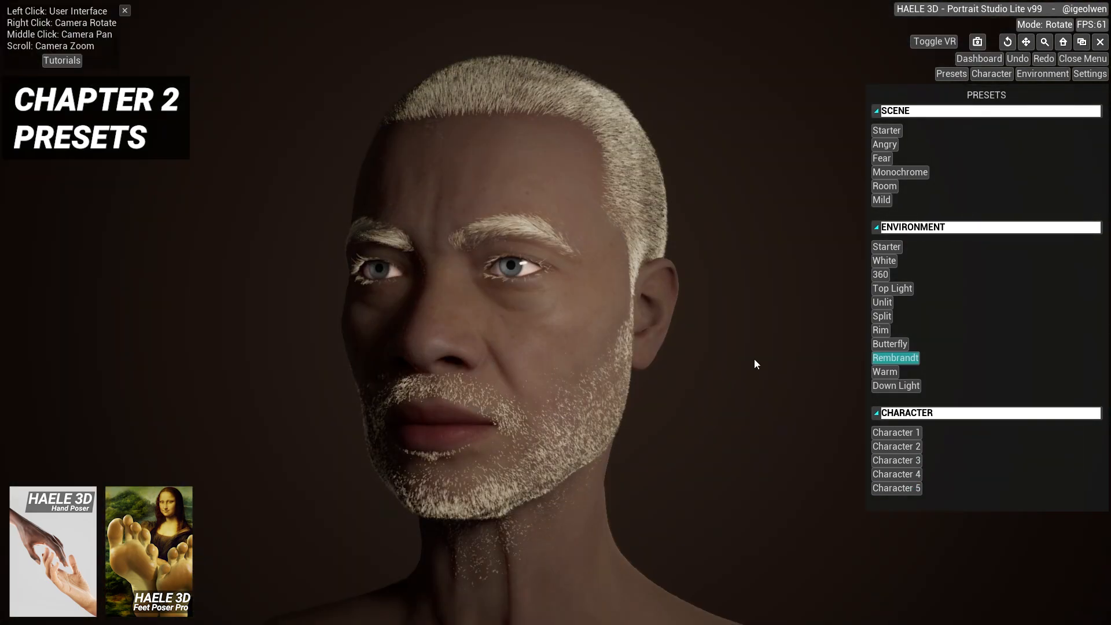
left_click(917, 437)
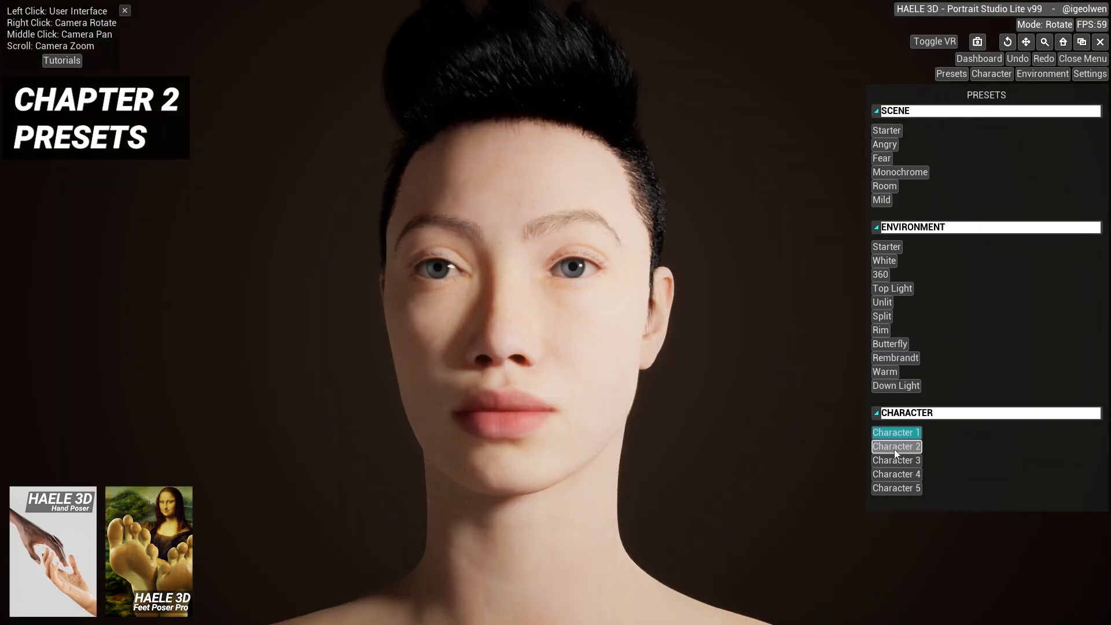
left_click(897, 450)
left_click(900, 460)
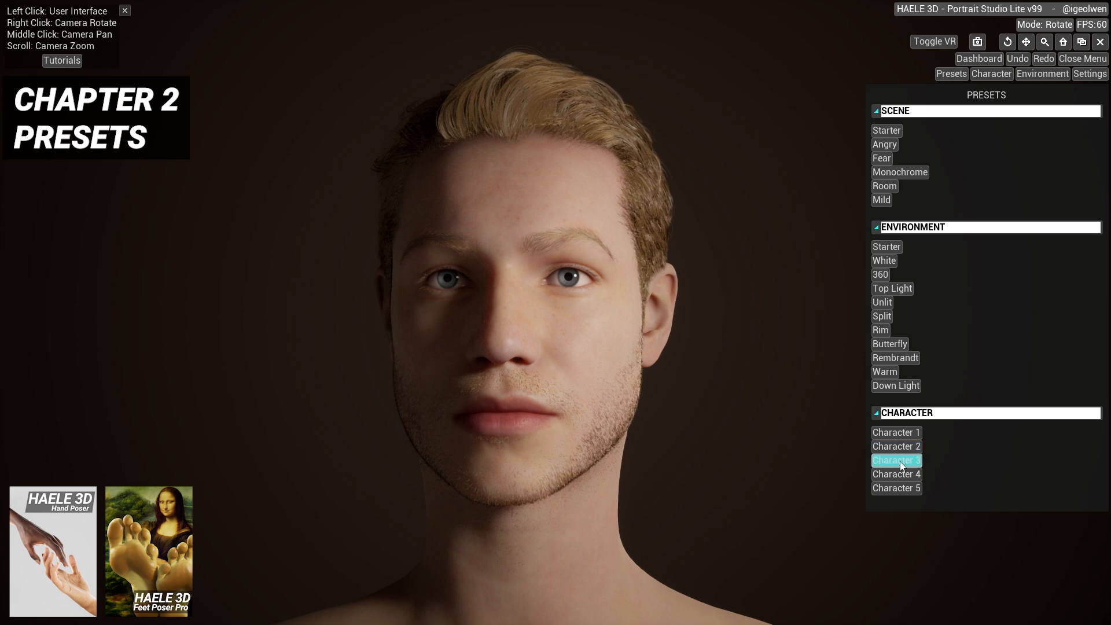
left_click(901, 473)
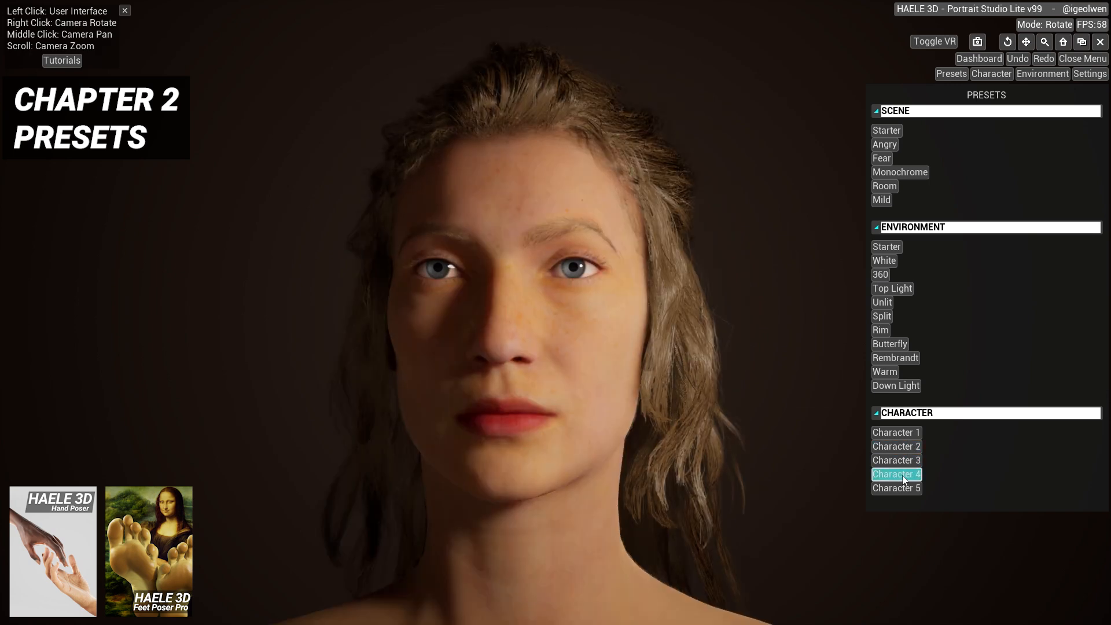
left_click(903, 487)
- Apply the Warm environment preset and preview Characters 1, 2, 3 and 5 under it
left_click(885, 372)
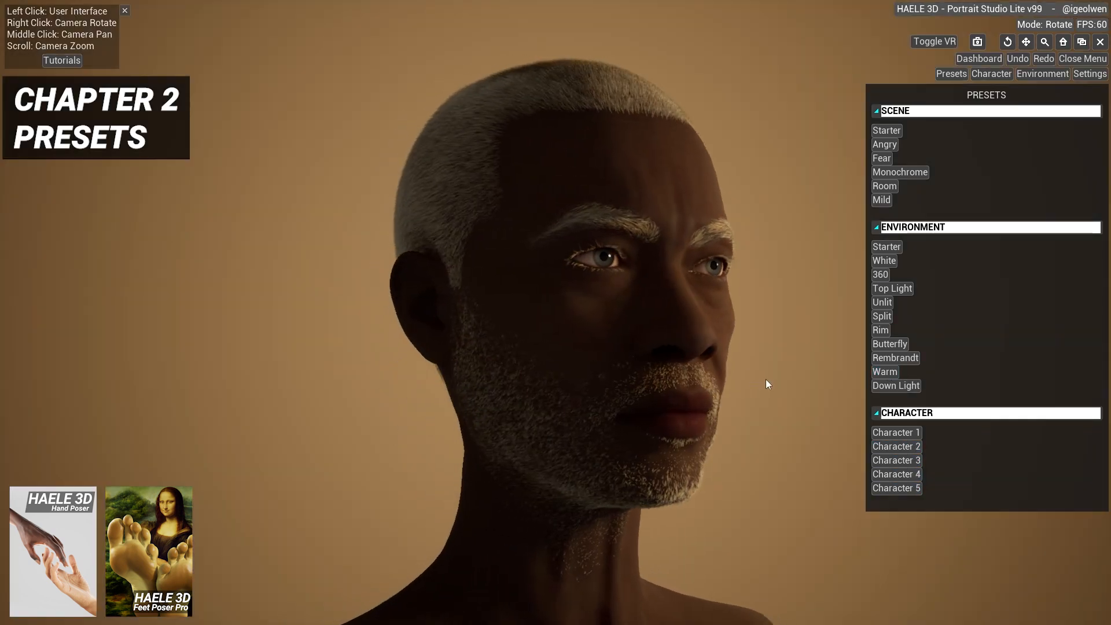
left_click(890, 440)
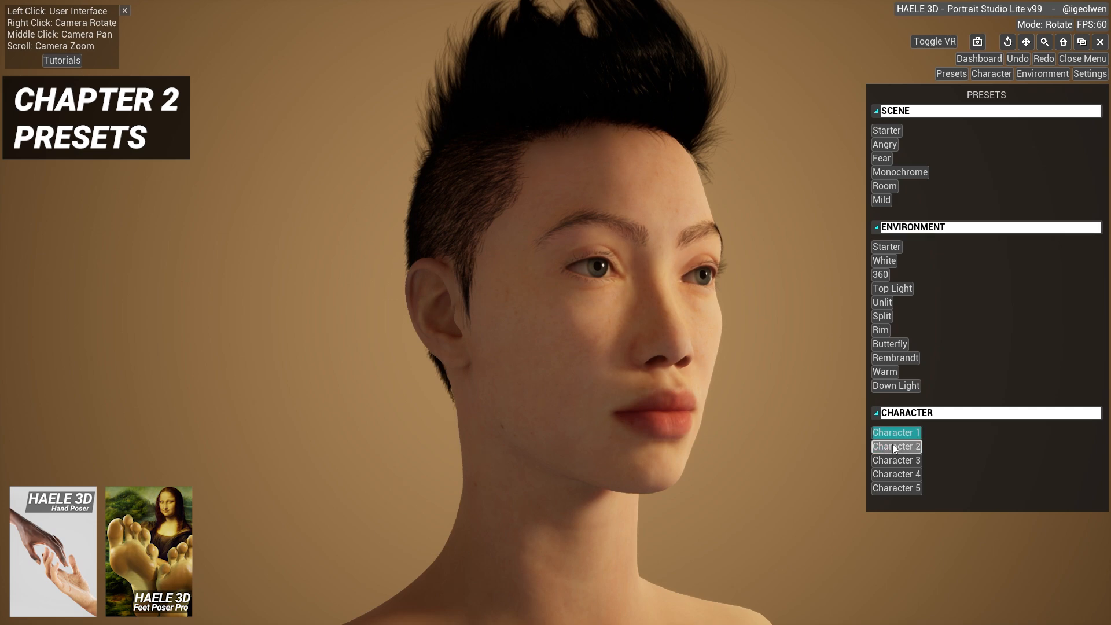
left_click(890, 449)
left_click(895, 464)
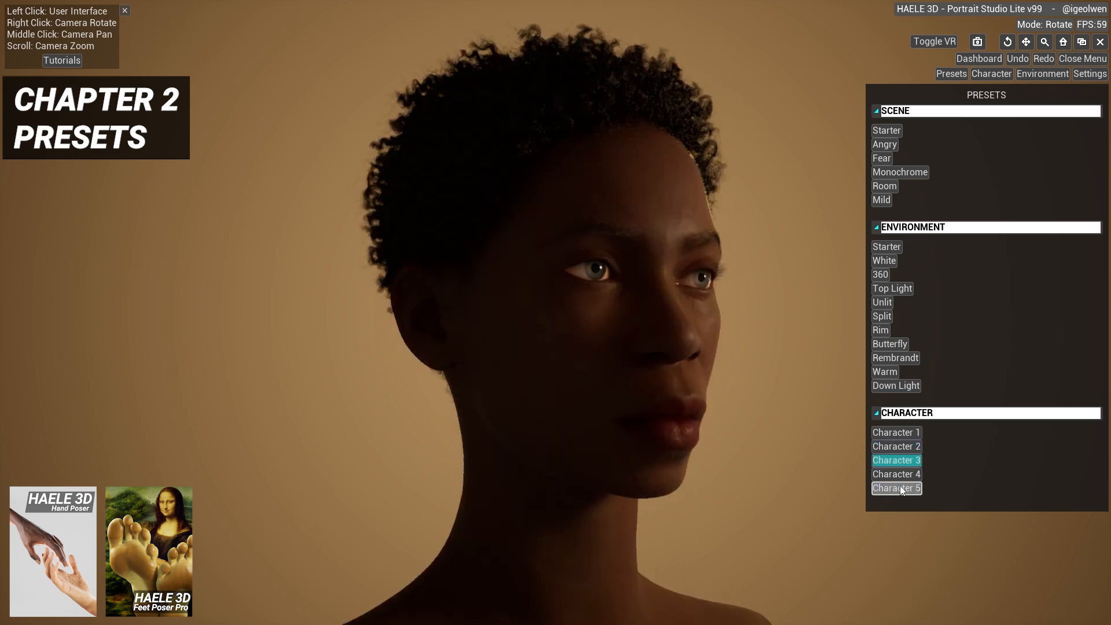
left_click(901, 487)
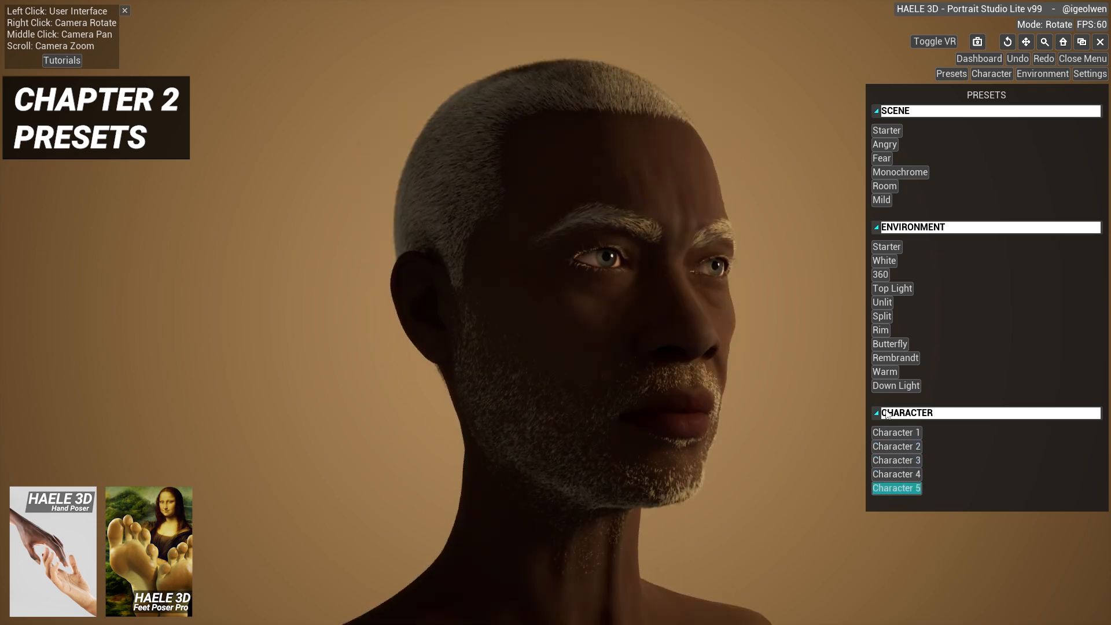
- Apply the Down Light environment preset and preview Characters 1 through 5 under it
left_click(896, 386)
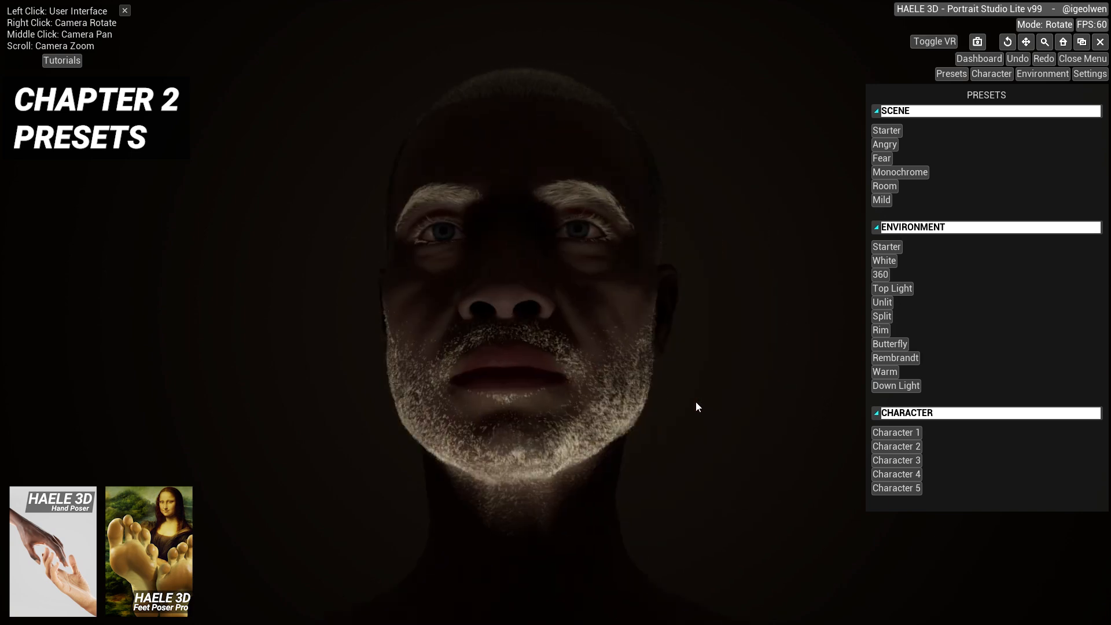
left_click(897, 434)
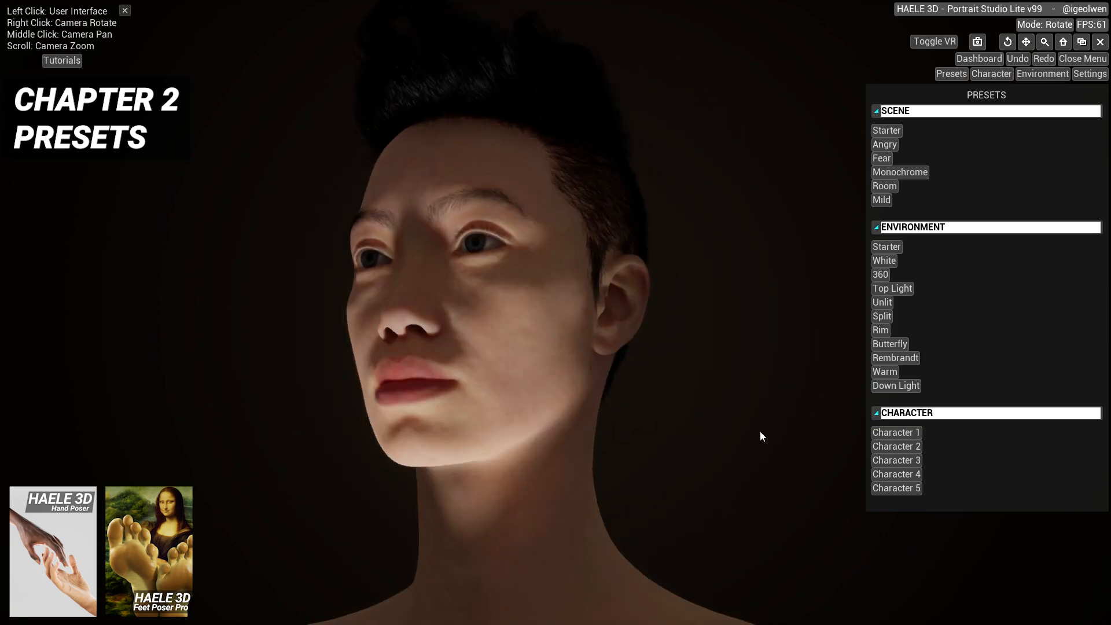
left_click(902, 446)
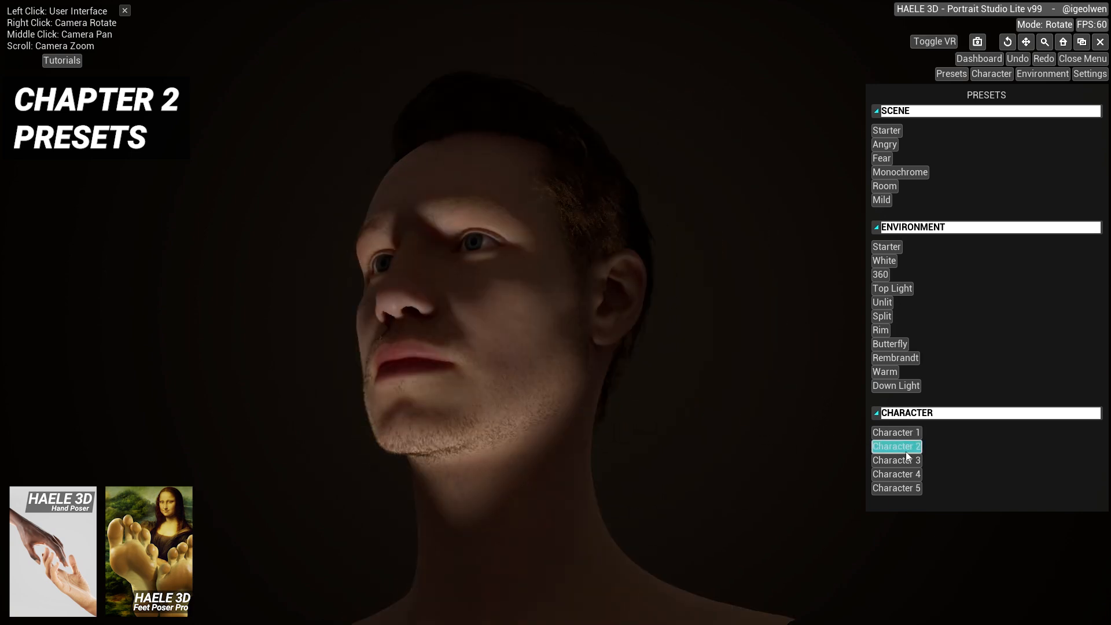
left_click(905, 460)
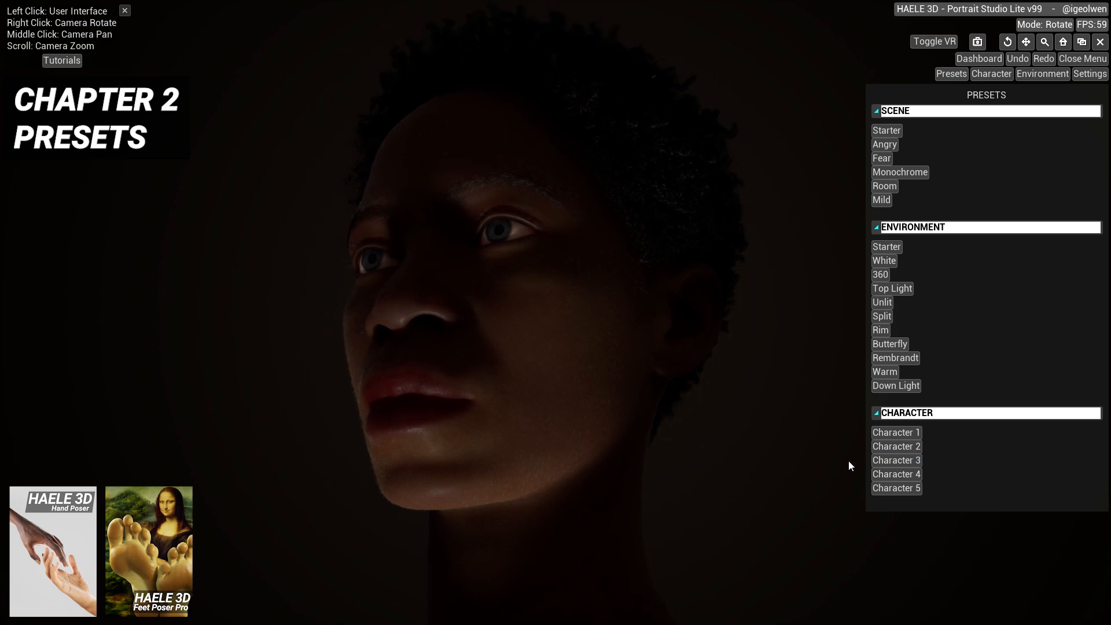
left_click(888, 480)
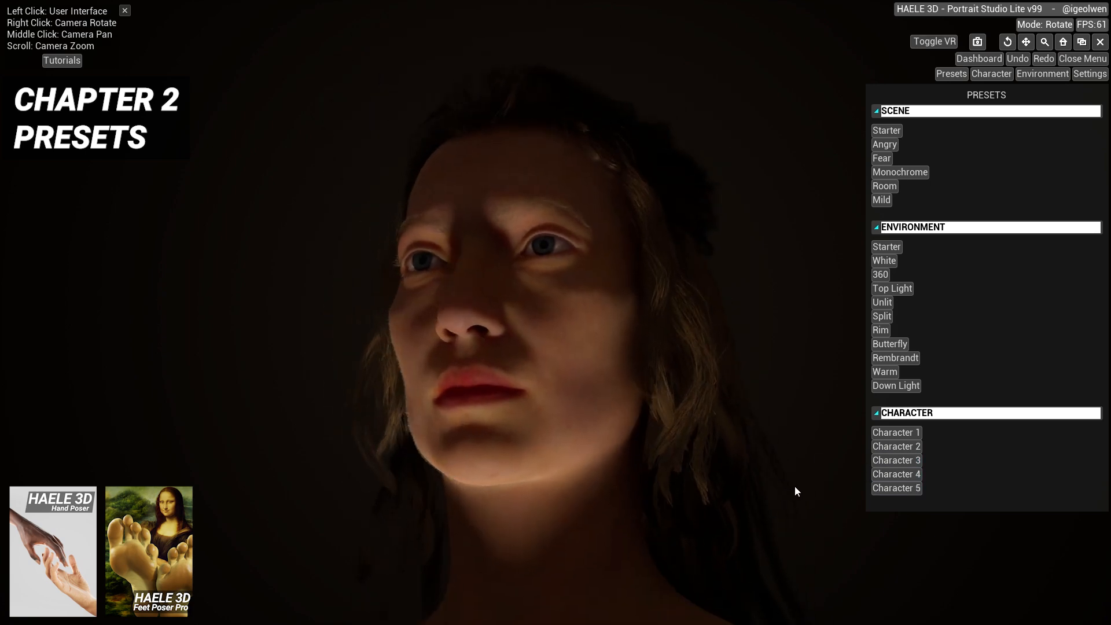
left_click(896, 489)
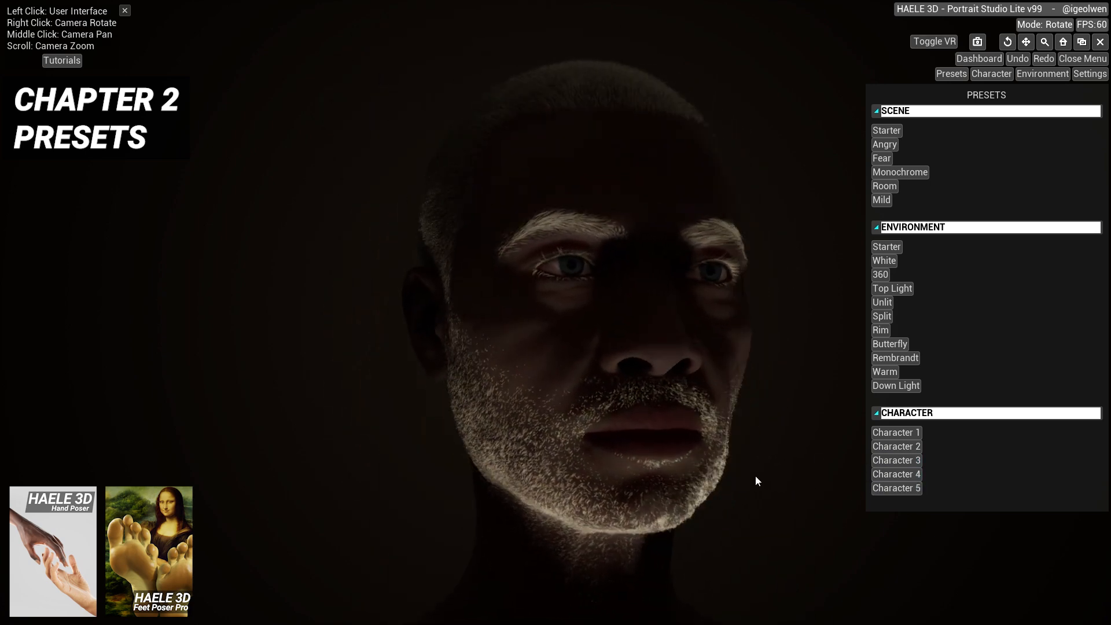
- Set the portrait to Character 1 and apply the Starter environment preset
left_click(891, 432)
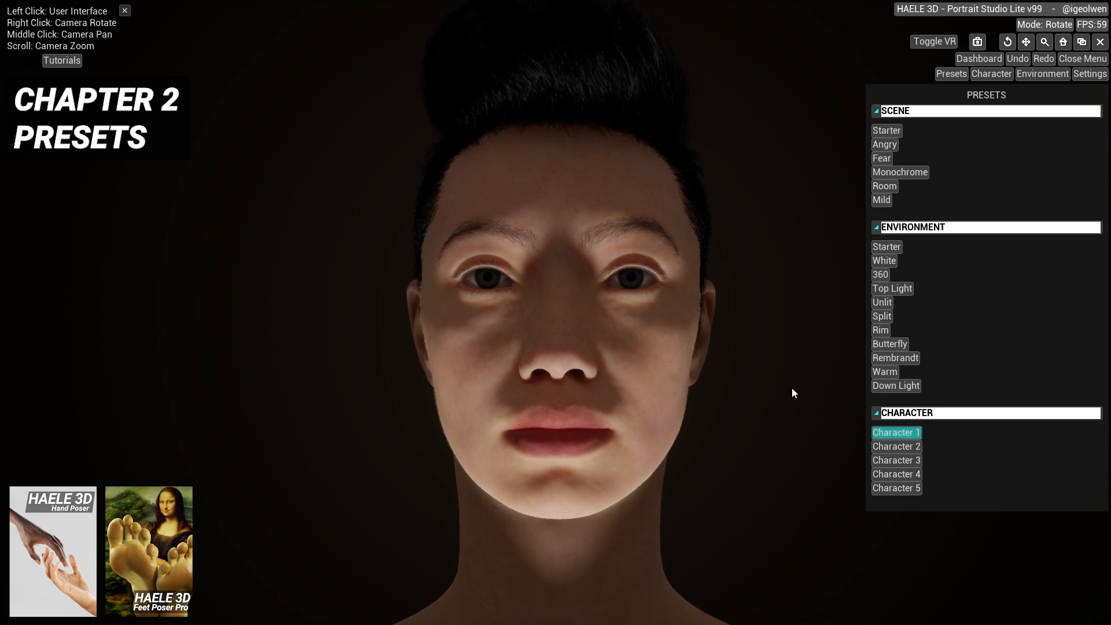
left_click(886, 251)
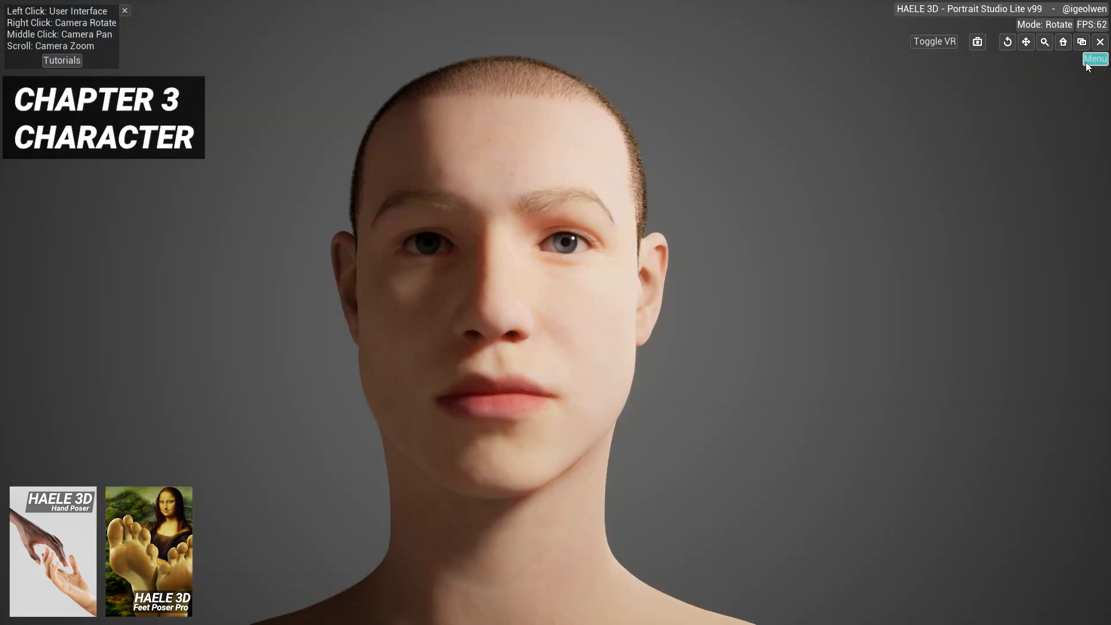
- Open the character settings and try face Models 1 through 5, inspecting the head from different angles
left_click(1094, 59)
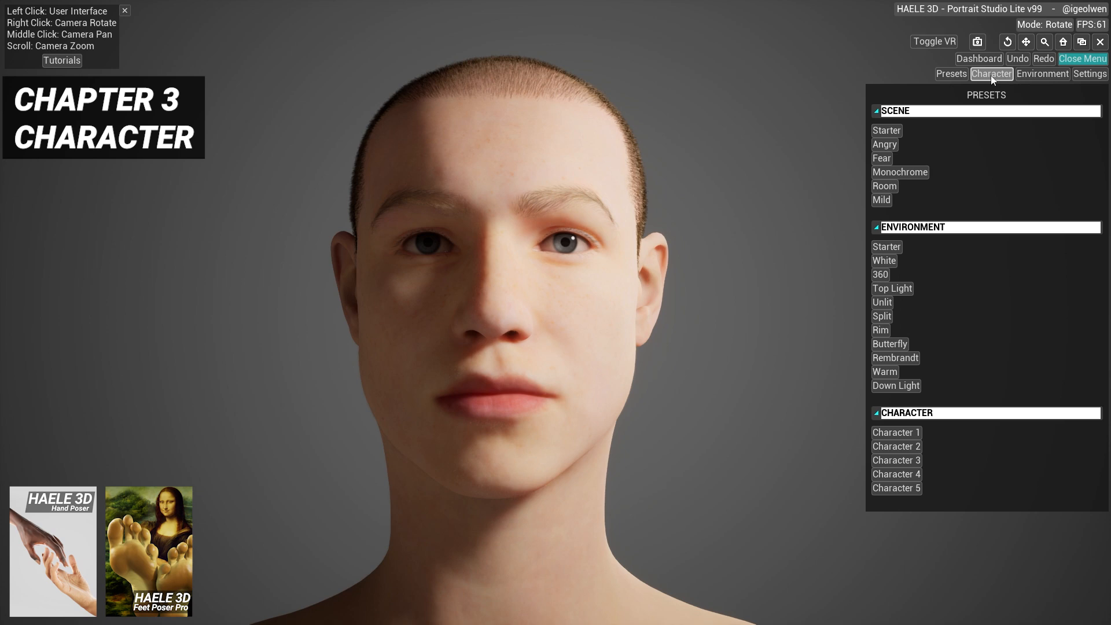
left_click(990, 74)
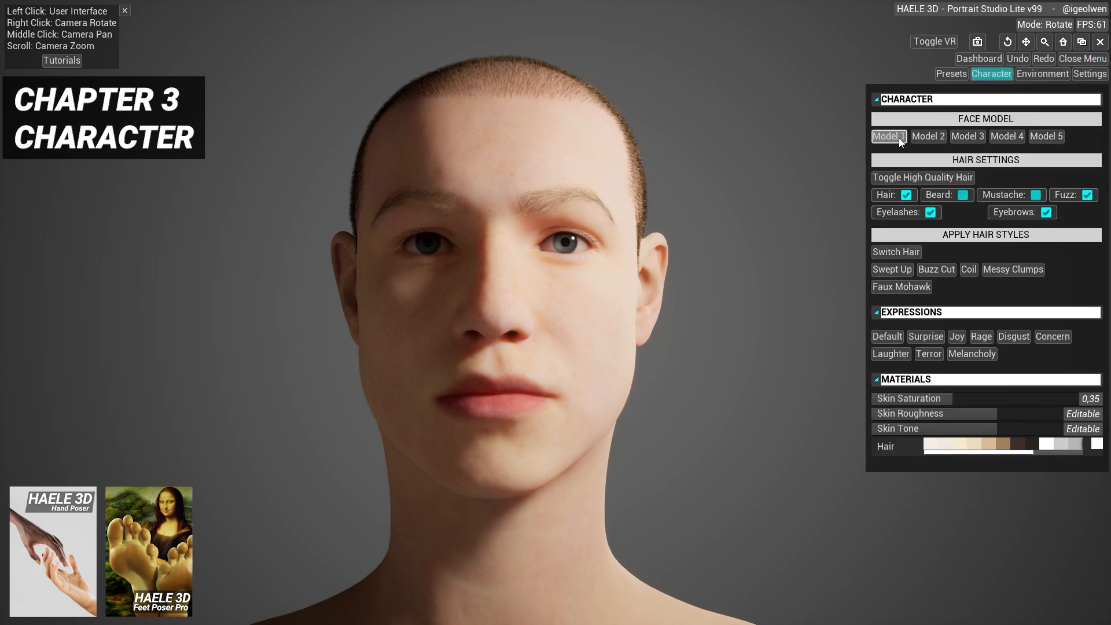
left_click(899, 139)
left_click(928, 137)
right_click_drag(763, 231, 724, 232)
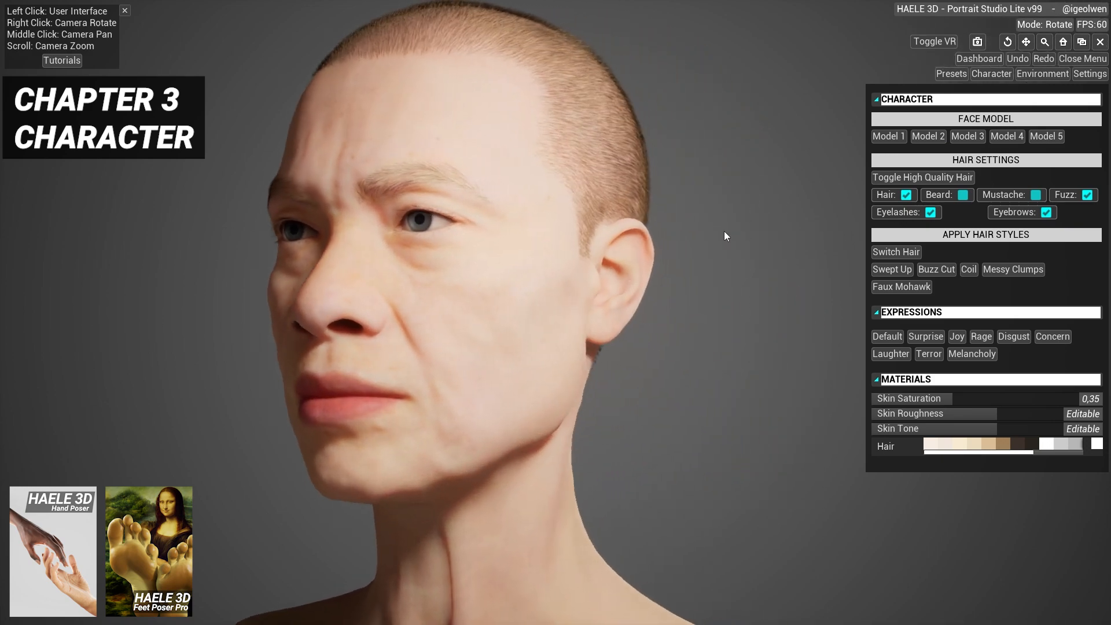
left_click(970, 139)
mouse_move(623, 265)
right_mouse_down()
mouse_move(455, 271)
mouse_move(467, 293)
mouse_move(736, 265)
mouse_move(636, 266)
right_mouse_up()
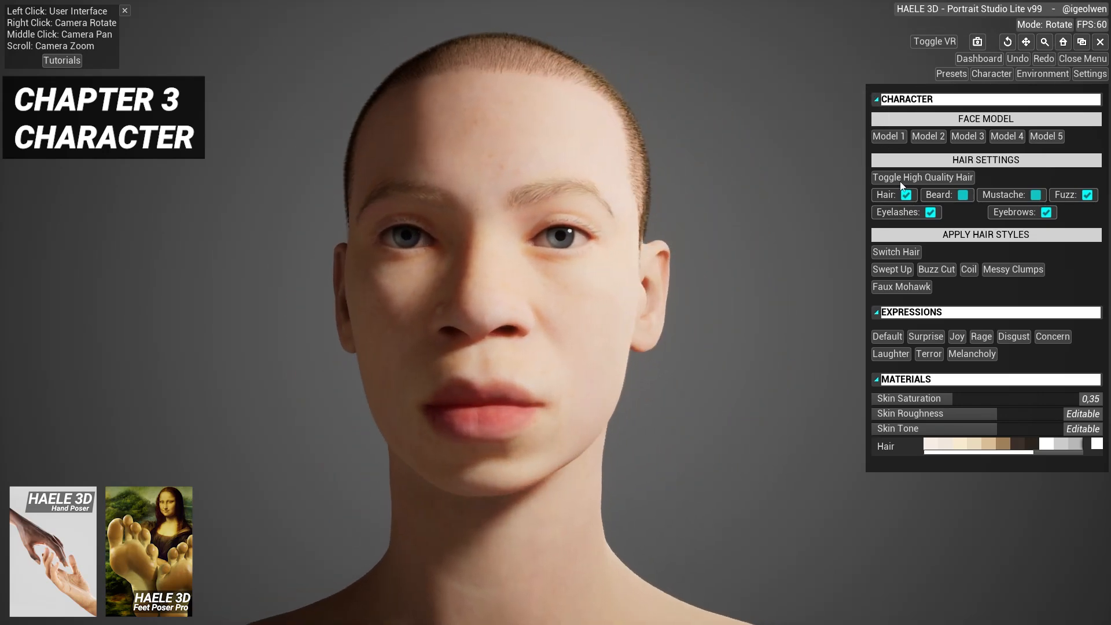
left_click(1007, 137)
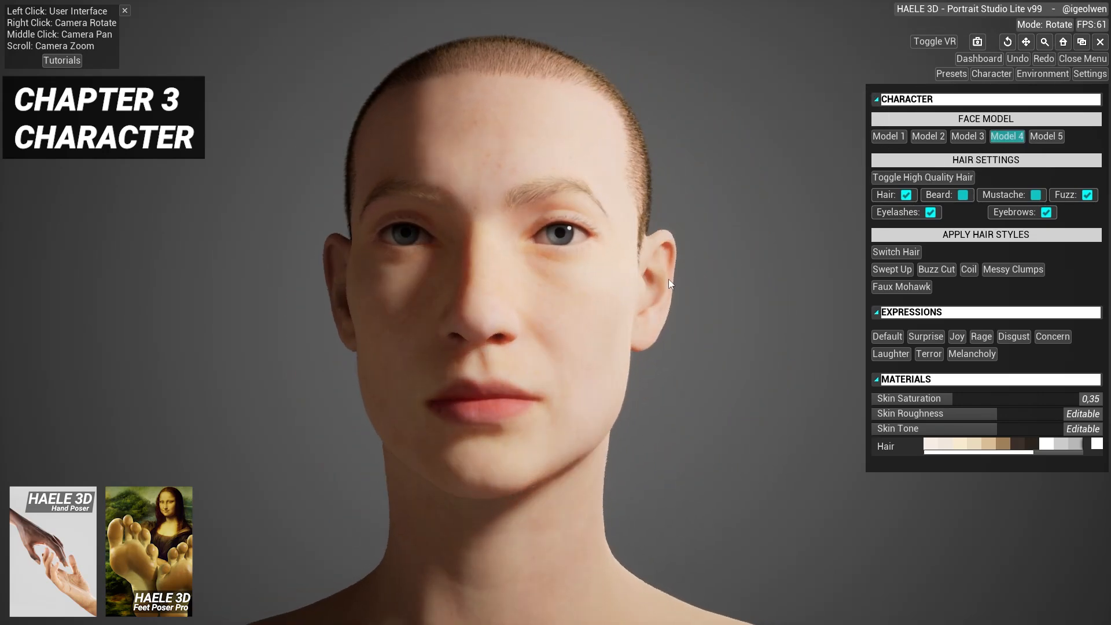
mouse_move(669, 279)
right_mouse_down()
mouse_move(595, 297)
mouse_move(765, 290)
mouse_move(676, 296)
right_mouse_up()
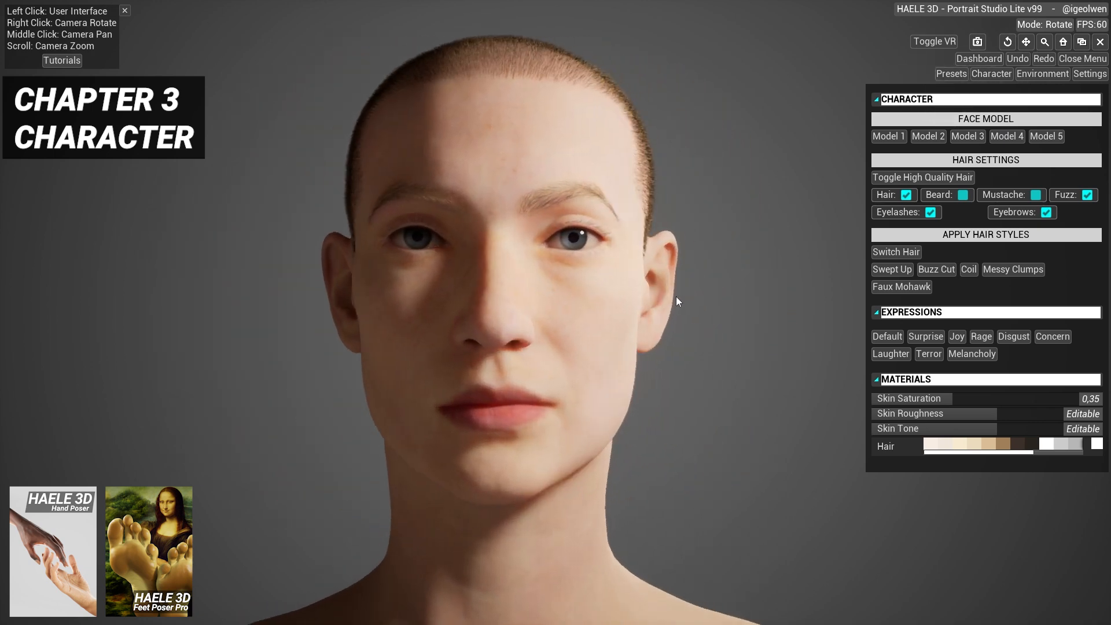
left_click(1047, 137)
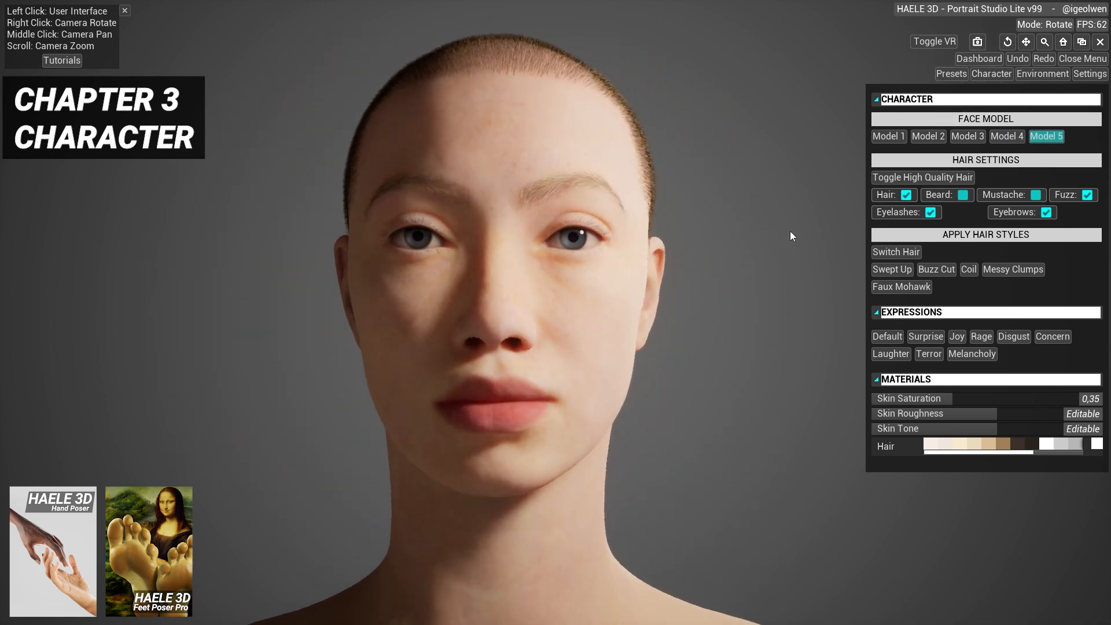
- Compare face Models 1 through 5 in a front view
left_click(889, 137)
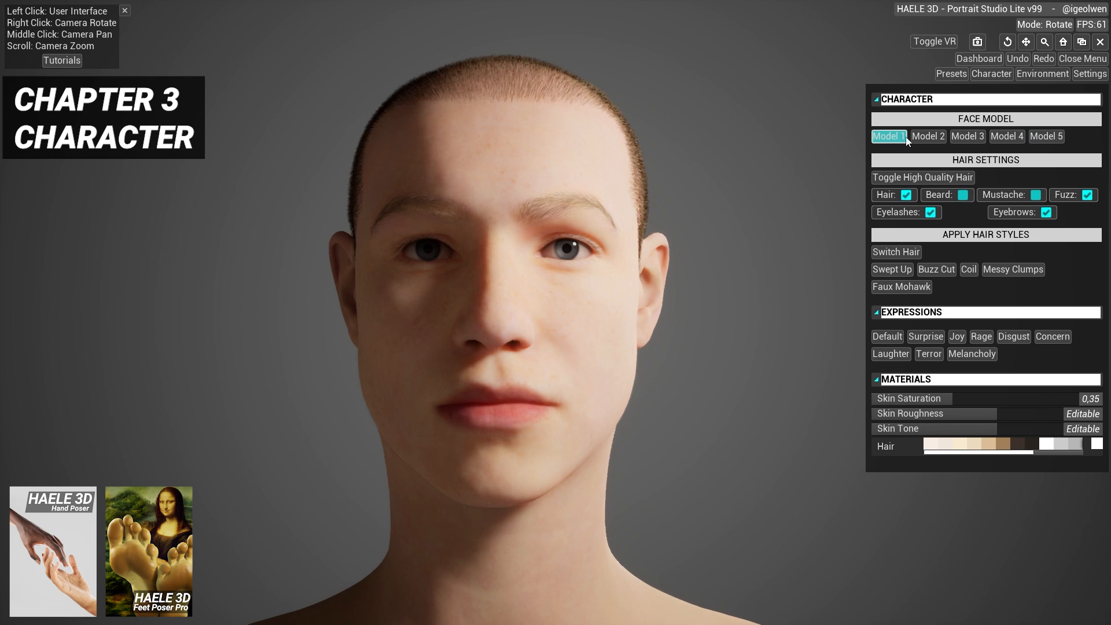
left_click(917, 139)
left_click(966, 139)
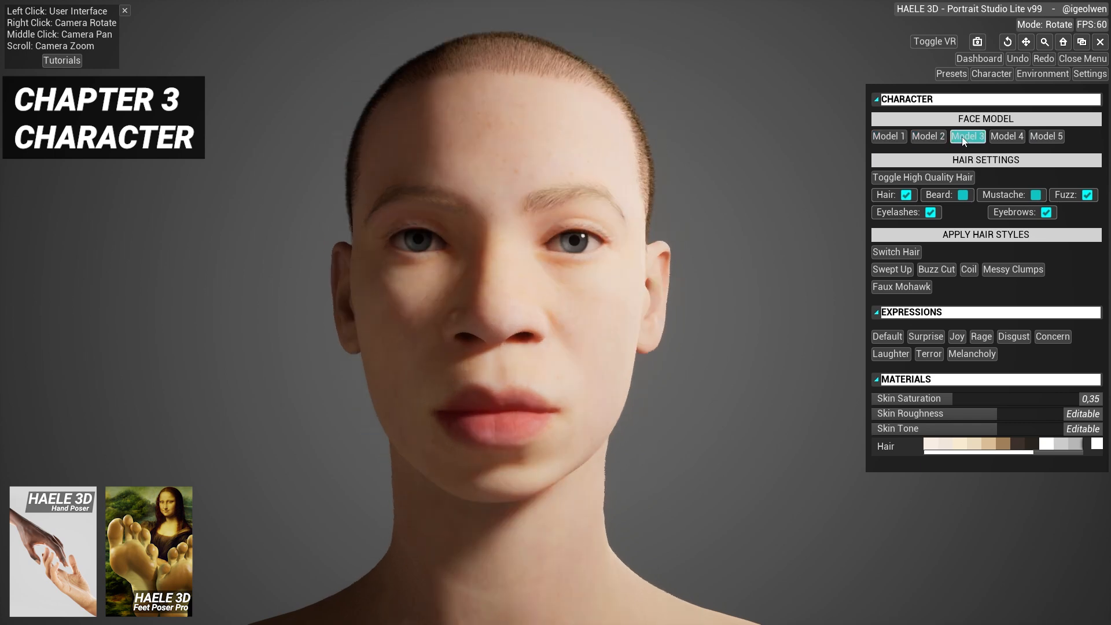
left_click(998, 138)
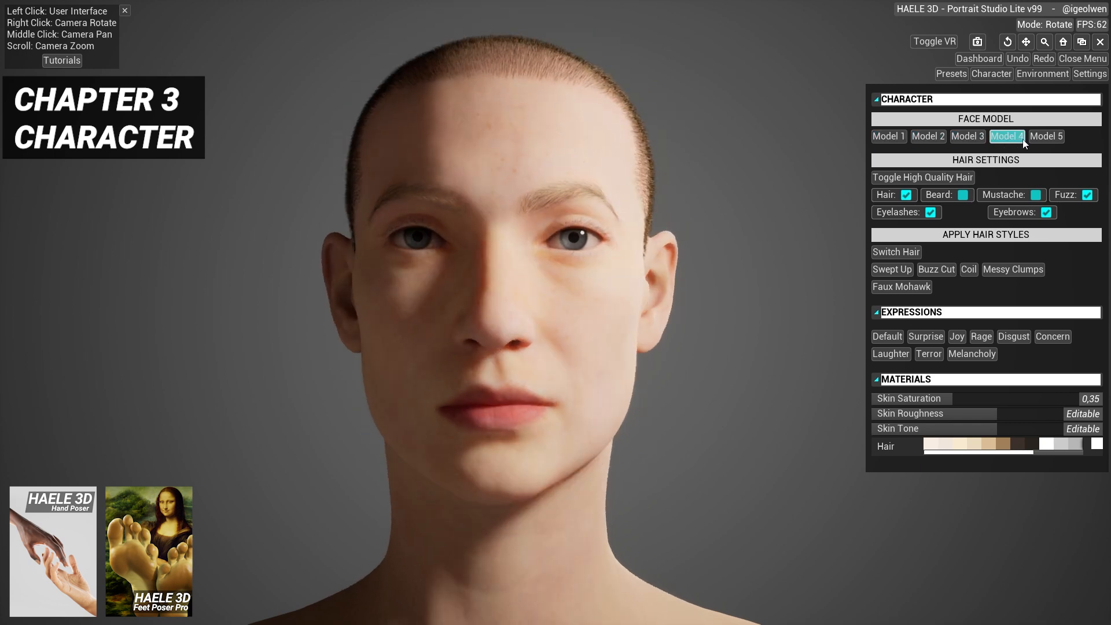
left_click(1040, 139)
- Compare face Models 1 through 5 in side profile, leaving Model 5 applied
right_click_drag(668, 238, 628, 241)
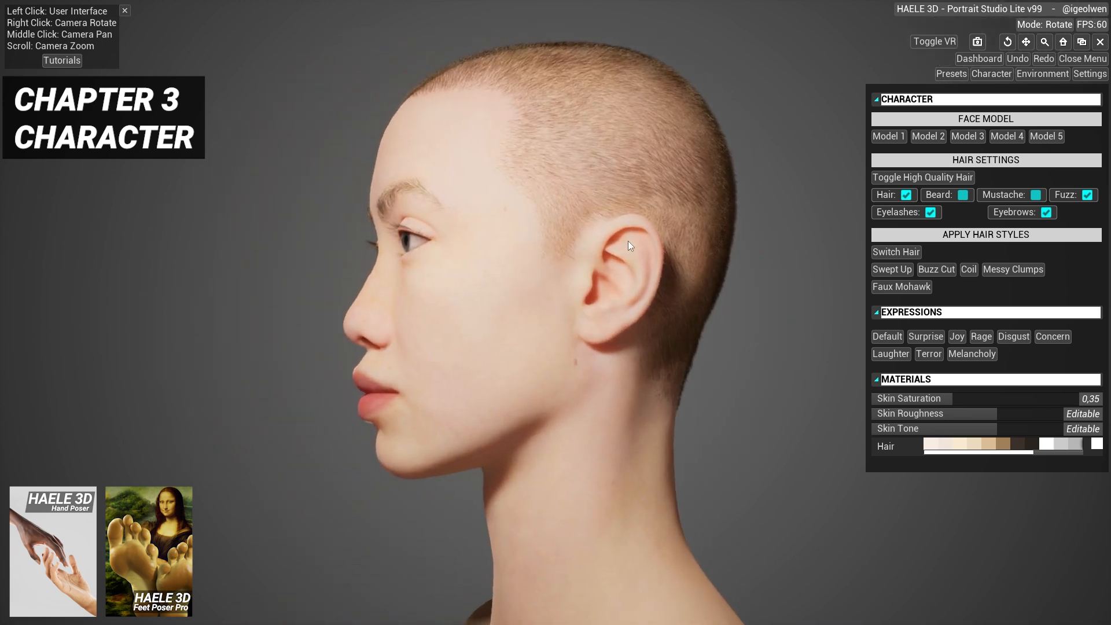
left_click(891, 139)
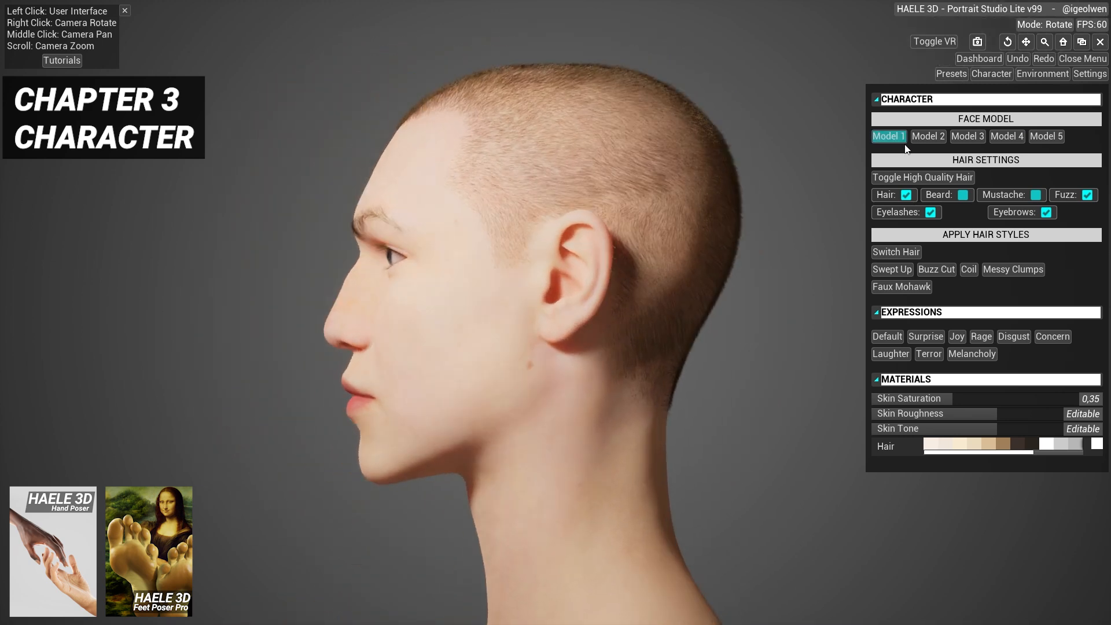
left_click(929, 138)
left_click(968, 138)
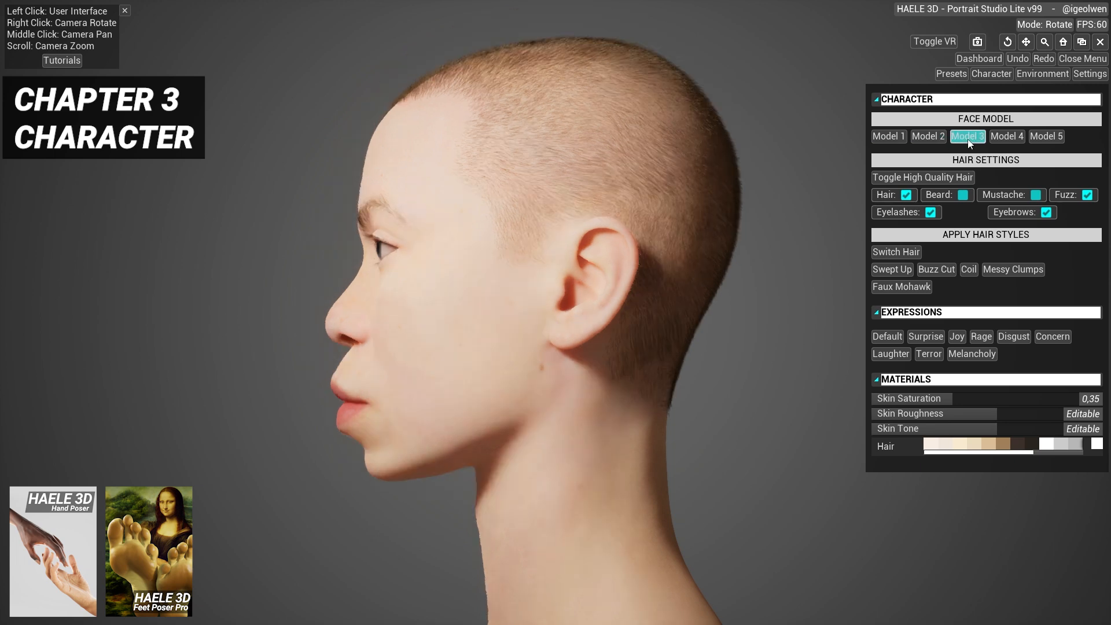
left_click(996, 140)
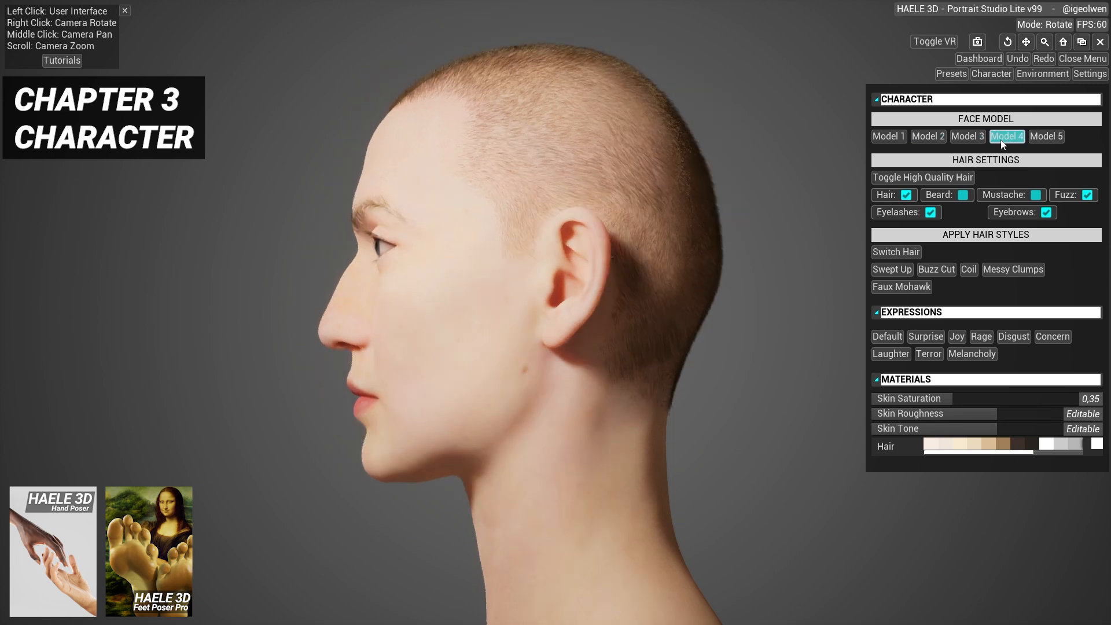
left_click(1033, 139)
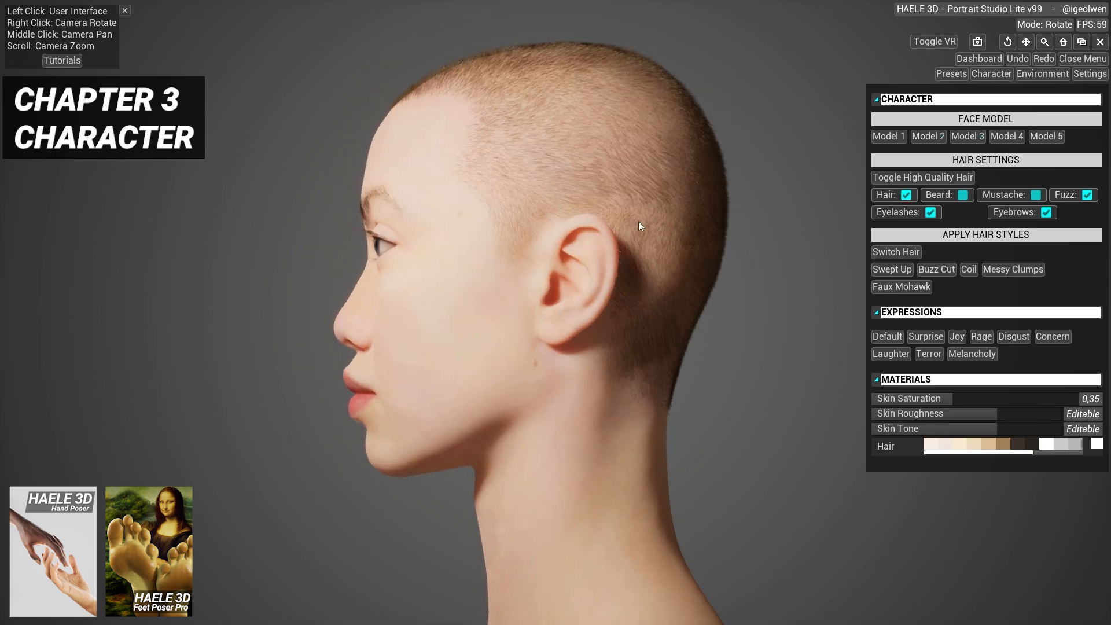
- Switch to a different hair style on the head, then apply the Faux Mohawk style
right_click_drag(638, 221, 741, 224)
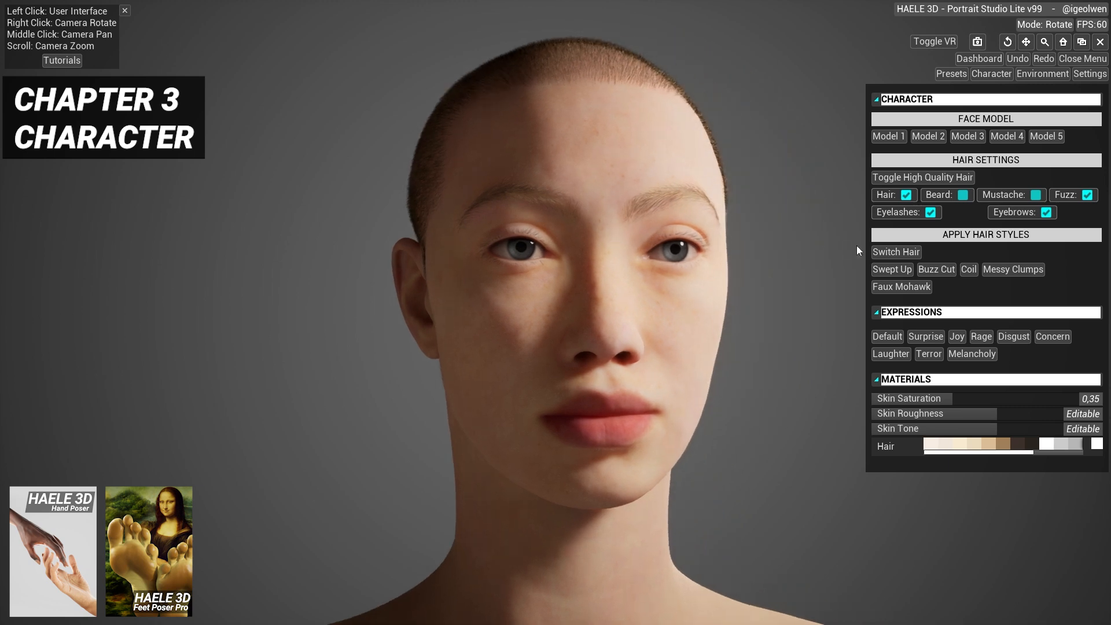
left_click(882, 255)
right_click_drag(687, 196, 712, 247)
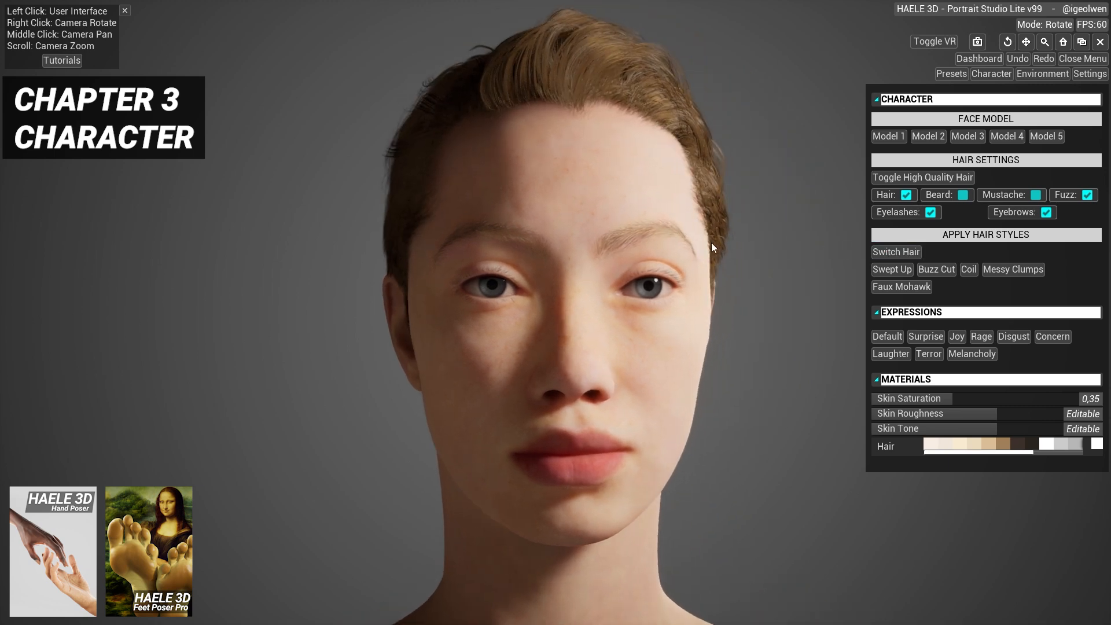
left_click(901, 287)
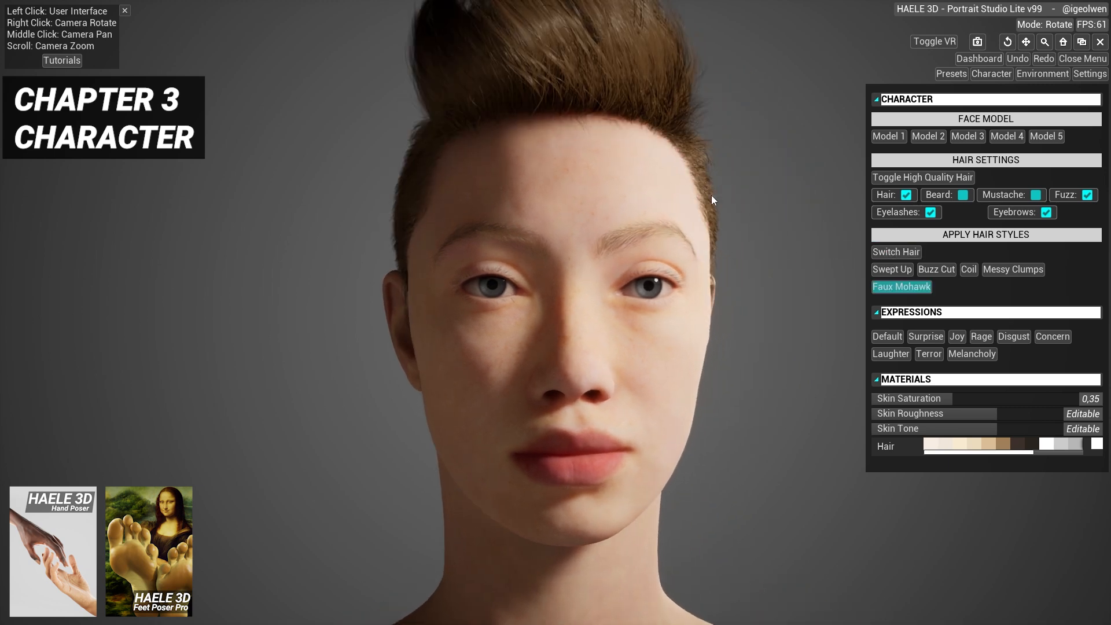
right_click_drag(710, 196, 707, 228)
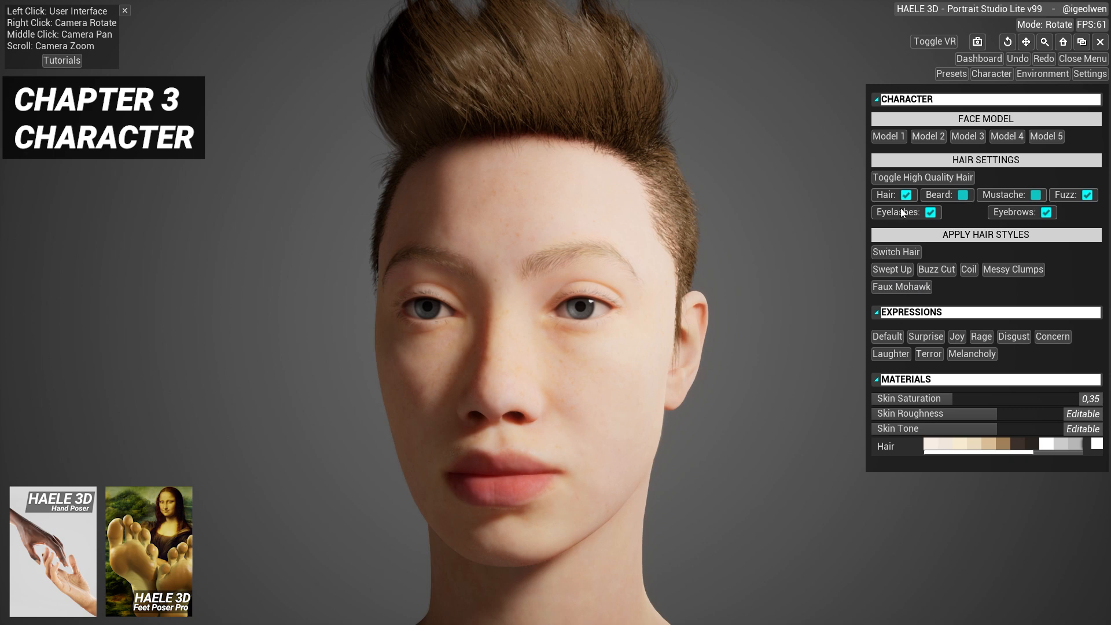
- Toggle high quality hair off and on to compare the Faux Mohawk's rendering from the side, leaving high quality enabled
left_click(928, 177)
right_click_drag(849, 188, 740, 206)
left_click(900, 179)
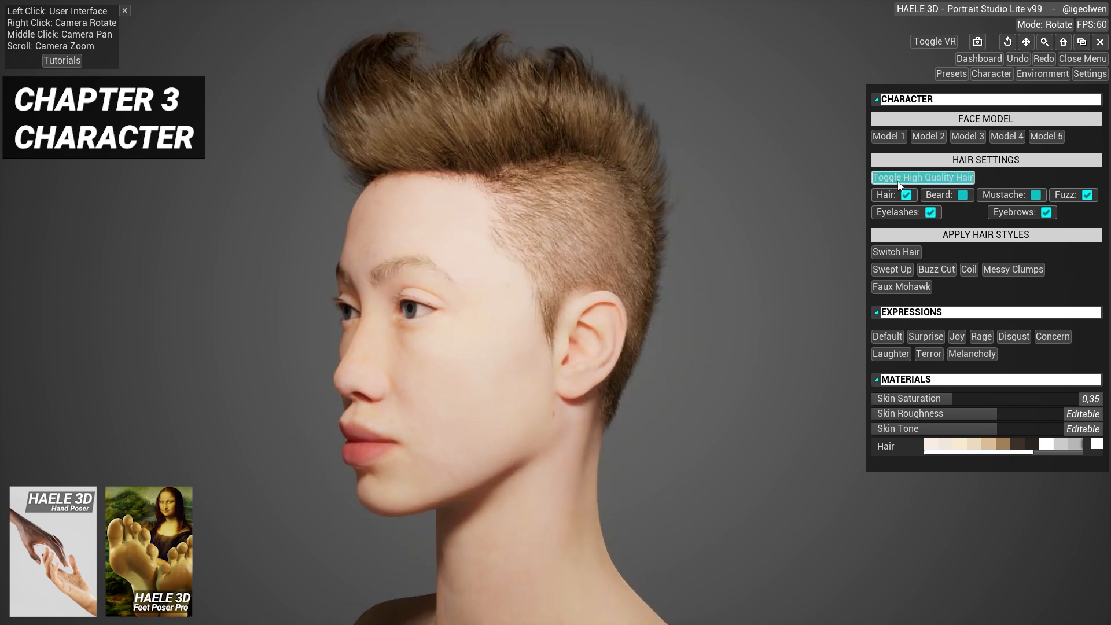
left_click(899, 181)
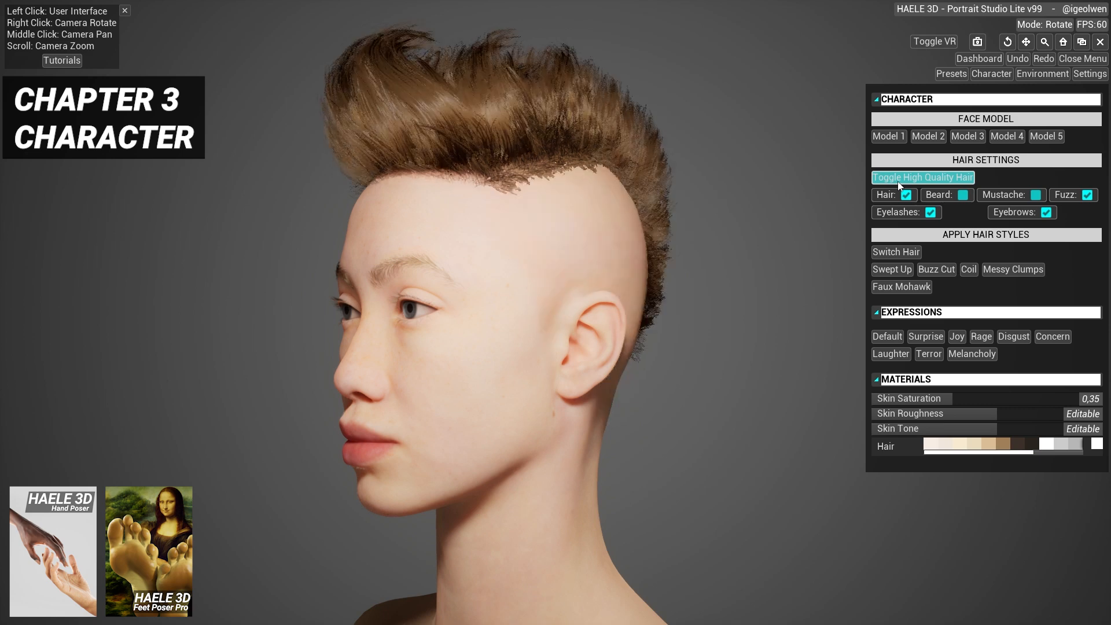
left_click(898, 182)
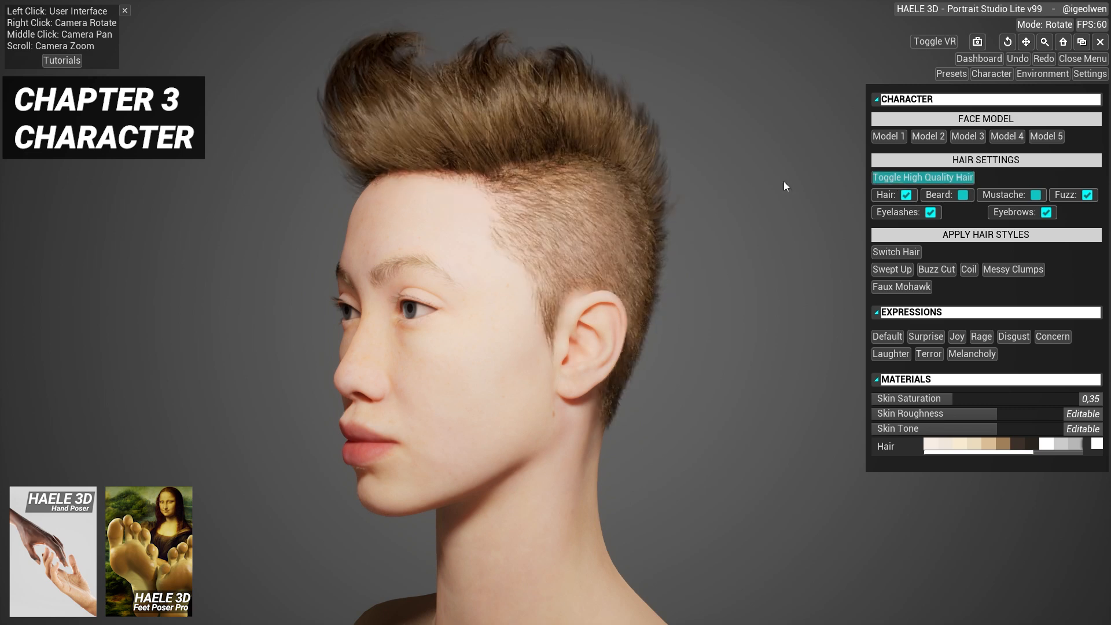
- Enable the beard, inspect it on the face from the front, and disable it again
right_click_drag(783, 182, 872, 179)
scroll(769, 228, "up", 3)
right_click_drag(769, 228, 730, 158)
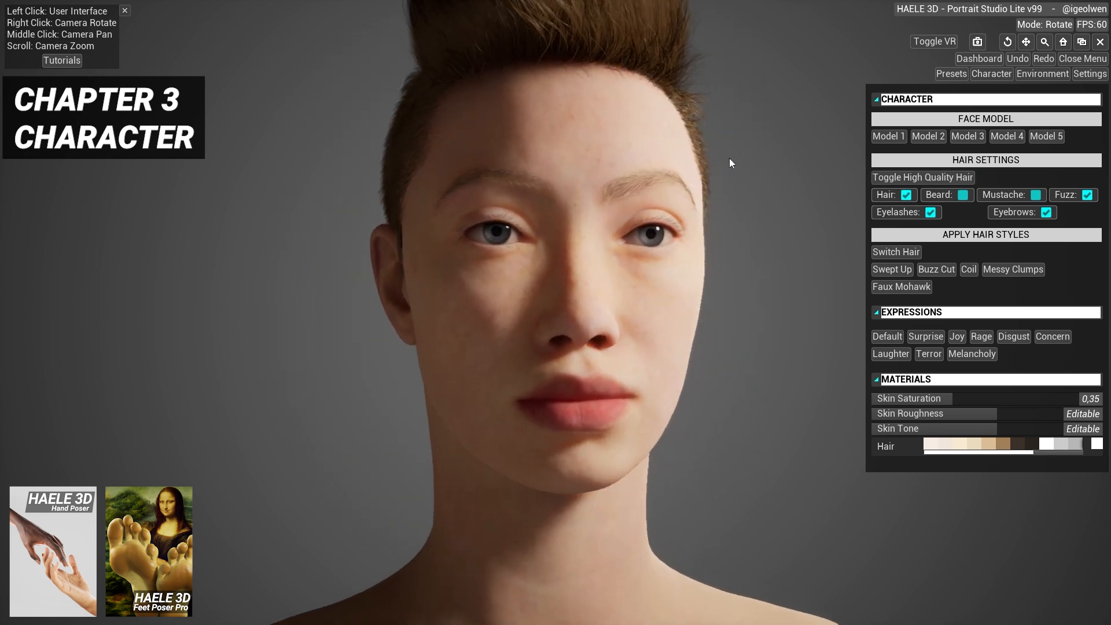
left_click(963, 195)
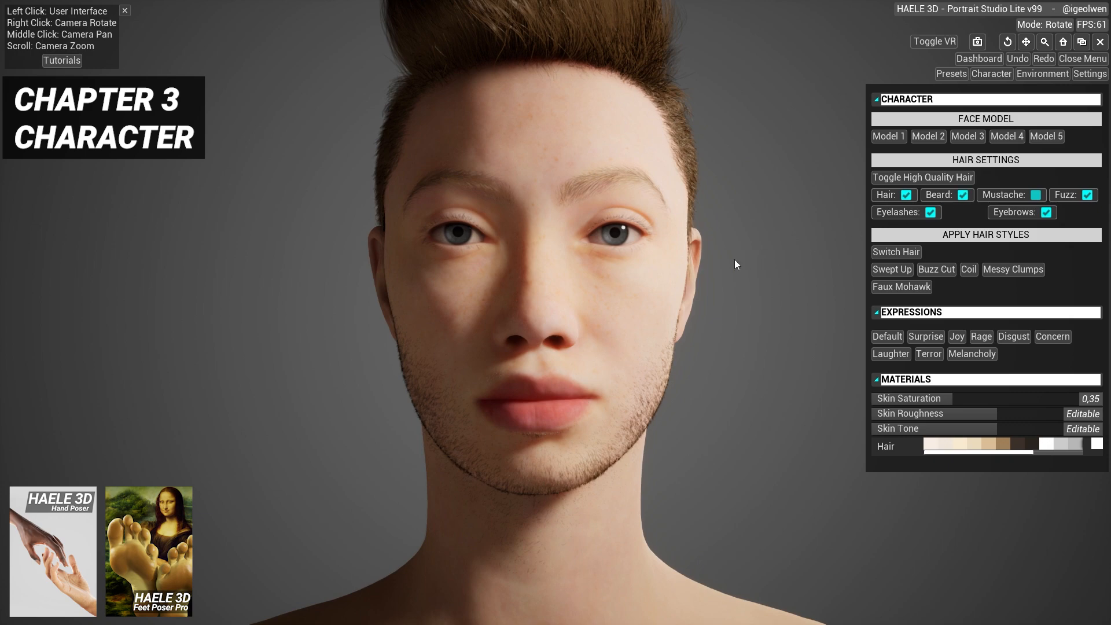
scroll(734, 259, "up", 3)
right_click_drag(734, 260, 711, 277)
left_click(949, 178)
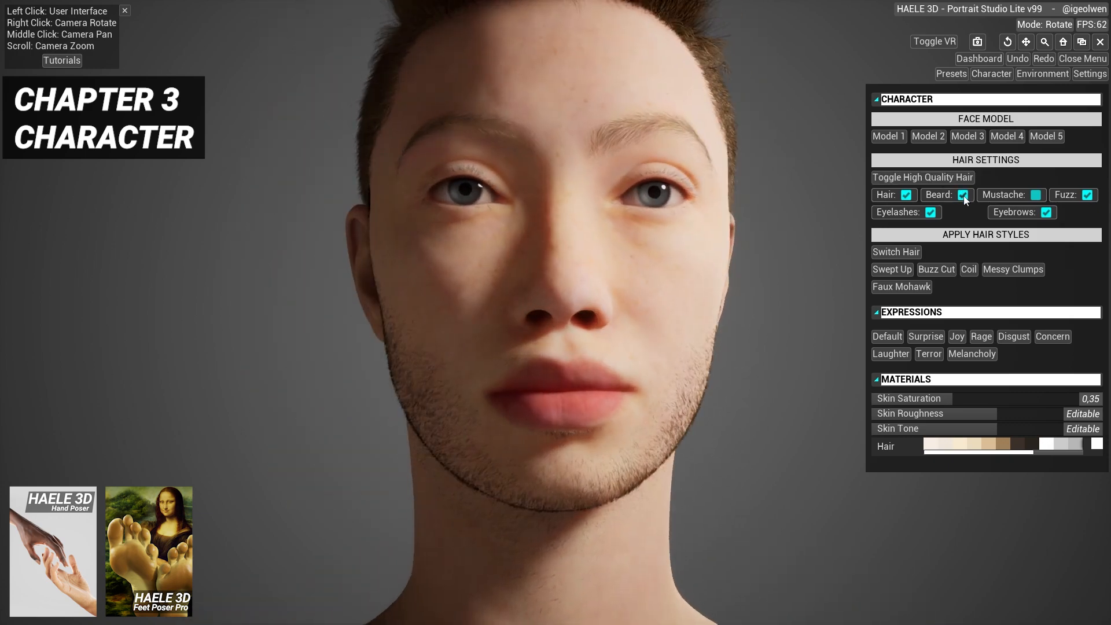
left_click(963, 195)
- Hide the head hair, inspect the bald head from different angles, and show the hair again
left_click(907, 195)
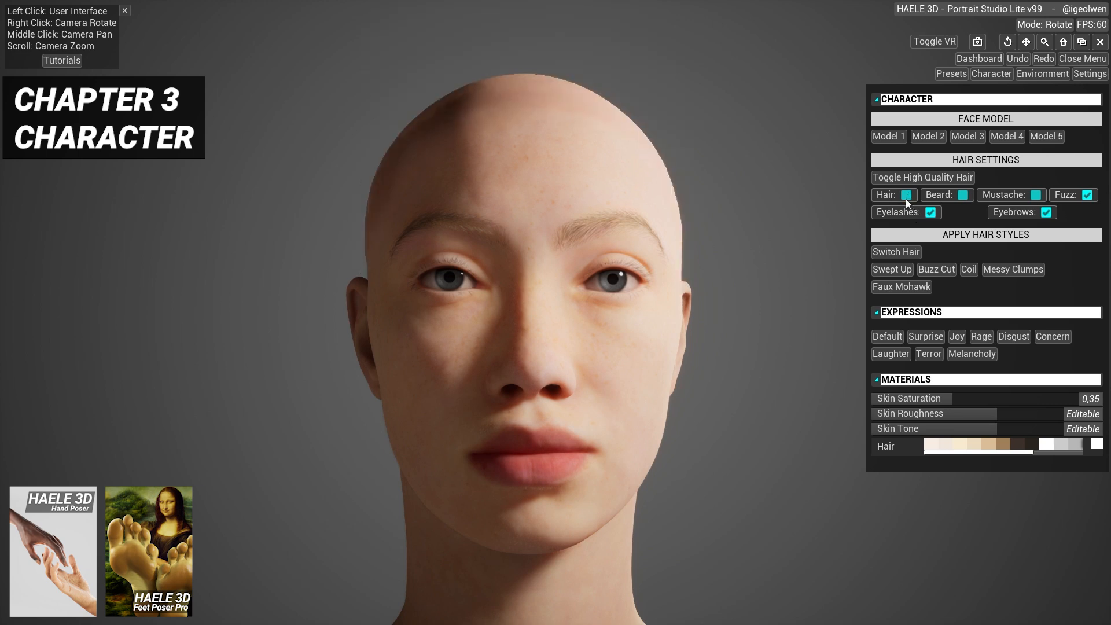
right_click_drag(851, 208, 417, 218)
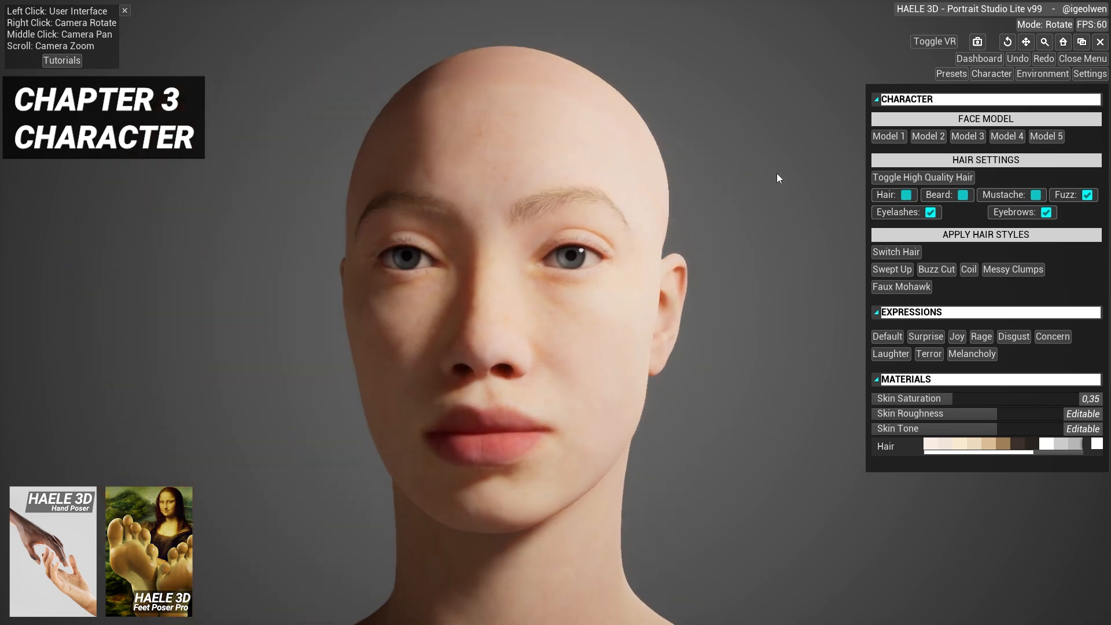
left_click(907, 195)
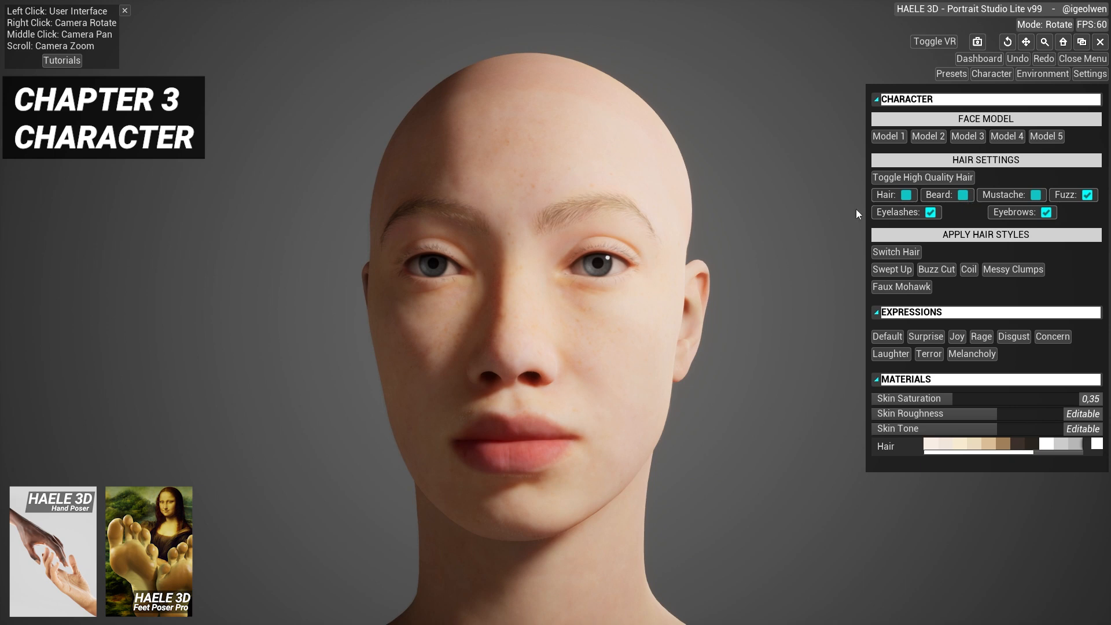
middle_click_drag(803, 250, 731, 241)
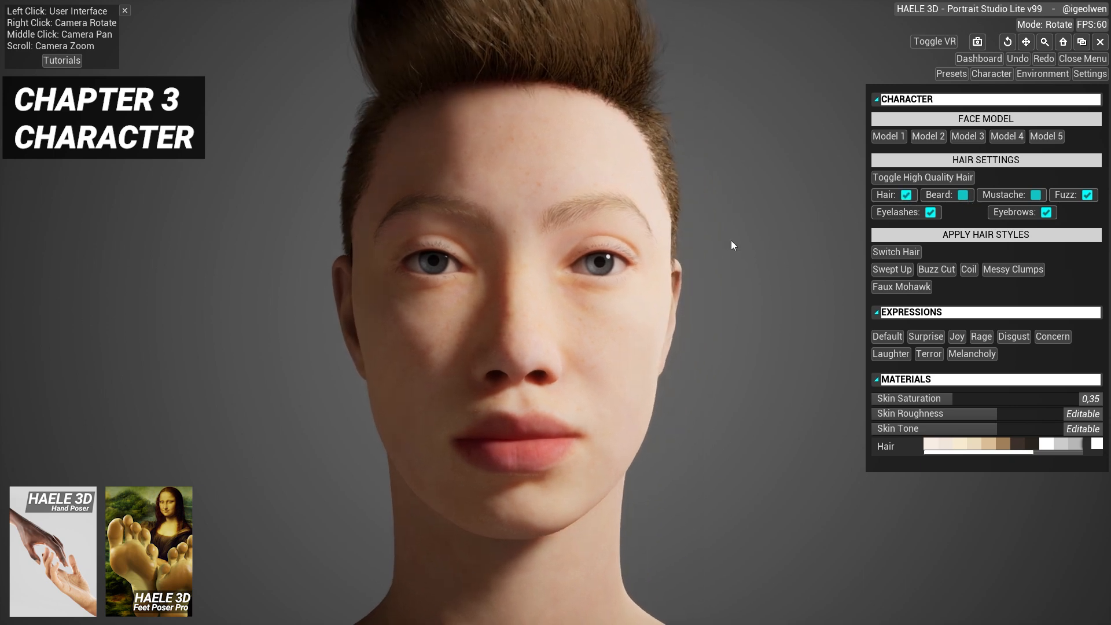
- Enable the mustache, examine it close up above the lips, and disable it again
left_click(1036, 196)
scroll(665, 158, "up", 5)
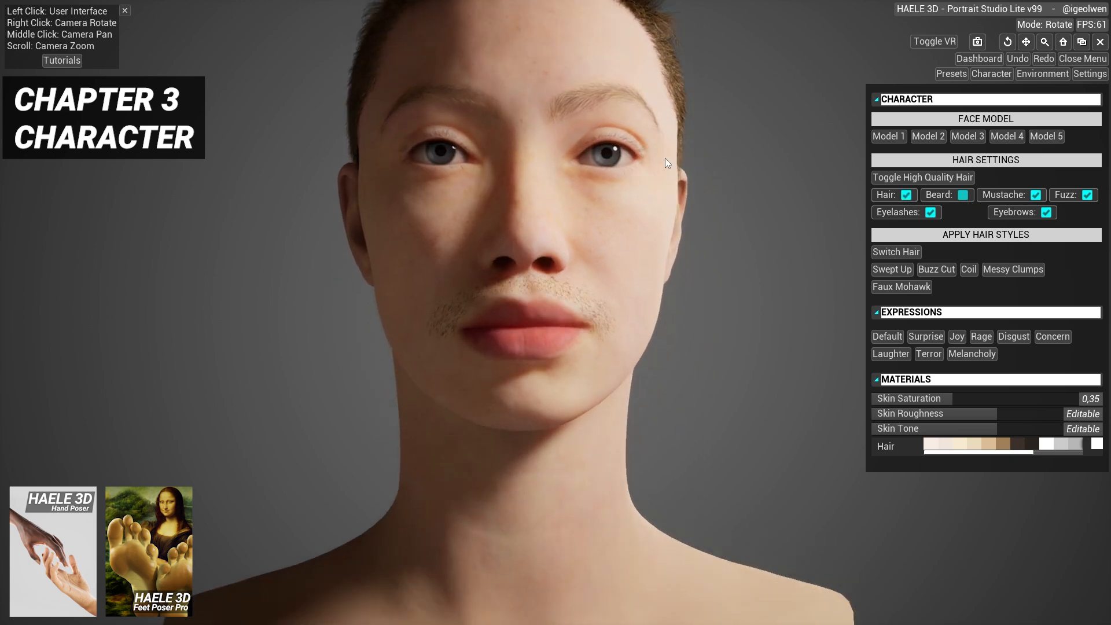
scroll(655, 200, "up", 3)
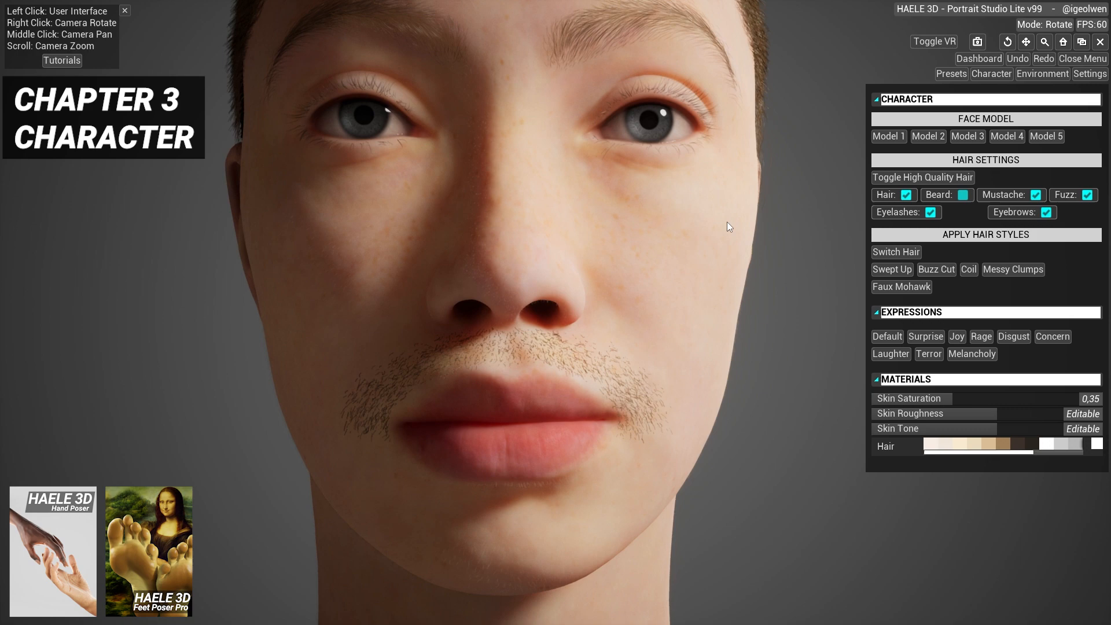
left_click(1036, 196)
scroll(704, 178, "down", 6)
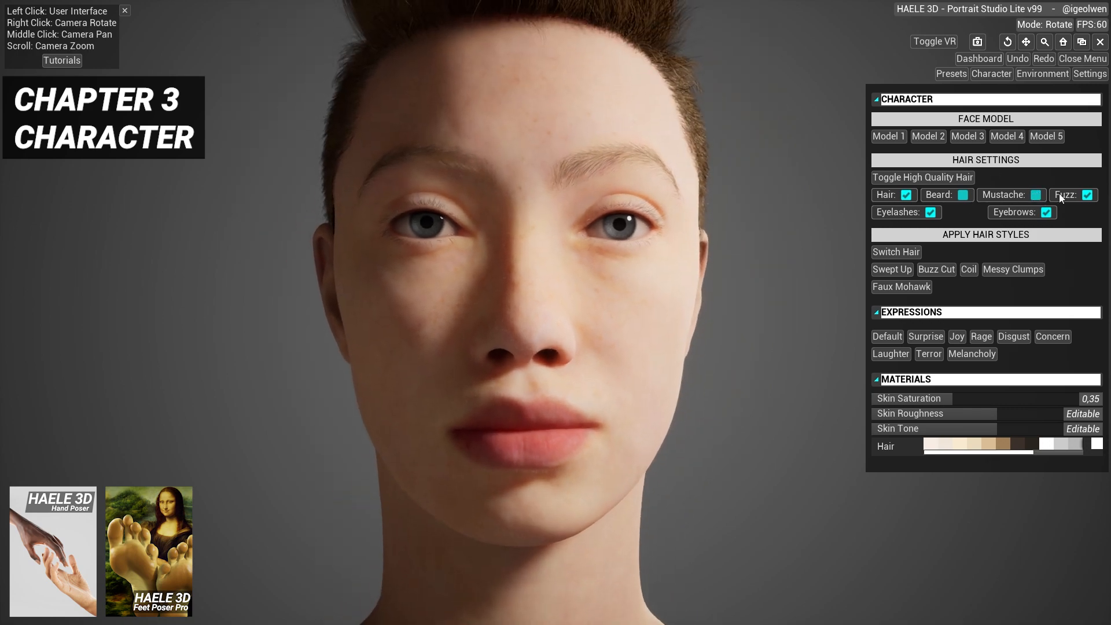
- Turn the facial fuzz off and on while examining the nose and cheek skin close up
left_click(1087, 196)
scroll(623, 169, "up", 10)
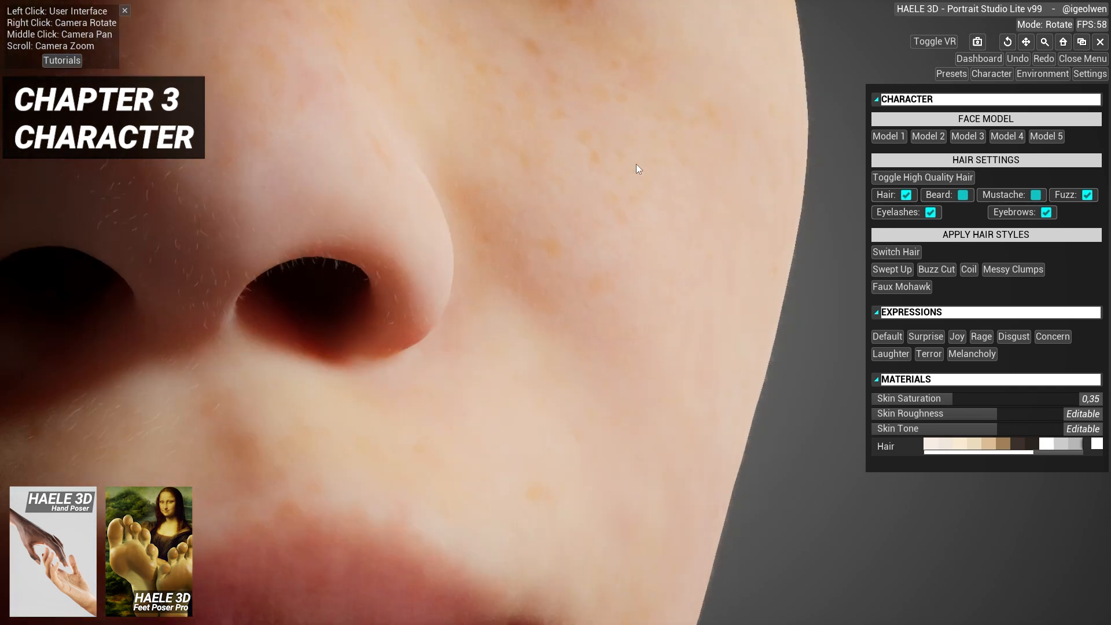
right_click_drag(636, 164, 583, 172)
scroll(529, 191, "up", 4)
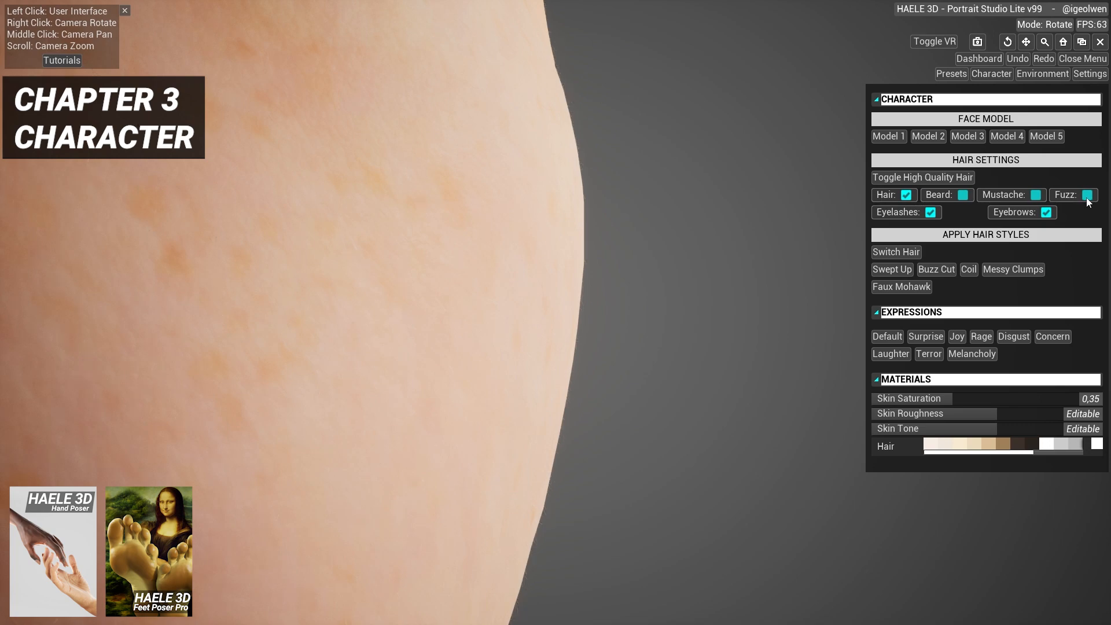
scroll(574, 228, "down", 5)
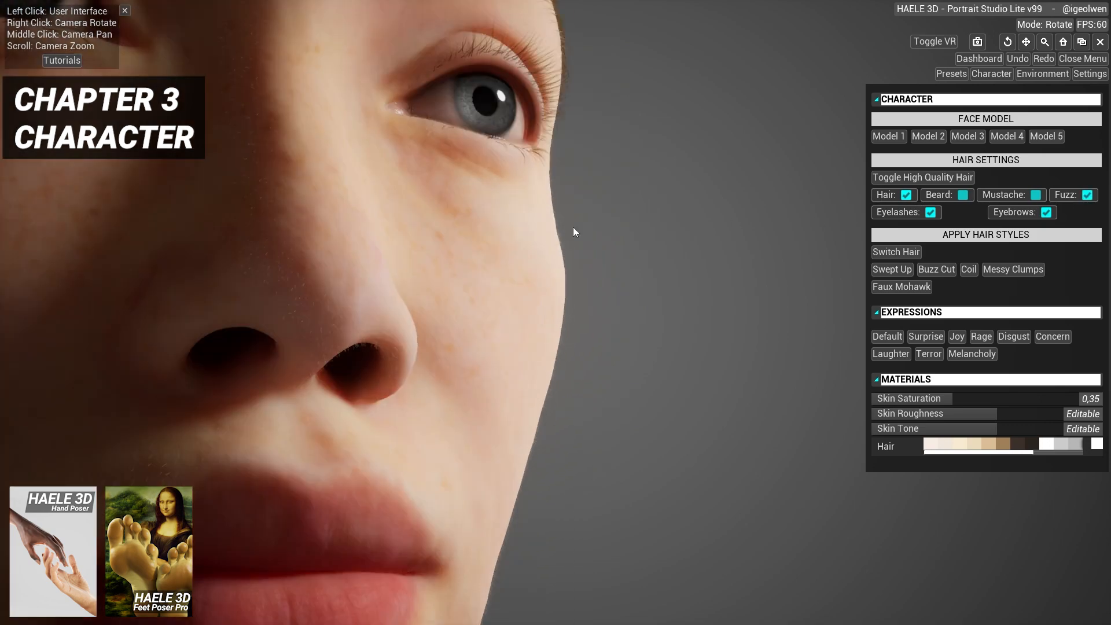
- Compare the fuzz on and off on the backlit side profile around the upper lip, leaving it enabled
right_click_drag(574, 228, 549, 193)
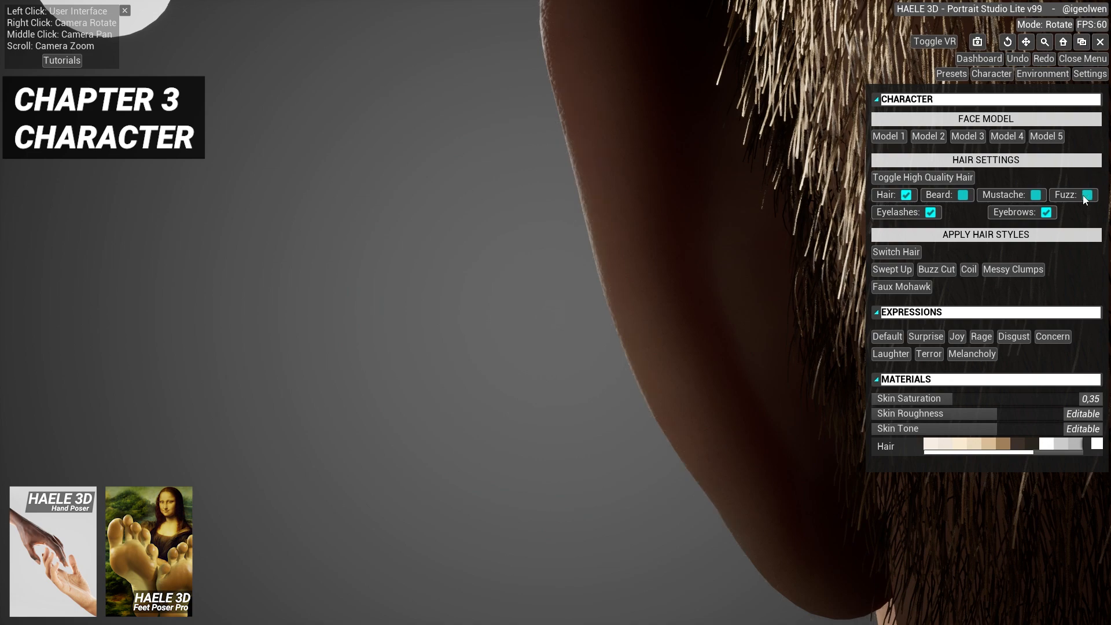
right_click_drag(743, 242, 789, 240)
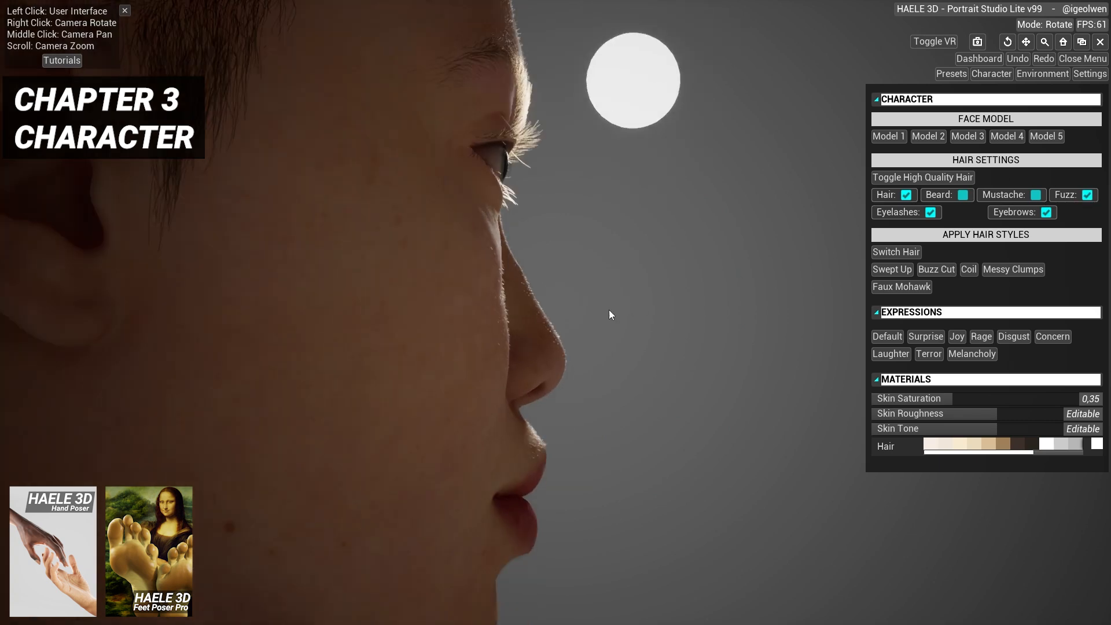
right_click_drag(608, 315, 571, 256)
scroll(544, 259, "up", 5)
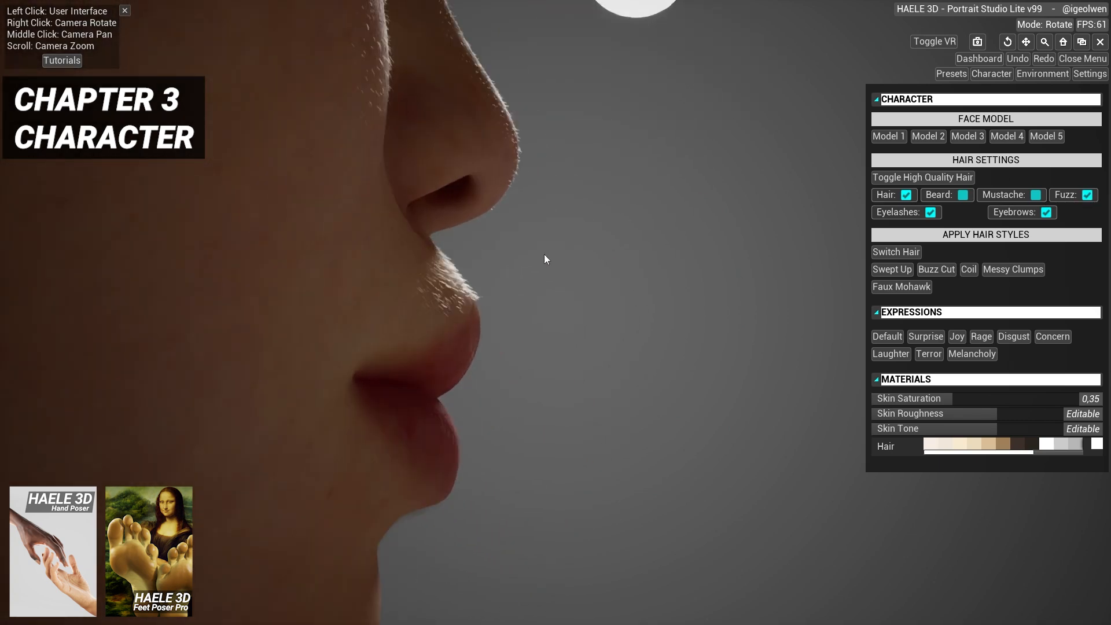
scroll(544, 259, "up", 3)
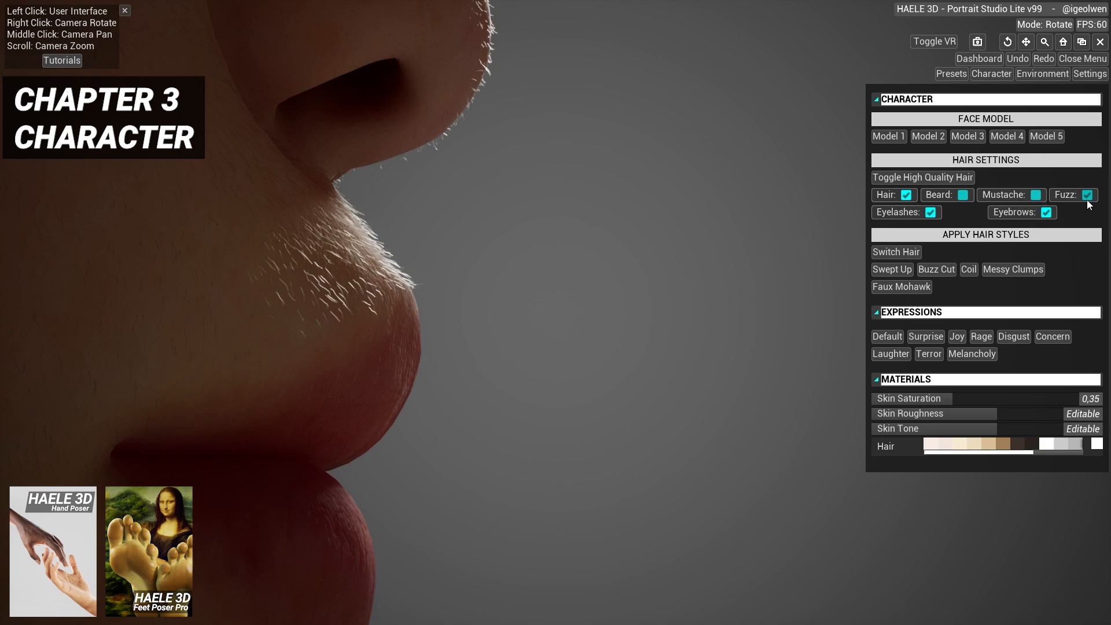
left_click(1088, 196)
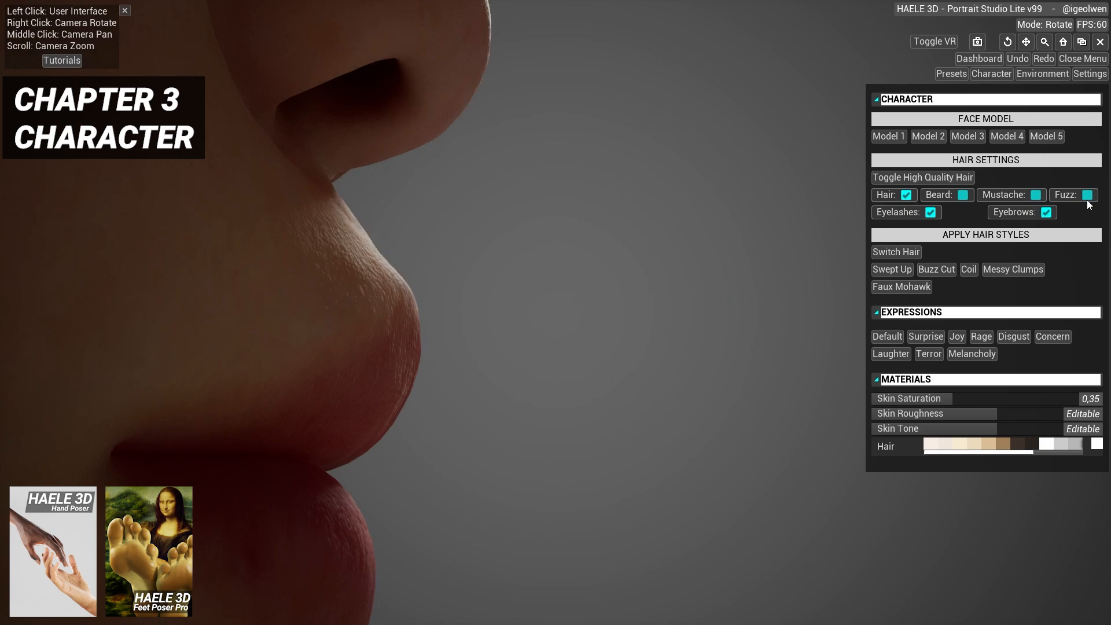
left_click(1088, 195)
- Turn the eyebrows off and on, then the eyelashes off and on, comparing them in a close-up of the eyes
right_click_drag(666, 255, 510, 261)
scroll(508, 256, "down", 3)
middle_click_drag(508, 256, 507, 420)
scroll(515, 327, "down", 2)
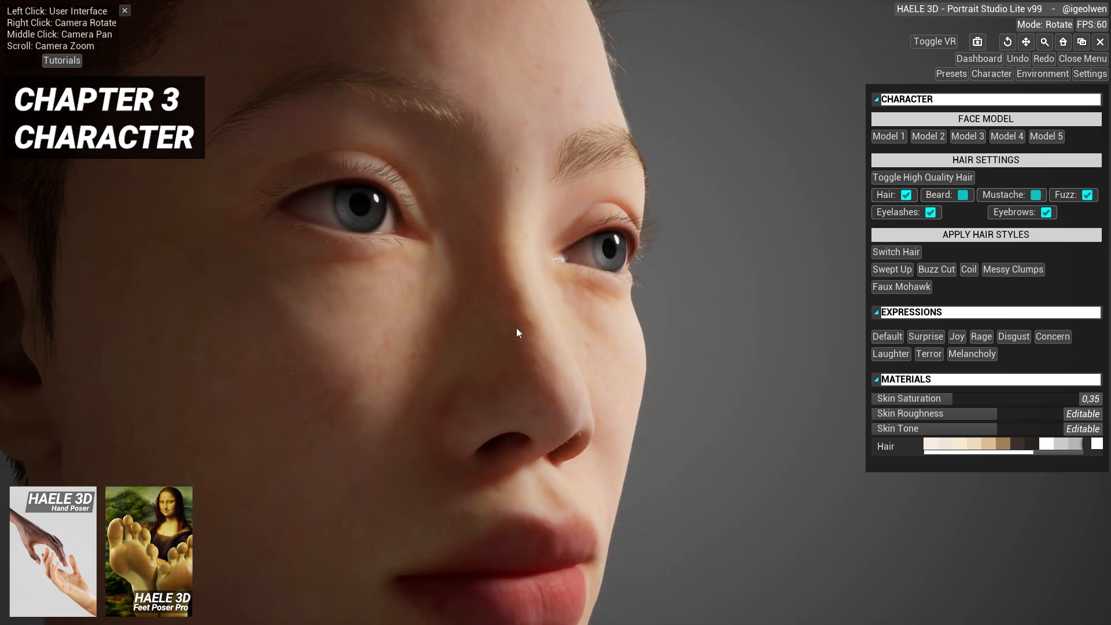
right_click_drag(516, 327, 489, 335)
scroll(488, 335, "up", 3)
middle_click_drag(489, 336, 637, 332)
scroll(638, 331, "down", 3)
right_click_drag(638, 332, 598, 282)
scroll(586, 250, "up", 3)
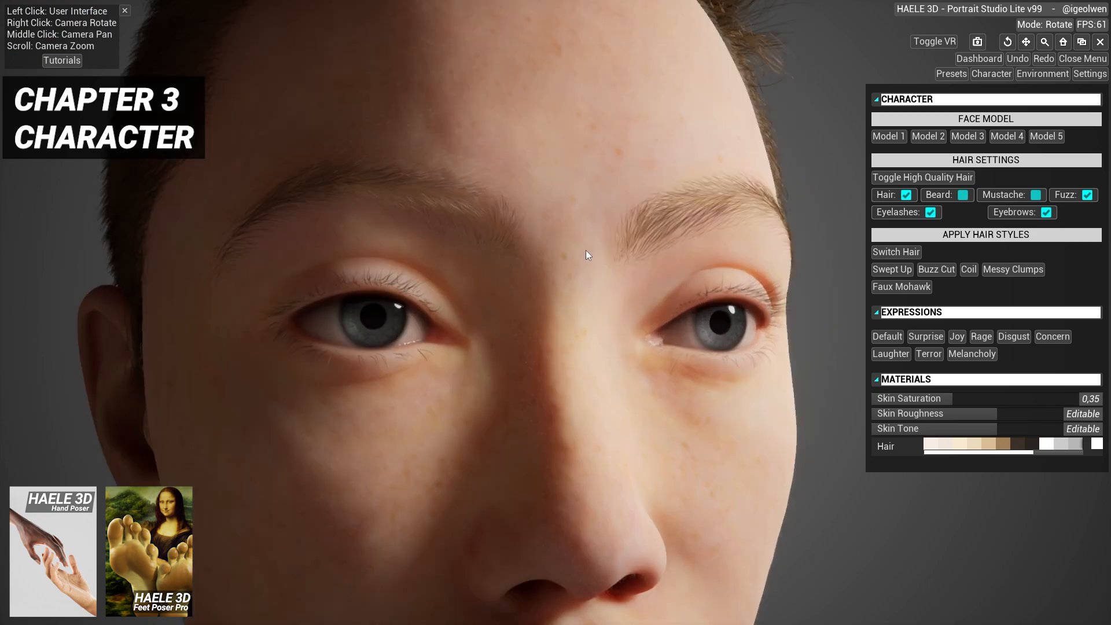
scroll(573, 269, "up", 3)
left_click(1046, 213)
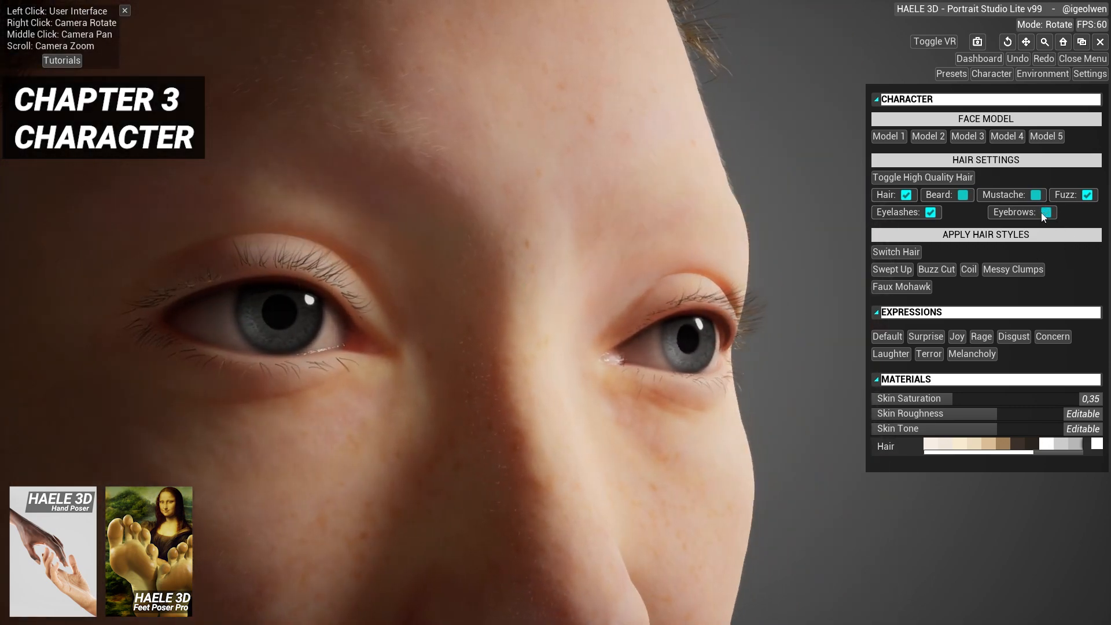
left_click(1044, 213)
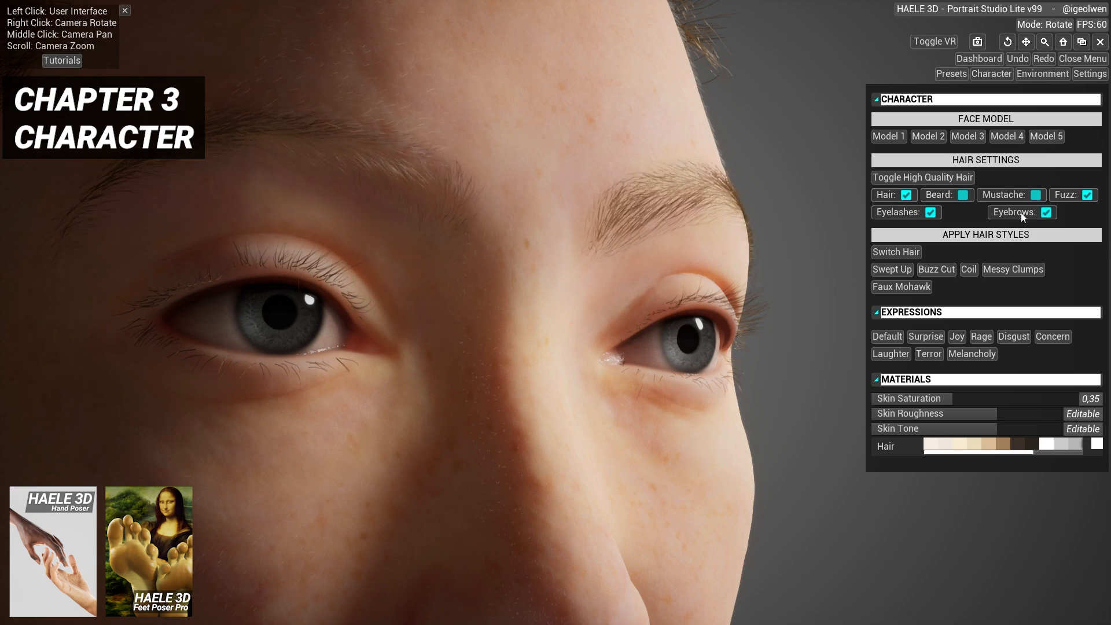
left_click(931, 211)
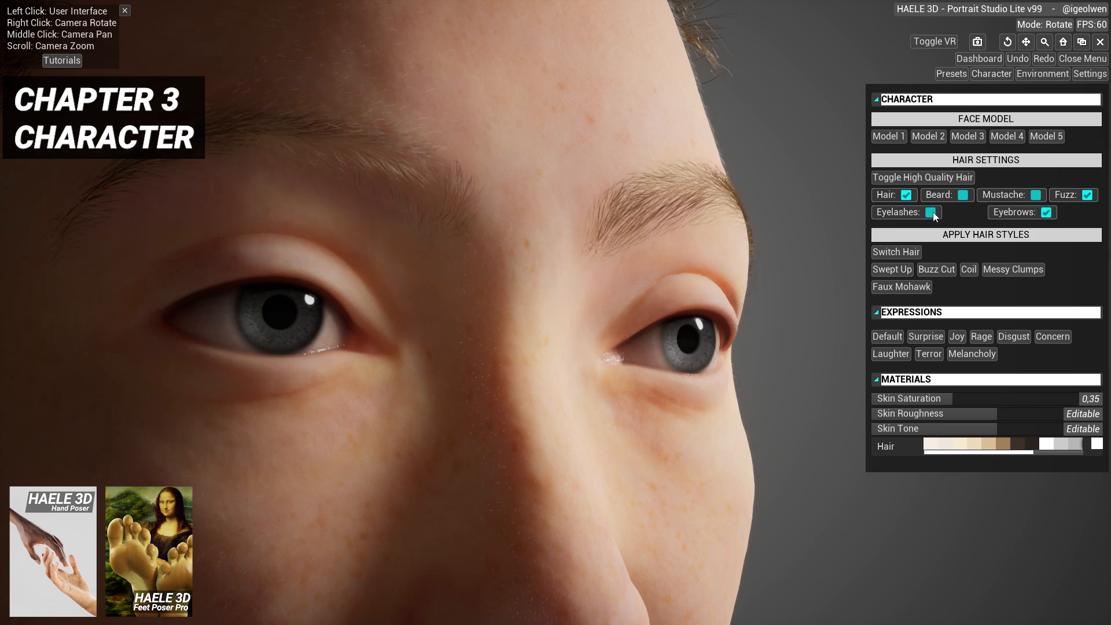
left_click(930, 213)
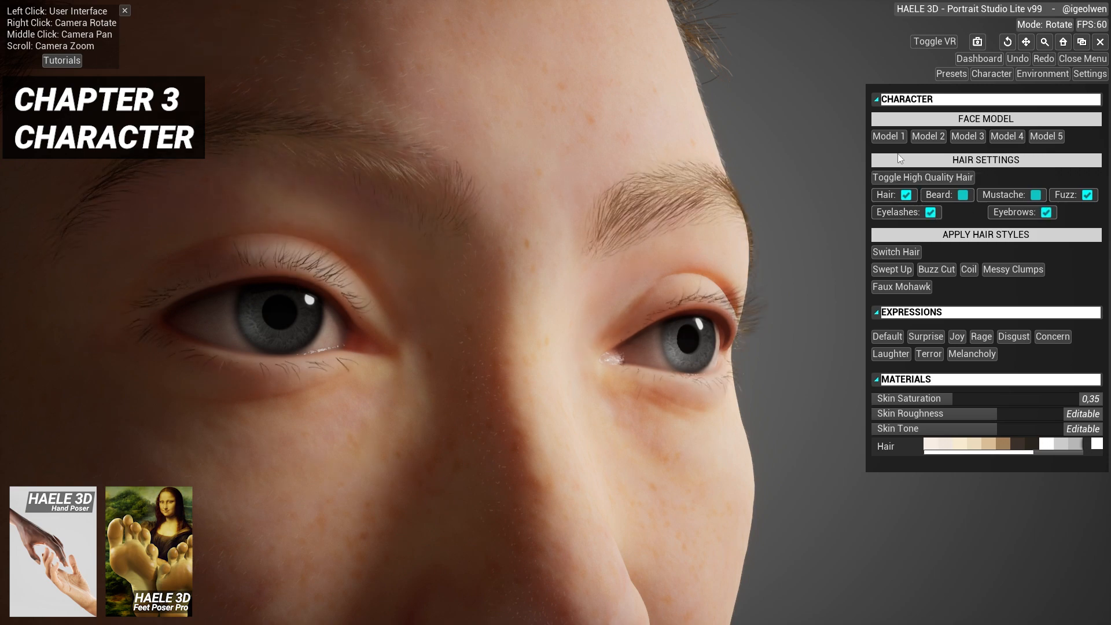
- Apply face Model 1, cycle the hair to the curly Coil style, and inspect the curls close up
left_click(894, 138)
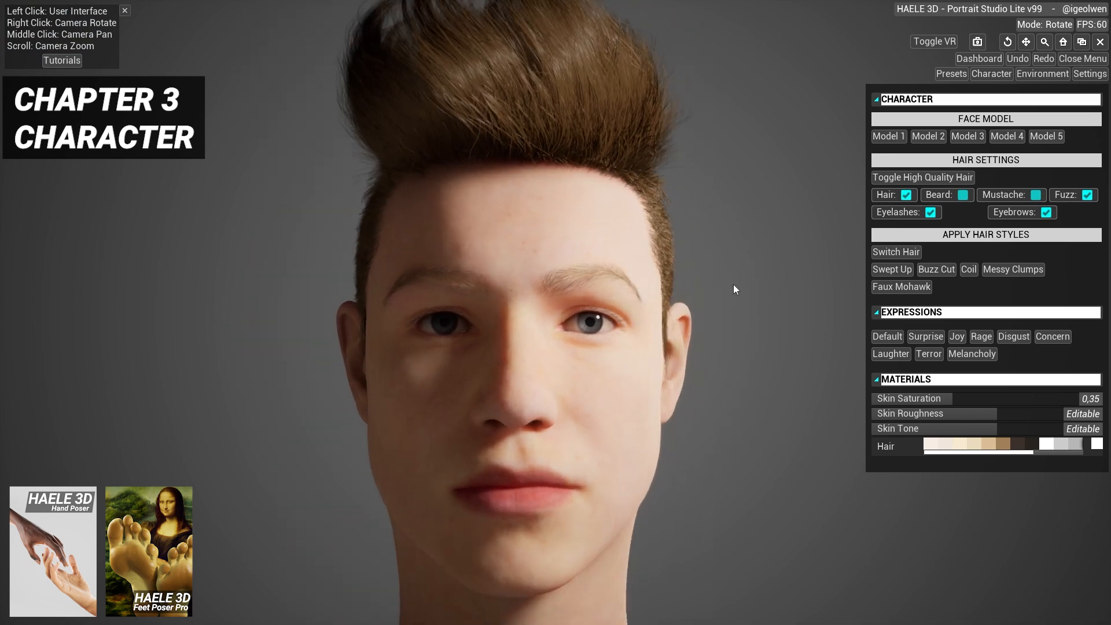
left_click(892, 252)
left_click(892, 253)
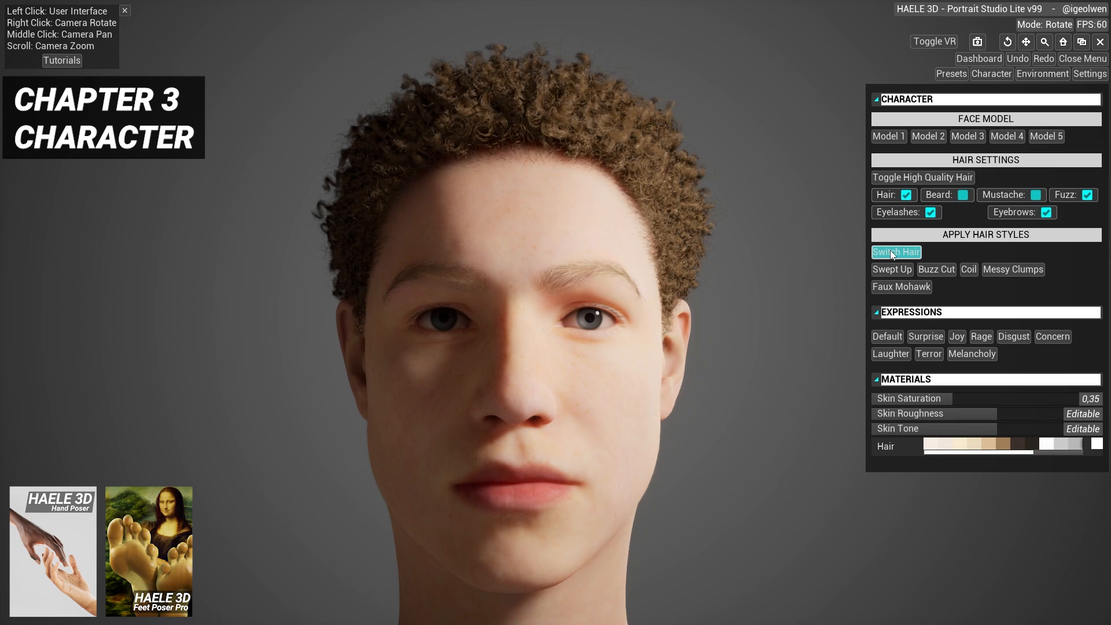
scroll(614, 311, "up", 10)
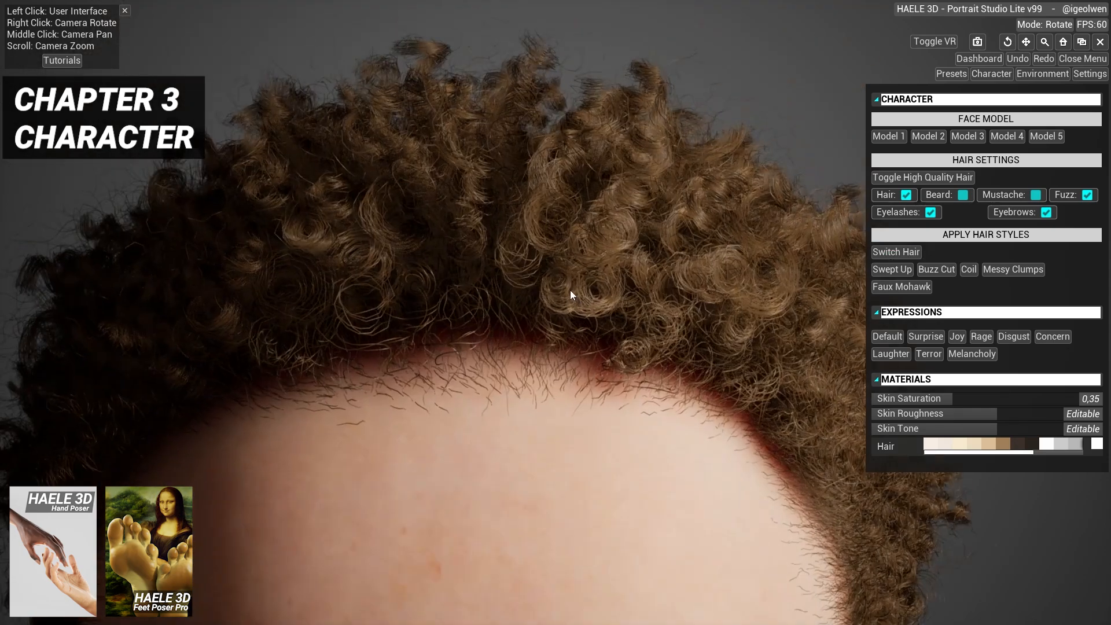
scroll(569, 290, "up", 3)
scroll(569, 278, "down", 7)
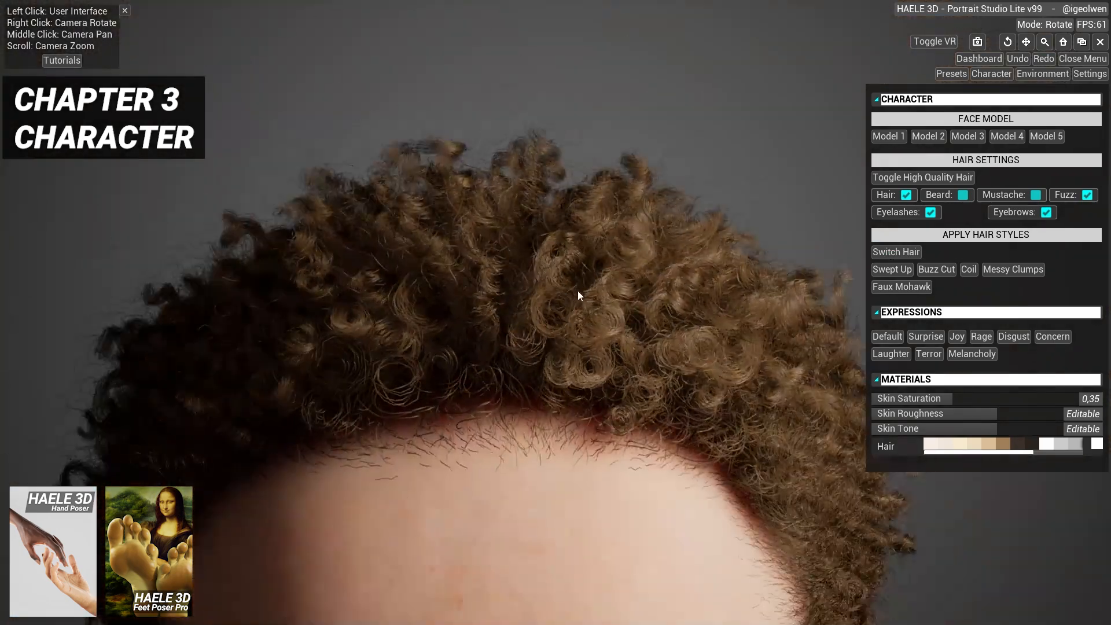
- Switch the hair from Coil to the long Messy Clumps style and frame the whole head
right_click_drag(577, 290, 534, 268)
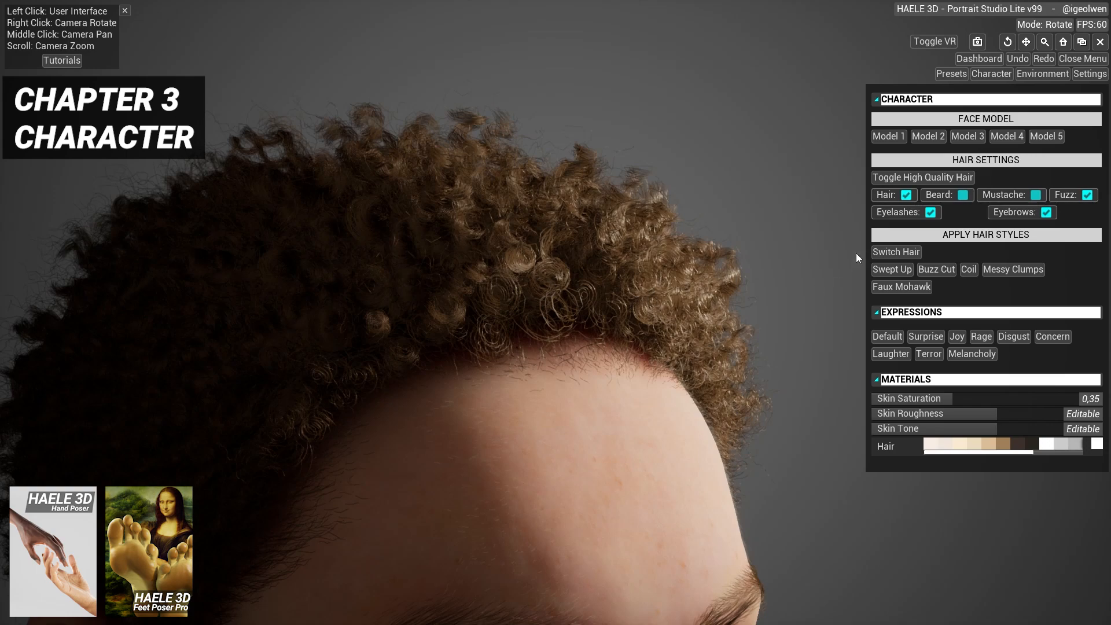
left_click(896, 252)
scroll(739, 257, "down", 5)
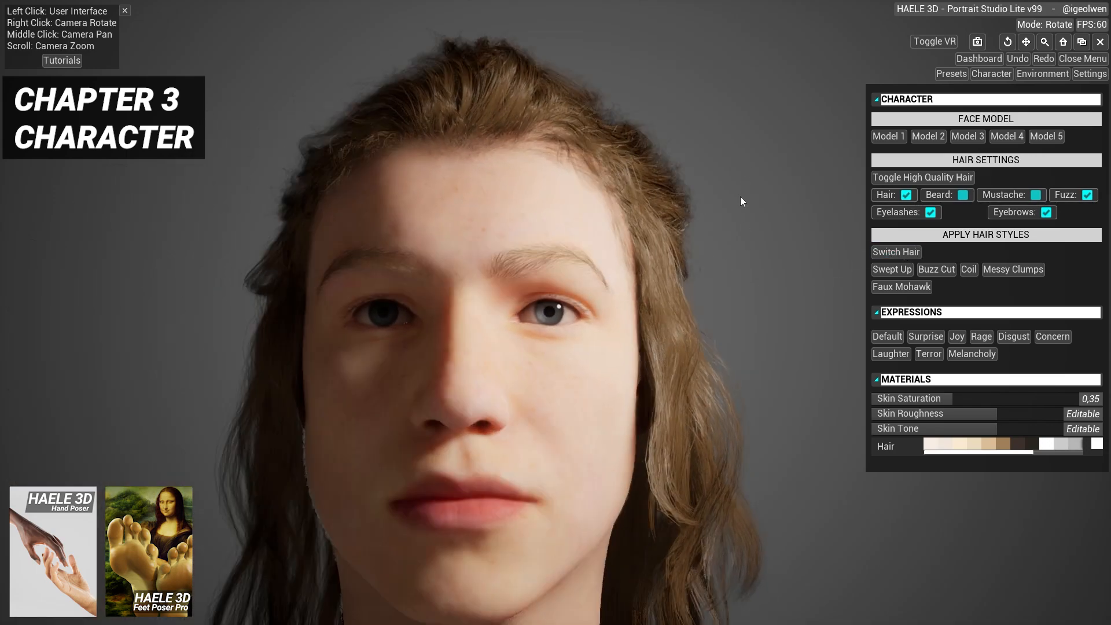
middle_click_drag(741, 197, 777, 170)
scroll(775, 173, "down", 1)
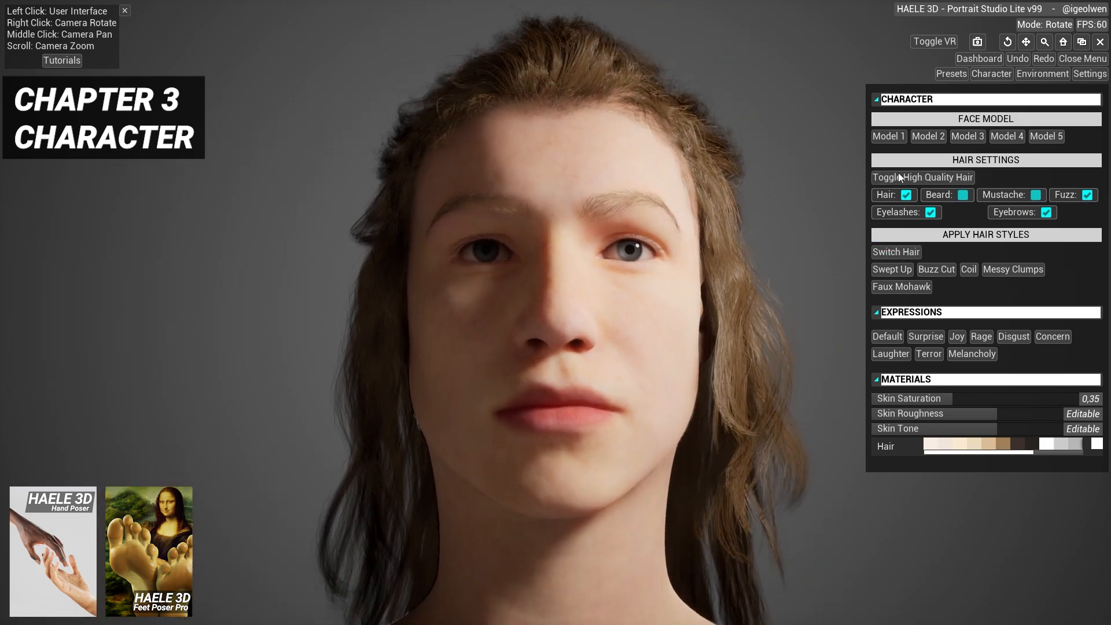
- Cycle the hair through Faux Mohawk, Swept Up and Buzz Cut to the curly Coil style while turning the head
left_click(889, 250)
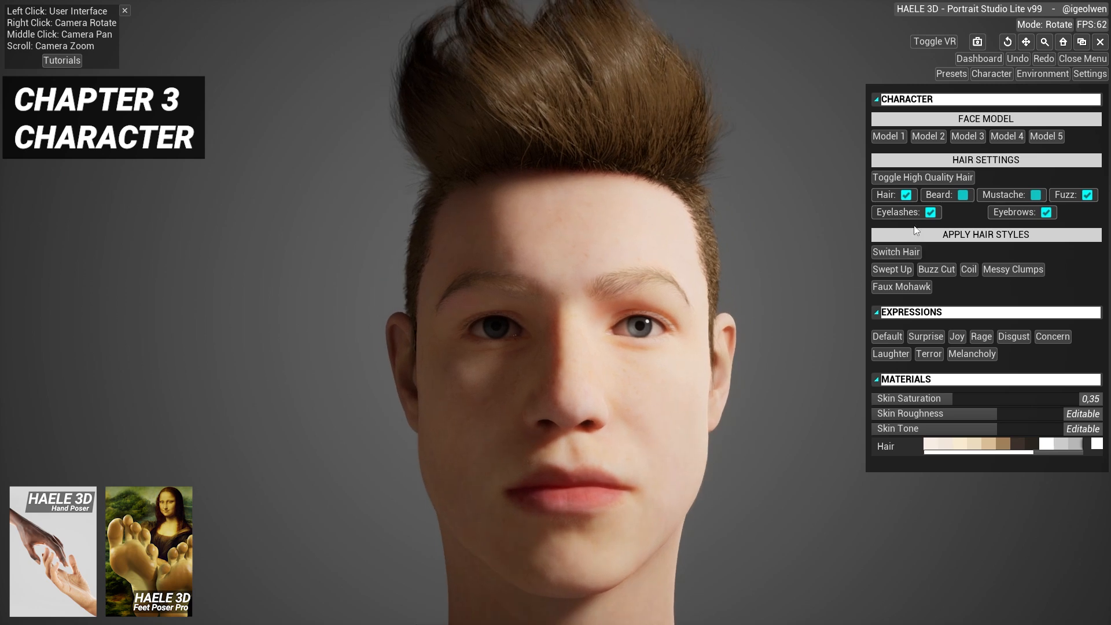
left_click(897, 252)
right_click_drag(839, 243, 774, 234)
left_click(892, 252)
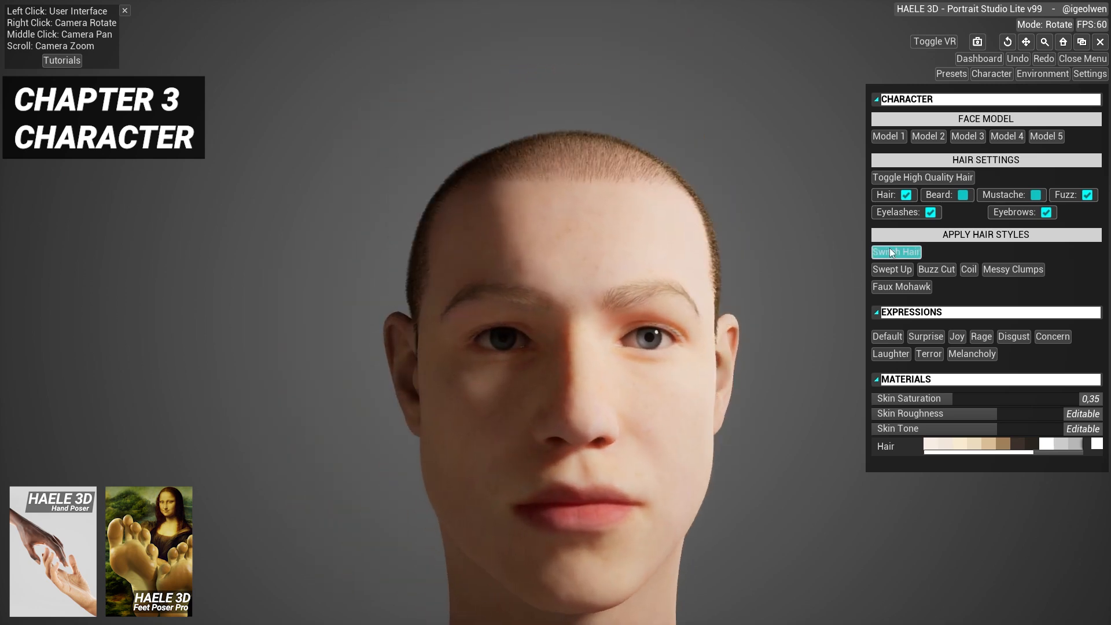
mouse_move(890, 248)
right_mouse_down()
mouse_move(813, 234)
mouse_move(898, 248)
right_mouse_up()
left_click(914, 254)
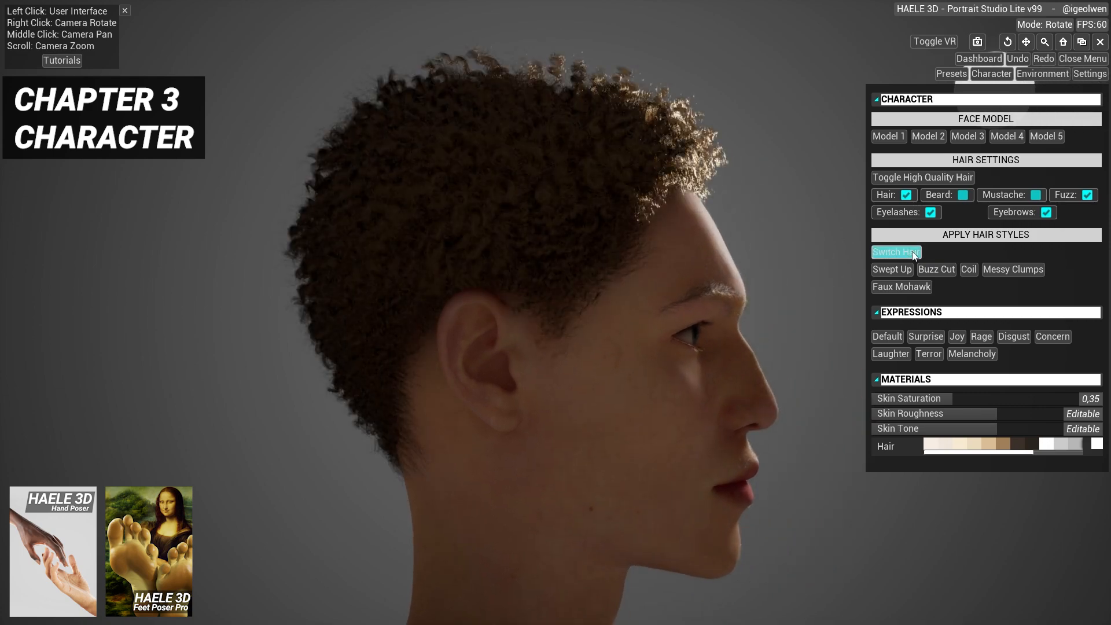
- Run through the whole set of hair styles once more, back to Coil, viewing them from the side and three-quarter angle
left_click(914, 254)
left_click(914, 253)
right_click_drag(913, 253, 744, 237)
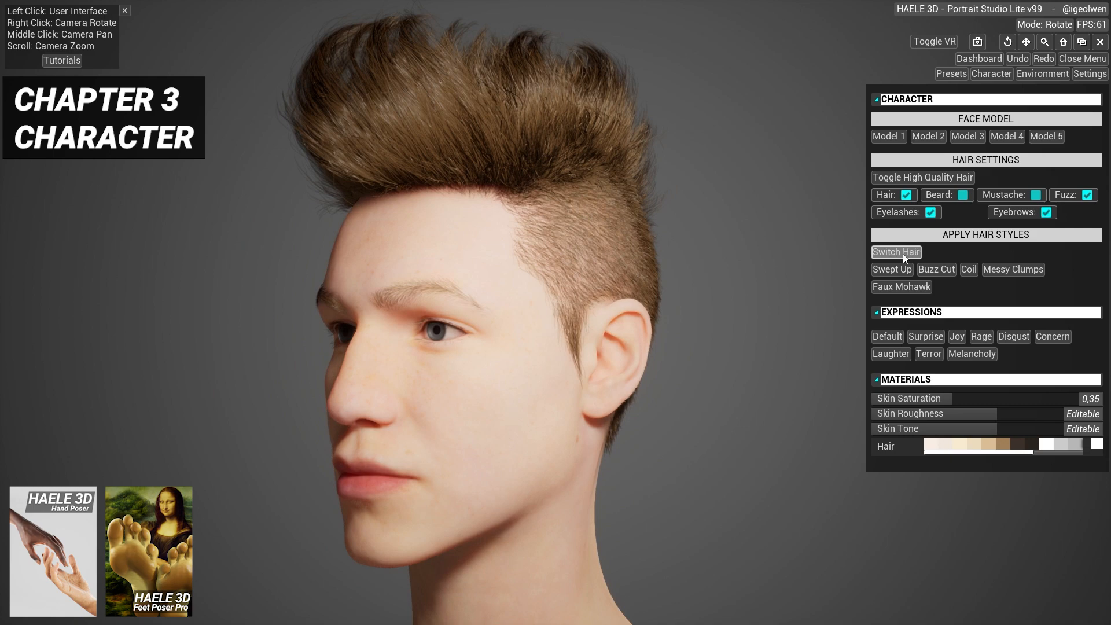
left_click(904, 253)
left_click(905, 254)
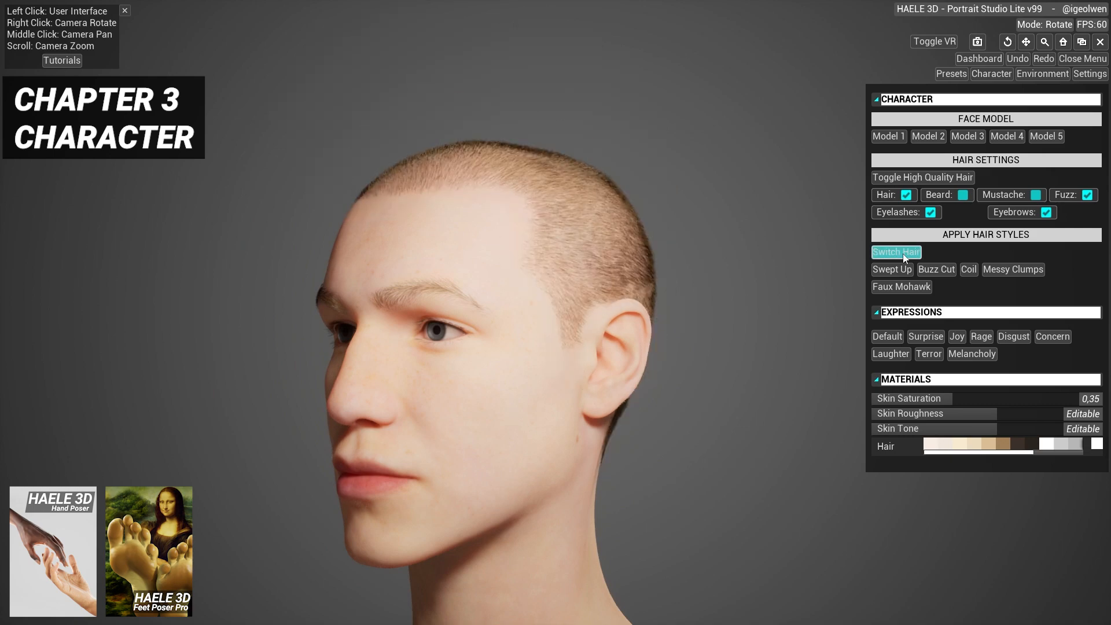
left_click(905, 255)
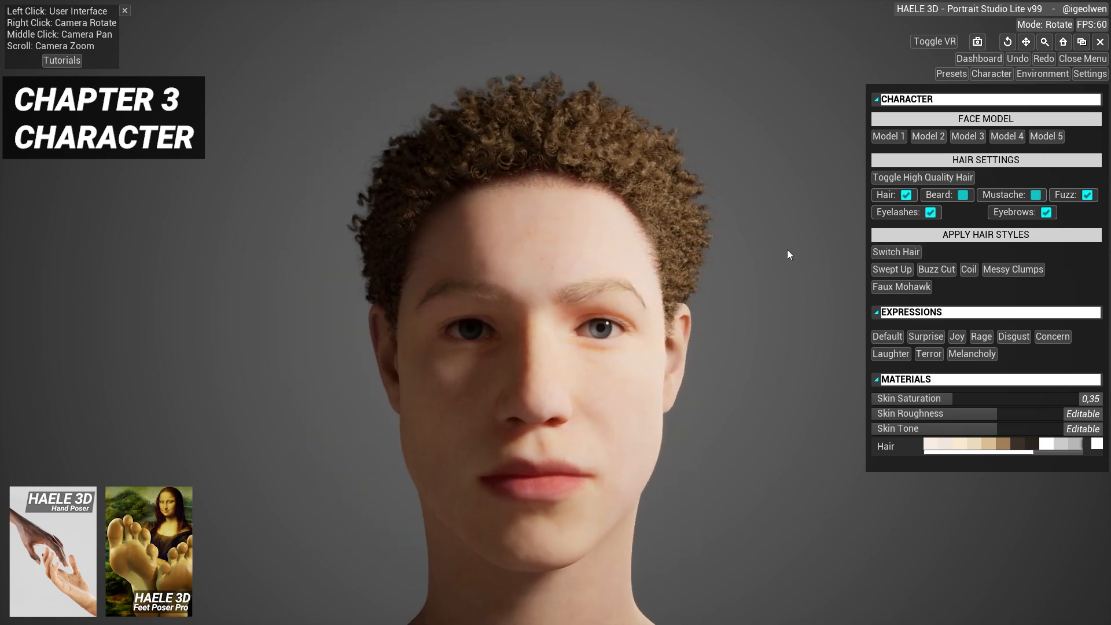
- Apply face Model 3 and try the named hair styles Swept Up, Buzz Cut, Coil and Messy Clumps, ending on Faux Mohawk
left_click(965, 138)
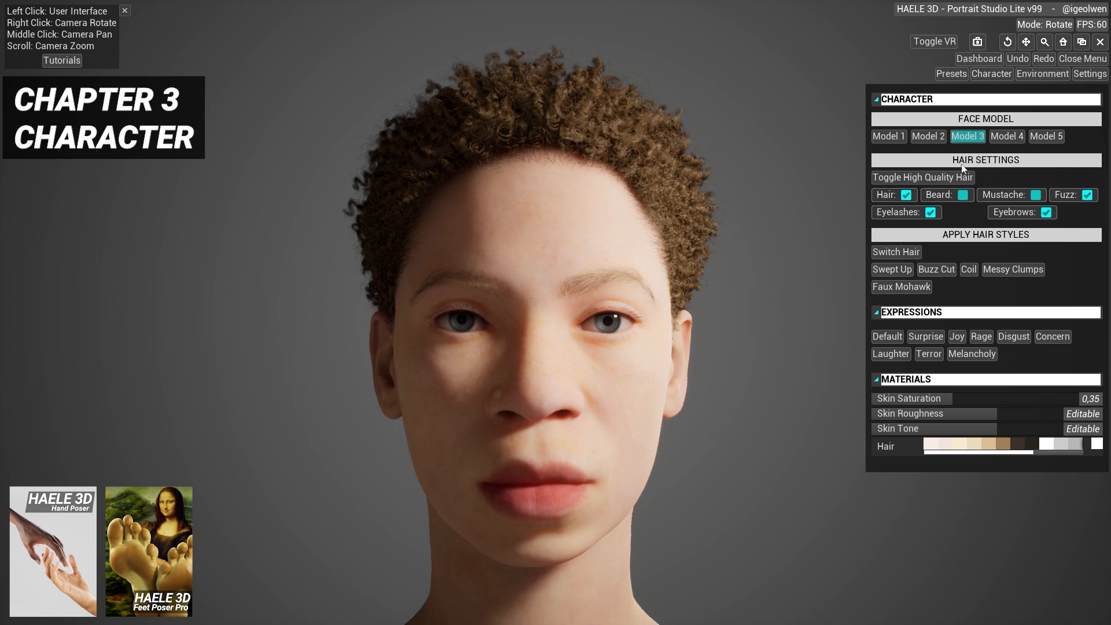
left_click(890, 269)
left_click(934, 269)
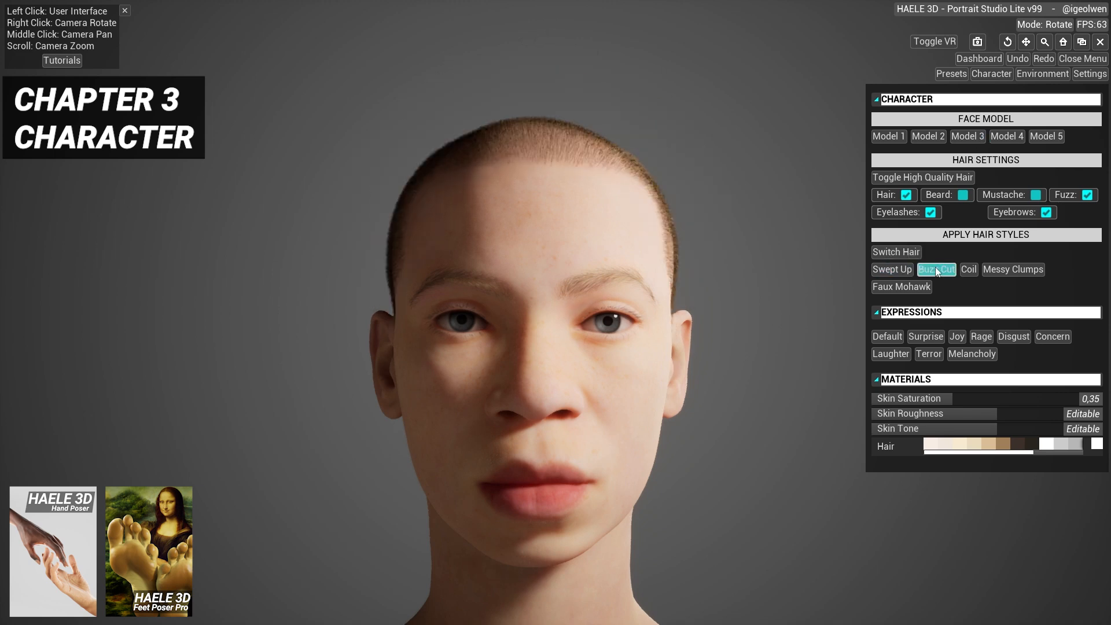
left_click(968, 269)
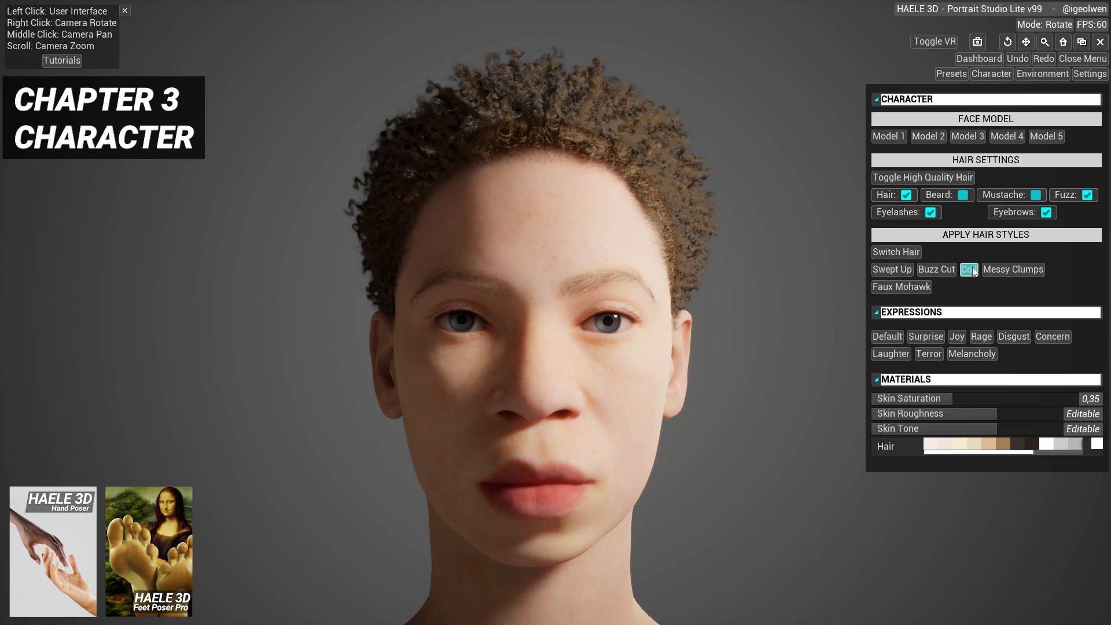
left_click(1004, 271)
left_click(910, 288)
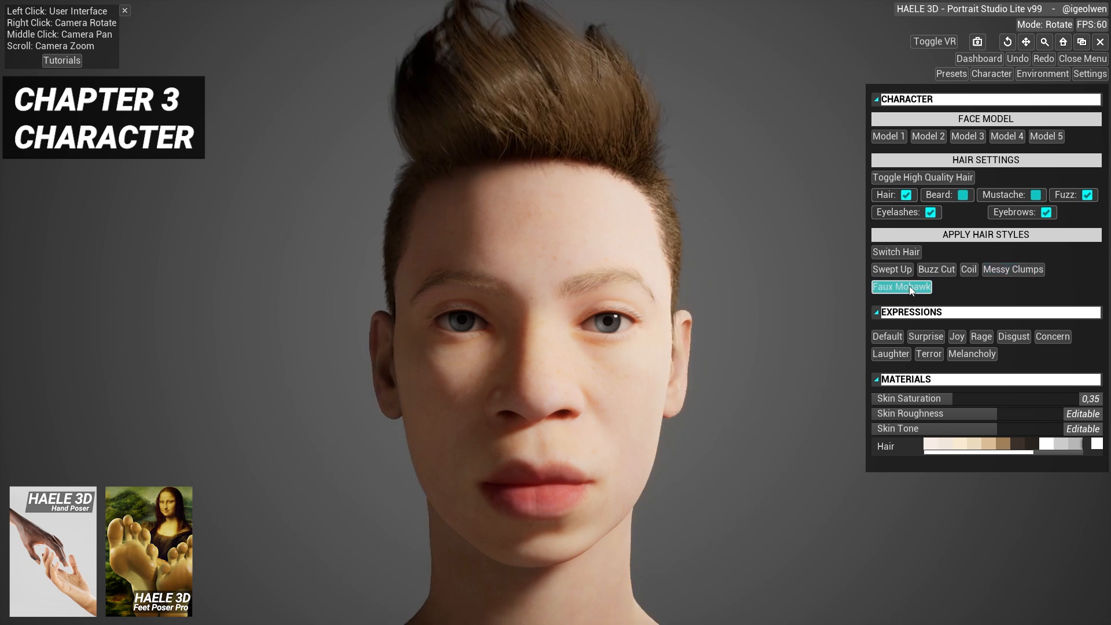
right_click_drag(762, 276, 759, 270)
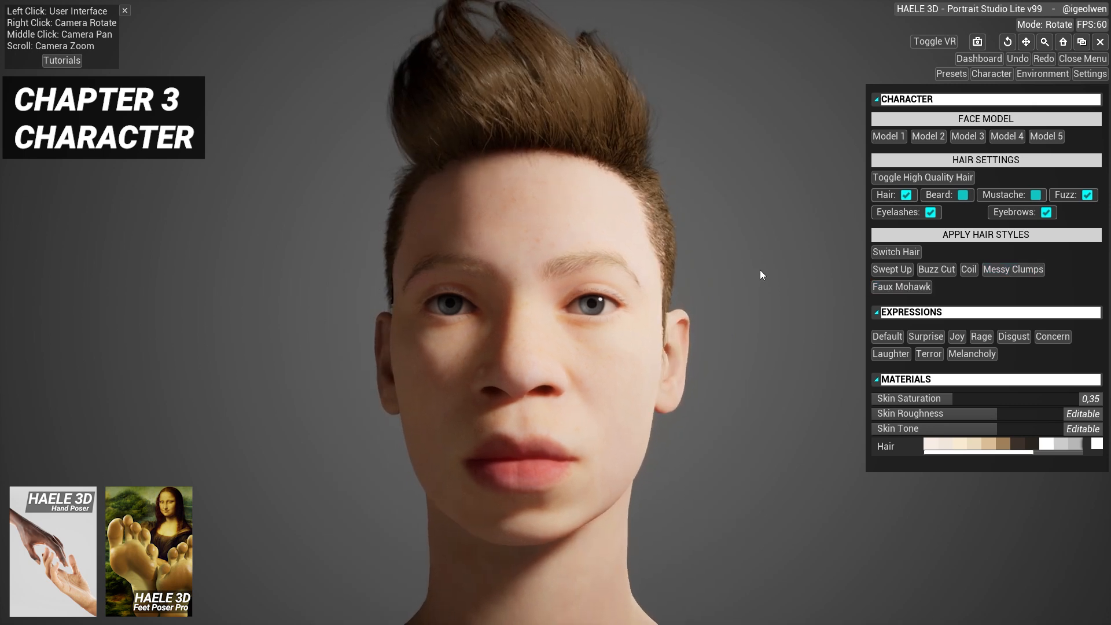
- Give the face the Surprise expression and change the hair to Buzz Cut, ending on Coil
left_click(926, 336)
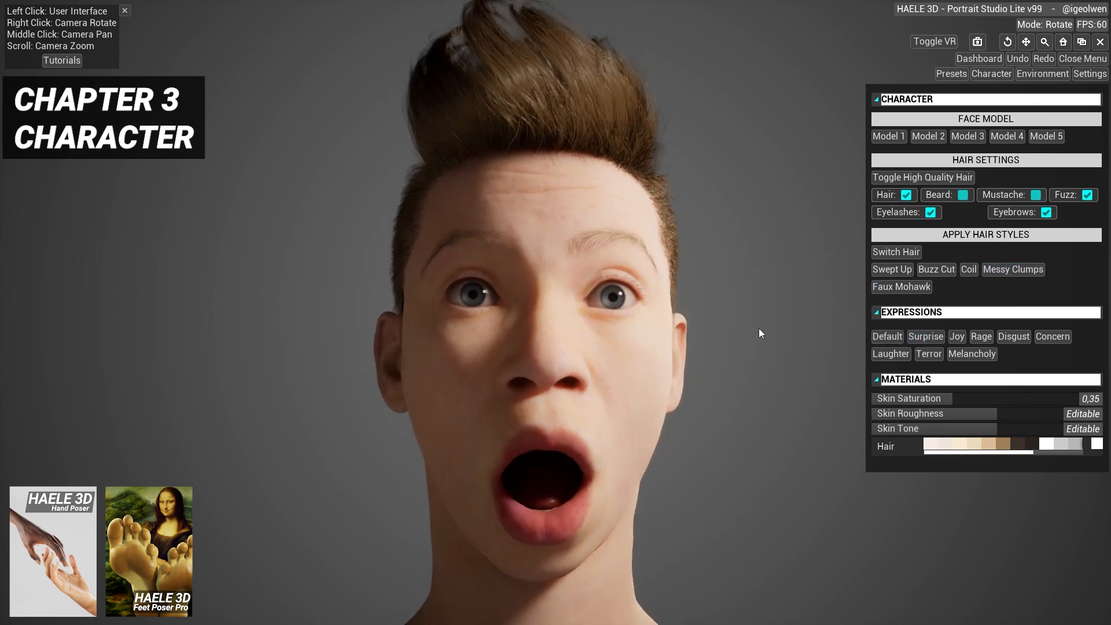
right_click_drag(737, 321, 763, 281)
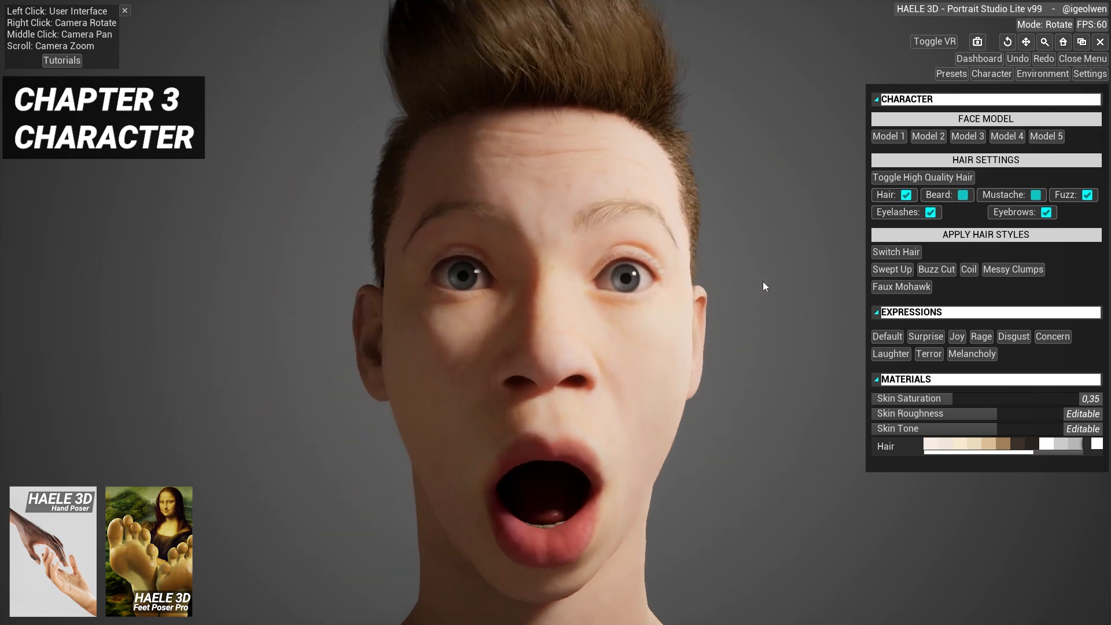
left_click(925, 272)
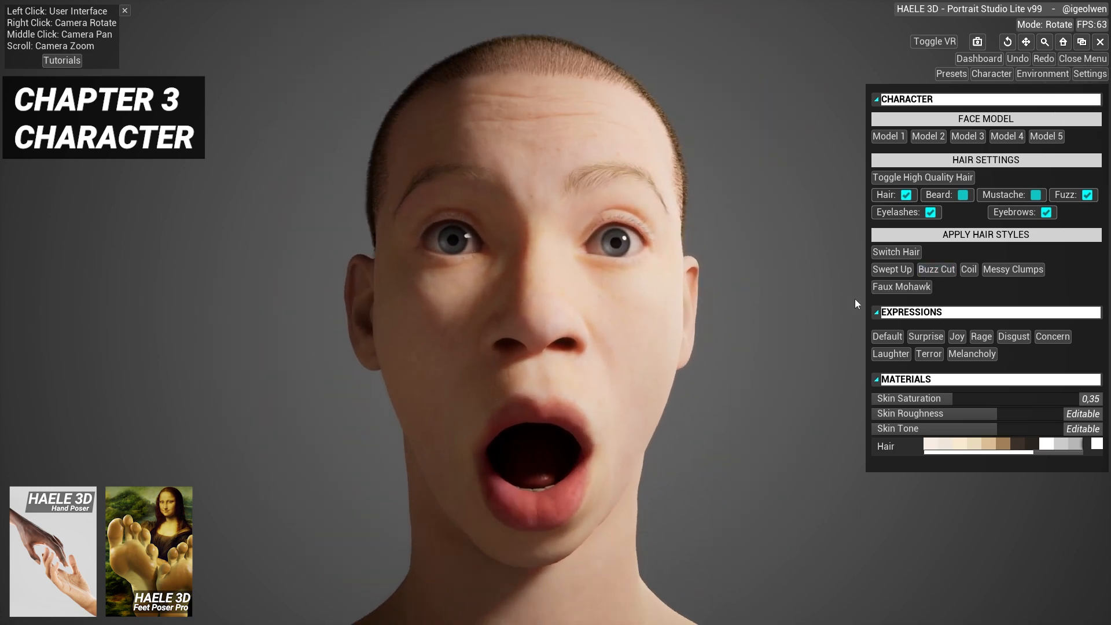
left_click(969, 270)
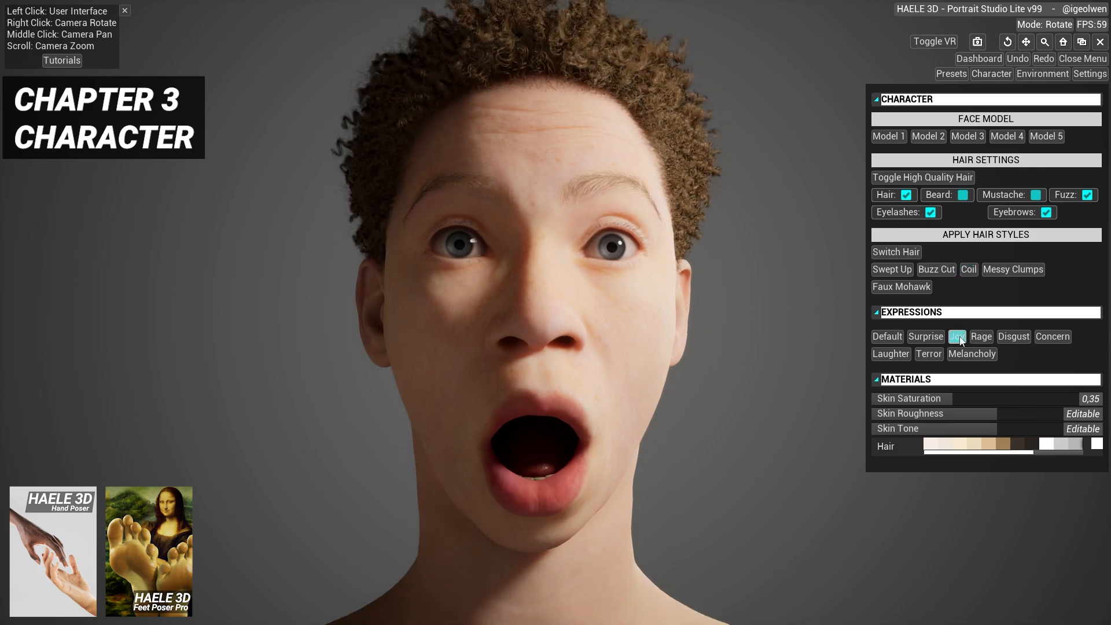
- Apply the Joy expression and view the smiling face from a three-quarter angle
left_click(958, 337)
right_click_drag(795, 327, 763, 324)
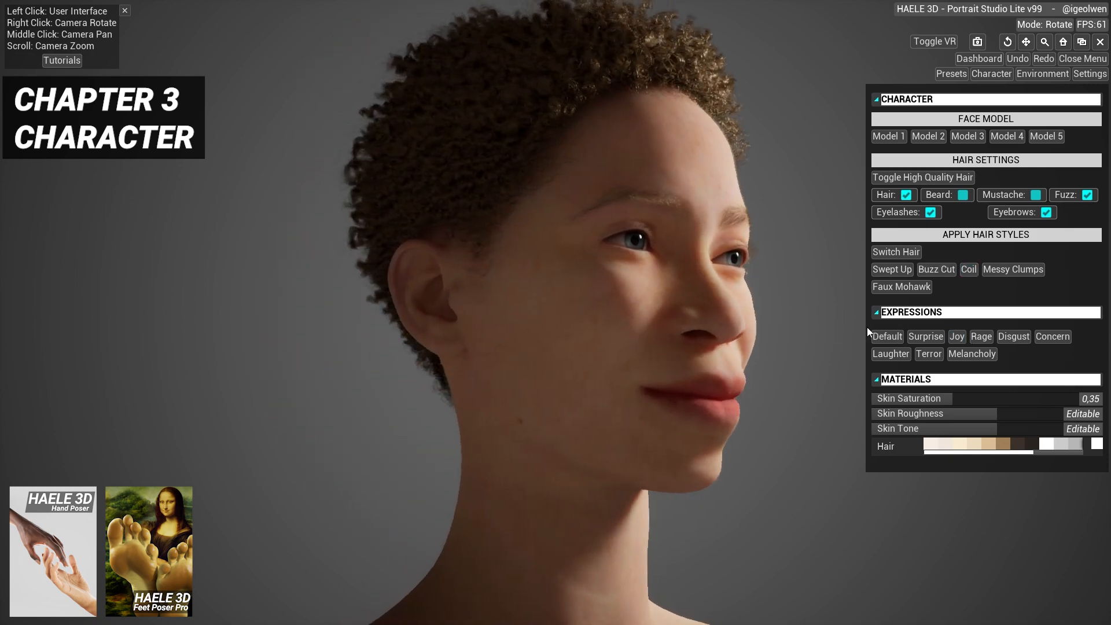
mouse_move(867, 328)
right_mouse_down()
mouse_move(890, 327)
mouse_move(850, 327)
right_mouse_up()
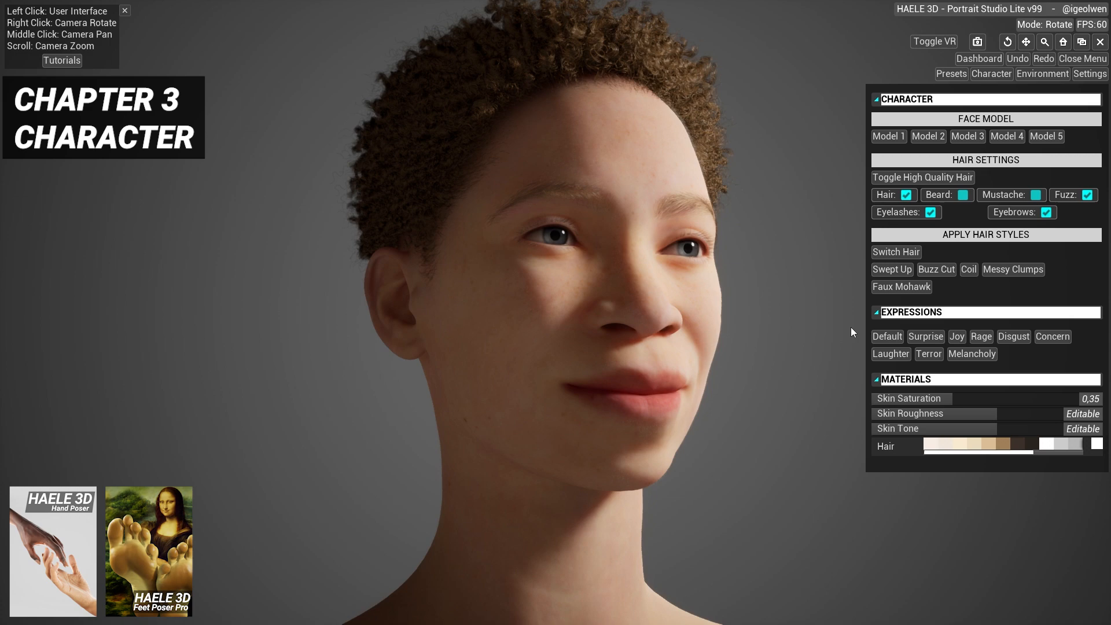
- Apply the Rage expression and inspect the teeth and tongue inside the open mouth close up
left_click(982, 337)
scroll(724, 290, "up", 5)
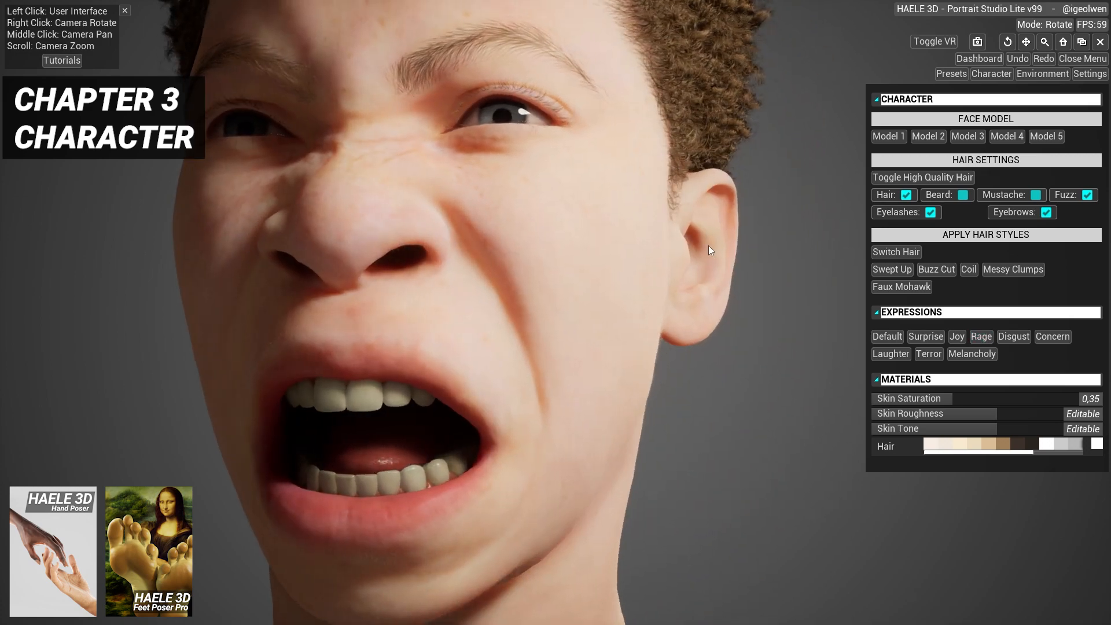
right_click_drag(708, 245, 579, 228)
scroll(732, 208, "up", 6)
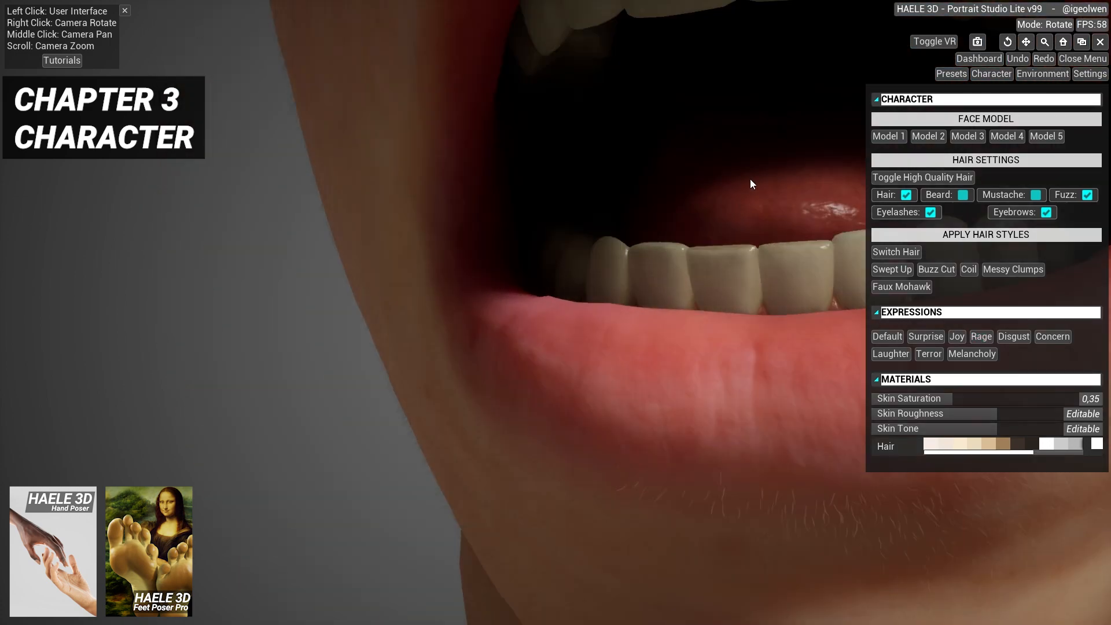
scroll(654, 212, "up", 6)
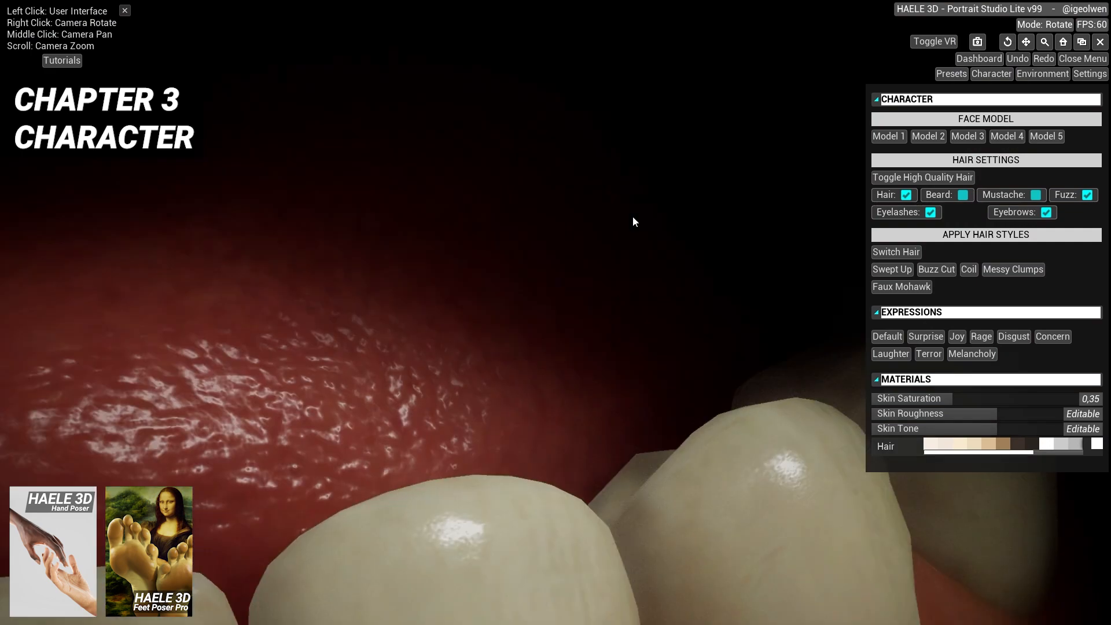
scroll(634, 217, "down", 6)
right_click_drag(630, 216, 686, 276)
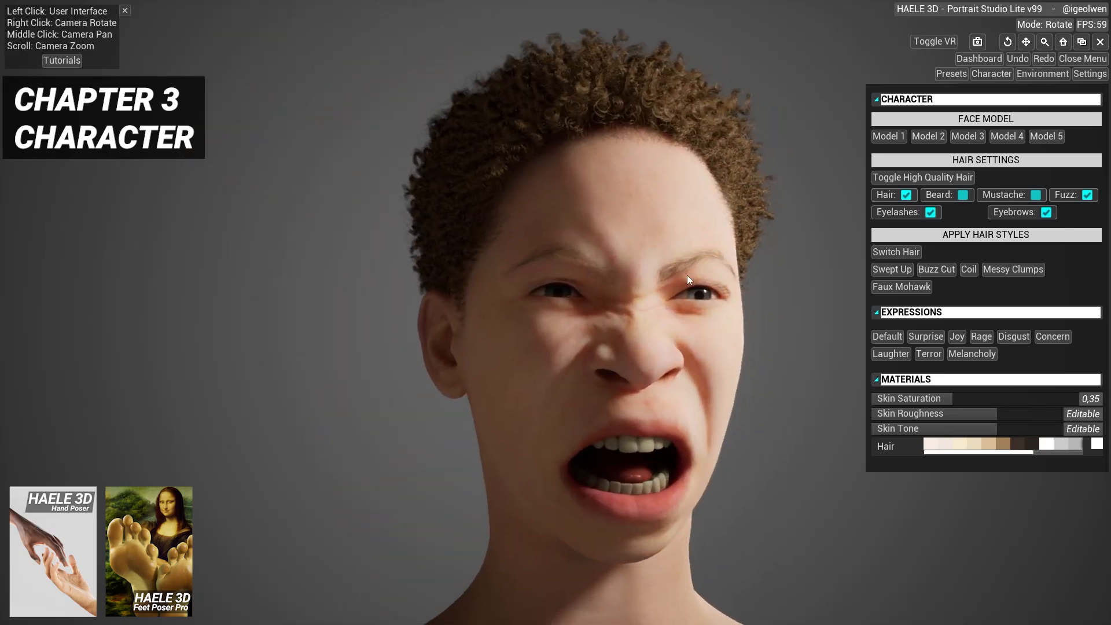
- Apply the Disgust expression and examine the squinting eyes and wrinkled nose close up and from the side
left_click(1012, 337)
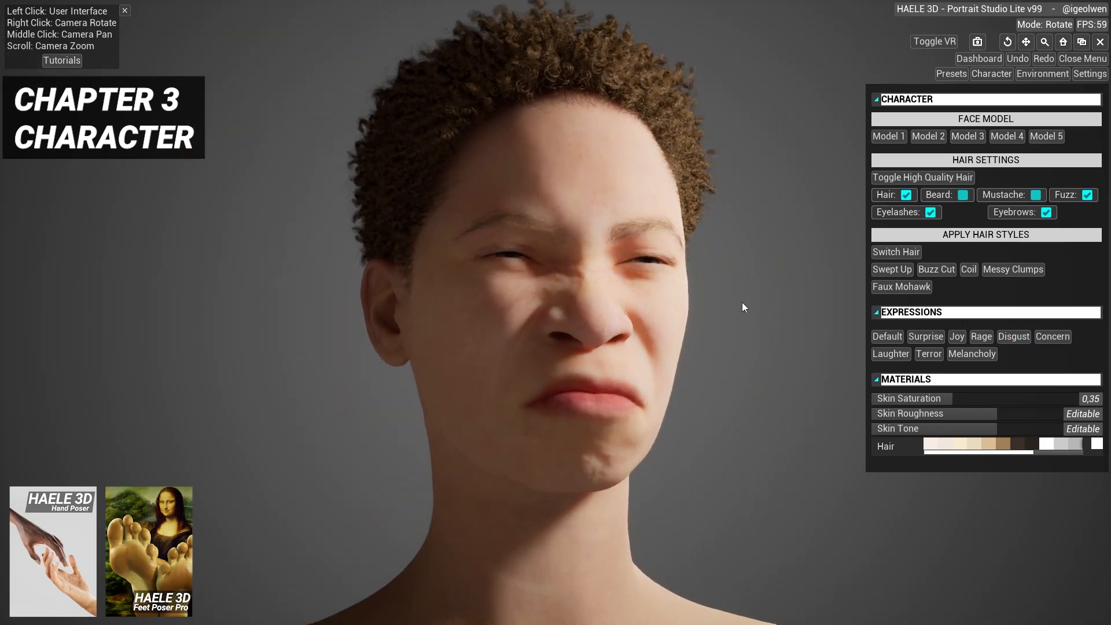
scroll(602, 235, "up", 5)
scroll(602, 235, "up", 3)
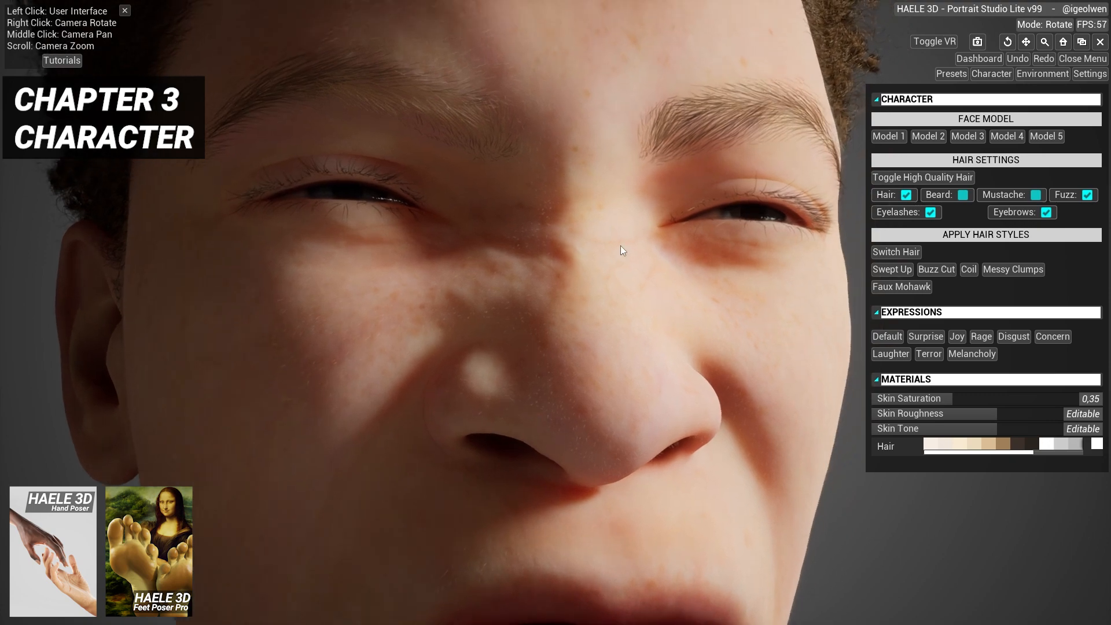
right_click_drag(666, 250, 495, 235)
scroll(498, 235, "down", 6)
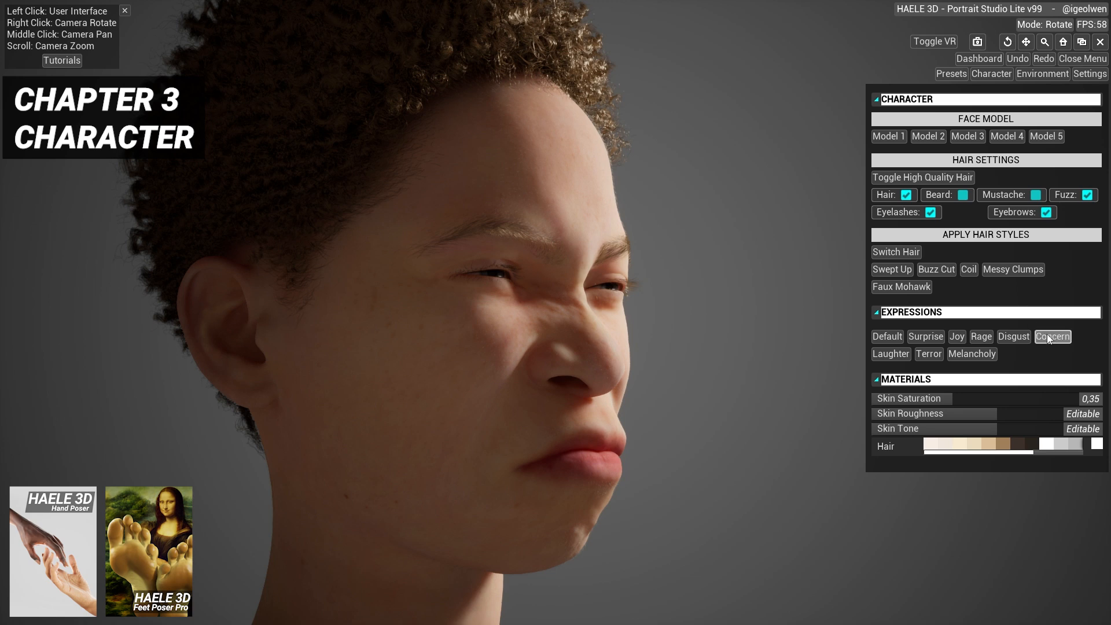
- Apply the Concern expression, change it to Laughter, and examine the laughing face close up from the front and side
left_click(1051, 336)
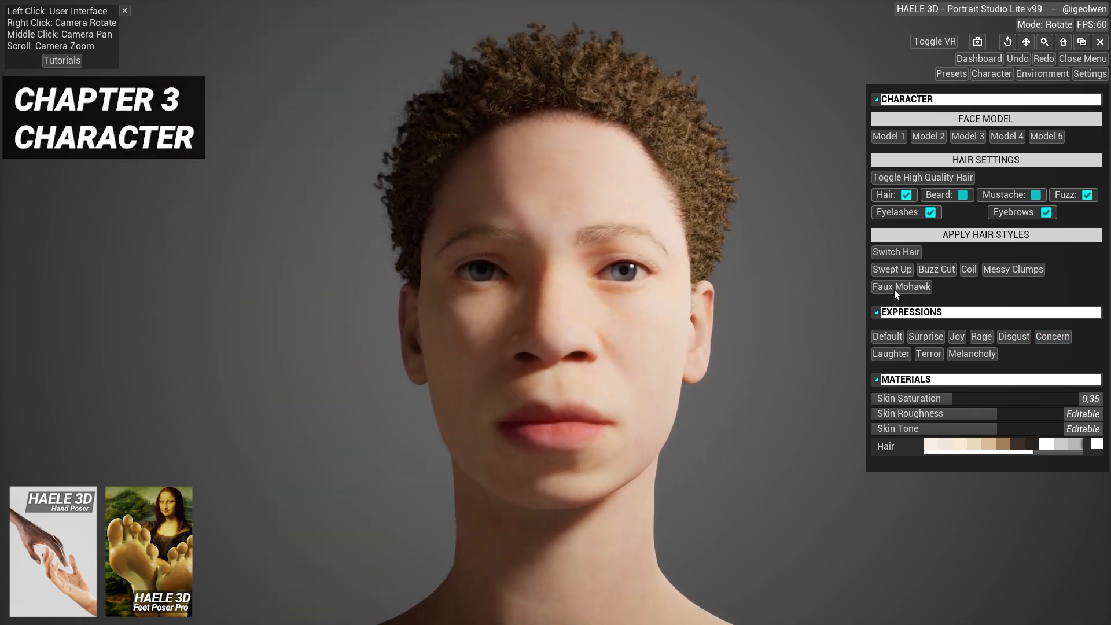
left_click(891, 354)
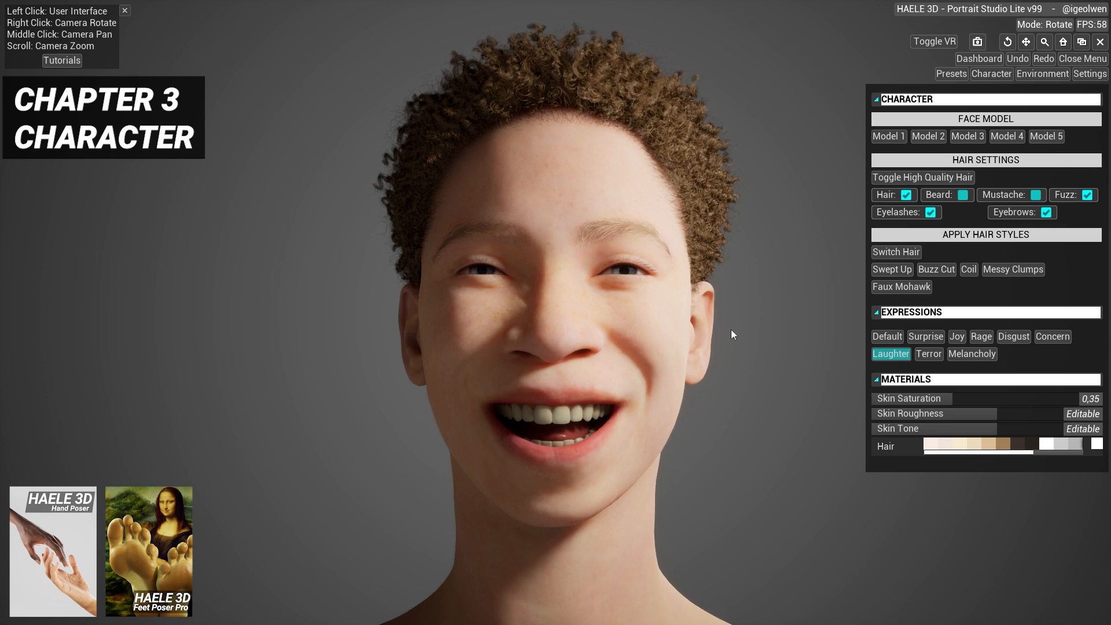
scroll(724, 362, "up", 5)
middle_click_drag(697, 391, 734, 296)
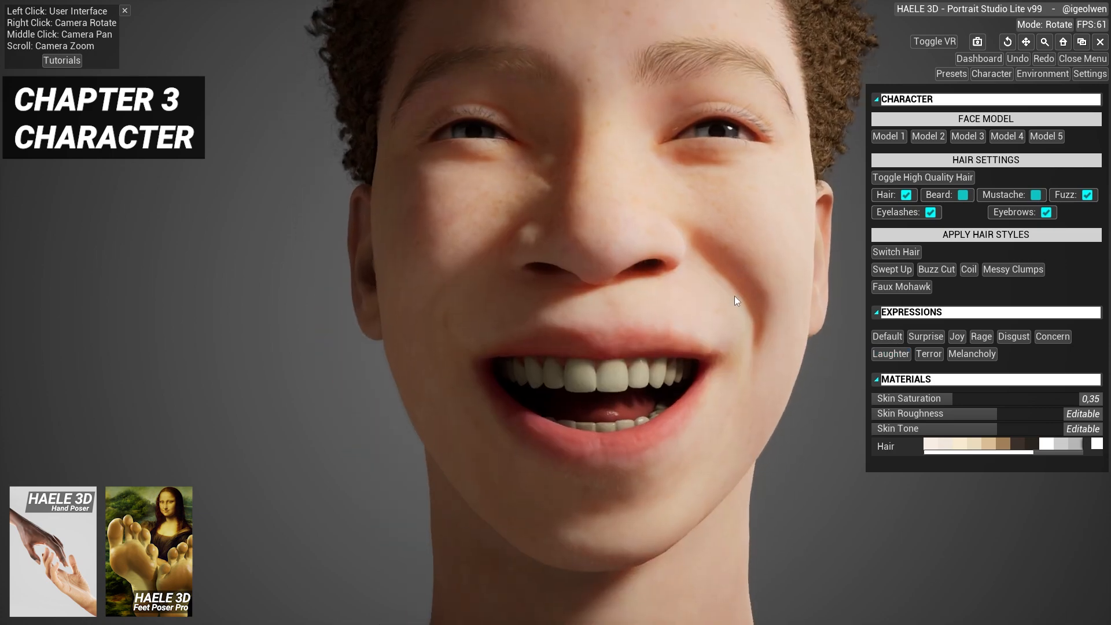
right_click_drag(733, 296, 841, 302)
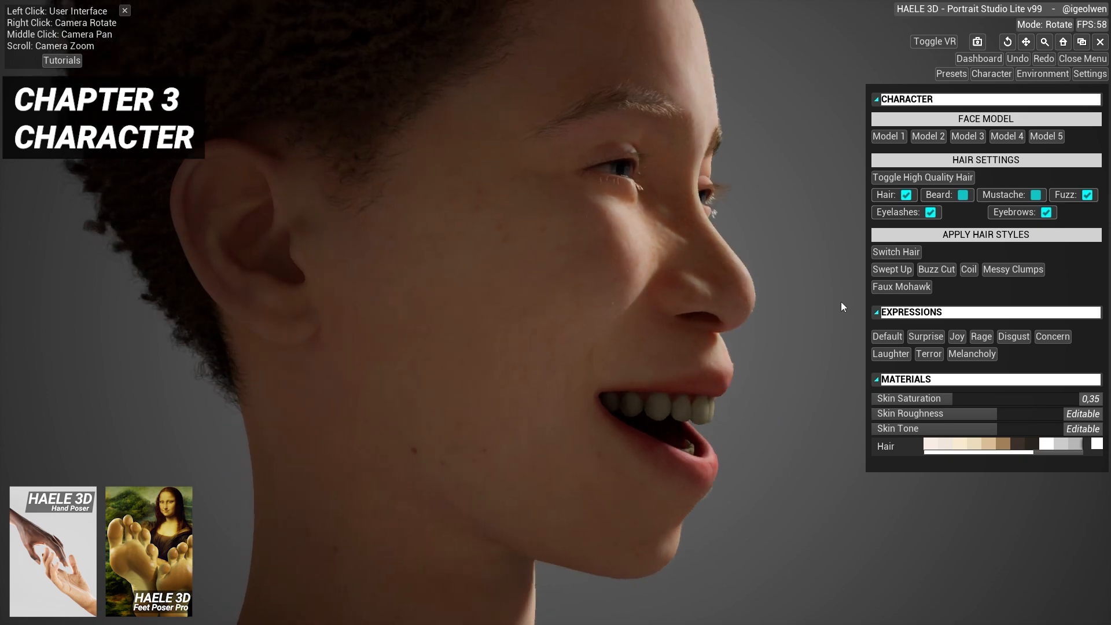
- Apply the Terror expression and examine the screaming face close up from the front and from below
left_click(929, 354)
right_click_drag(801, 335, 734, 338)
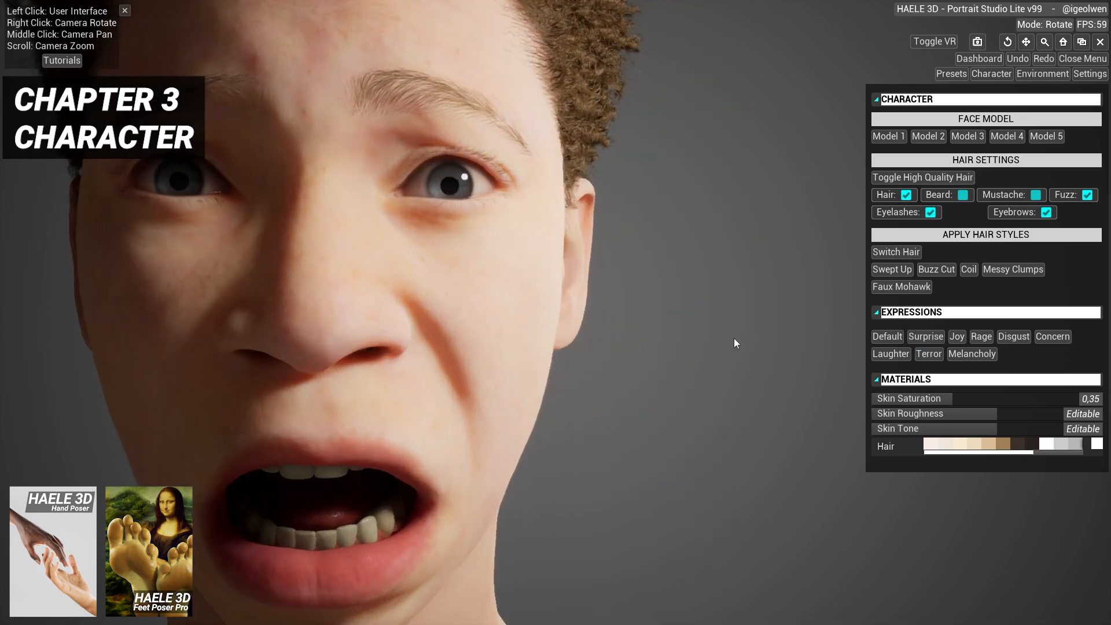
middle_click_drag(734, 338, 602, 286)
scroll(653, 334, "up", 5)
scroll(602, 286, "down", 3)
right_click_drag(586, 311, 581, 262)
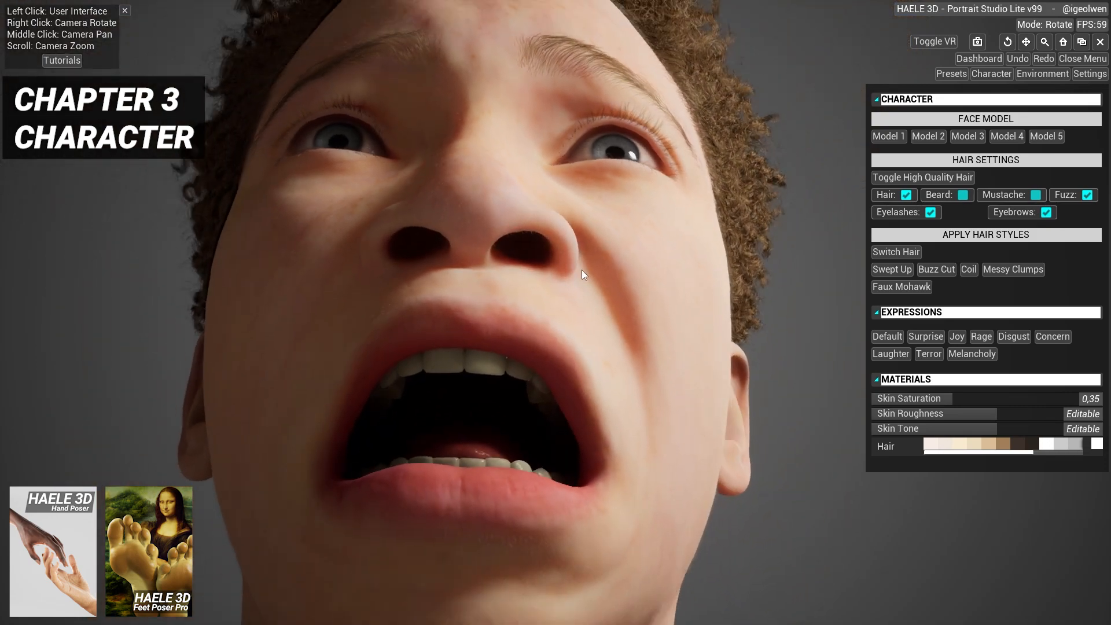
scroll(590, 322, "down", 3)
scroll(562, 237, "up", 2)
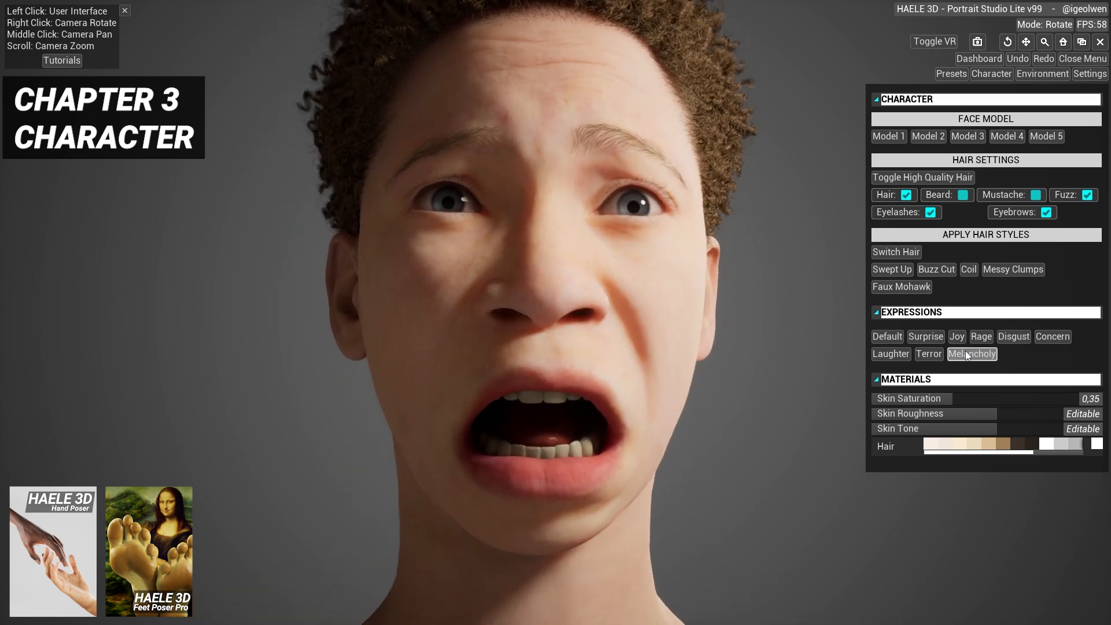
- Apply the Melancholy expression to the face
left_click(968, 354)
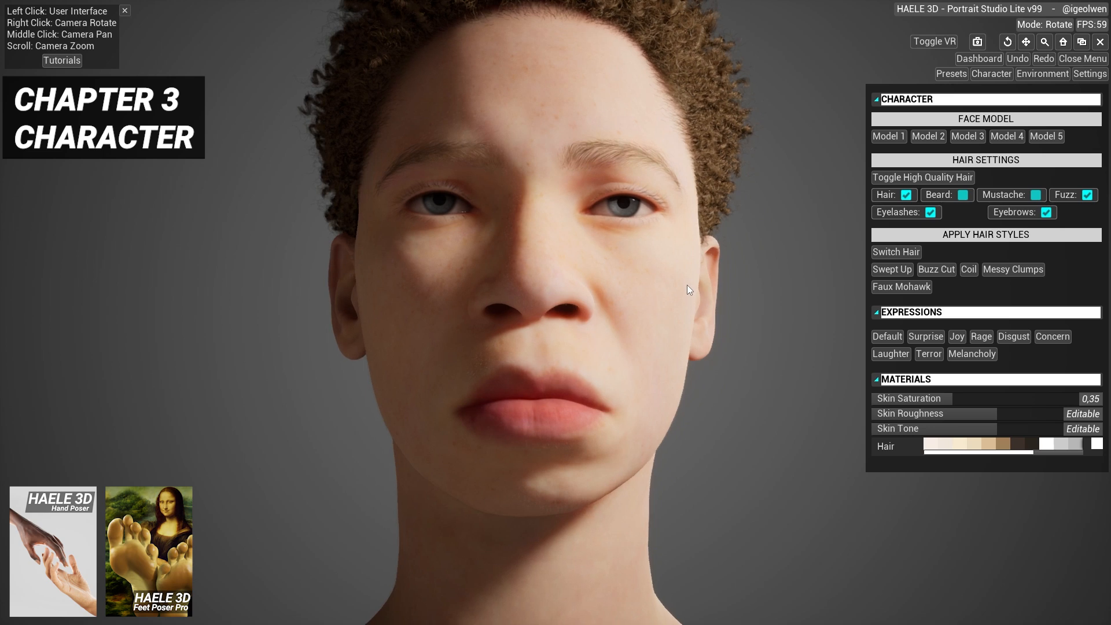
- Set the Skin Saturation to 0,403 and the Skin Roughness to 0,322, viewing the face at an angle
mouse_move(950, 398)
left_mouse_down()
mouse_move(857, 395)
mouse_move(1063, 392)
mouse_move(953, 398)
left_mouse_up()
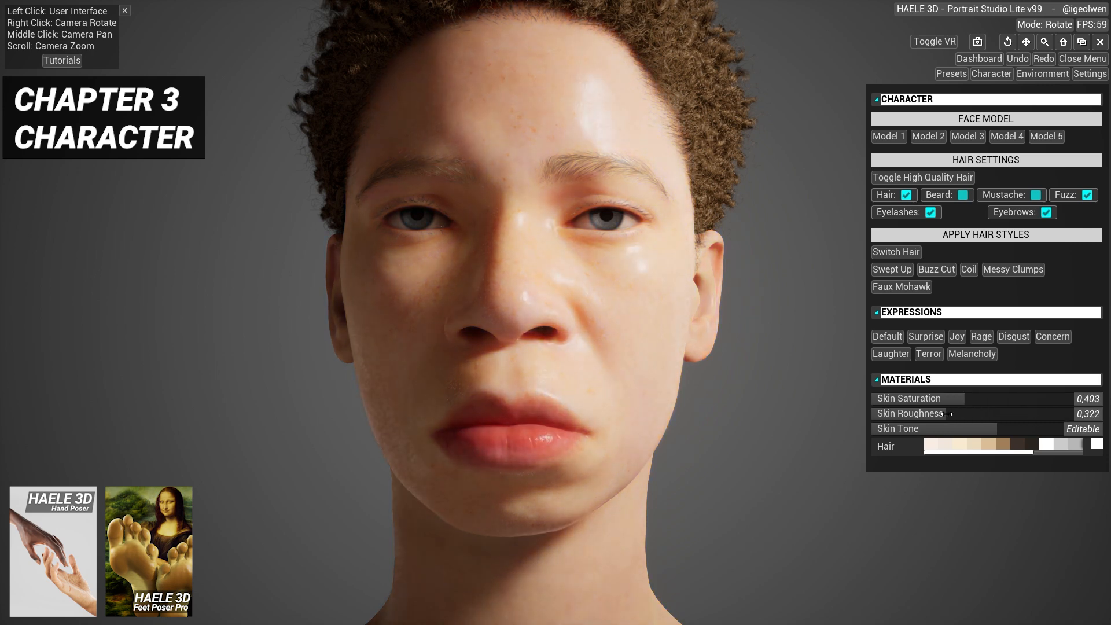
right_click_drag(796, 385, 840, 379)
- Try the Room environment, change it to Blocky Studio, and match the background to it
left_click(1047, 76)
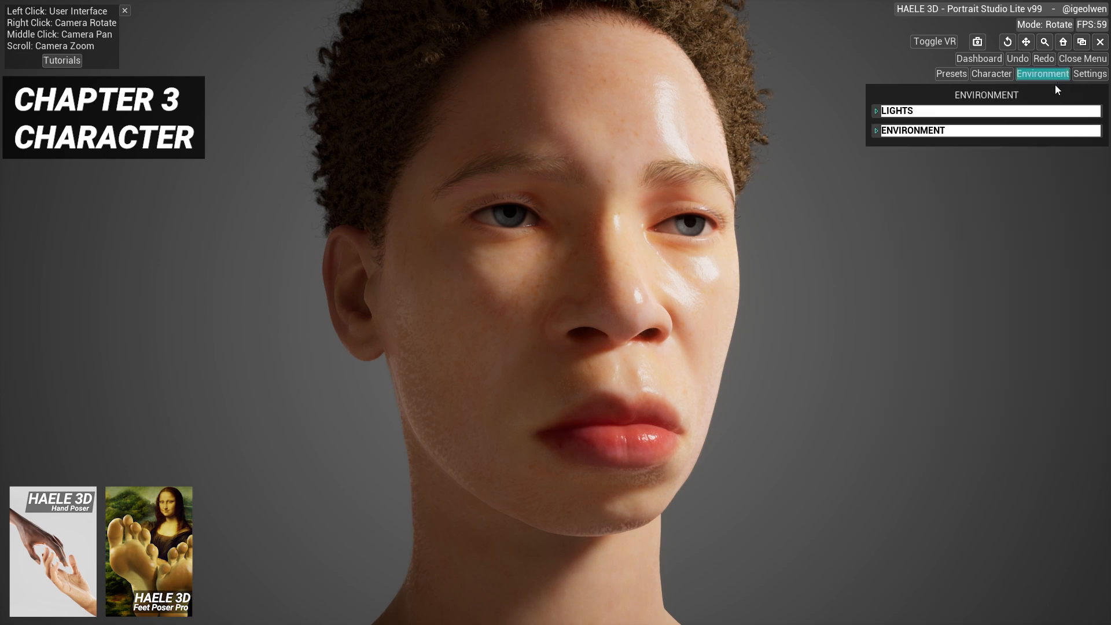
left_click(1034, 131)
left_click(1080, 166)
left_click(1066, 232)
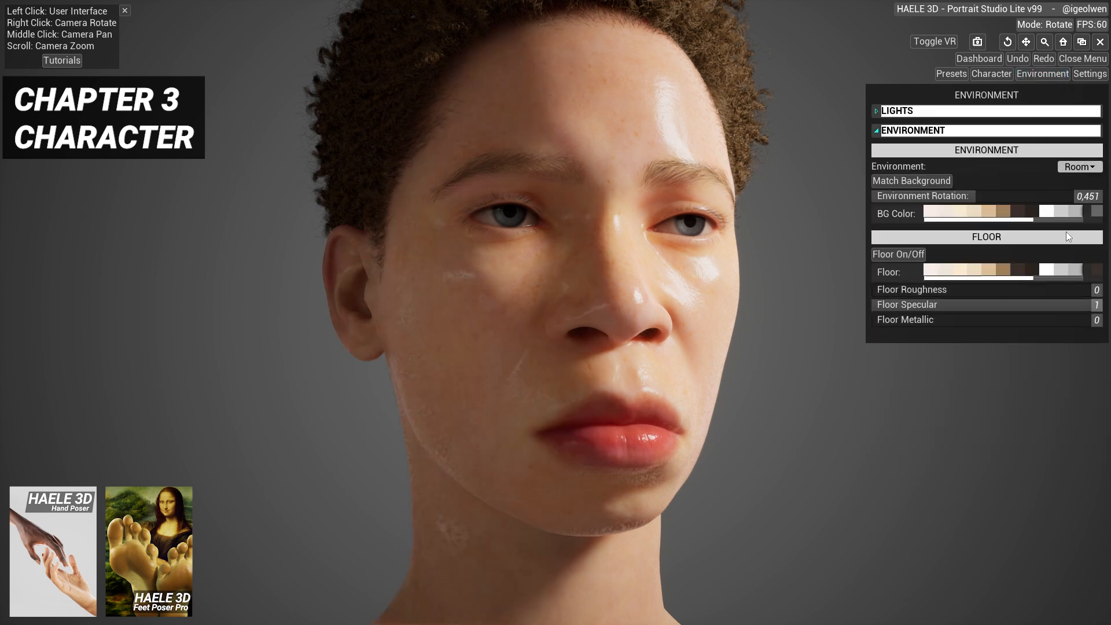
left_click(1084, 167)
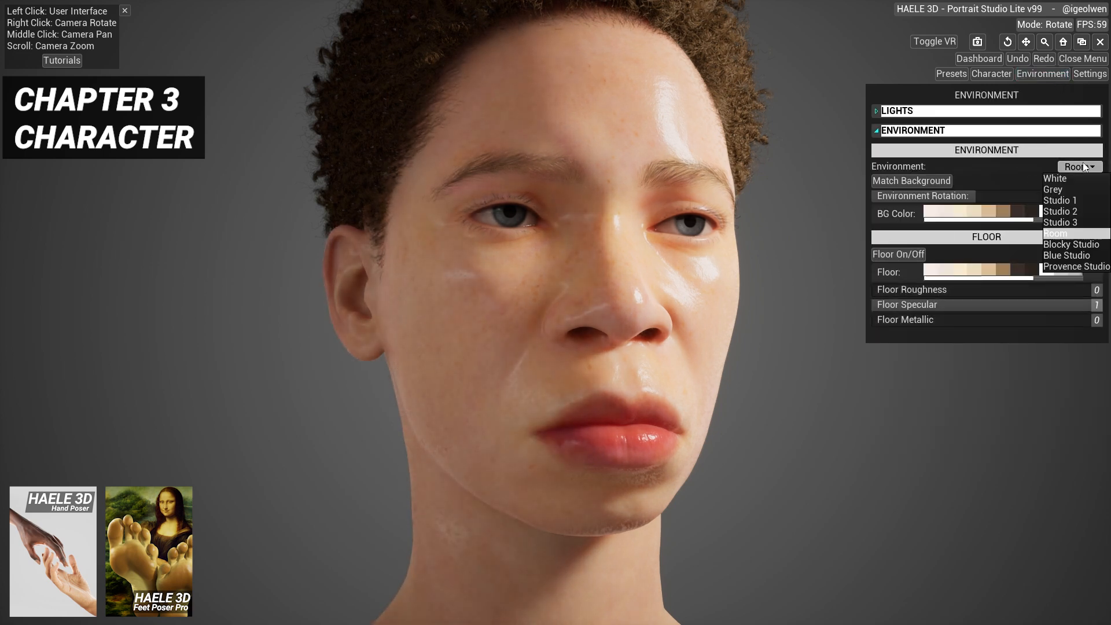
left_click(1068, 245)
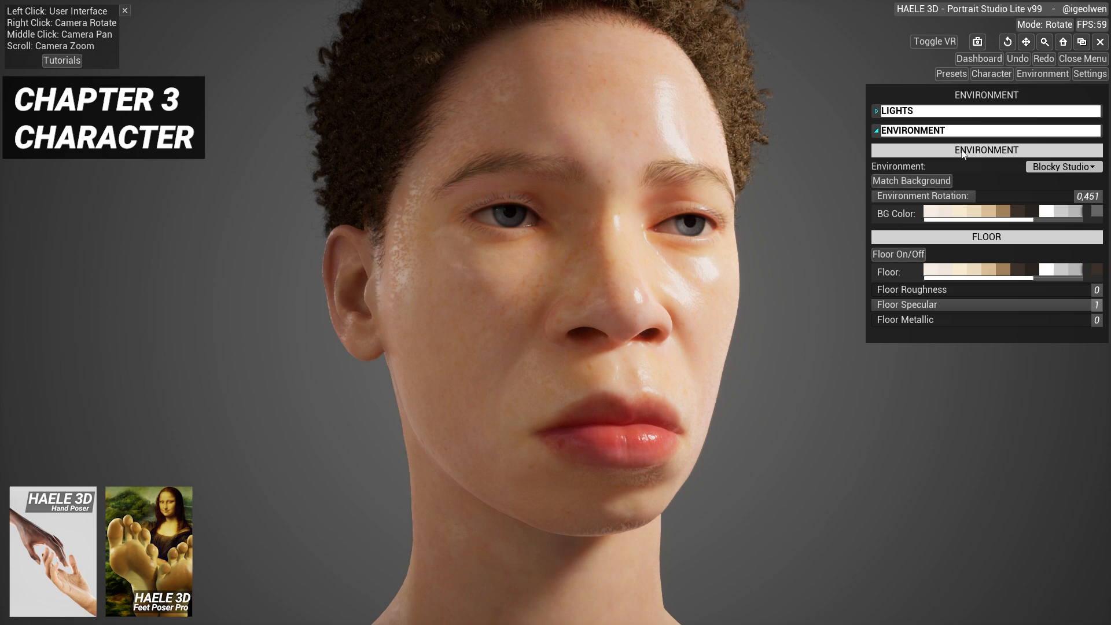
left_click(933, 181)
right_click_drag(833, 232, 781, 236)
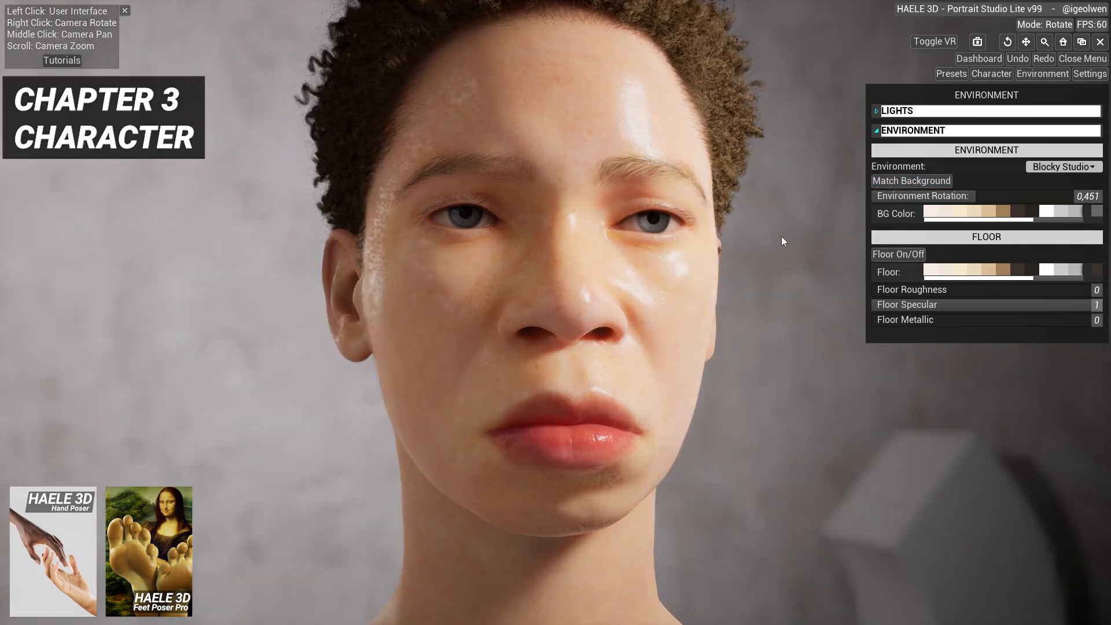
- Set the Skin Roughness to 0, change it to 0,452 with a Skin Tone of 0,087, and examine the skin close up
left_click(983, 75)
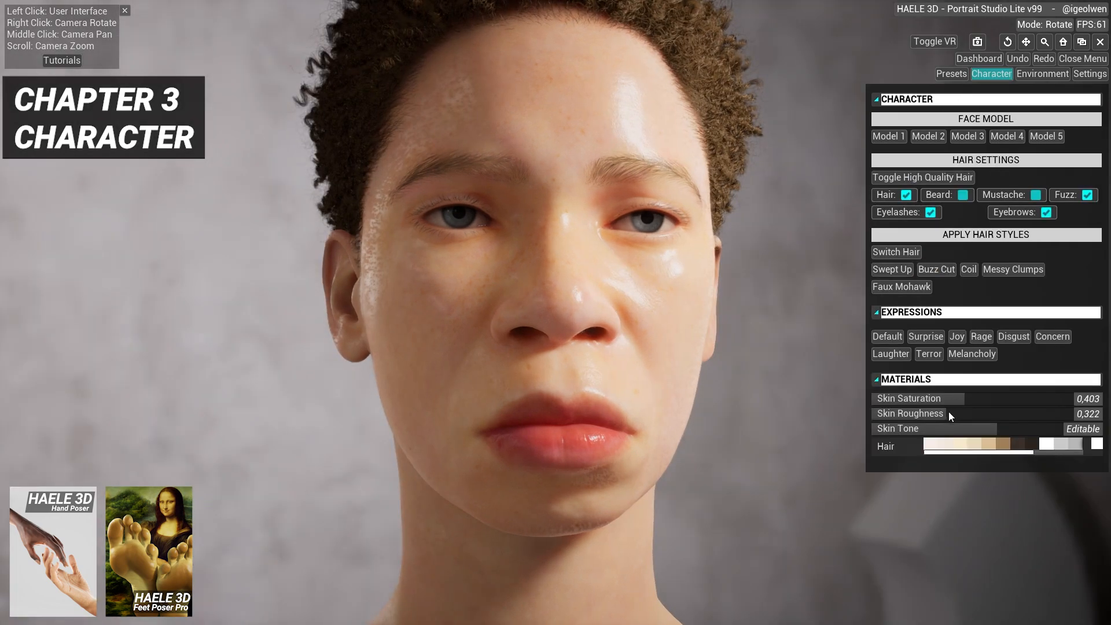
right_click_drag(860, 413, 804, 411)
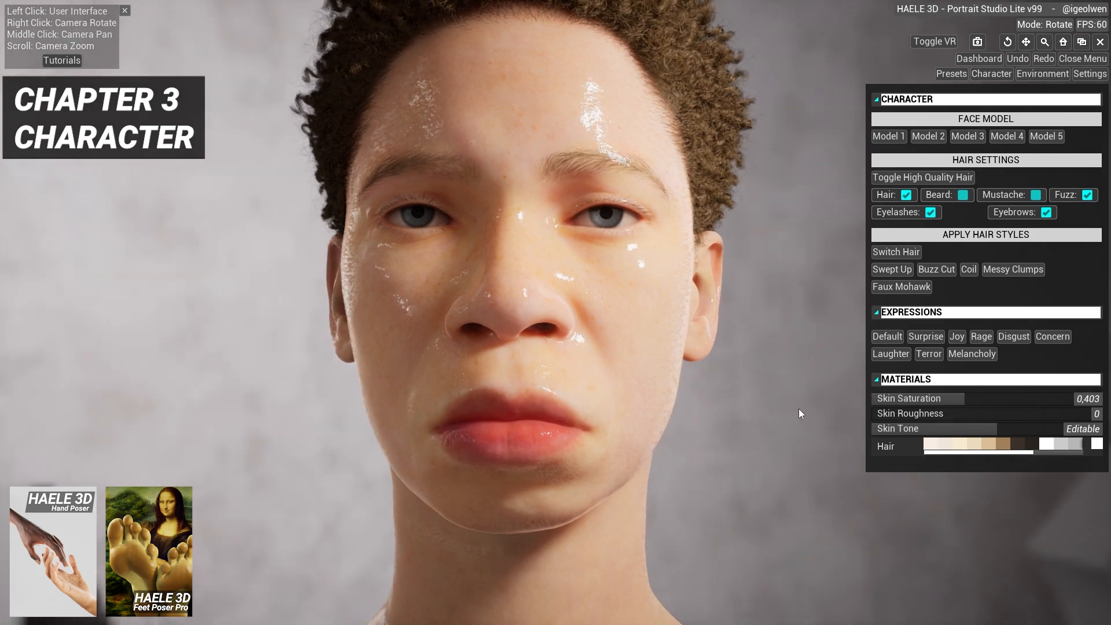
mouse_move(984, 428)
left_mouse_down()
mouse_move(892, 428)
mouse_move(1082, 415)
mouse_move(972, 418)
left_mouse_up()
right_click_drag(810, 383, 544, 324)
middle_click_drag(544, 324, 681, 339)
scroll(681, 339, "up", 5)
right_click_drag(679, 338, 753, 335)
scroll(641, 305, "down", 4)
scroll(630, 318, "up", 4)
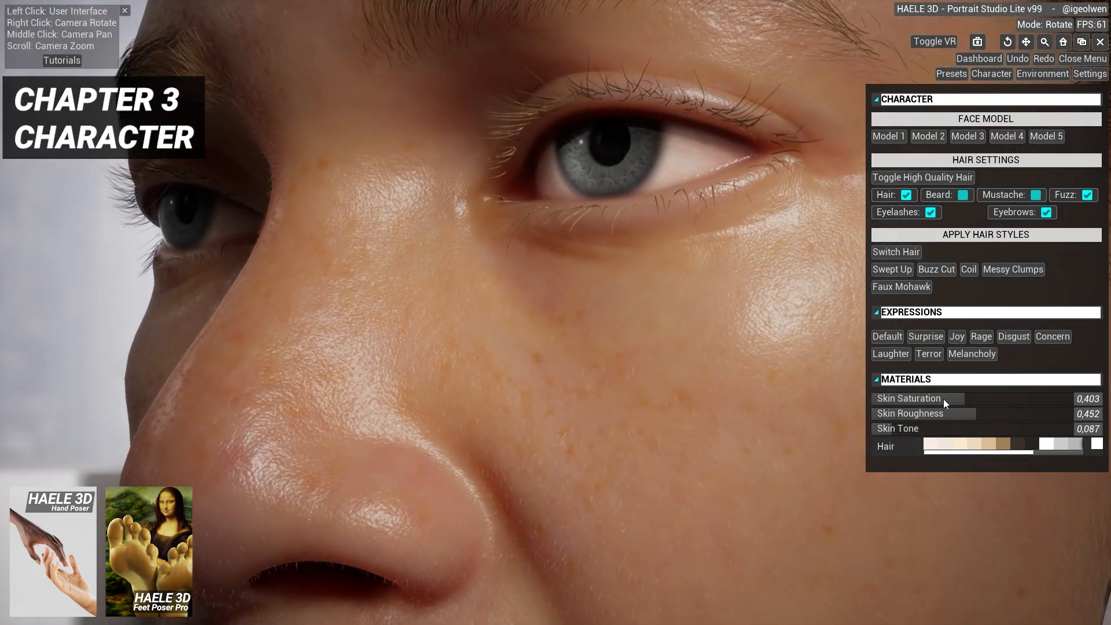
- Compare the Skin Roughness at its maximum, at 0,074 and at 0,284 on the side of the face
left_click_drag(971, 413, 1092, 413)
left_click_drag(1097, 414, 888, 413)
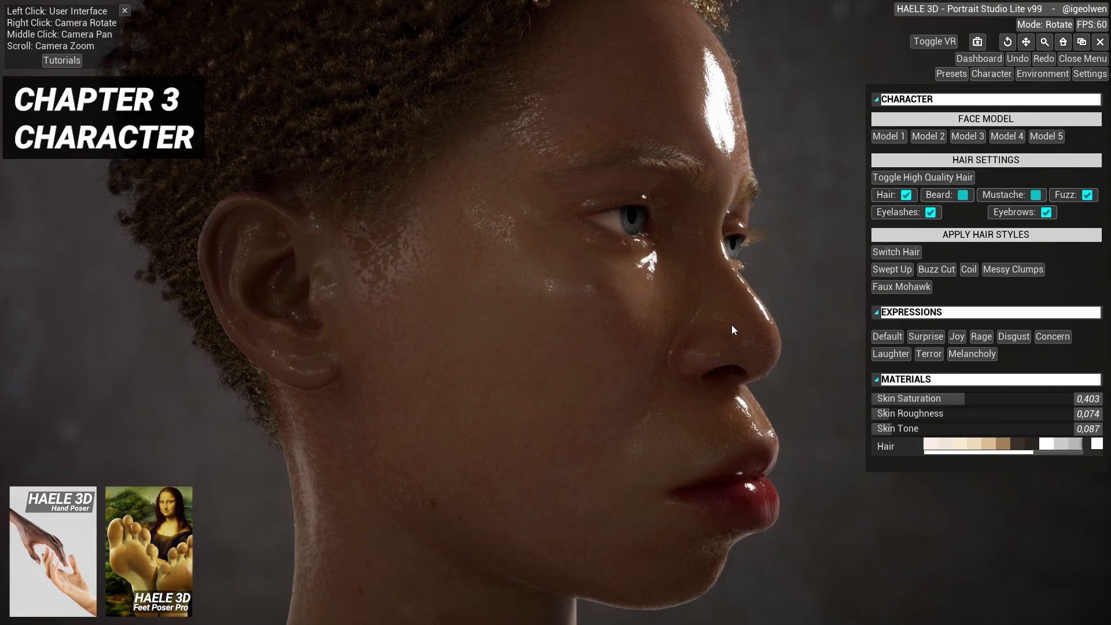
middle_click_drag(731, 324, 671, 325)
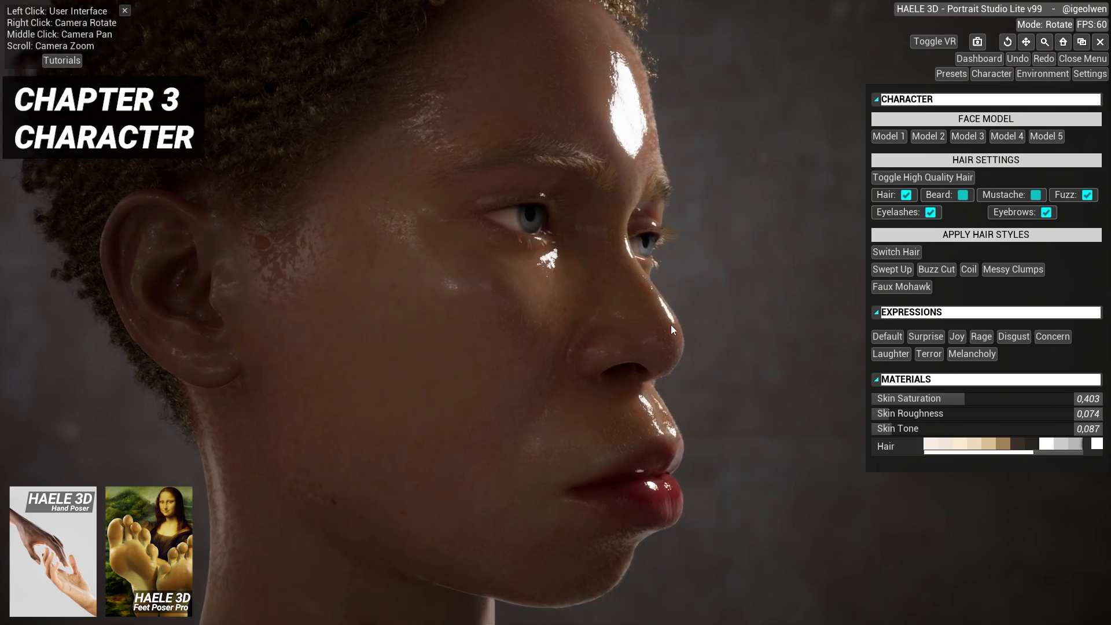
left_click_drag(899, 418, 938, 412)
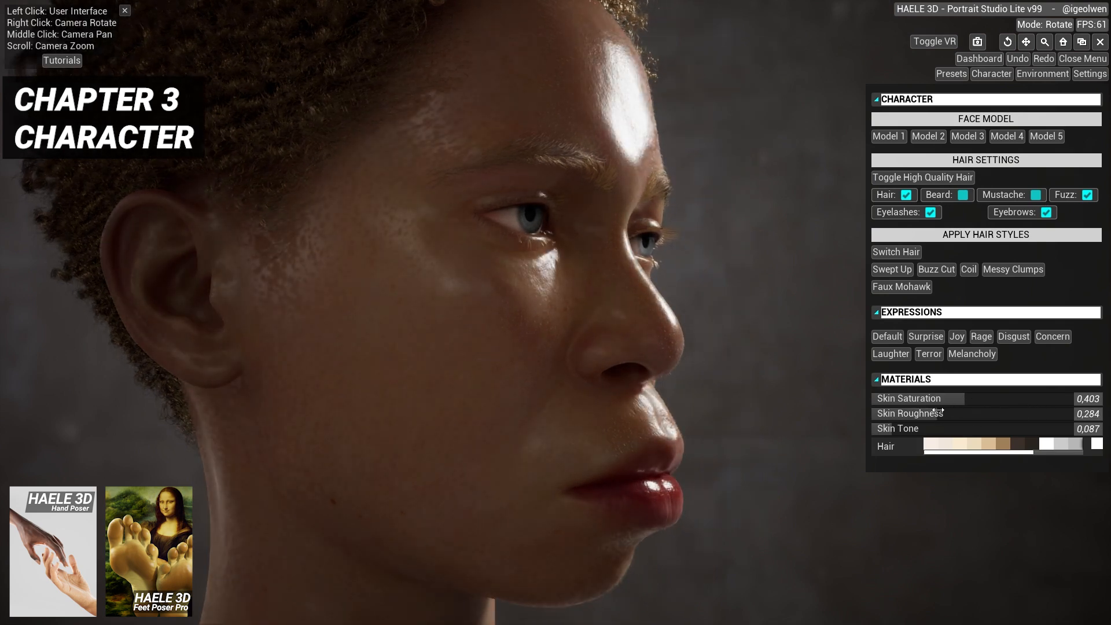
- Apply the Joy expression, lower the Skin Roughness to 0, and examine the glossy face from several angles
left_click(957, 336)
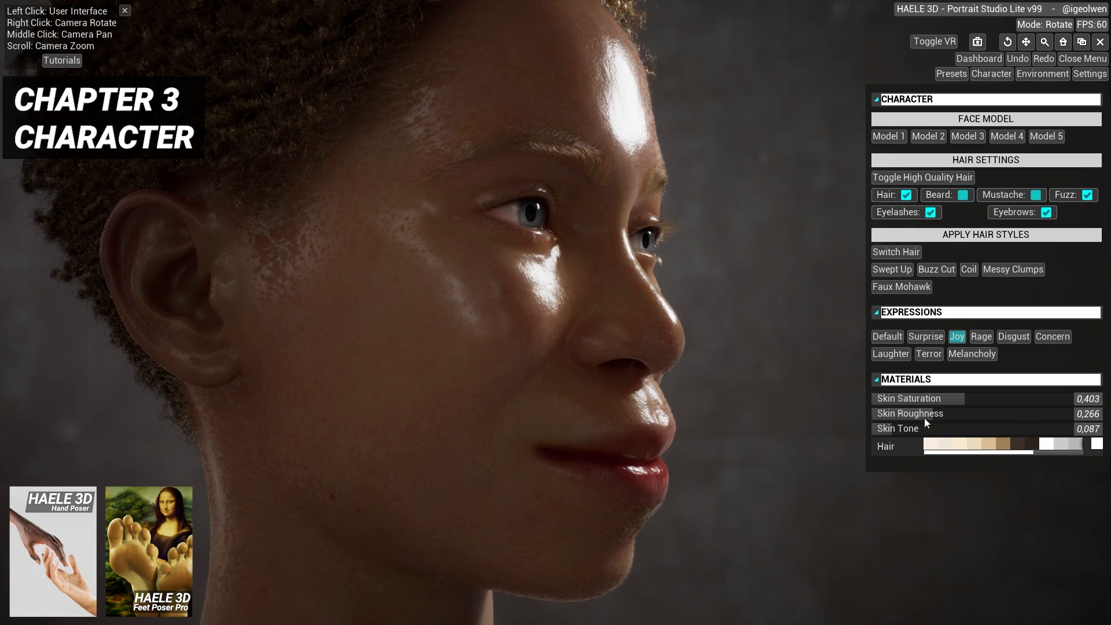
left_click_drag(925, 416, 801, 401)
right_click_drag(801, 402, 981, 399)
right_click_drag(865, 395, 650, 382)
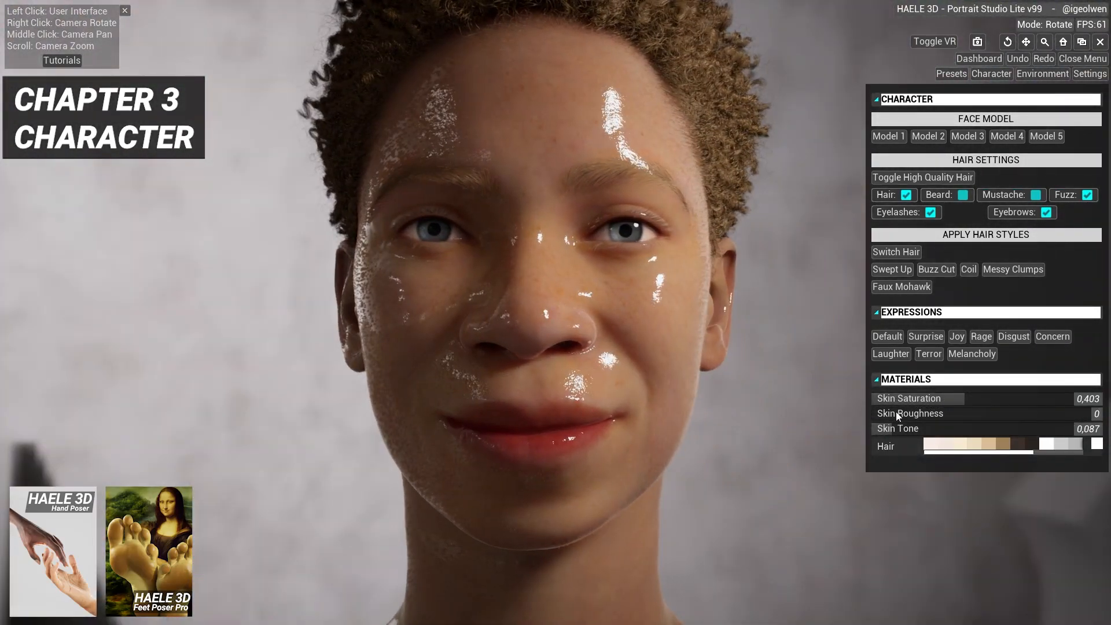
- Set the Skin Roughness to 1 and the Skin Tone to 0, and examine the matte dark skin close up
left_click_drag(899, 415, 1100, 414)
mouse_move(822, 382)
right_mouse_down()
mouse_move(773, 370)
mouse_move(756, 351)
mouse_move(476, 367)
mouse_move(827, 378)
right_mouse_up()
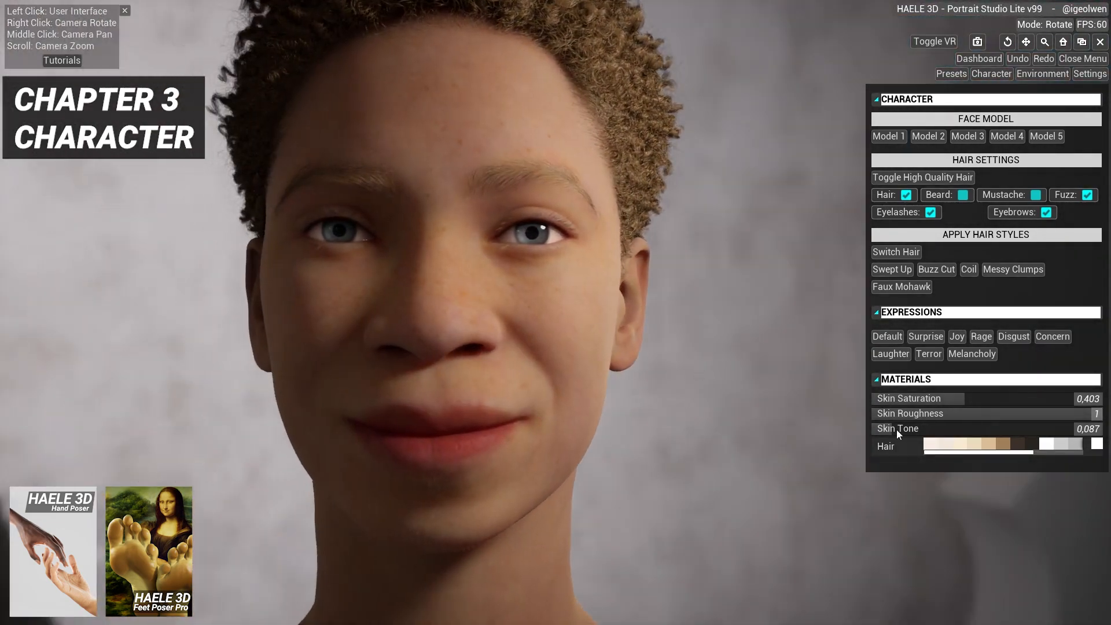
left_click_drag(897, 429, 834, 428)
middle_click_drag(621, 374, 745, 383)
scroll(725, 383, "up", 5)
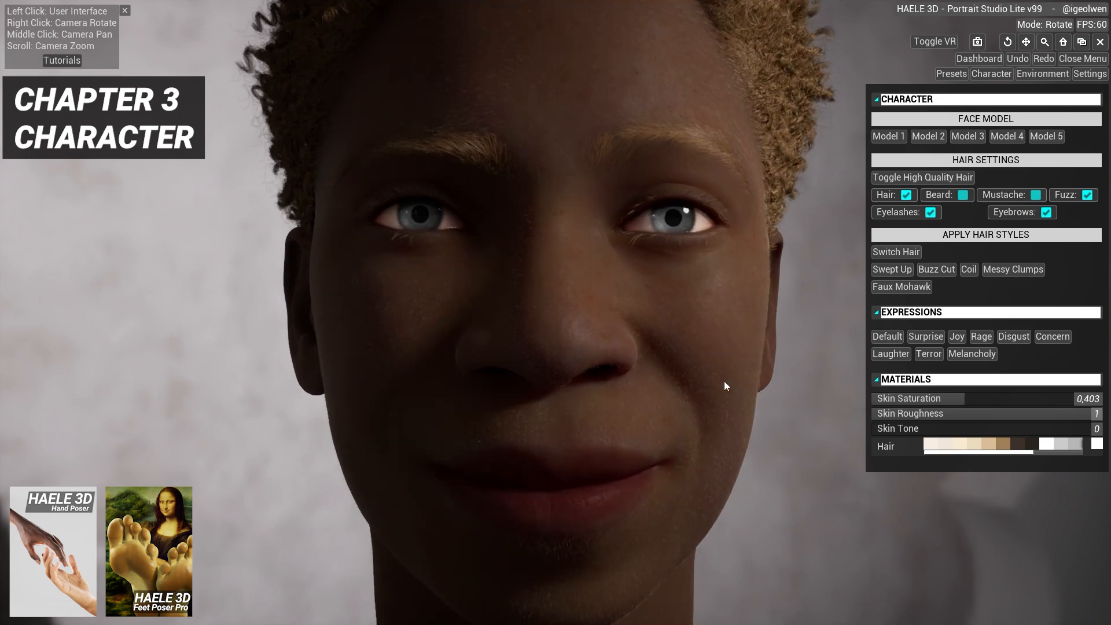
scroll(724, 382, "down", 3)
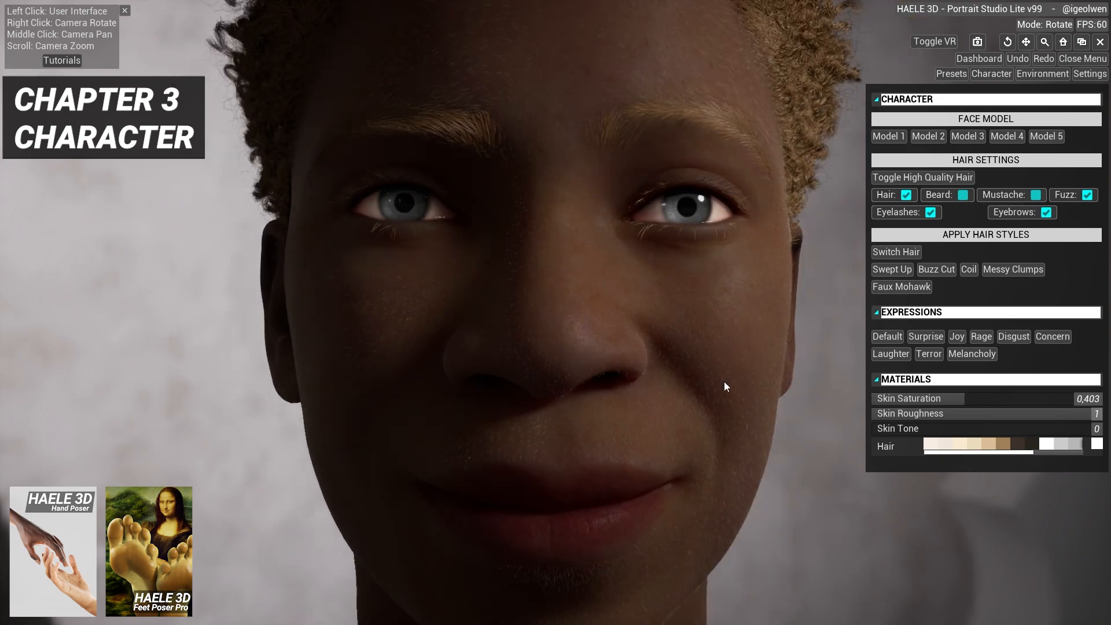
scroll(724, 380, "down", 2)
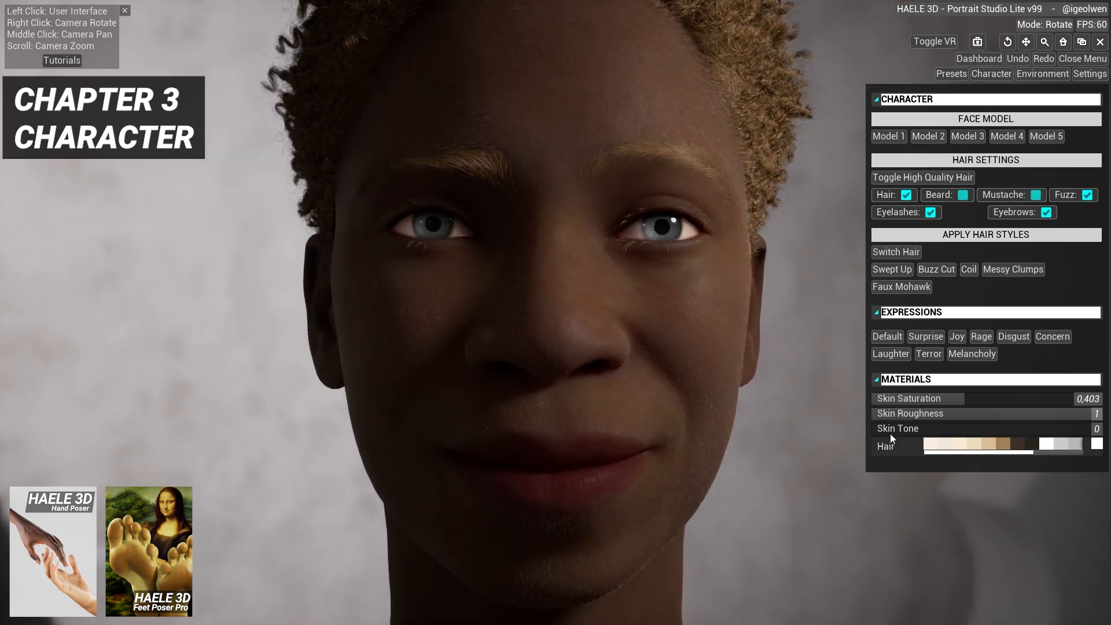
- Try a light Skin Tone of 0,526, and return the Skin Tone to 0
left_click_drag(890, 431, 986, 440)
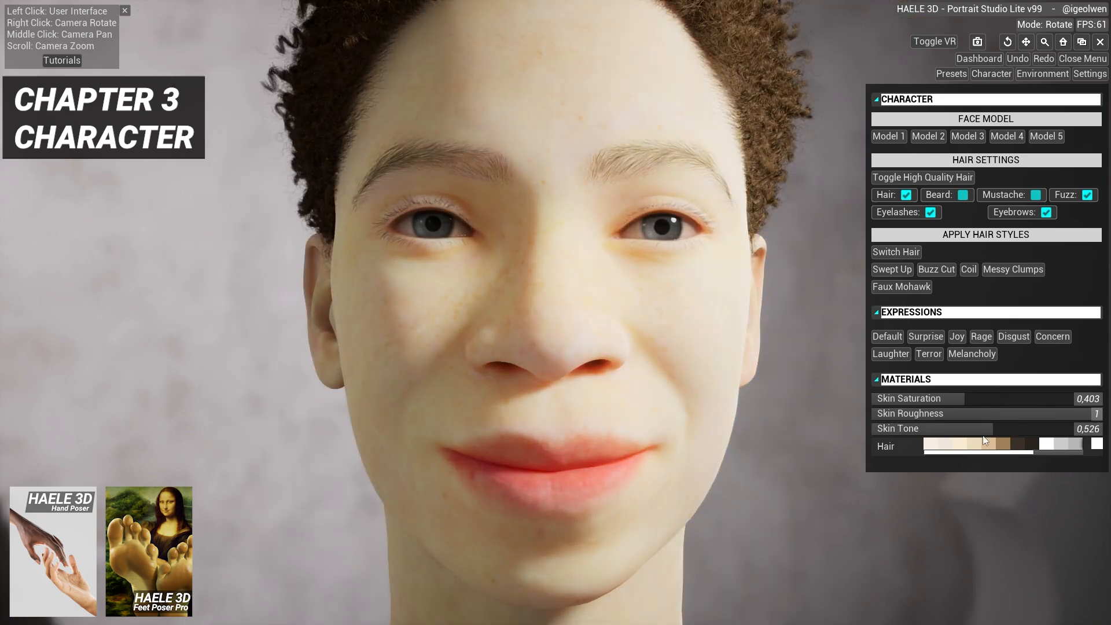
mouse_move(759, 415)
right_mouse_down()
mouse_move(725, 411)
mouse_move(763, 415)
right_mouse_up()
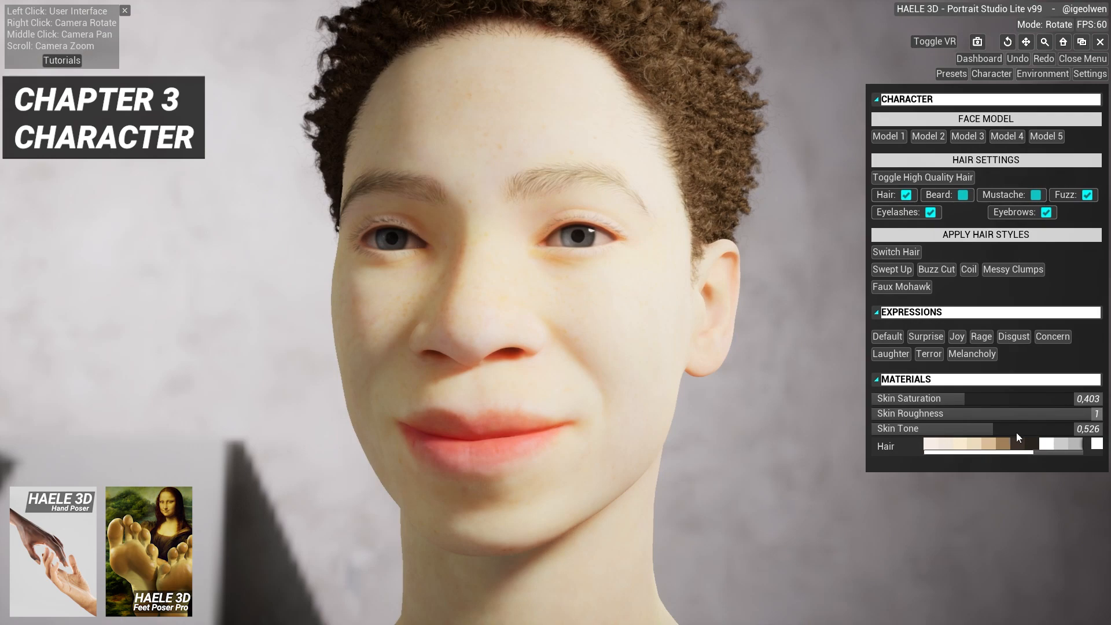
left_click_drag(1019, 432, 871, 435)
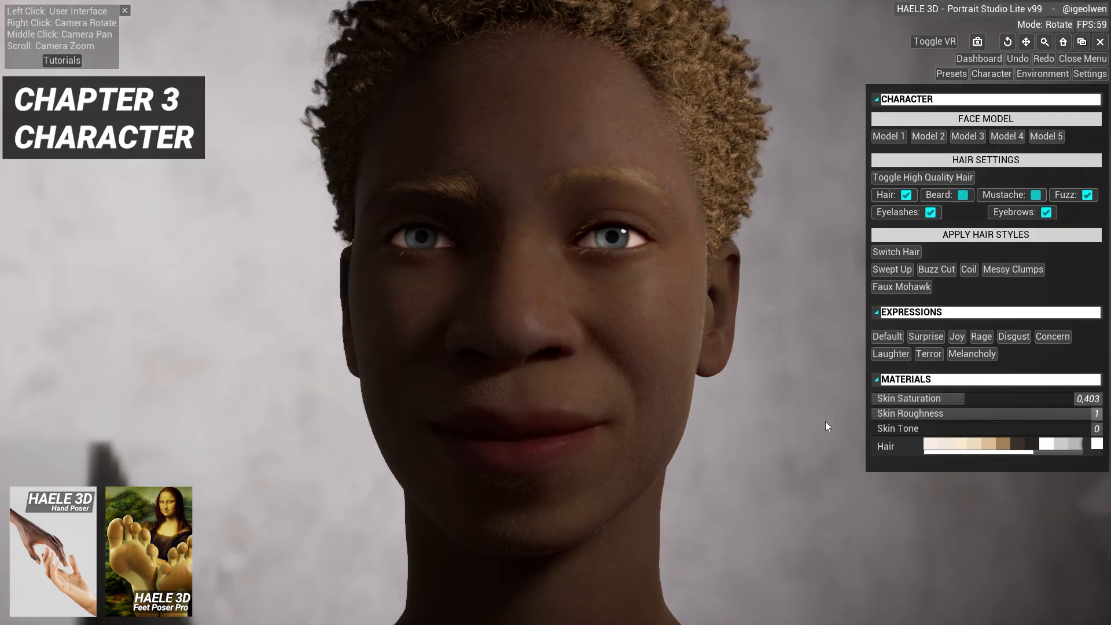
right_click_drag(826, 422, 747, 414)
- Try a range of hair colours from pale cream through blonde and brown to dark brown
left_click(933, 451)
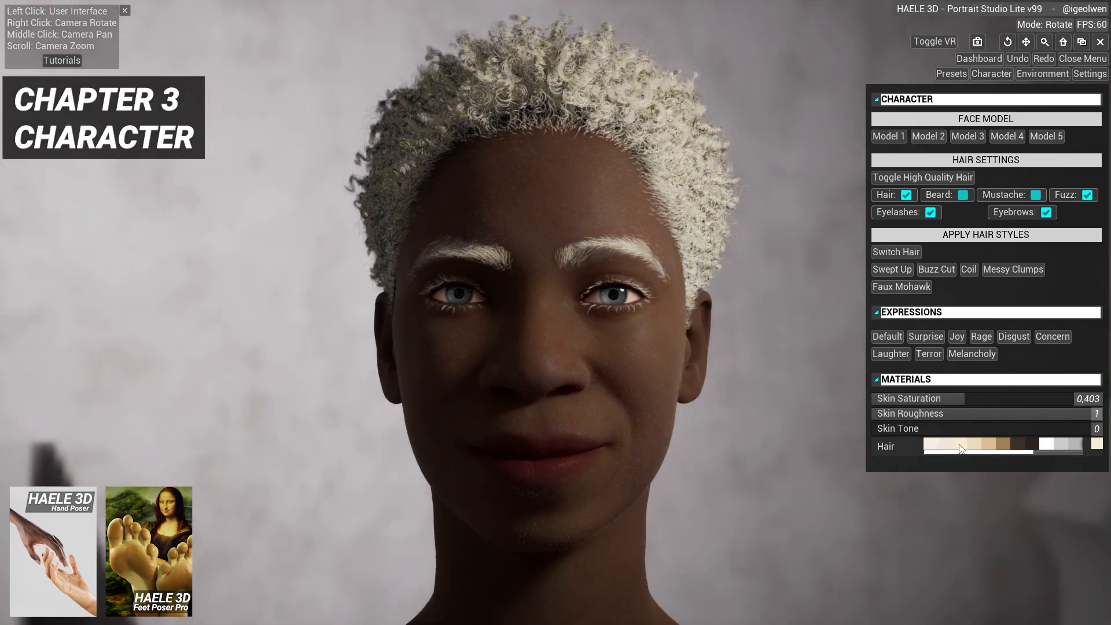
left_click(976, 445)
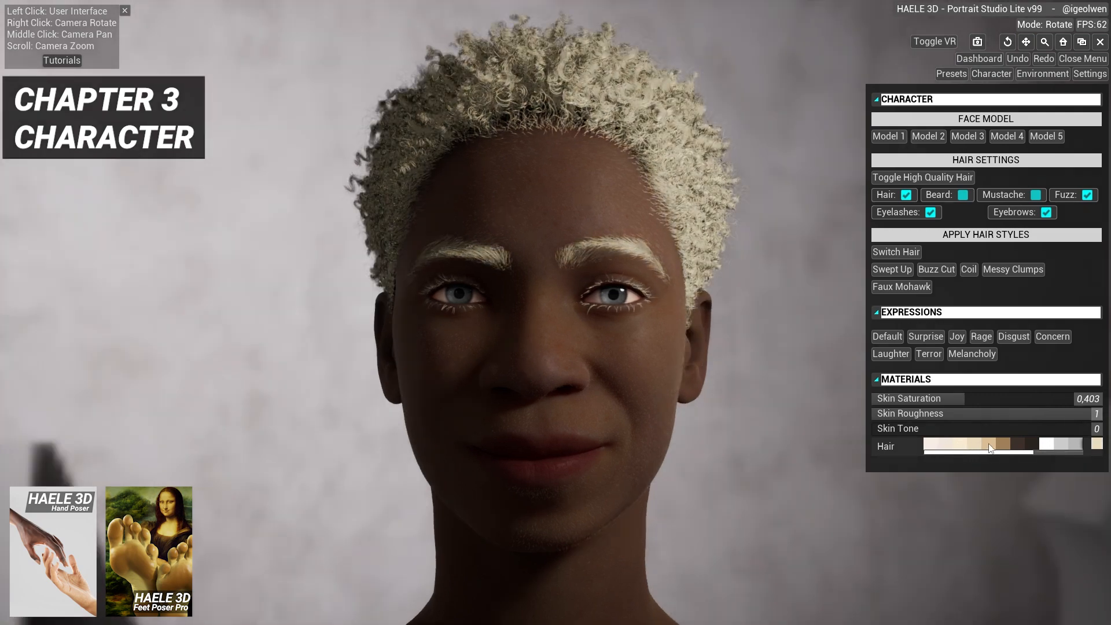
left_click(992, 449)
left_click(1006, 447)
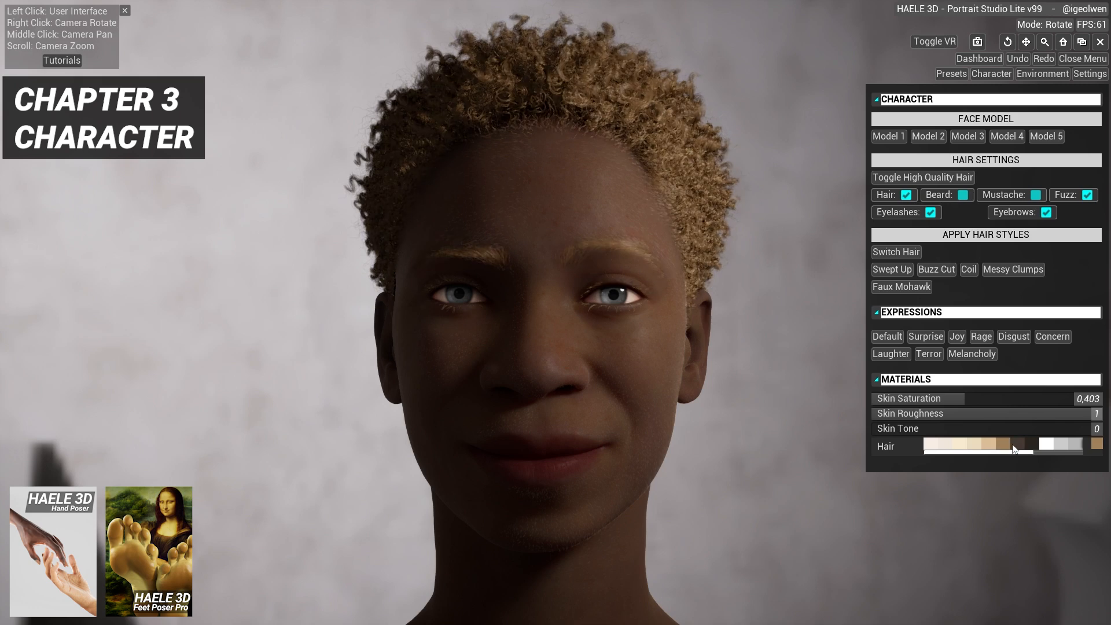
left_click(1020, 447)
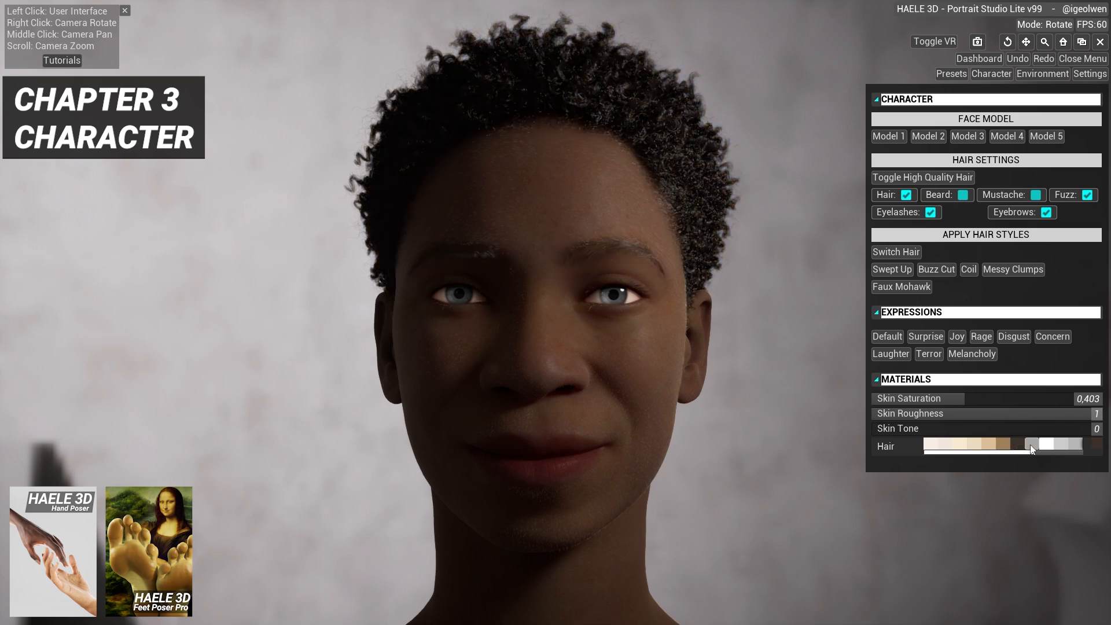
- Change the hair colour to a medium grey and set the Skin Saturation to 0
scroll(1032, 449, "down", 3)
left_click(994, 447)
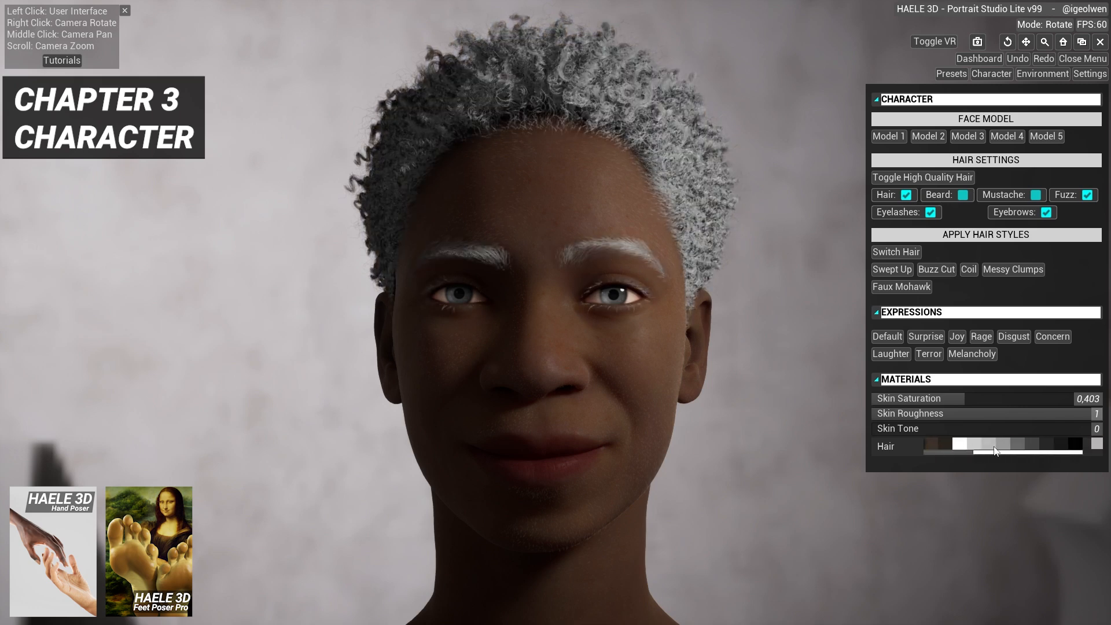
left_click(1013, 449)
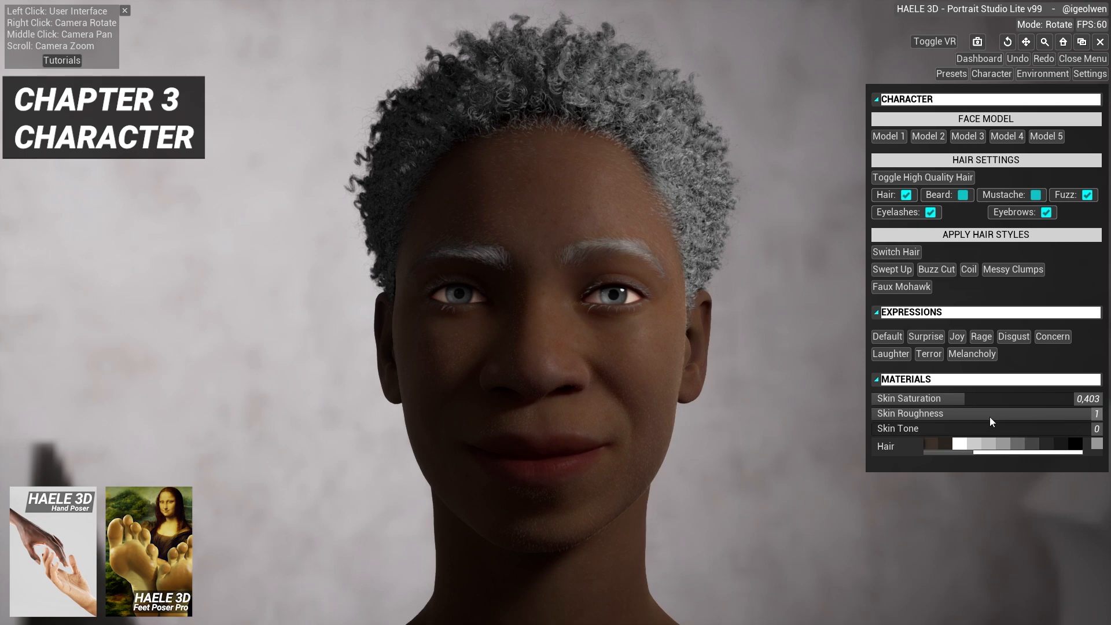
left_click_drag(957, 400, 797, 403)
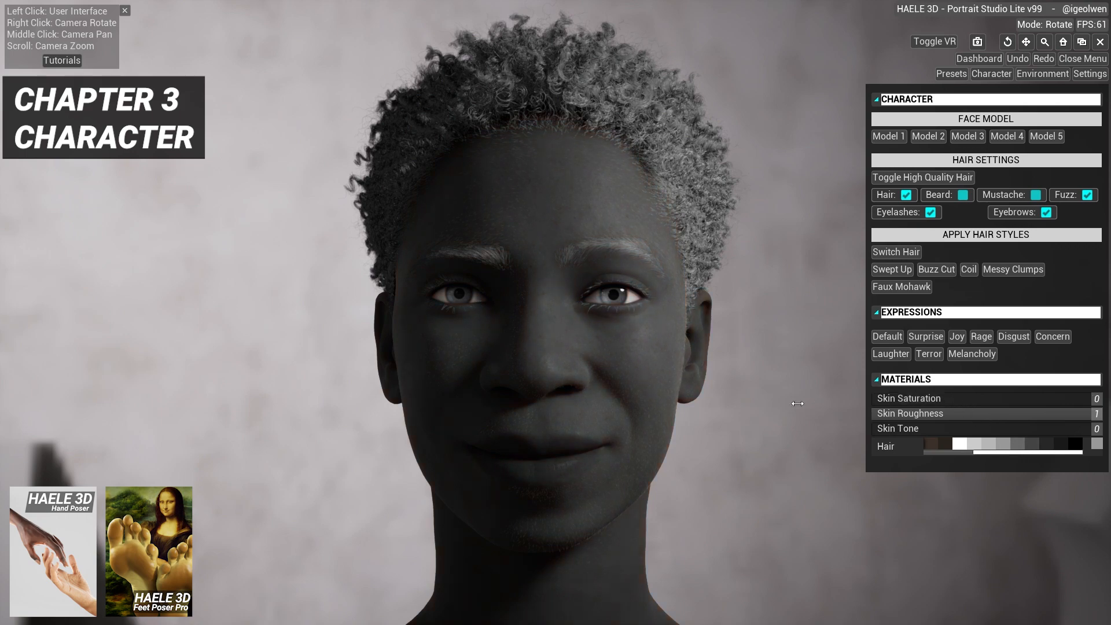
right_click_drag(857, 411, 798, 330)
- Cycle through the available hair styles until the short curly hair is back on the head
left_click(897, 250)
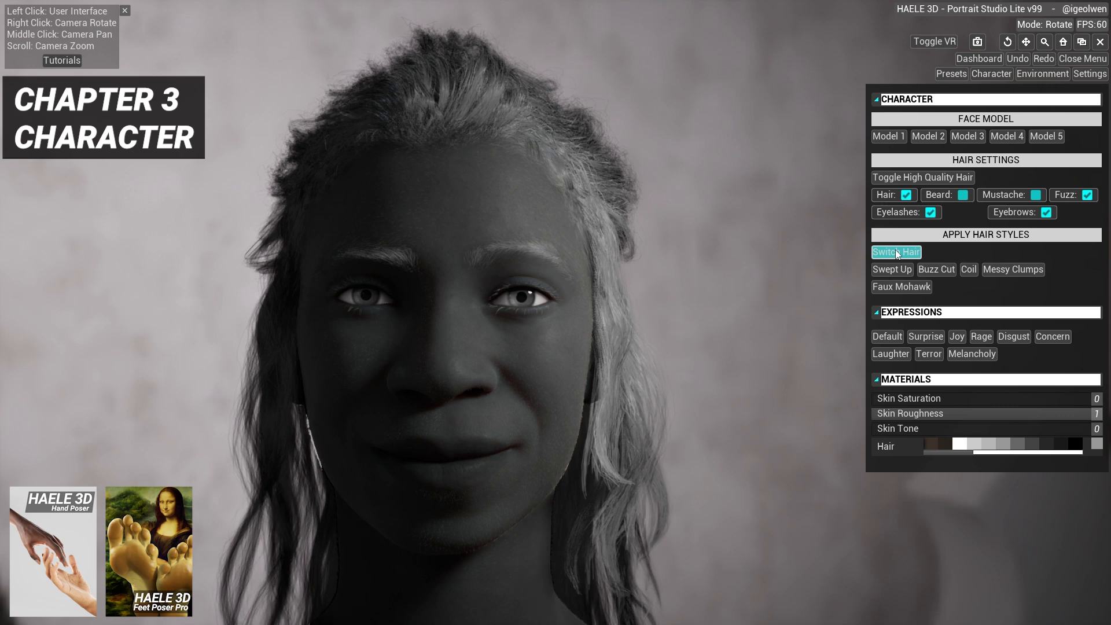
left_click(894, 249)
left_click(894, 252)
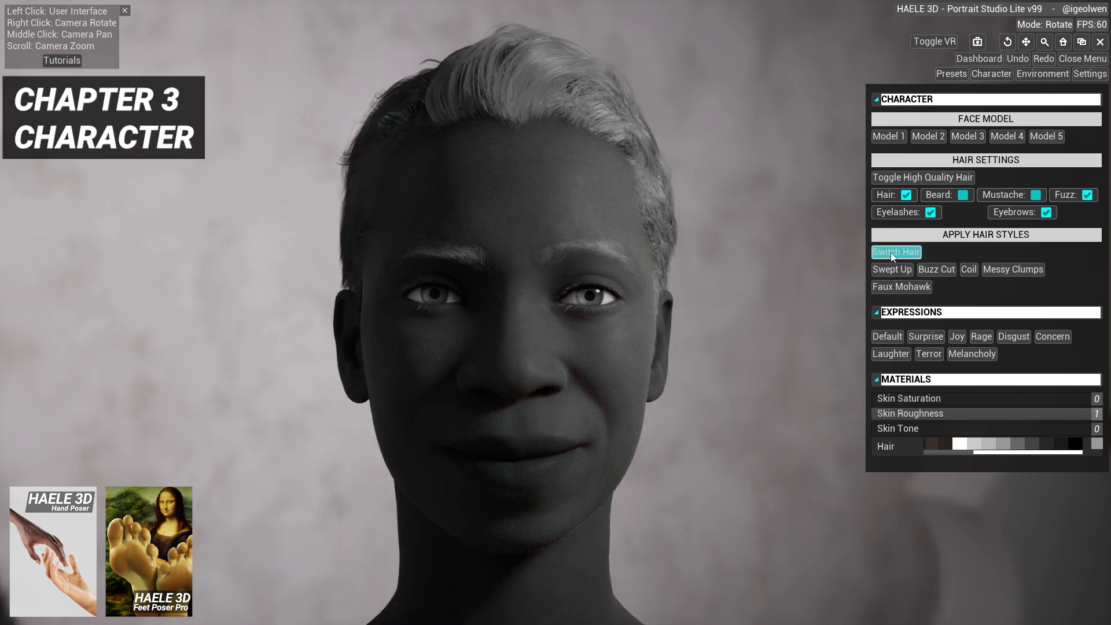
left_click(894, 252)
left_click(894, 253)
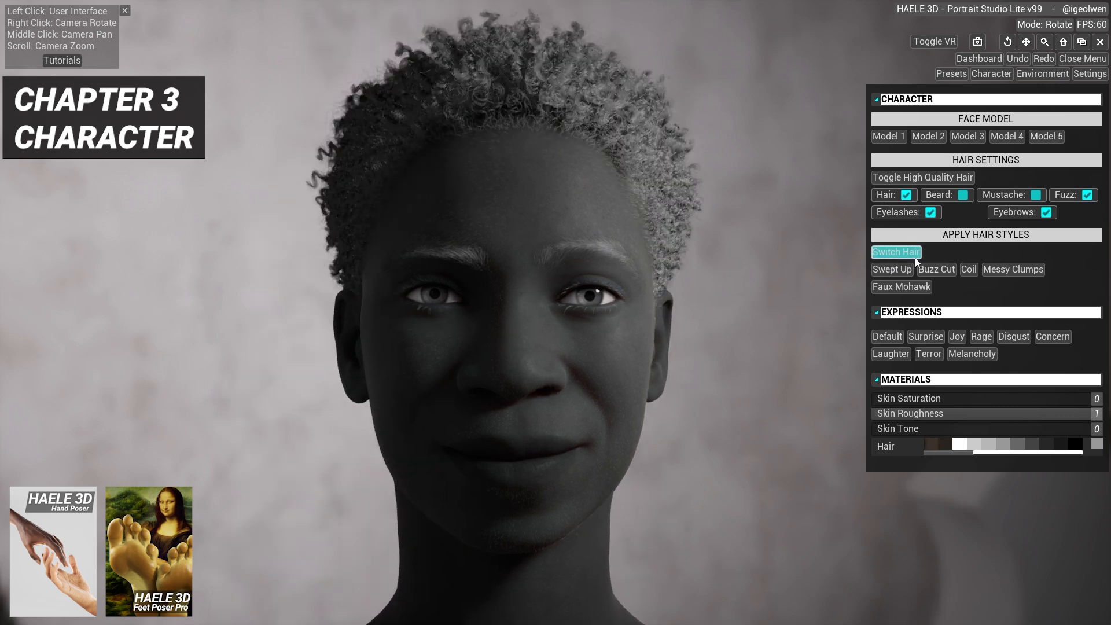
- Try face models 3, 4, 5 and 2 on the grey character, and switch the face to Model 1
left_click(962, 137)
left_click(1002, 140)
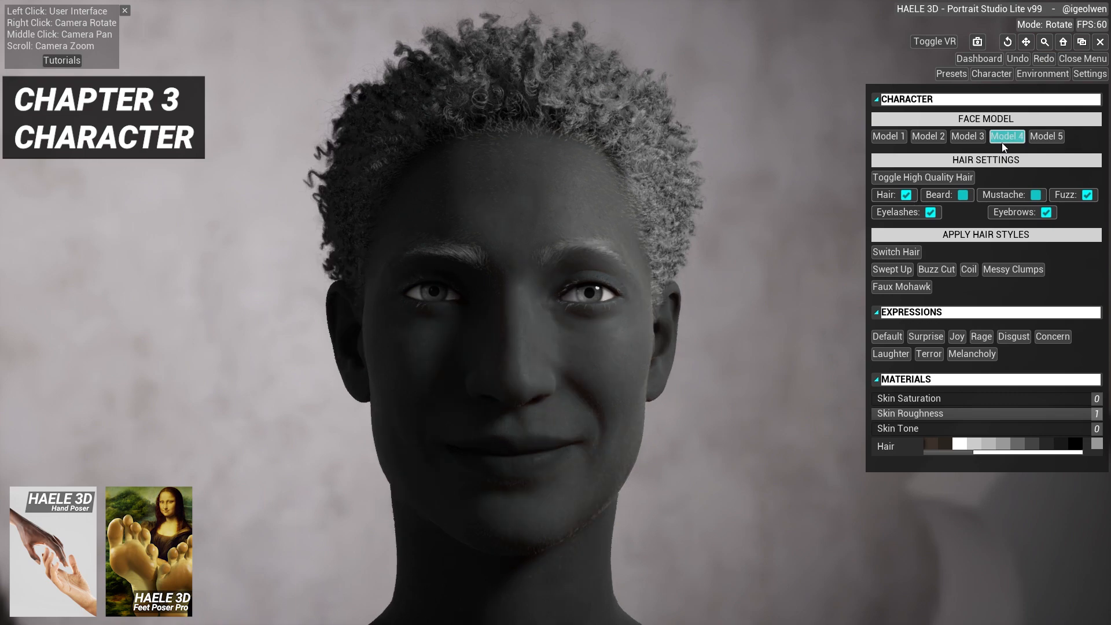
left_click(1038, 140)
left_click(928, 139)
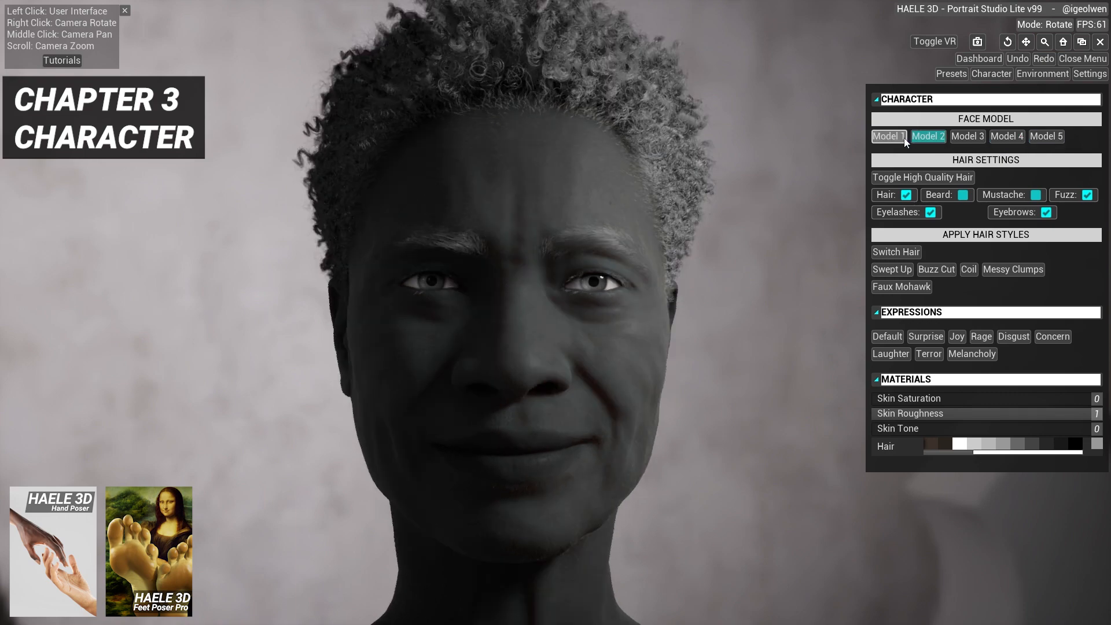
left_click(888, 137)
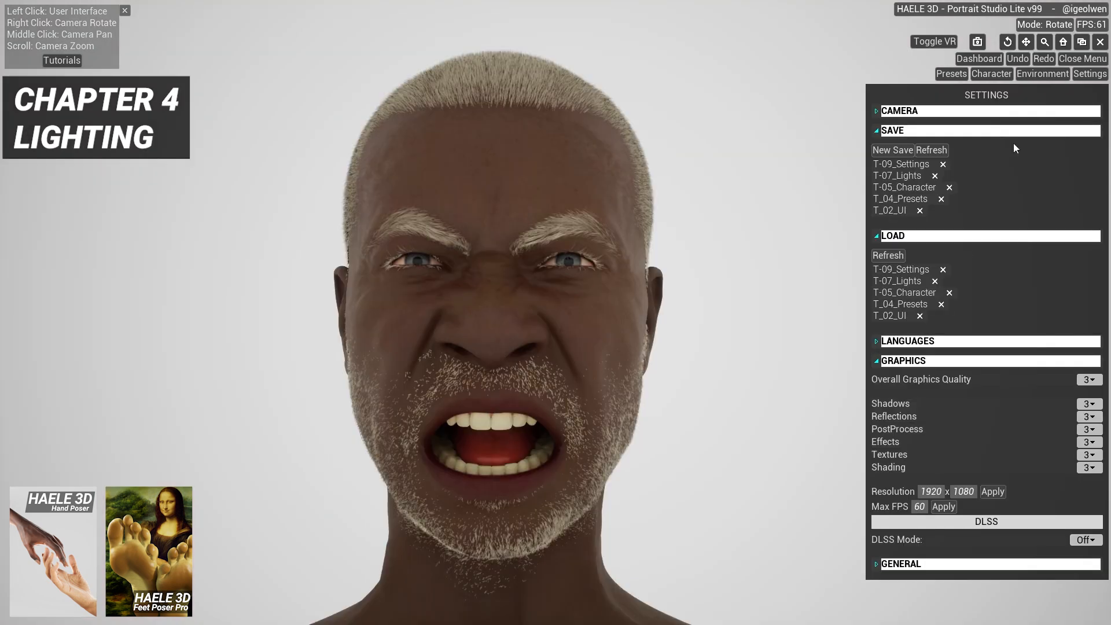
- Show the environment light and spot light settings together with the environment and floor settings
left_click(950, 75)
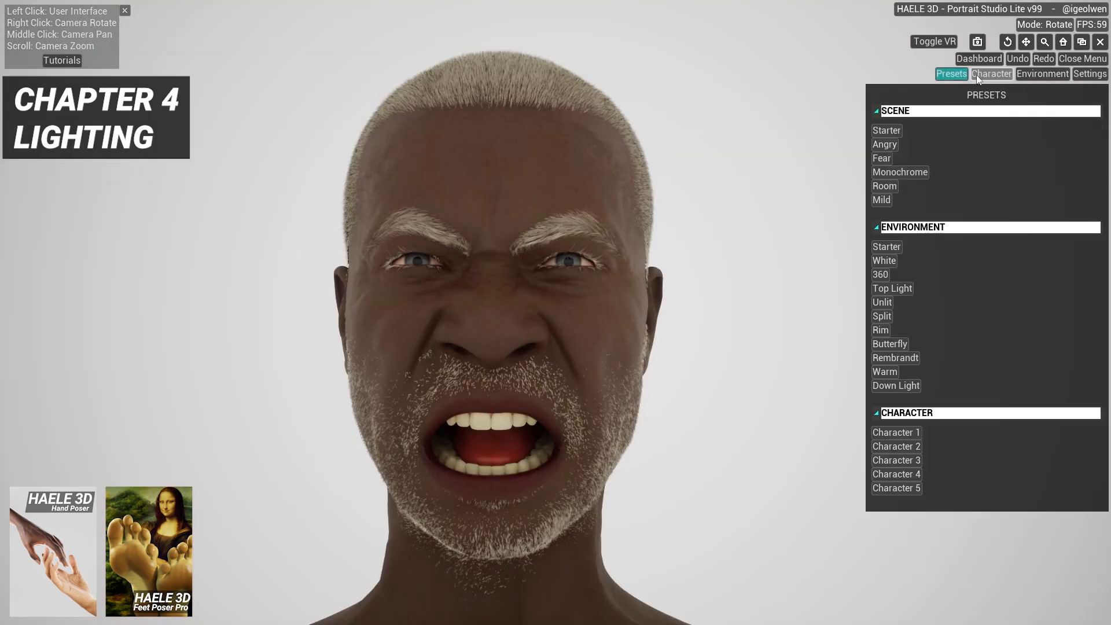
left_click(1042, 77)
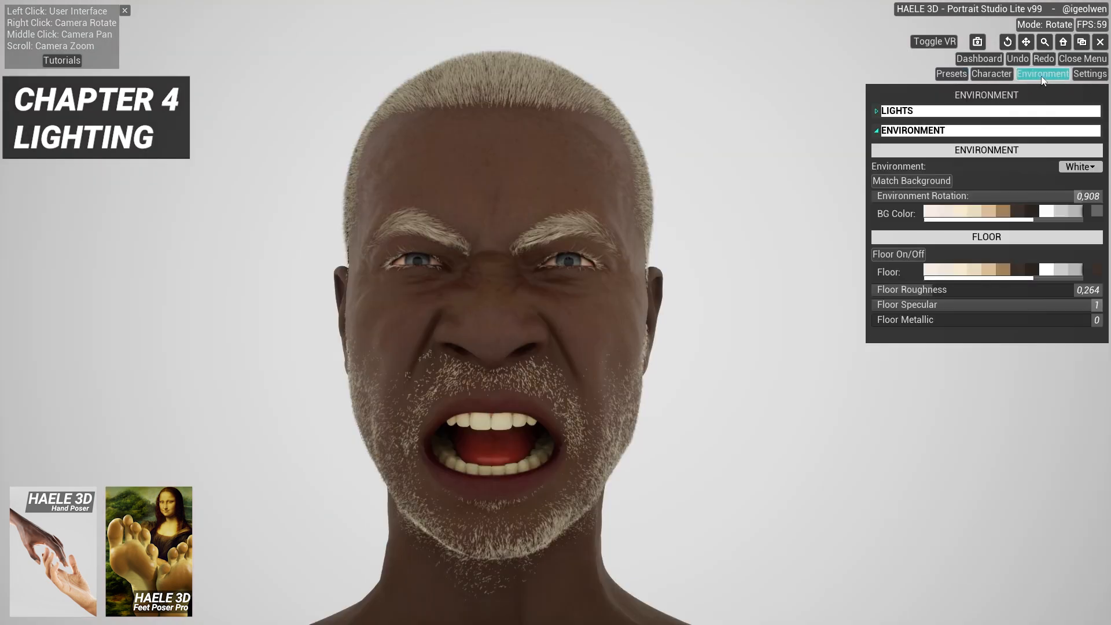
left_click(955, 114)
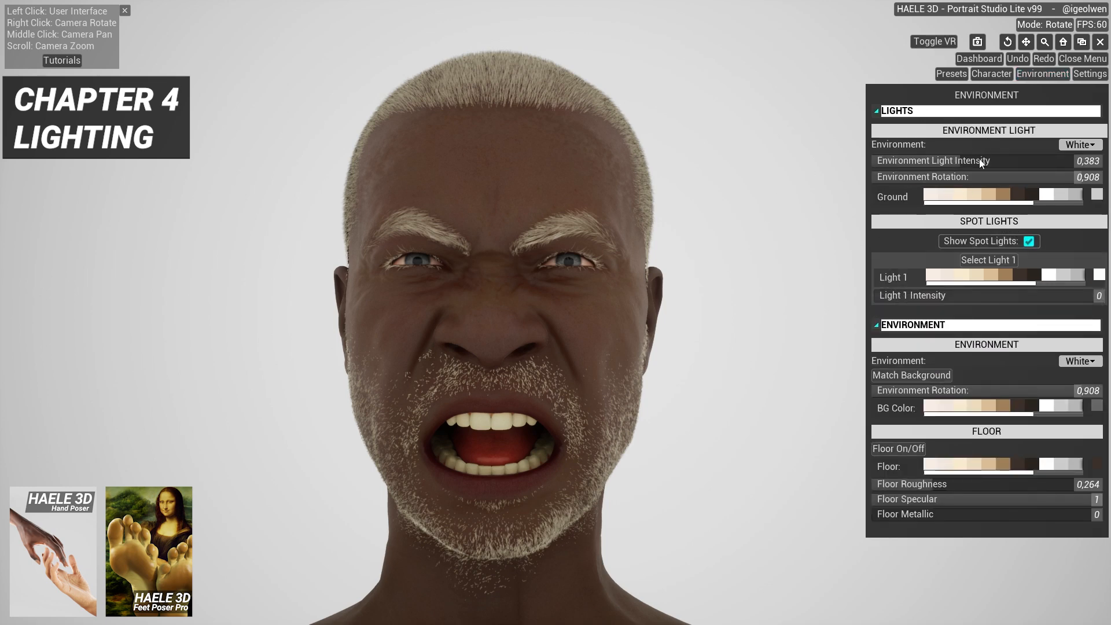
left_click(964, 333)
left_click(964, 334)
- Try the Grey, Studio 1, Studio 2 and Studio 3 environments on the portrait scene
left_click(1075, 150)
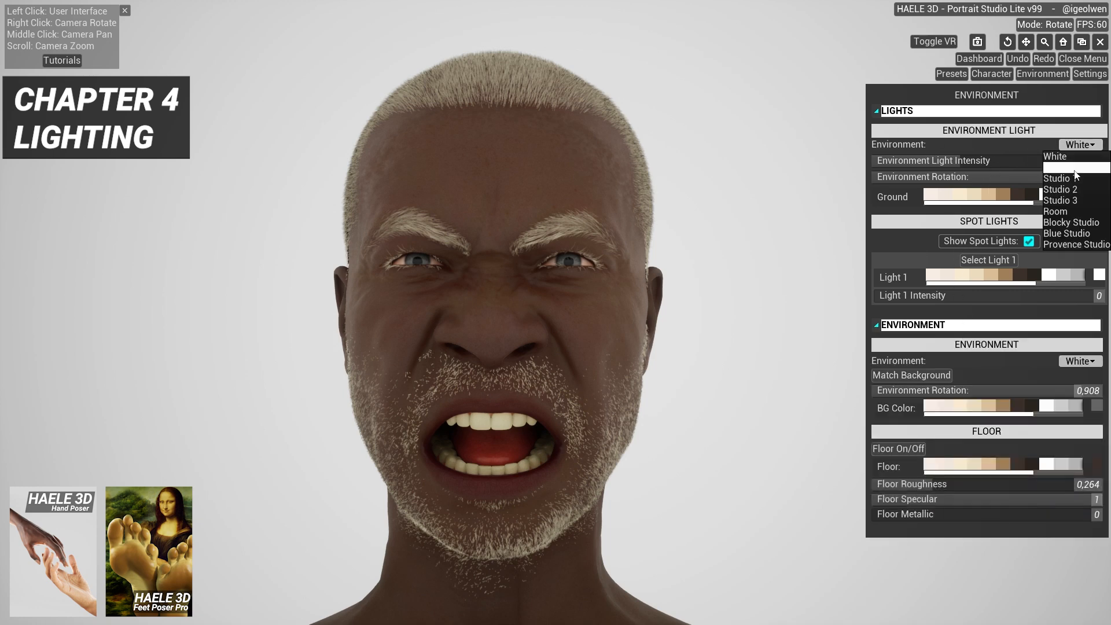
left_click(1075, 172)
left_click(1081, 144)
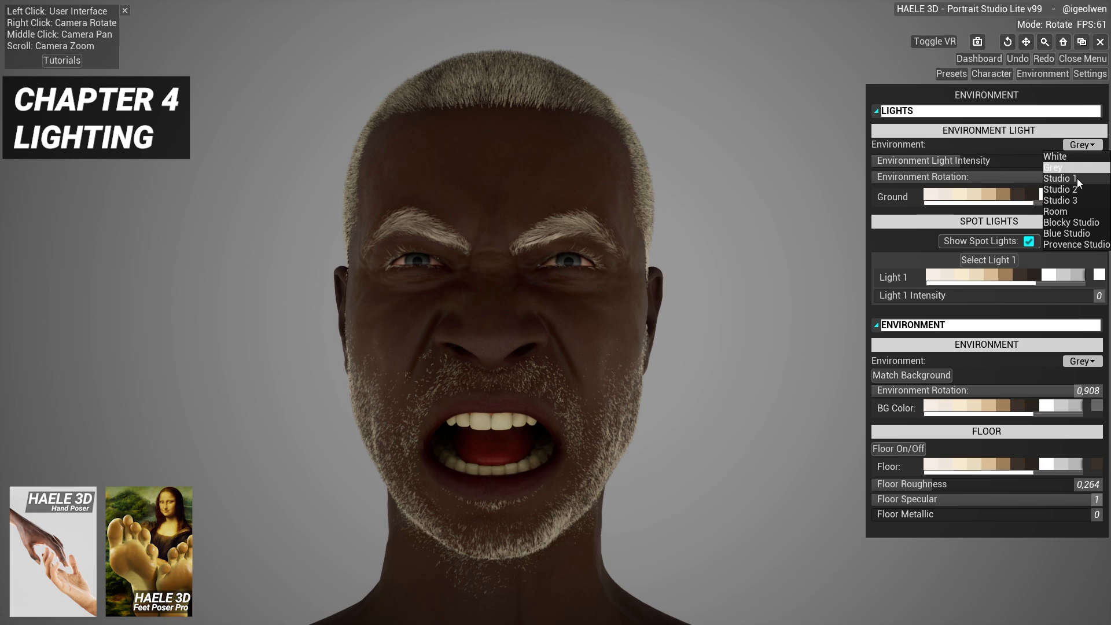
left_click(1078, 178)
left_click(1077, 146)
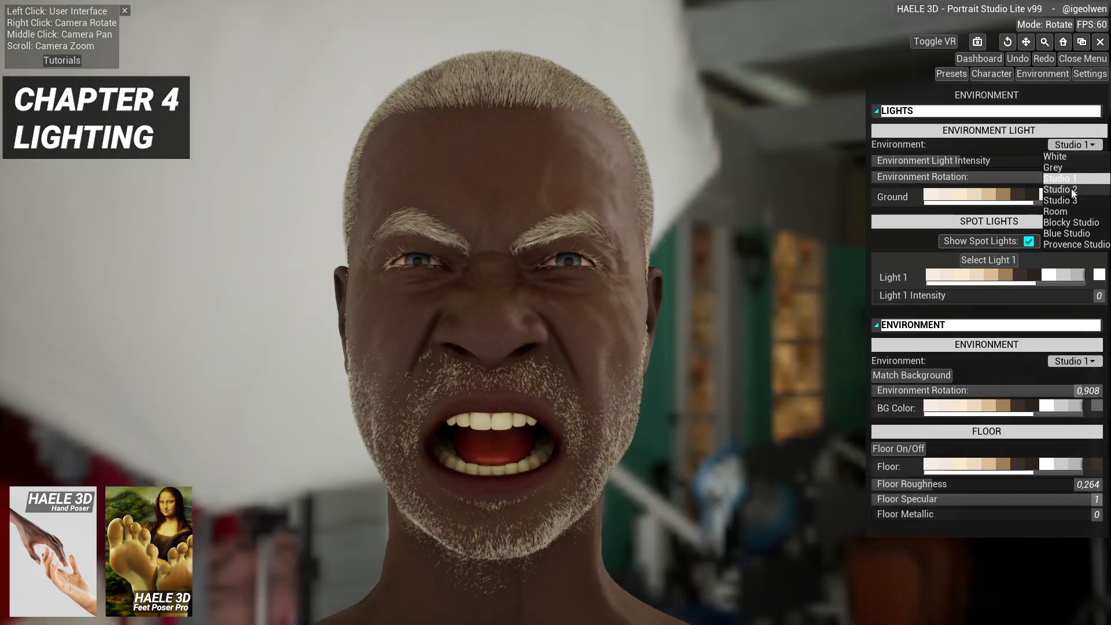
left_click(1074, 190)
left_click(1078, 149)
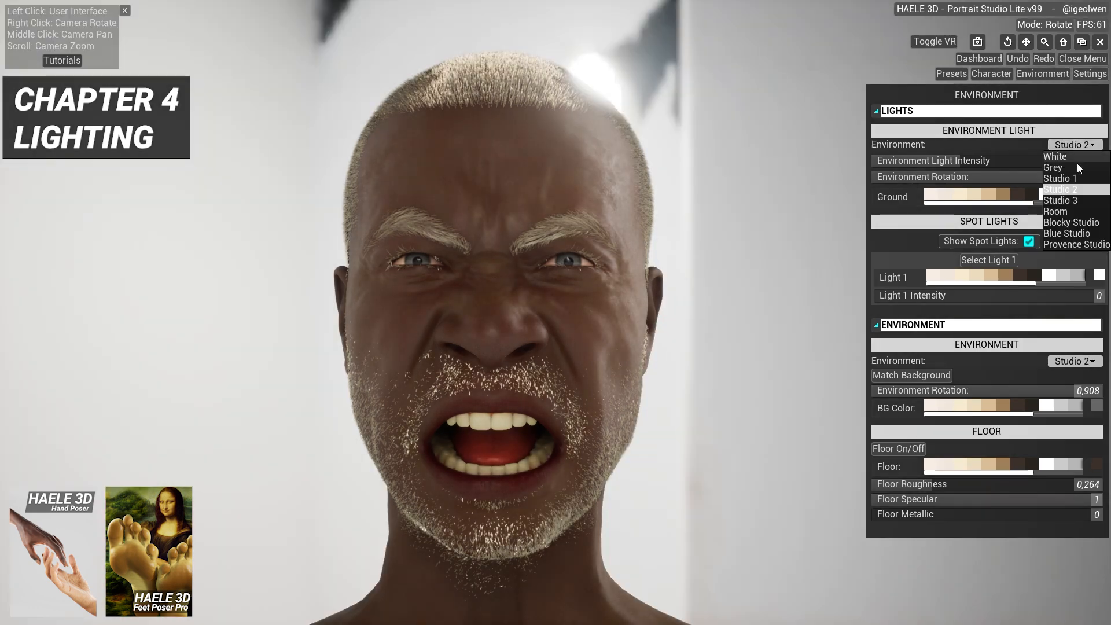
left_click(1076, 200)
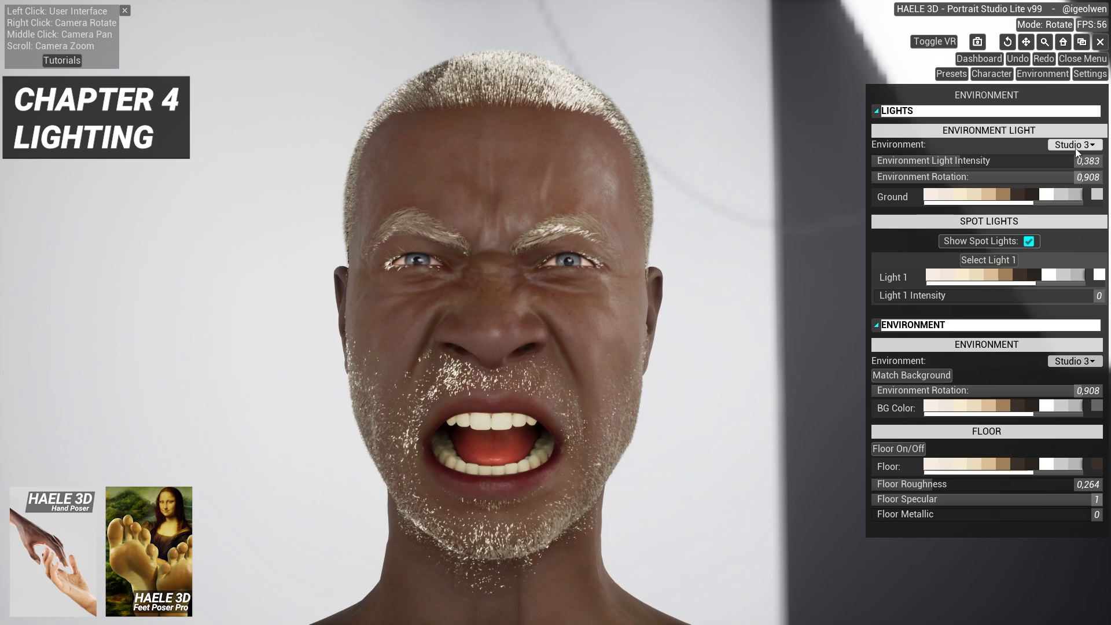
- Try the Room, Blocky Studio and Blue Studio environments, and switch the environment to Provence Studio
left_click(1078, 146)
left_click(1065, 209)
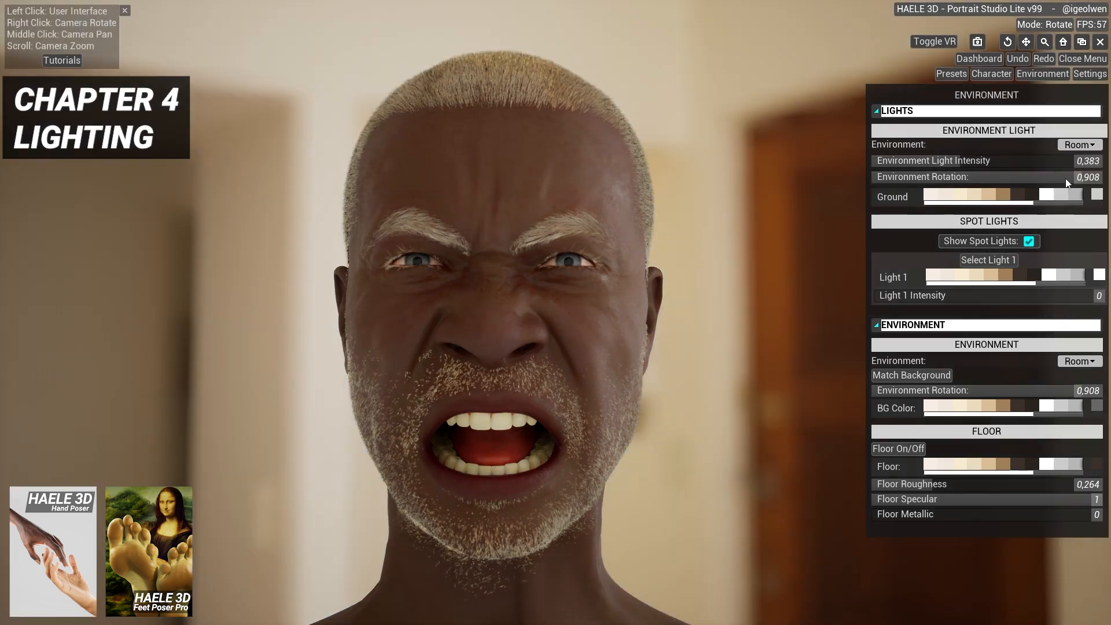
left_click(1076, 147)
left_click(1069, 220)
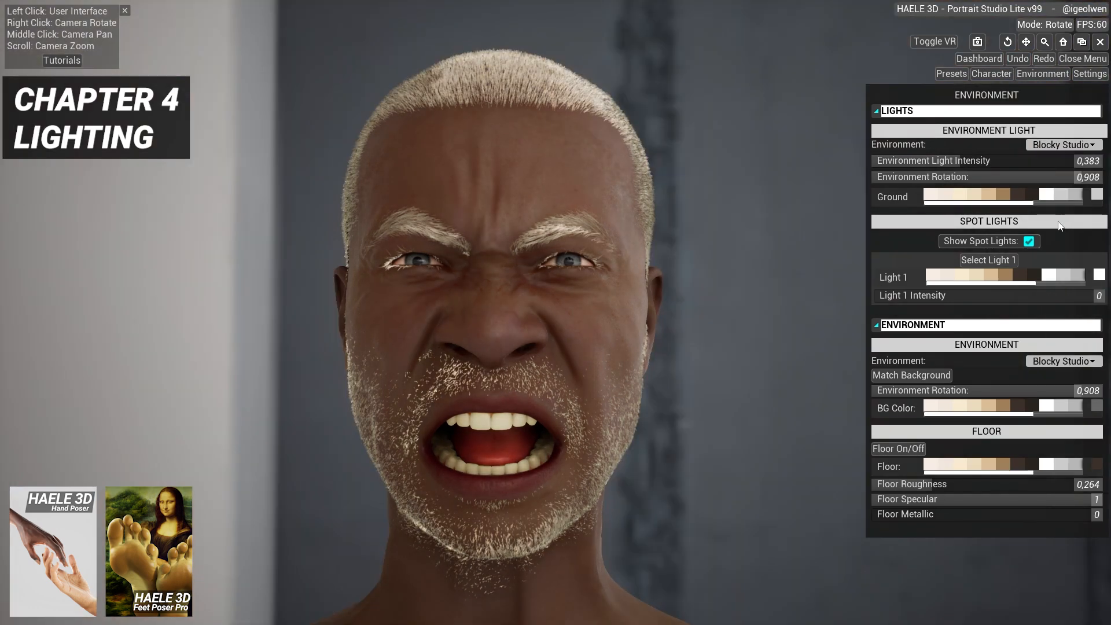
left_click(1076, 145)
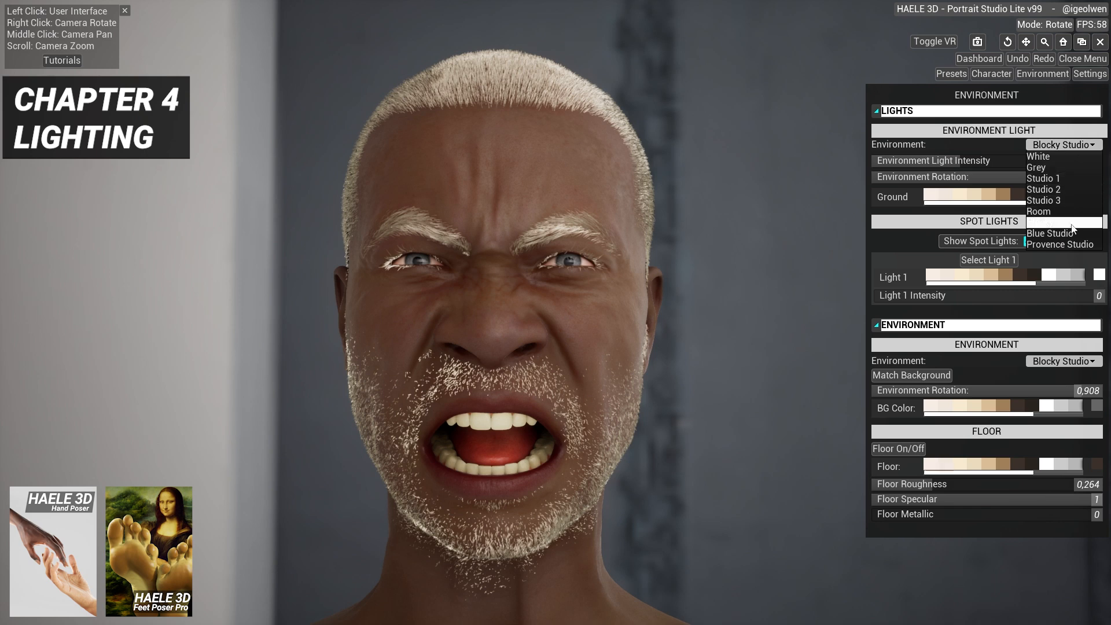
left_click(1069, 234)
left_click(1073, 146)
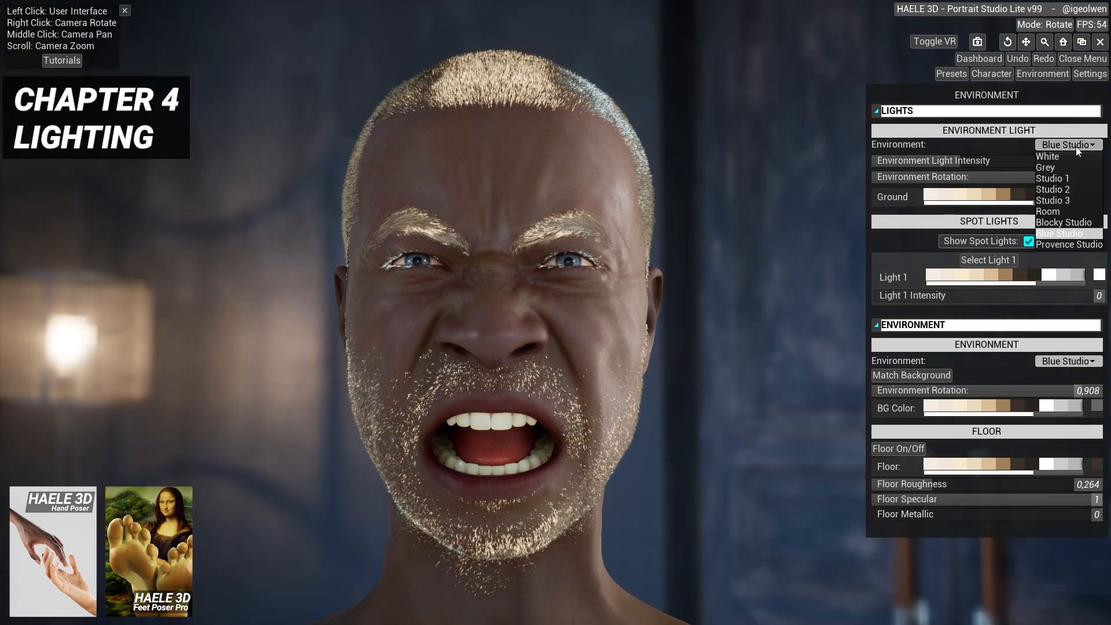
left_click(1067, 246)
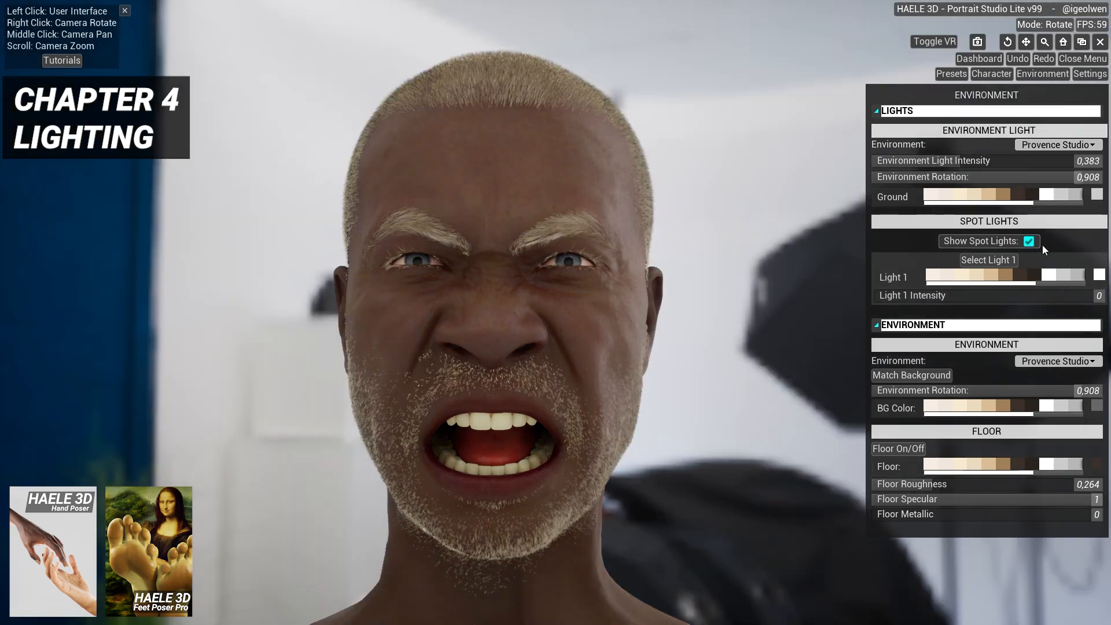
- Try cream, near-black and white background colours, matching the background to the environment again after each one
left_click(959, 409)
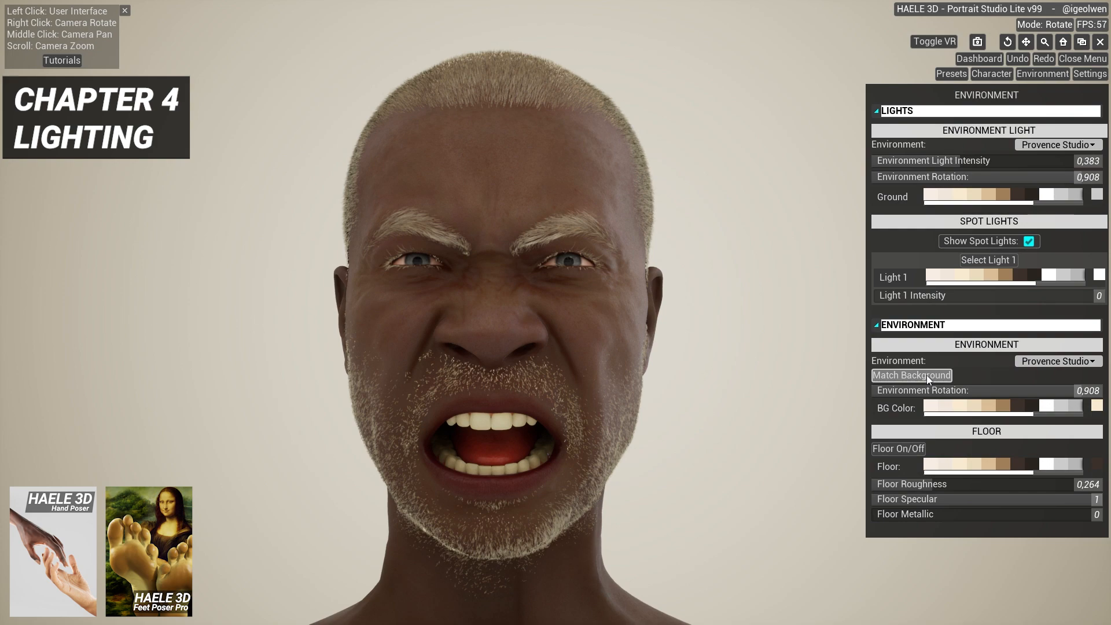
left_click(926, 375)
left_click(1035, 411)
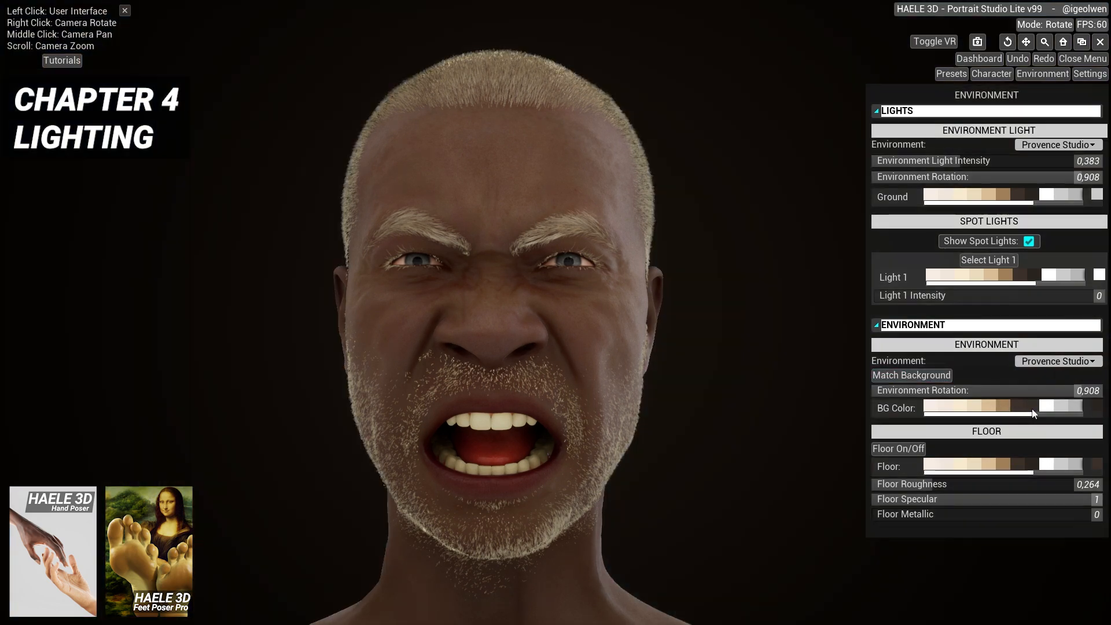
left_click(924, 375)
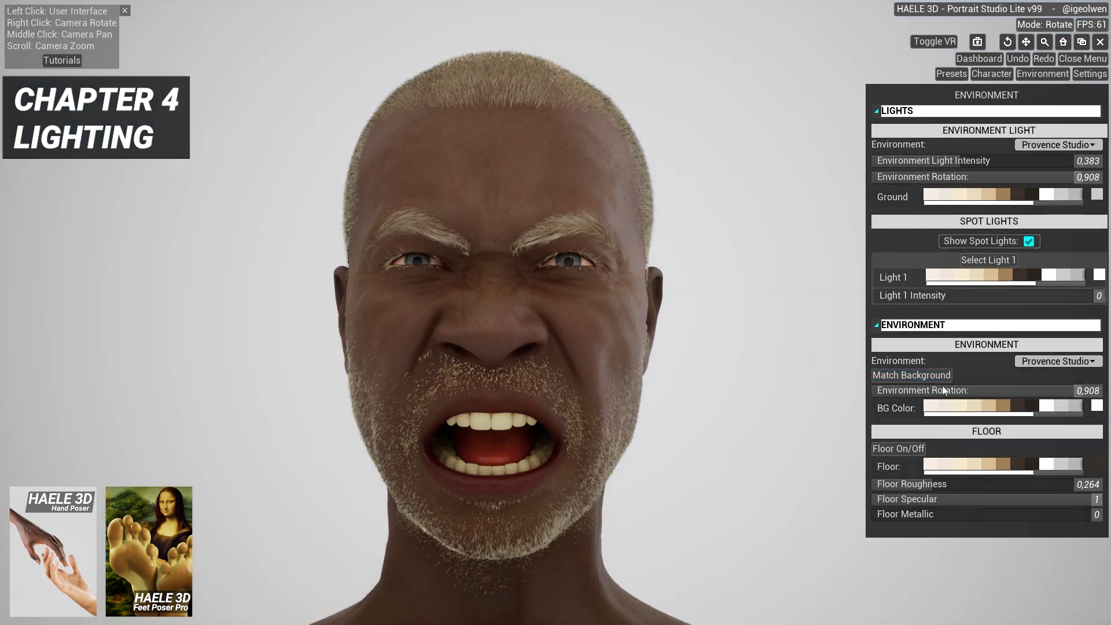
left_click(919, 376)
- Compare the lighting on the head with the Grey environment and with Studio 1
right_click_drag(770, 311, 721, 310)
left_click(1058, 145)
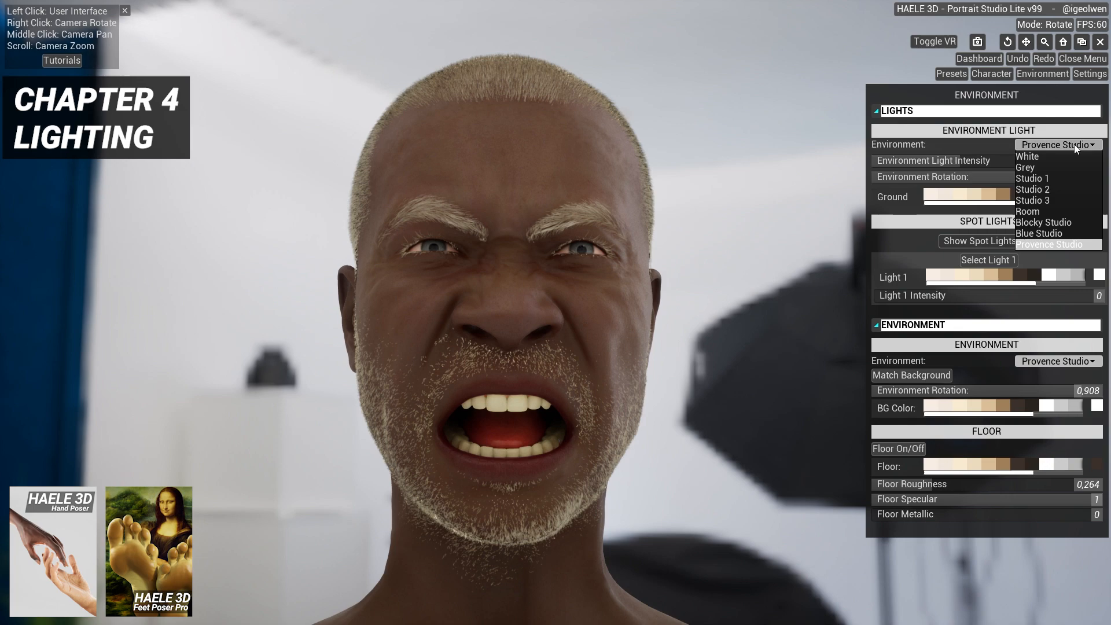
left_click(1018, 168)
mouse_move(706, 247)
right_mouse_down()
mouse_move(752, 248)
mouse_move(591, 244)
mouse_move(643, 260)
mouse_move(710, 253)
right_mouse_up()
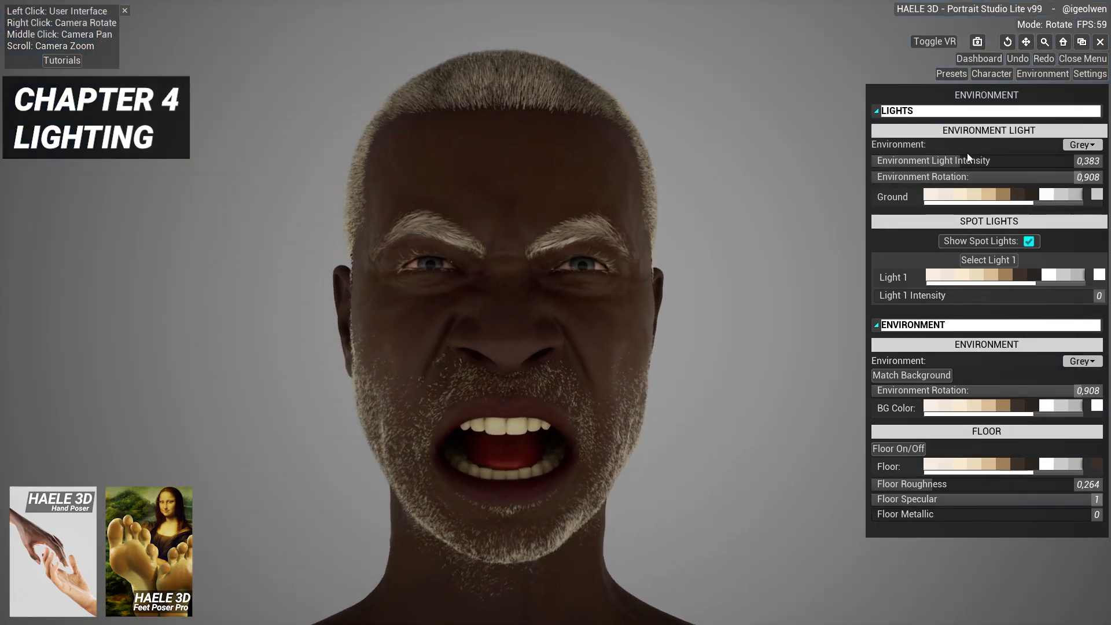
left_click(1081, 145)
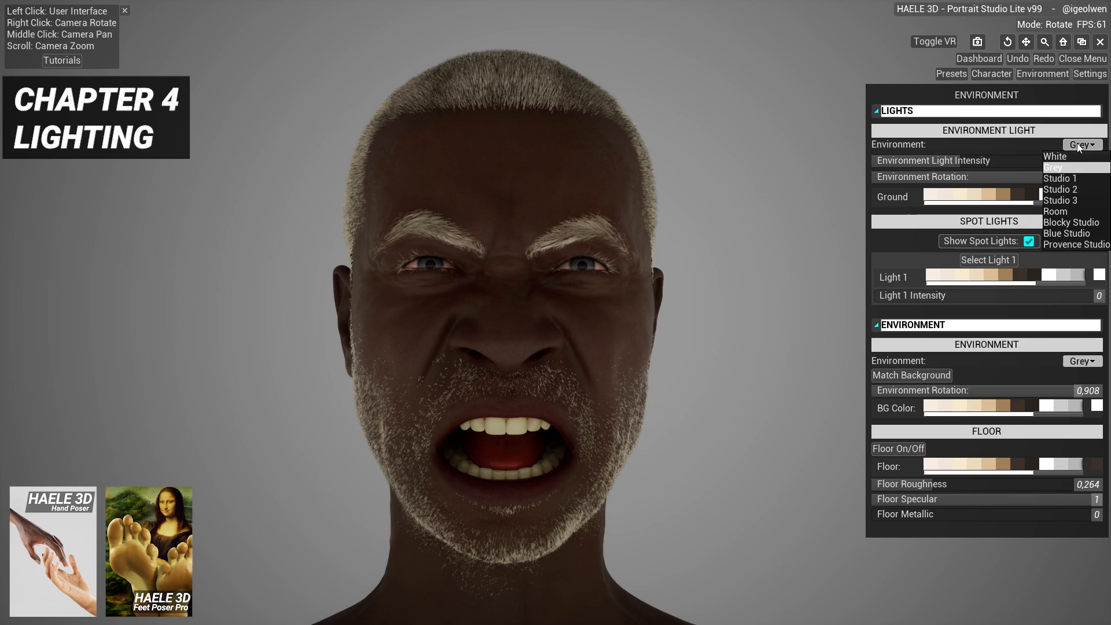
left_click(1071, 181)
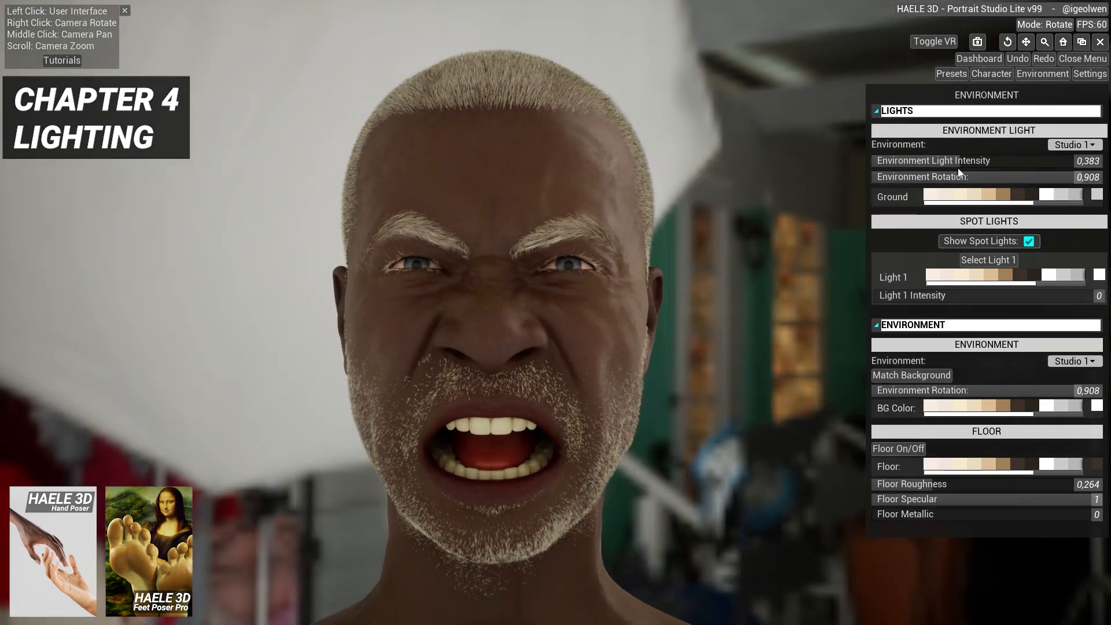
- Set the environment light intensity to 0.414 and its rotation to 0.278, and change the environment to Studio 2
left_click_drag(957, 162, 1007, 180)
left_click_drag(1102, 180, 937, 179)
left_click(1063, 144)
left_click(1066, 199)
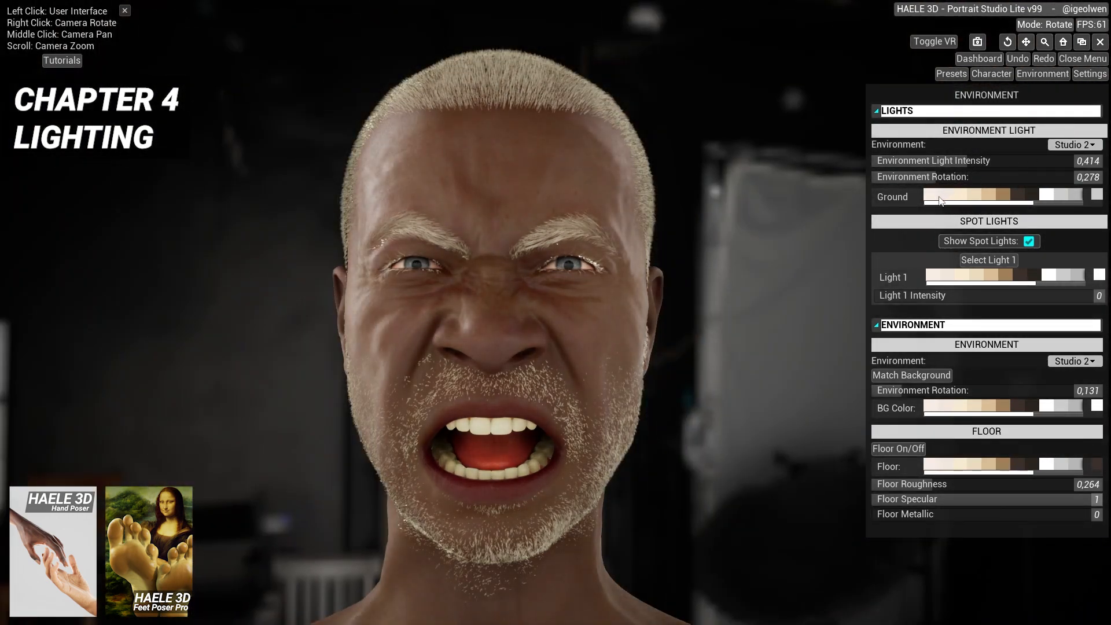
- Try white, dark brown and brown as the ground light colour with the whole bust in view
scroll(808, 206, "down", 5)
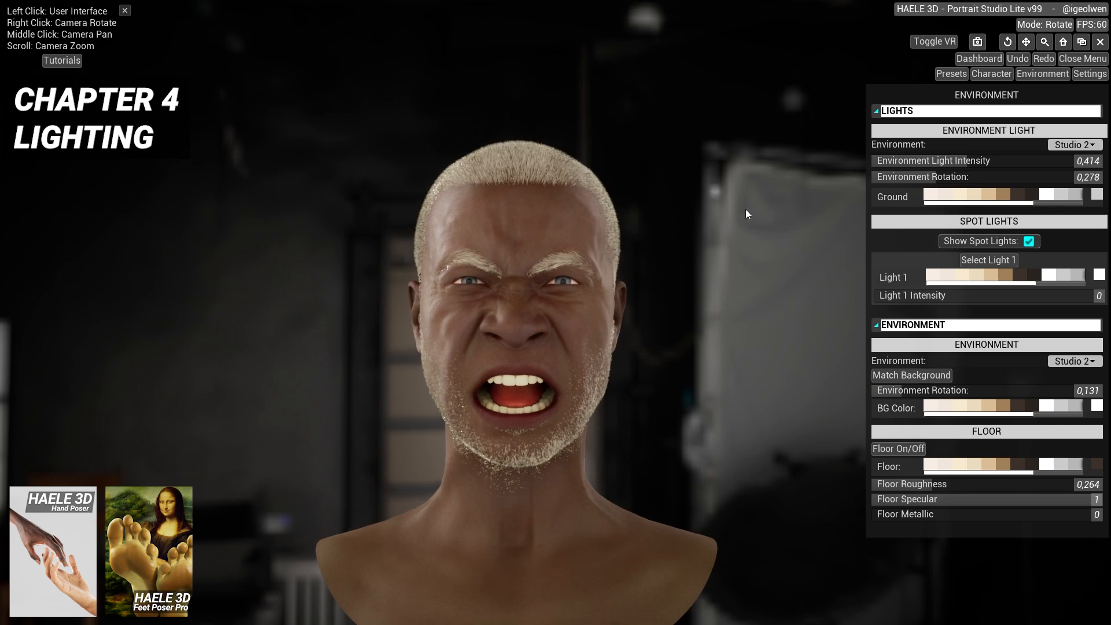
scroll(728, 167, "down", 2)
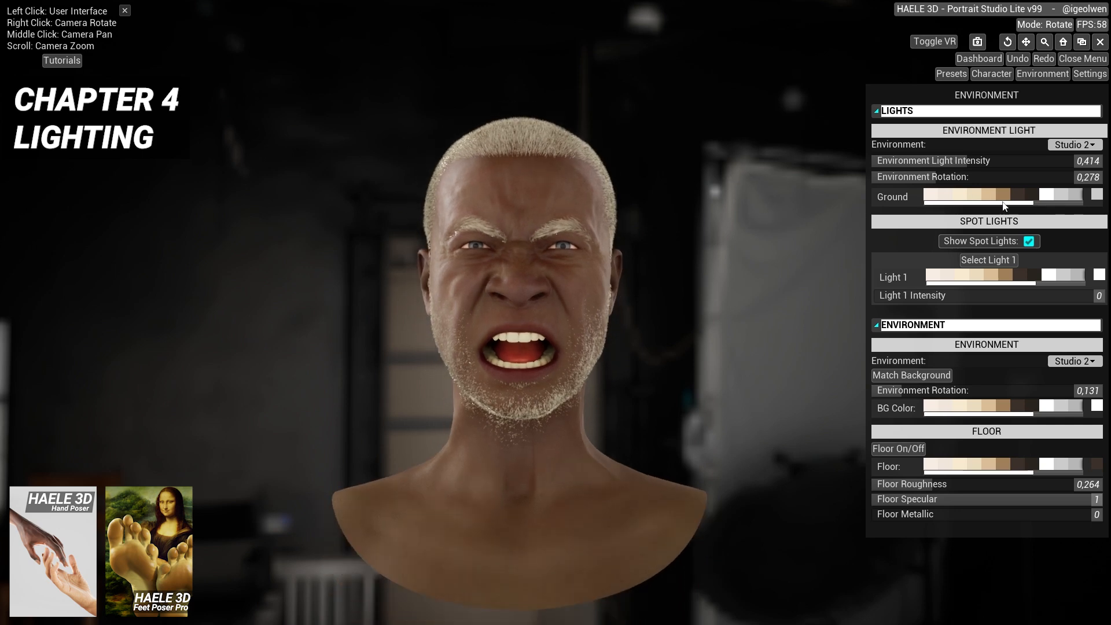
left_click(1048, 196)
left_click(1031, 197)
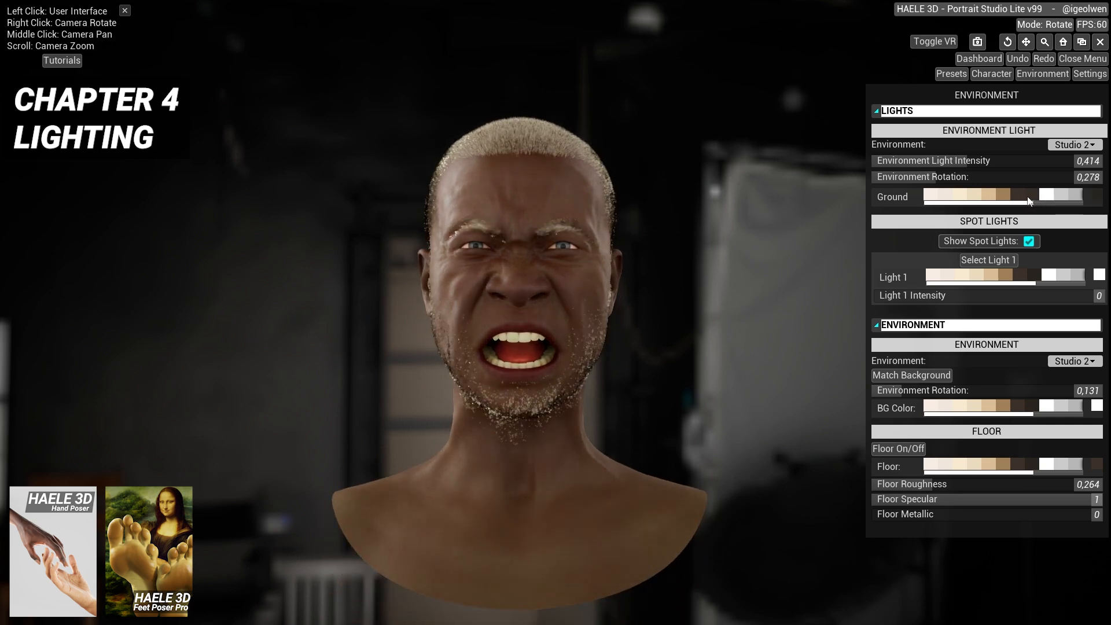
left_click(1005, 196)
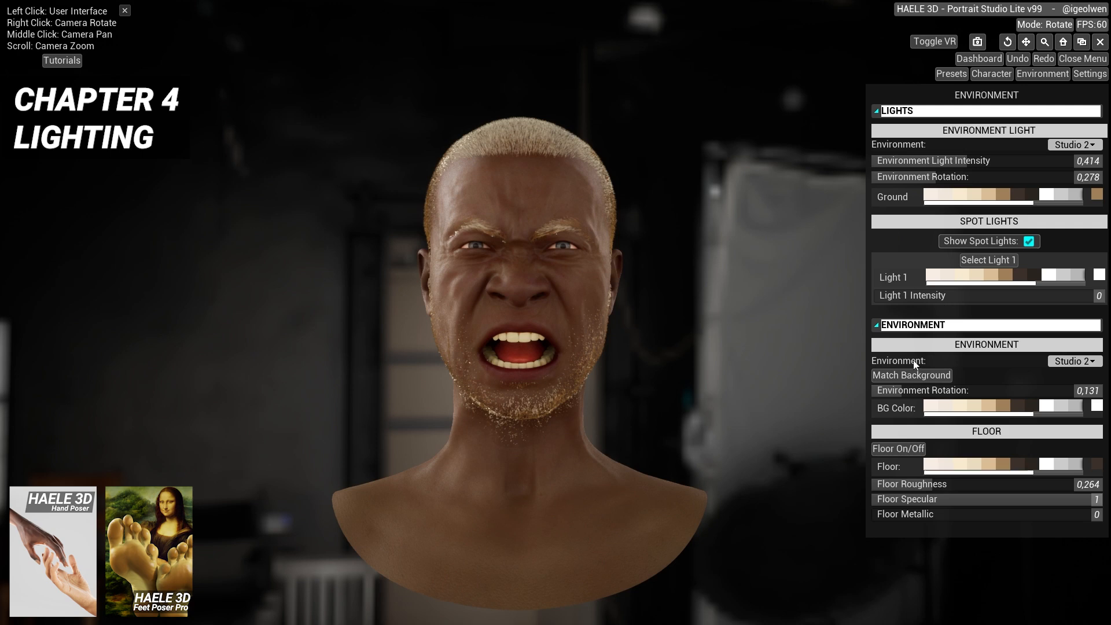
- Toggle the floor on and off several times
left_click(898, 449)
left_click(897, 451)
left_click(898, 450)
left_click(898, 451)
- Try cream, brown, white, dark brown and light tan as the ground colour of the environment light
left_click(948, 197)
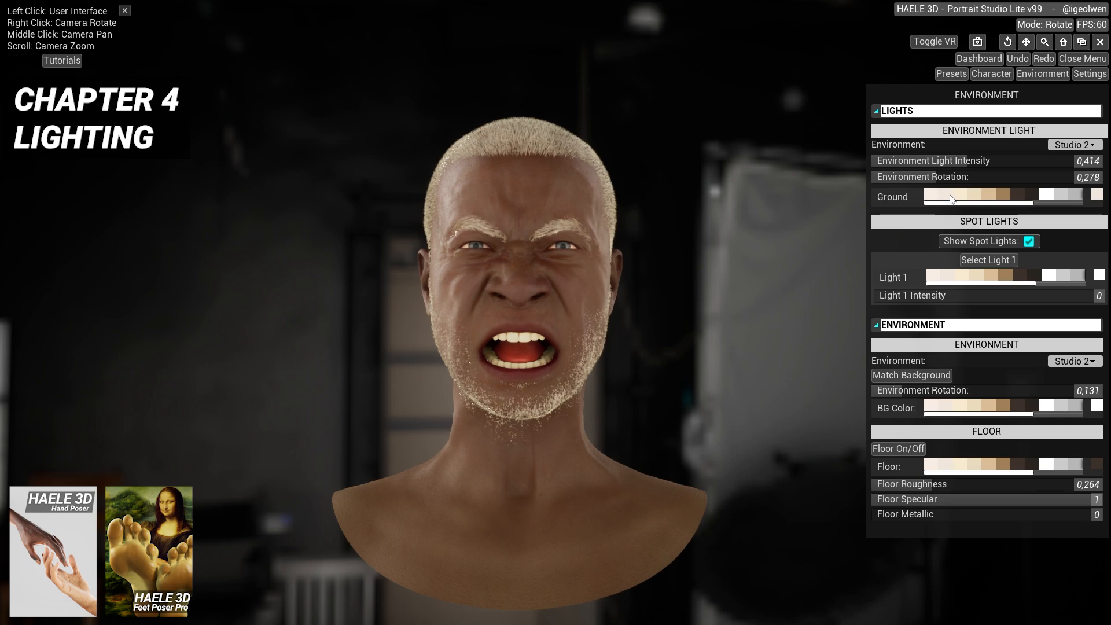
left_click(1006, 197)
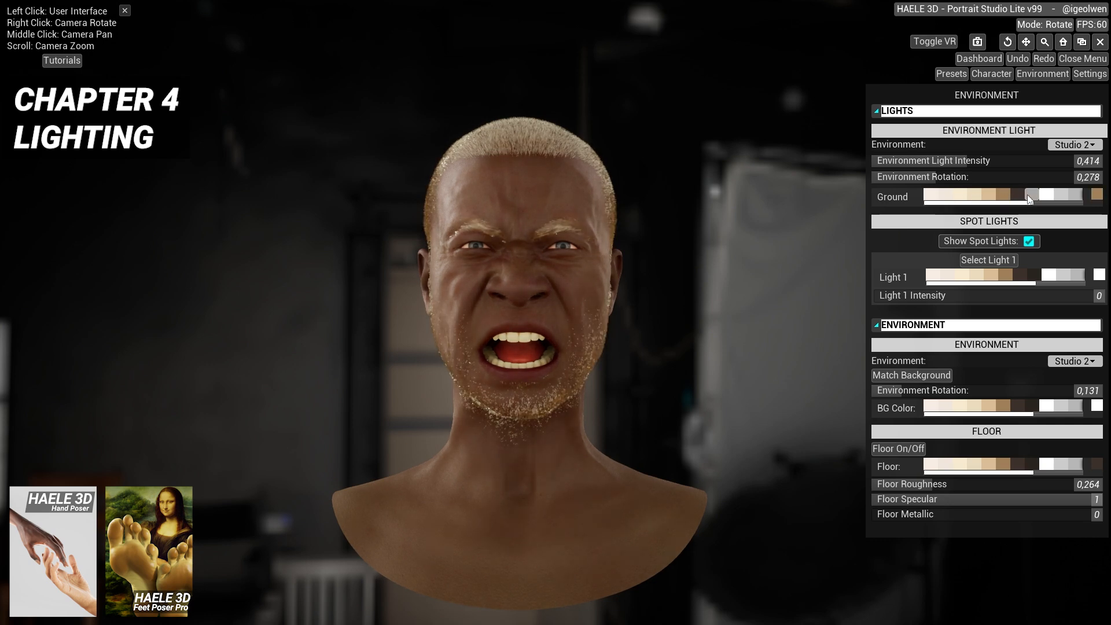
left_click(1046, 194)
scroll(965, 195, "down", 2)
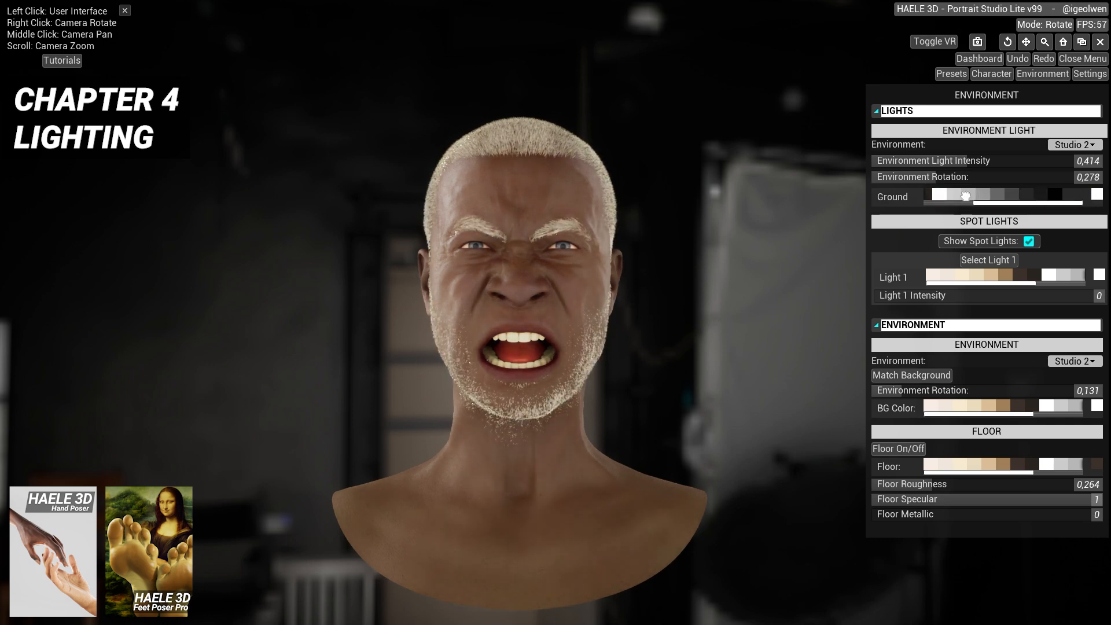
scroll(966, 195, "up", 1)
left_click(1018, 196)
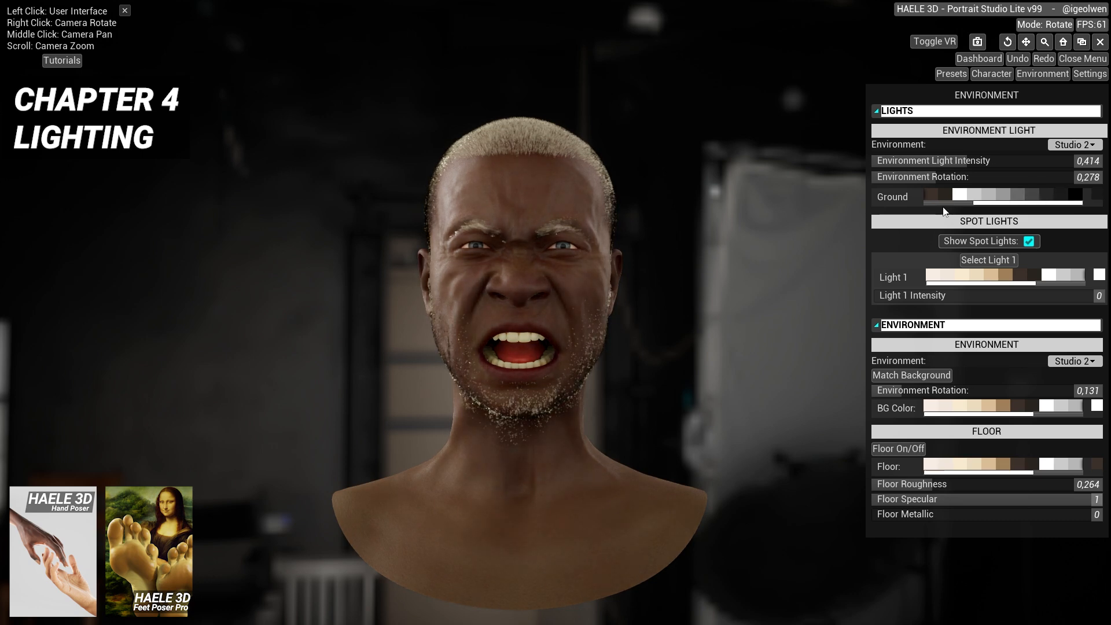
right_click_drag(974, 199, 1053, 199)
left_click(978, 197)
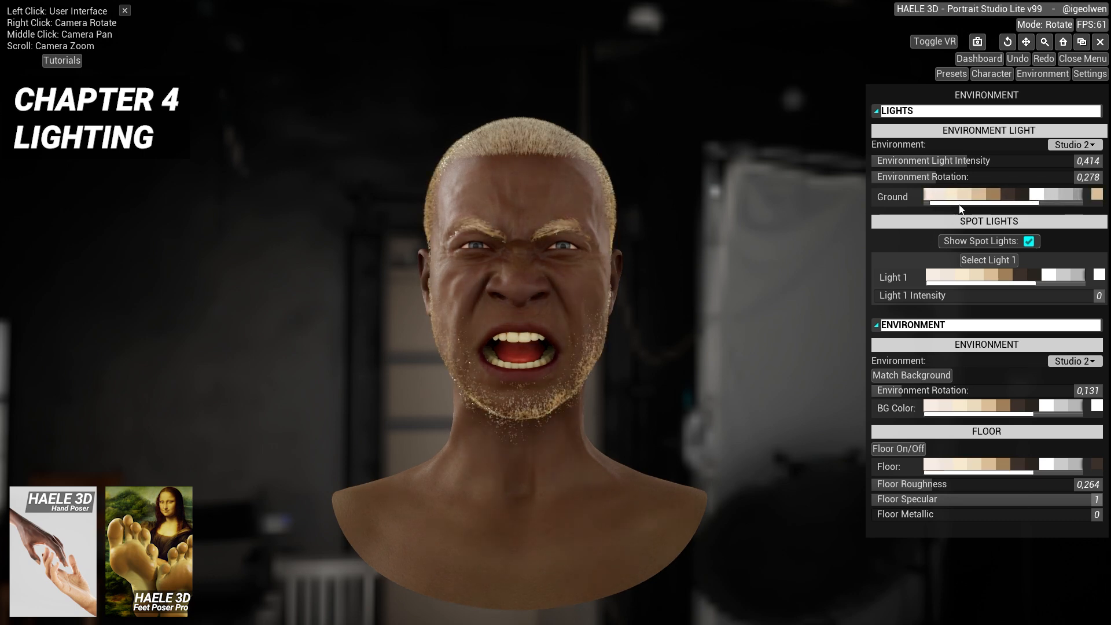
scroll(758, 262, "up", 2)
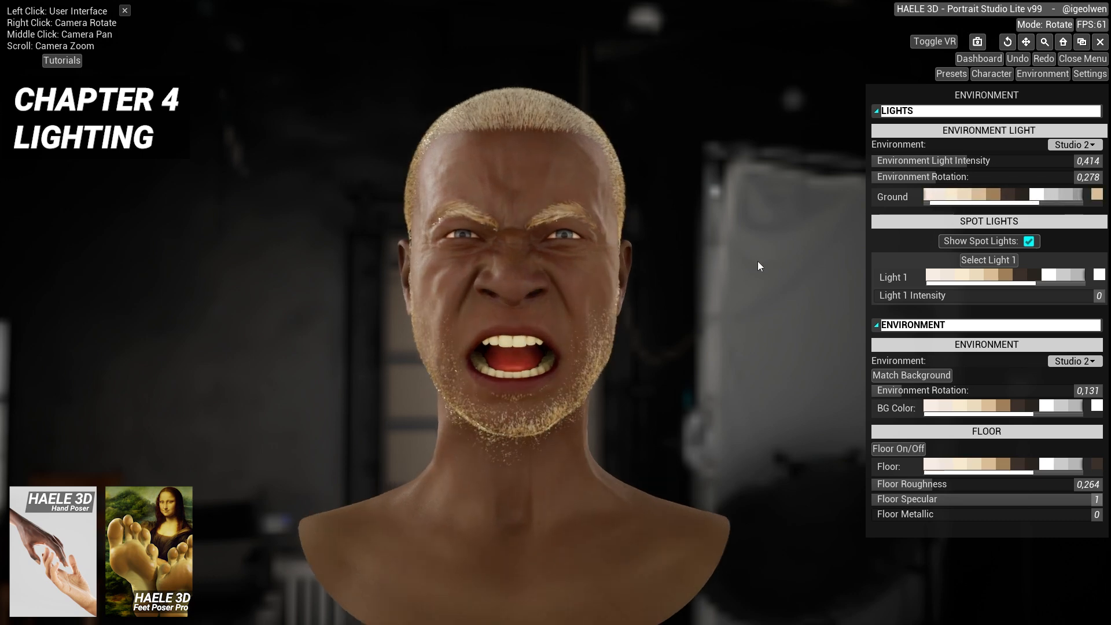
- Show the spot light beam in the scene and set the ground light colour to brown
left_click(1029, 242)
left_click(1002, 200)
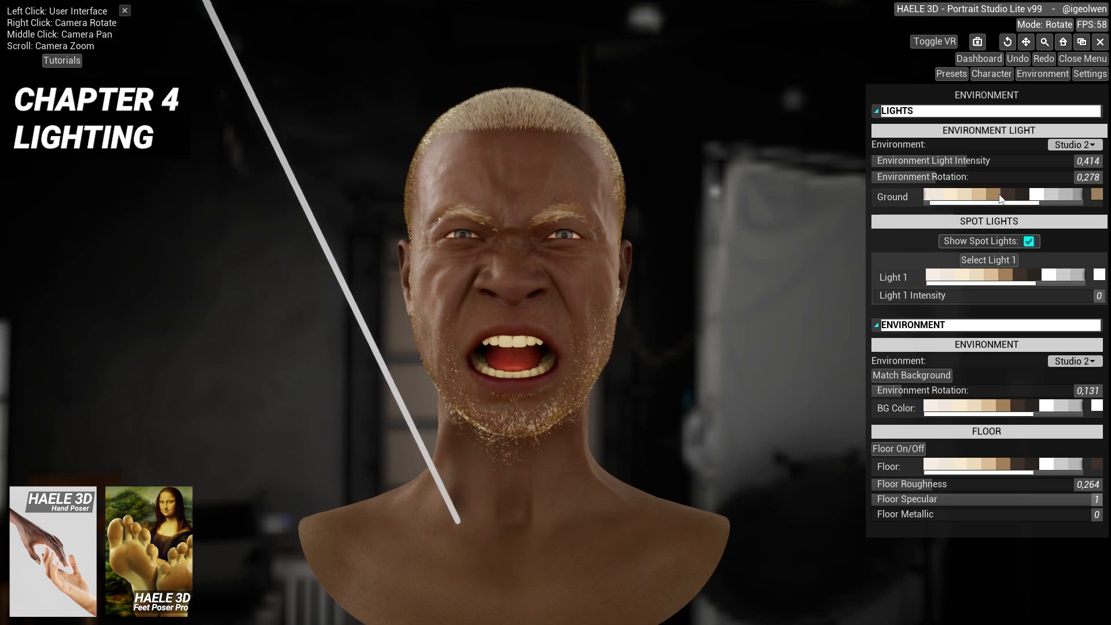
scroll(705, 233, "up", 1)
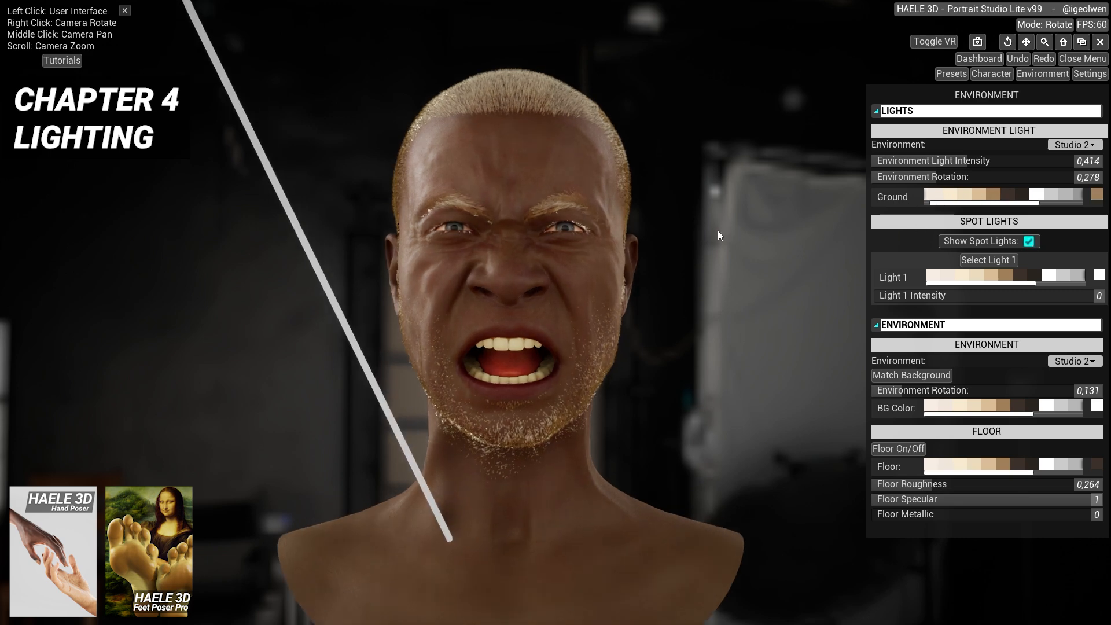
- Select Light 1 for positioning and raise its intensity to 0.508
left_click(988, 260)
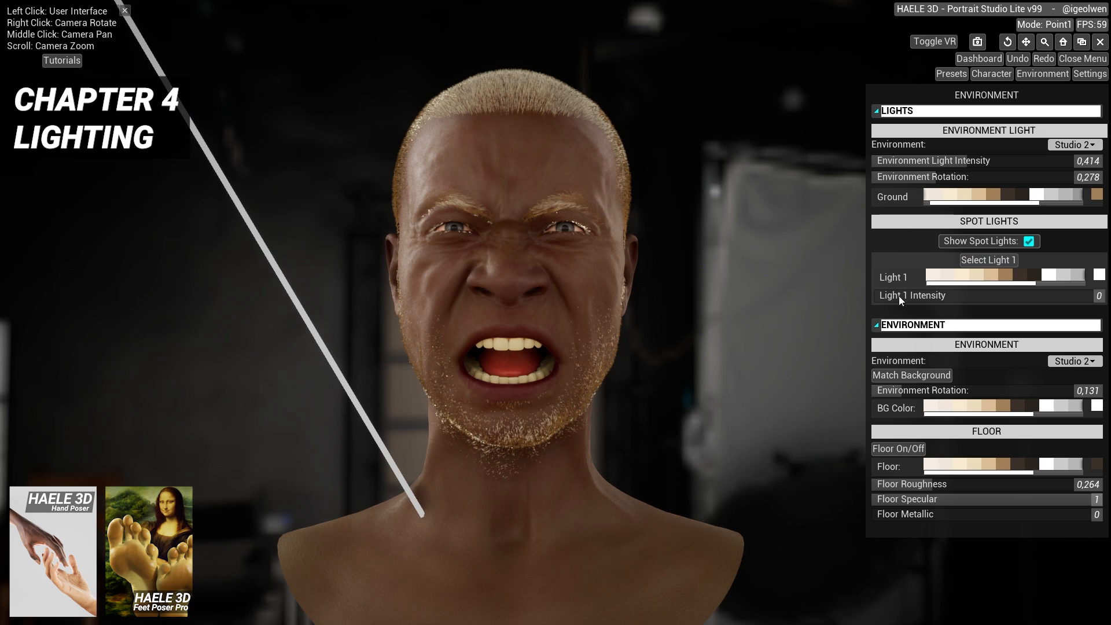
left_click_drag(898, 297, 992, 295)
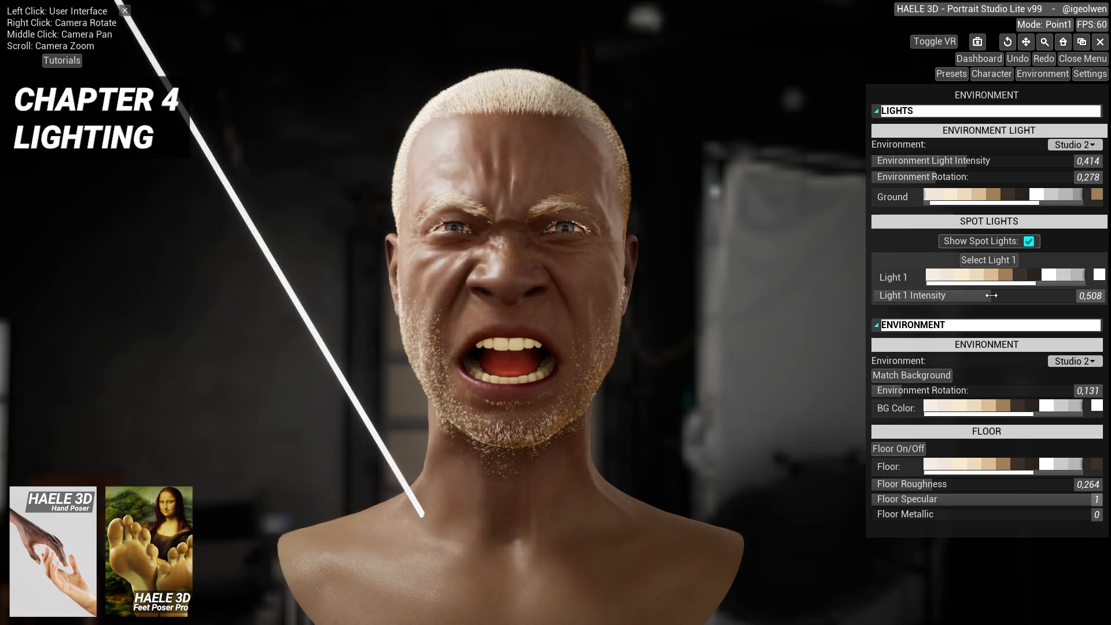
- Lower the environment light intensity to 0.169 and move Light 1 around the head from one side to the other
left_click_drag(939, 160, 905, 160)
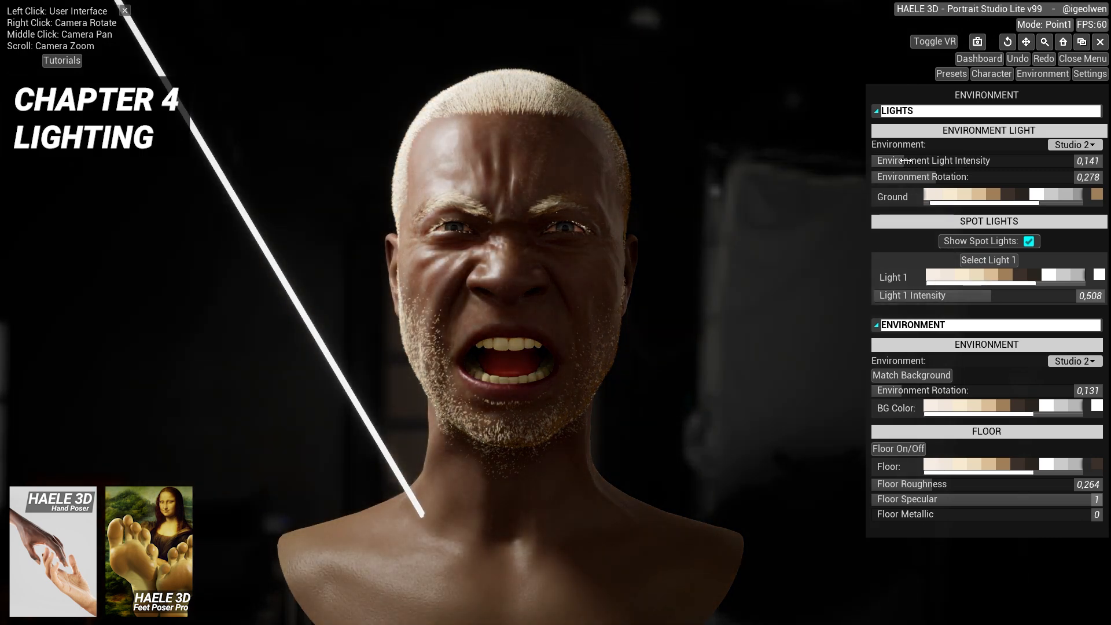
left_click(977, 261)
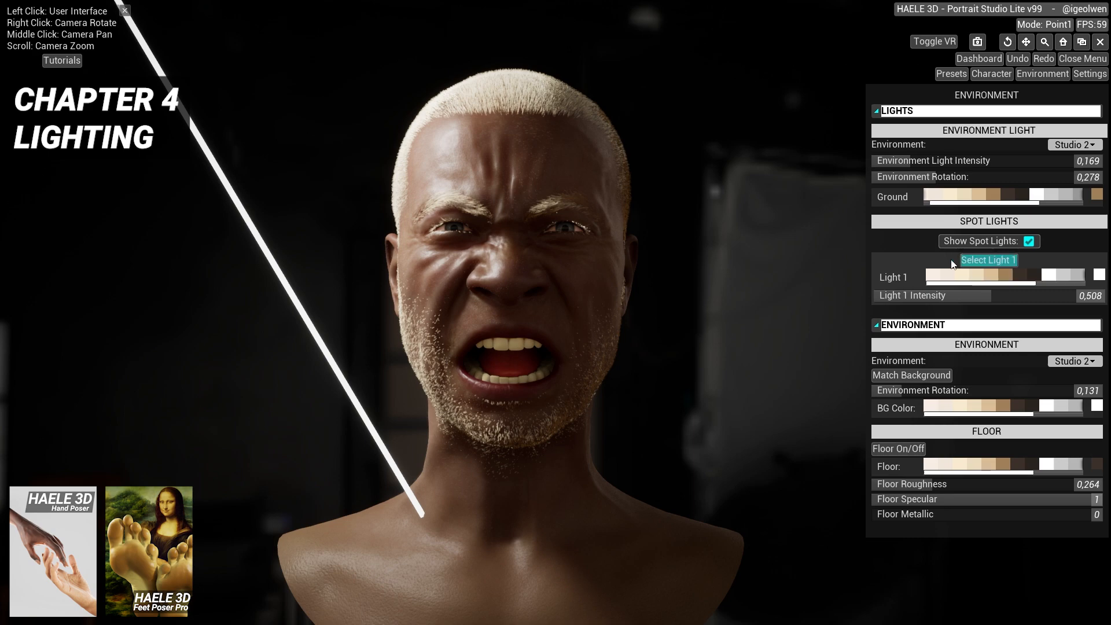
left_click_drag(709, 283, 1109, 293)
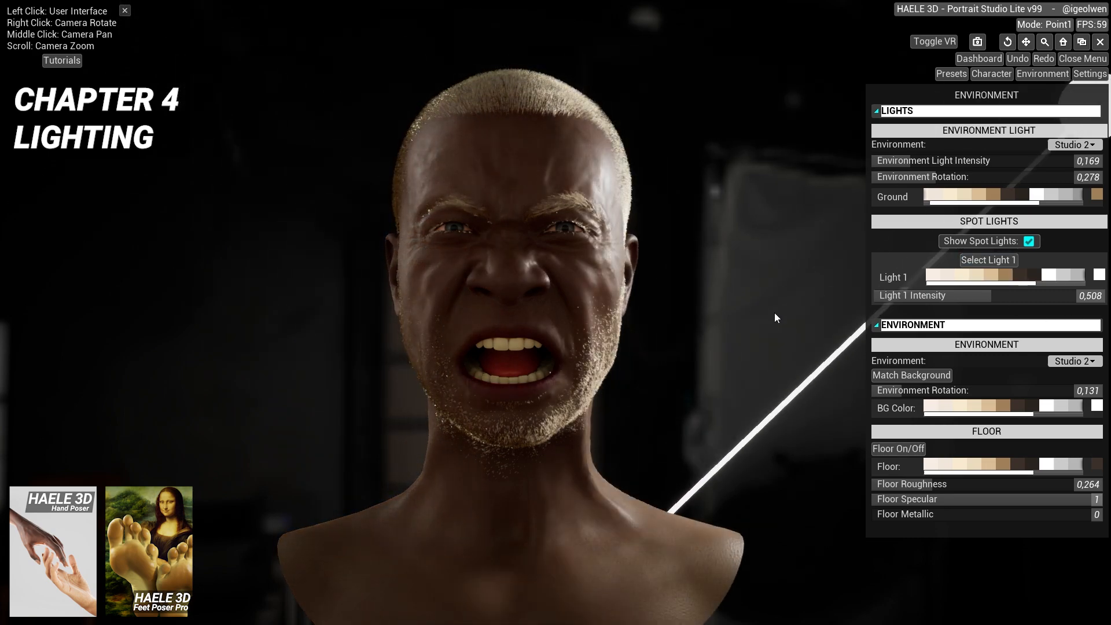
left_click_drag(774, 312, 1110, 301)
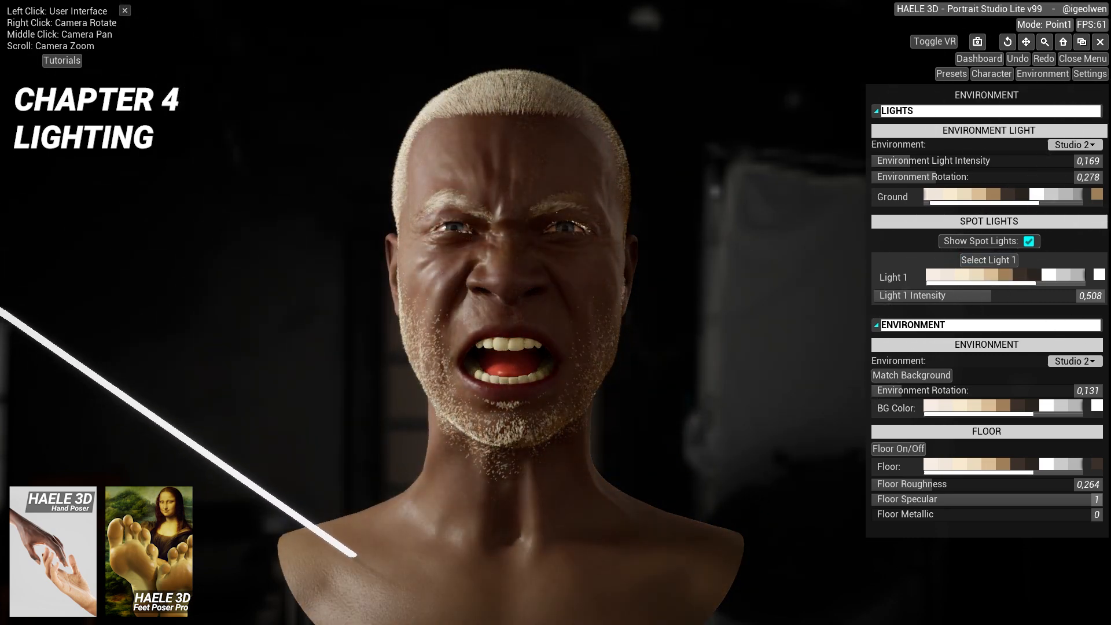
- Try tan as the Light 1 colour, return it to white and raise the Light 1 intensity to 1
left_click(1006, 277)
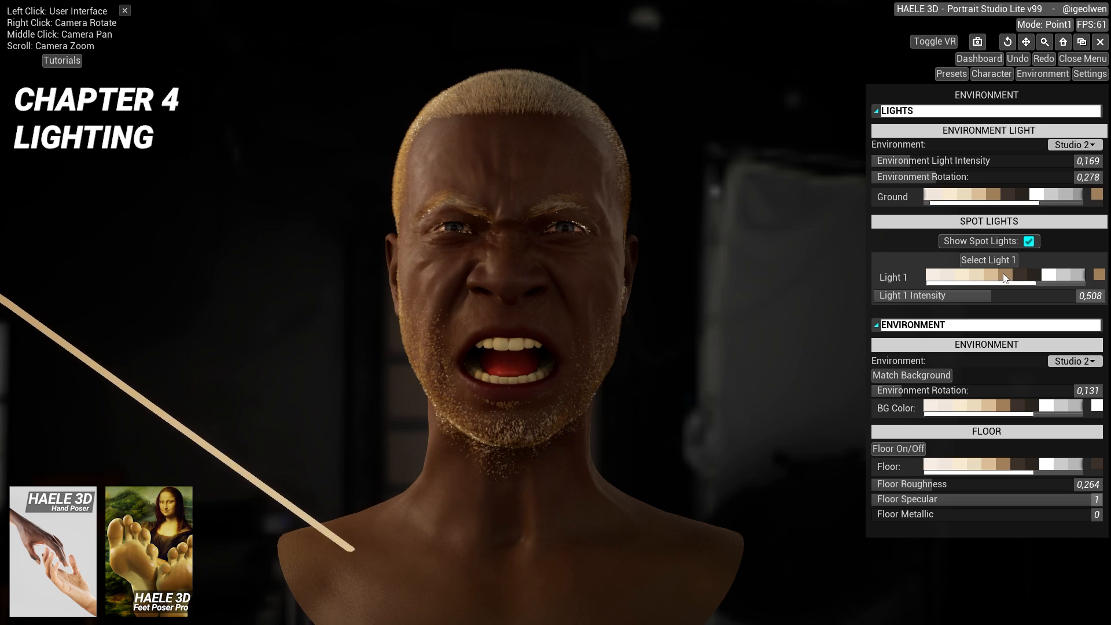
left_click(1056, 277)
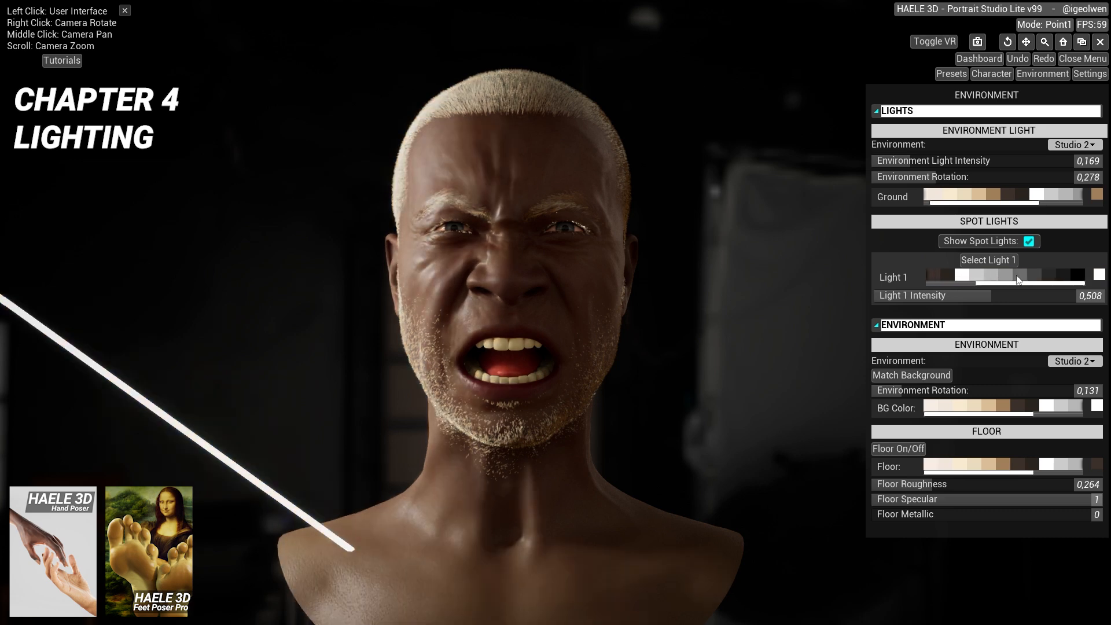
left_click(1019, 278)
left_click(974, 279)
left_click_drag(981, 297, 1103, 296)
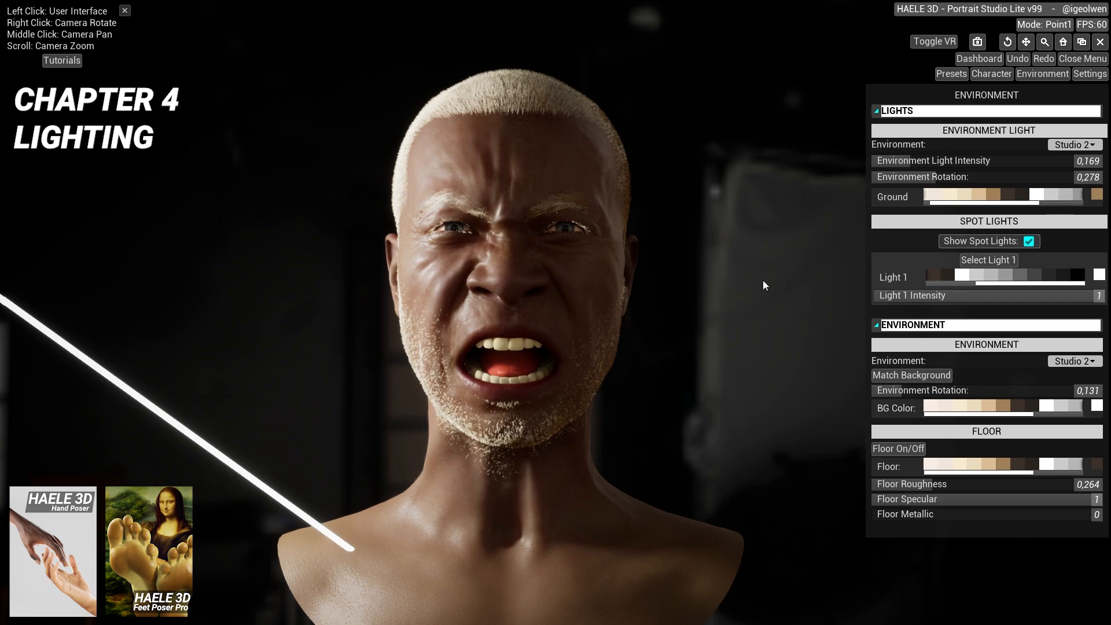
- Drop the environment light intensity to 0, set Light 1 to 0.773 and move it across to the opposite side above the face
left_click_drag(762, 280, 991, 298)
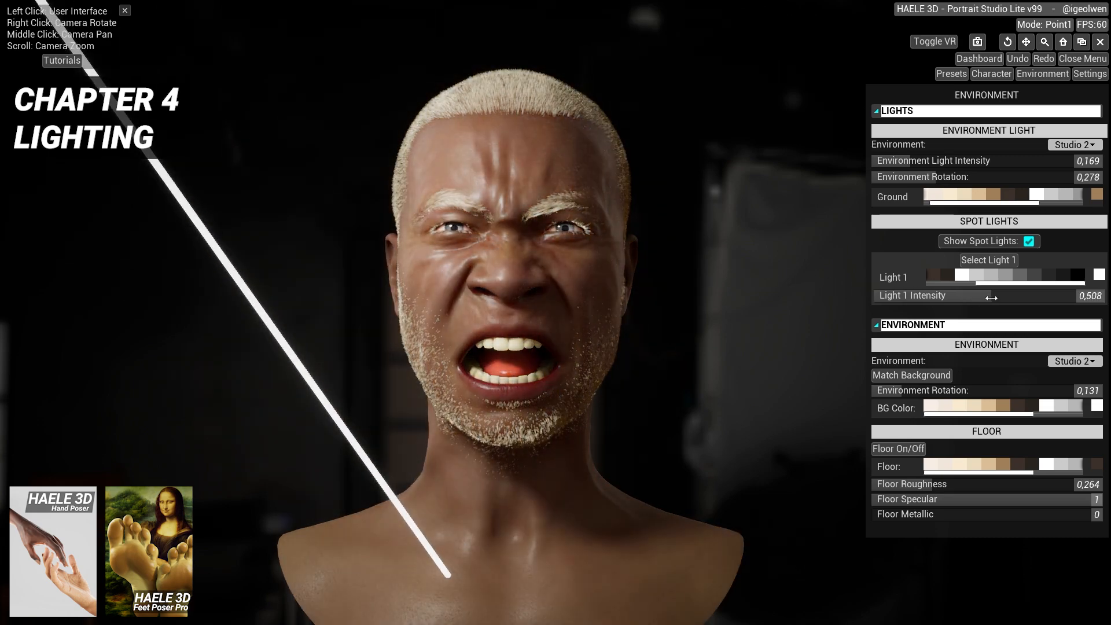
left_click_drag(703, 207, 828, 162)
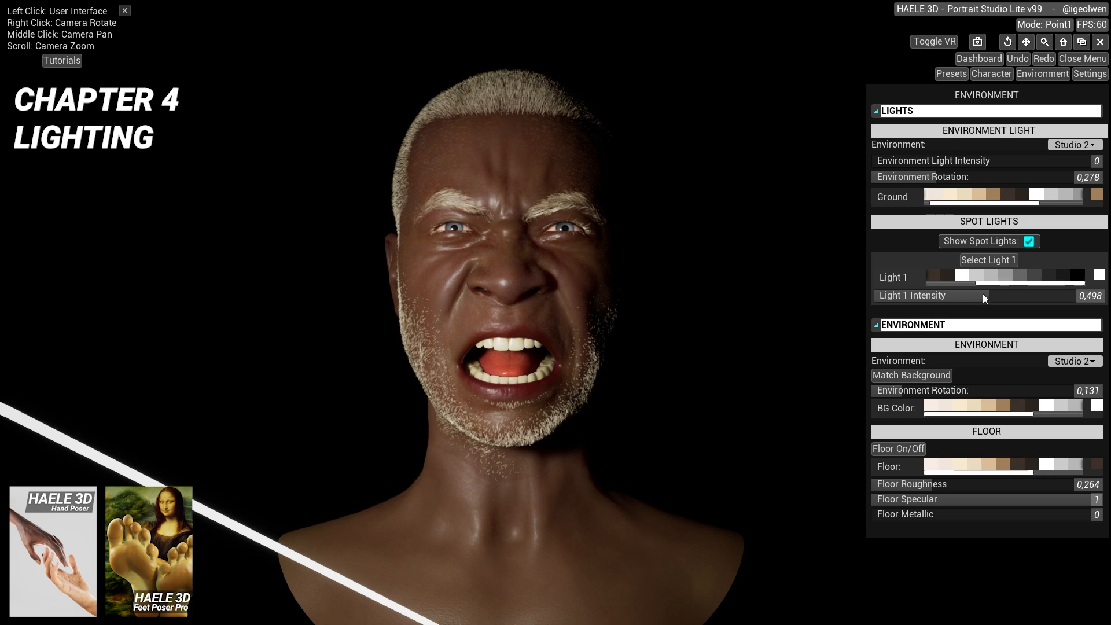
left_click_drag(982, 296, 1052, 296)
left_click_drag(831, 280, 972, 280)
left_click_drag(738, 266, 588, 228)
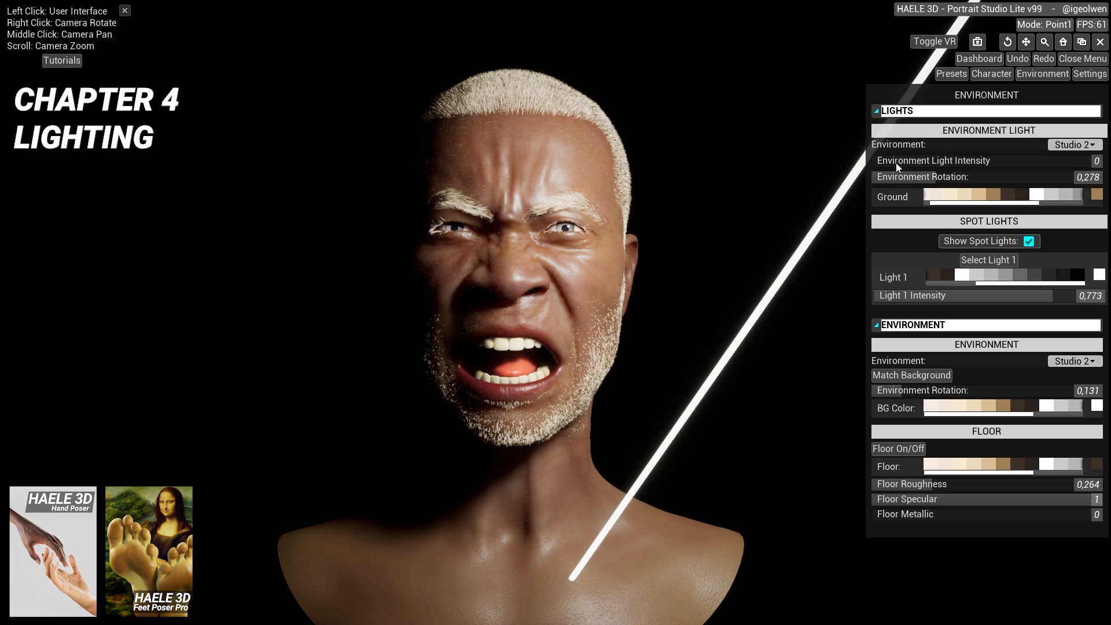
- Balance the lighting with environment light intensity at 0.301 and Light 1 intensity at 0.437
left_click_drag(896, 162, 942, 162)
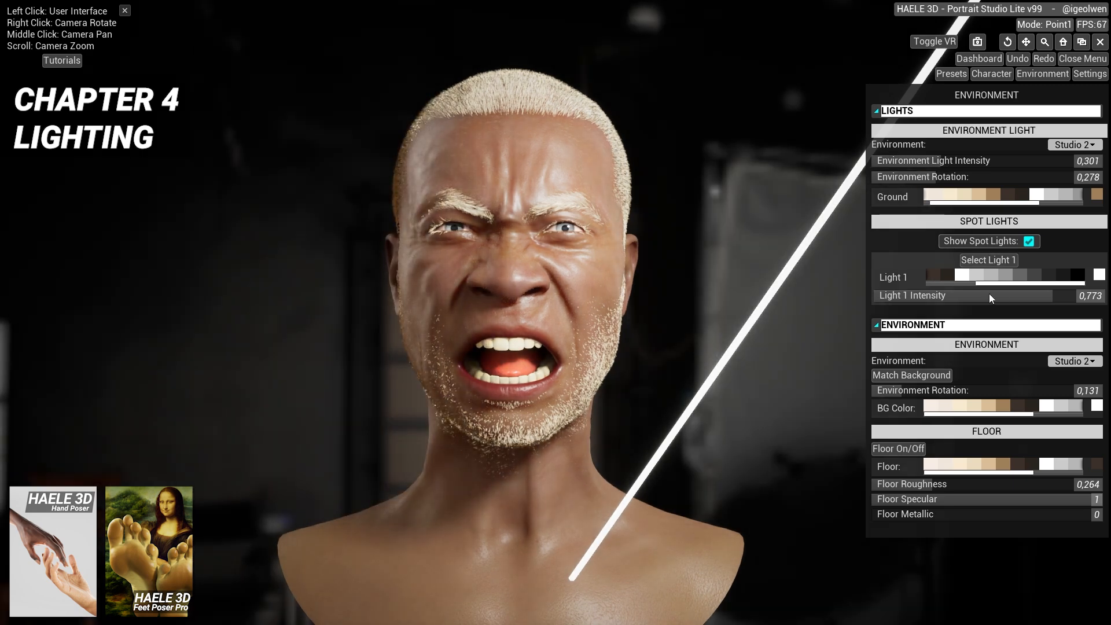
left_click_drag(990, 297, 975, 294)
- Switch the environment to Room and on to Blocky Studio
left_click(1049, 363)
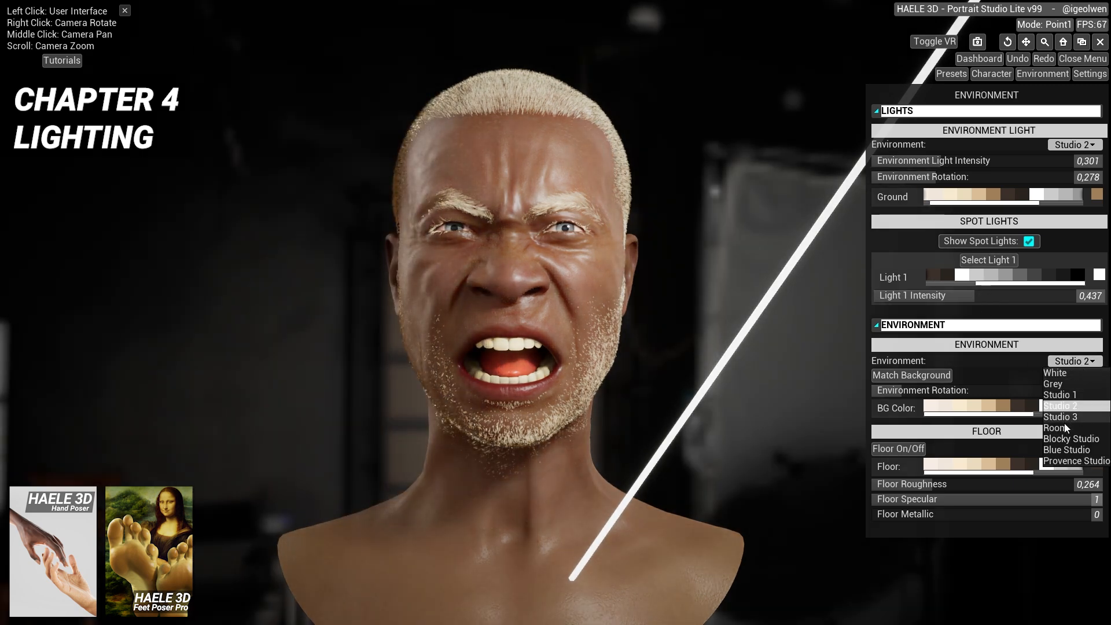
left_click(1062, 404)
left_click(1082, 363)
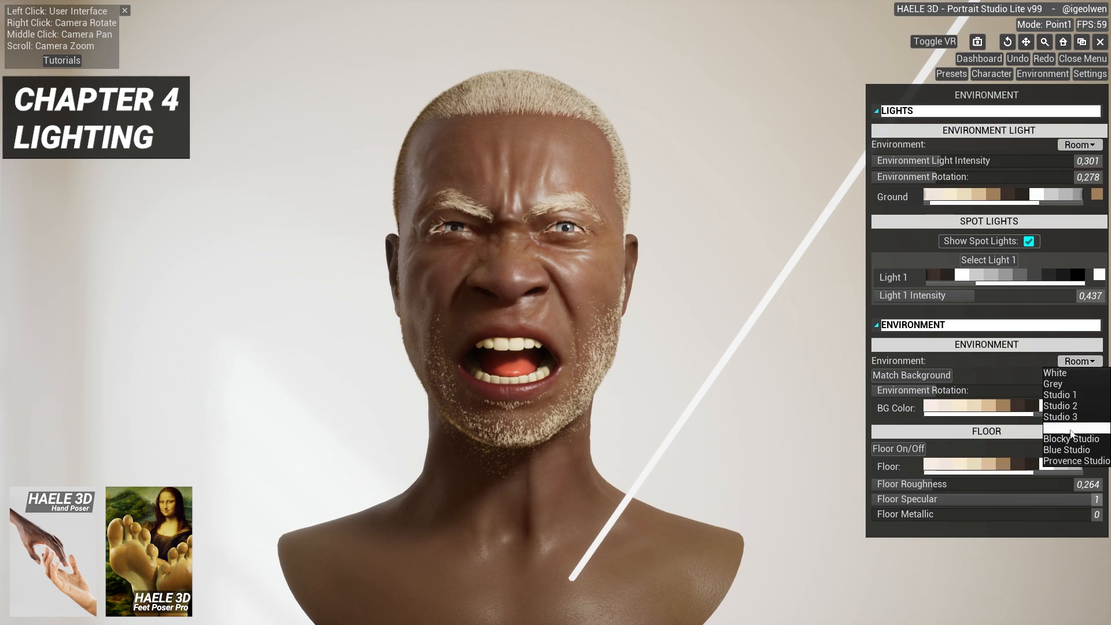
left_click(1065, 435)
- Try cream, tan, brown, dark brown and white as the background colour, ending on dark grey
left_click(944, 408)
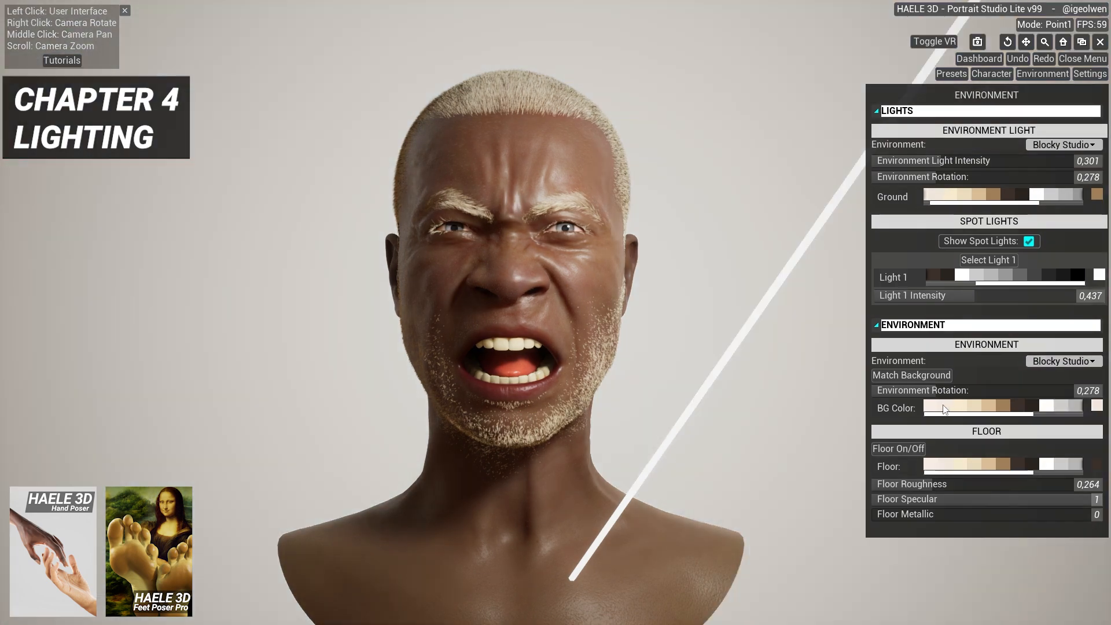
left_click(986, 410)
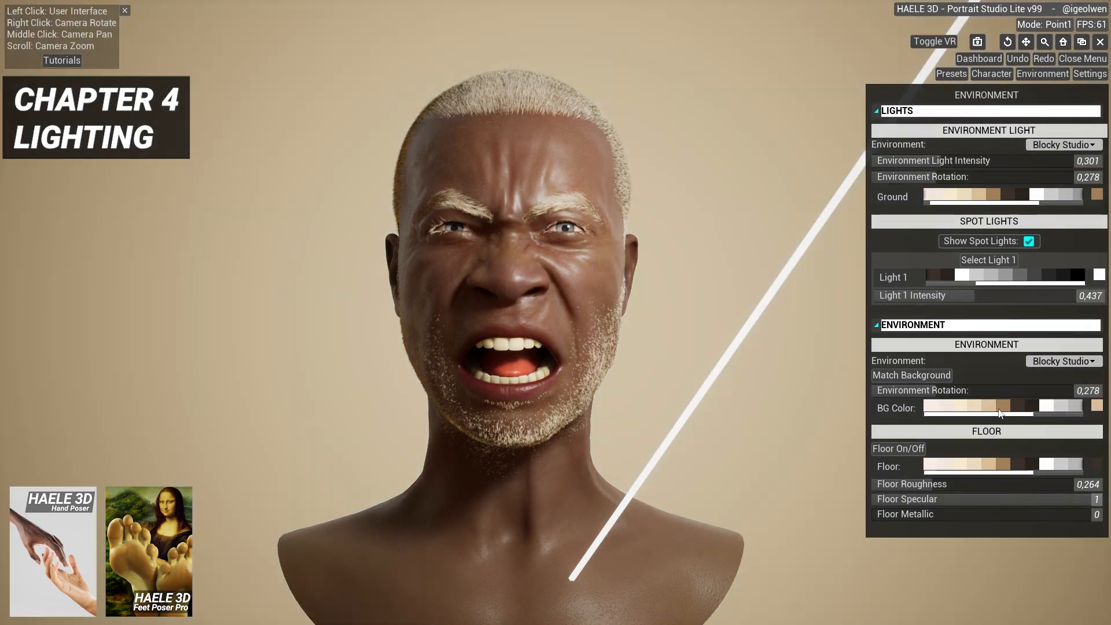
left_click(1008, 413)
left_click(1024, 412)
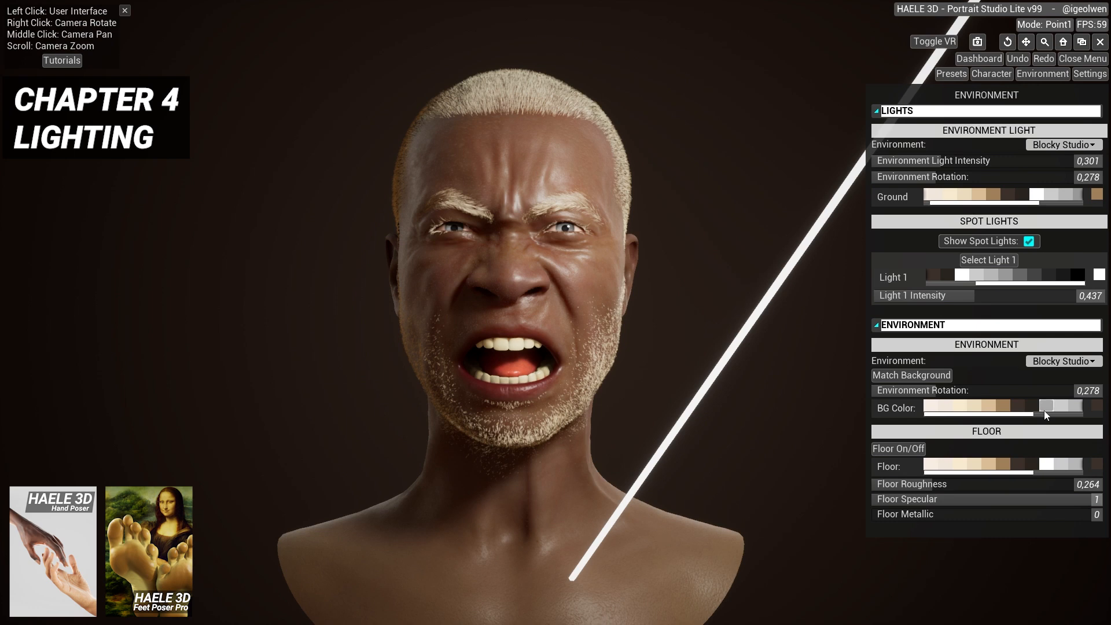
left_click(1047, 407)
left_click_drag(1071, 411, 1007, 413)
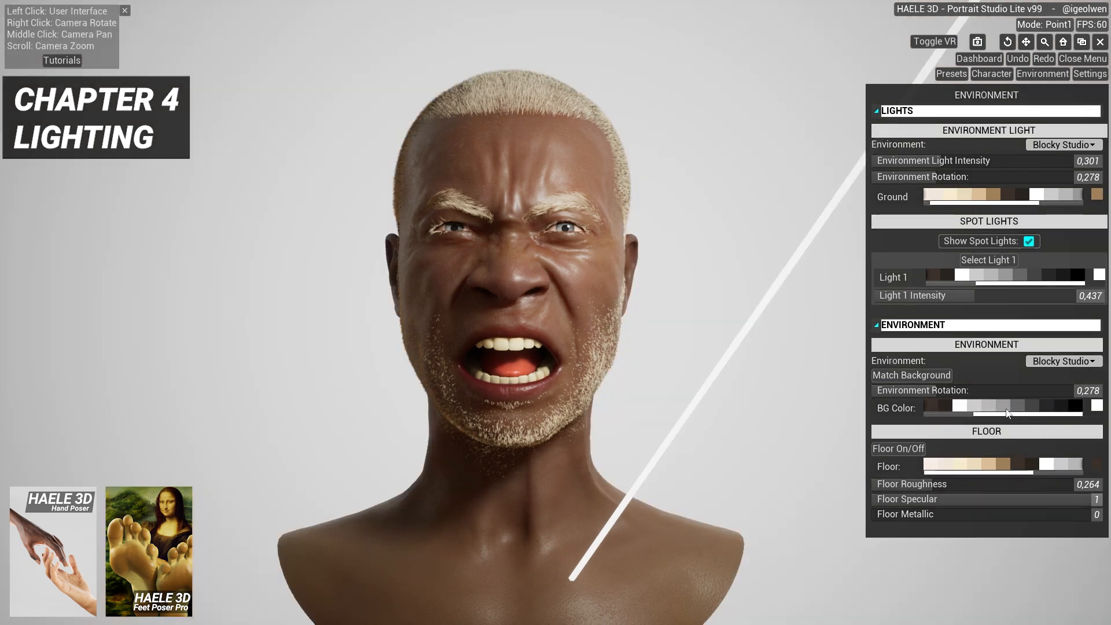
left_click(1008, 413)
left_click(1020, 413)
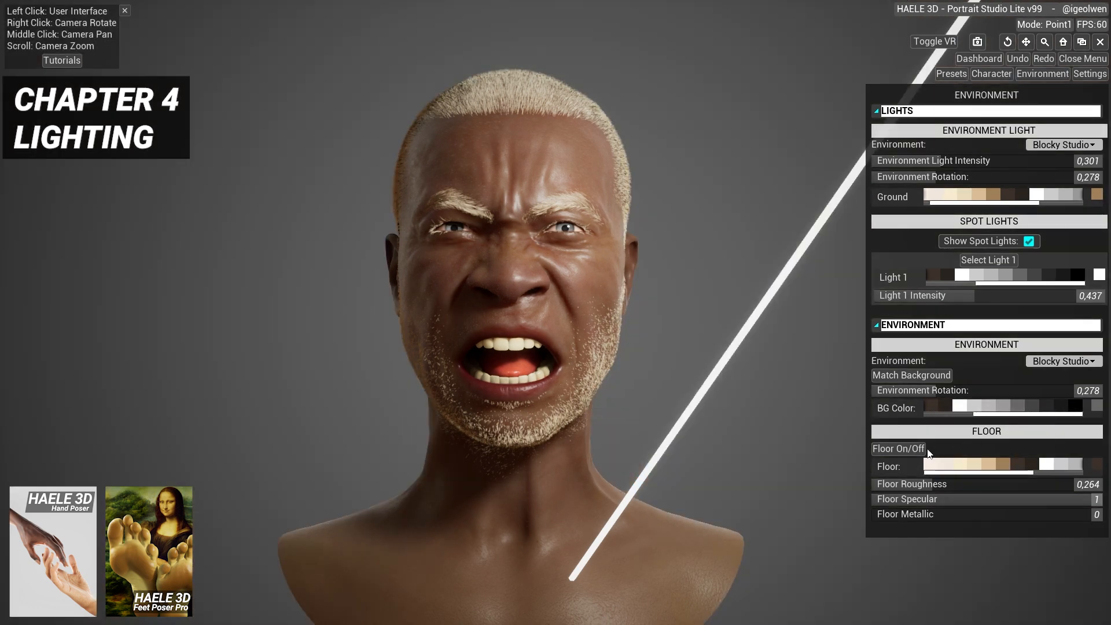
- Turn on the floor and try cream, brown and dark brown as its colour
scroll(663, 356, "down", 3)
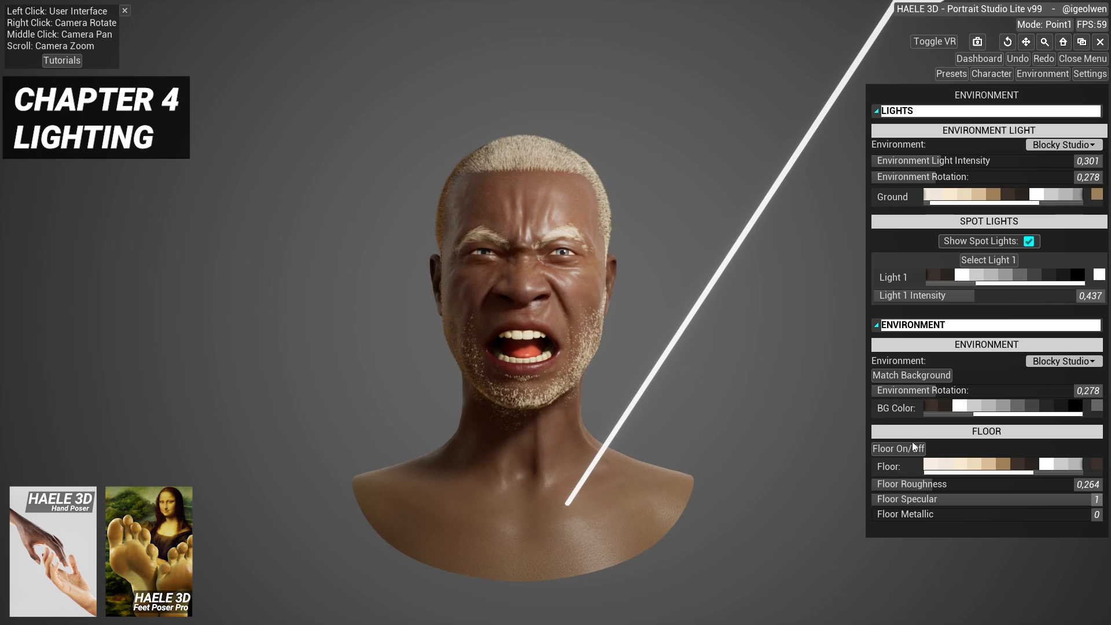
left_click(906, 449)
left_click(944, 466)
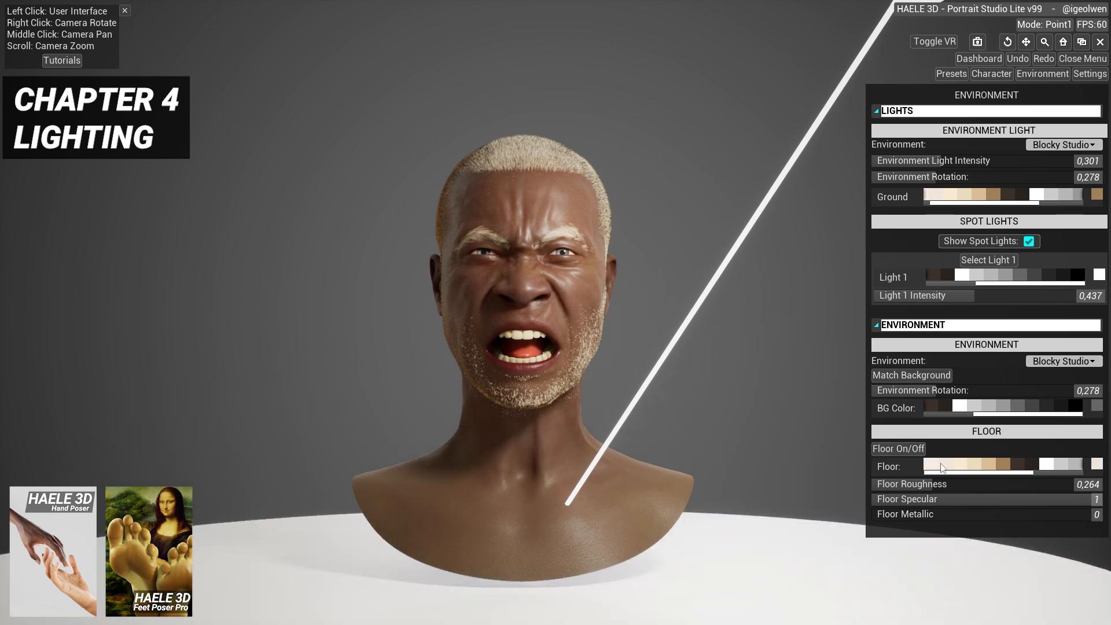
left_click(1002, 464)
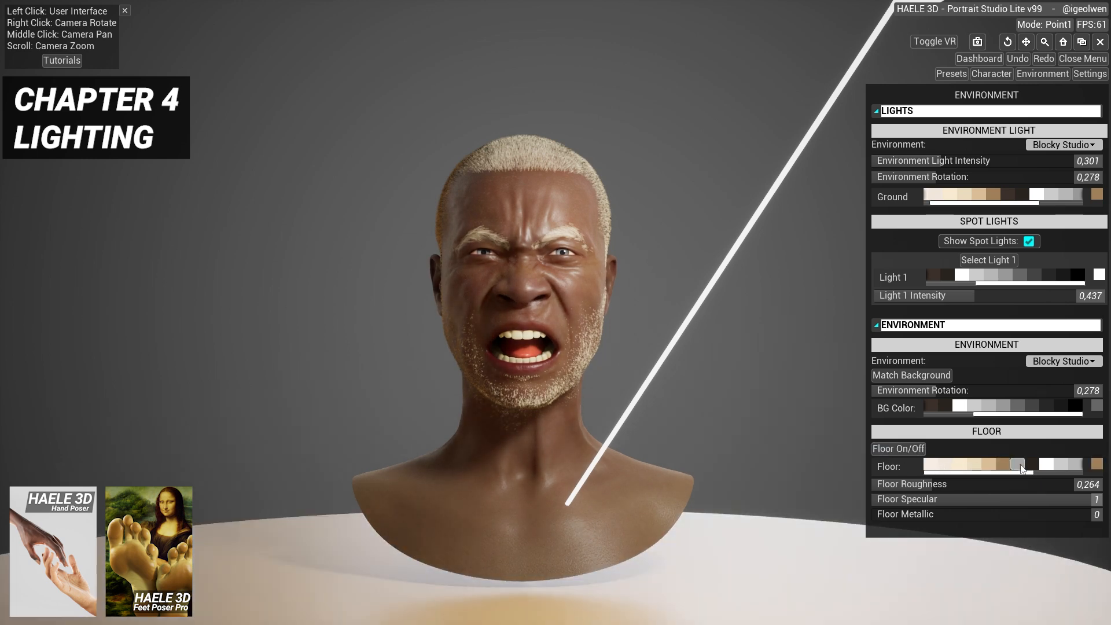
left_click(1018, 465)
left_click(1032, 466)
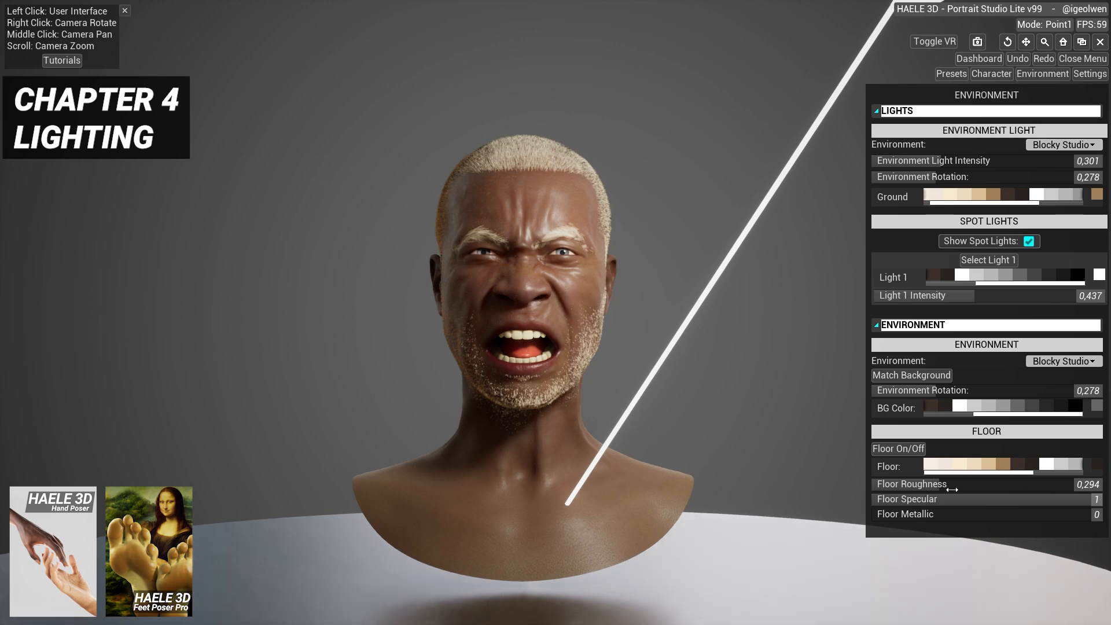
- Raise the floor roughness to 1 and try tan, cream and white as the floor colour
left_click_drag(951, 490, 1045, 491)
left_click(990, 464)
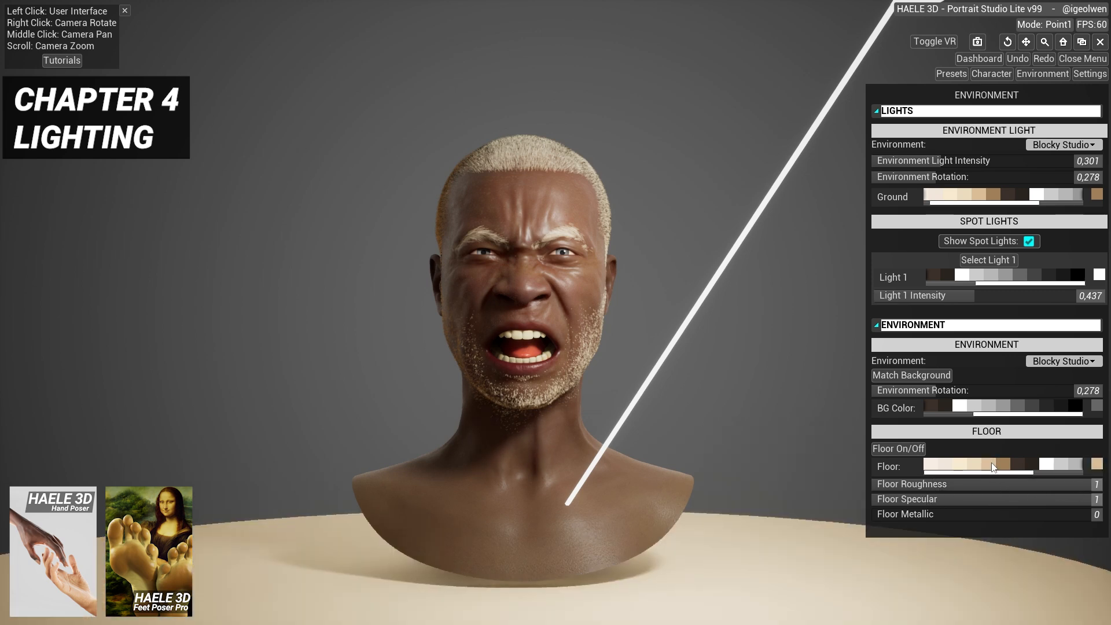
left_click(962, 464)
left_click(1048, 465)
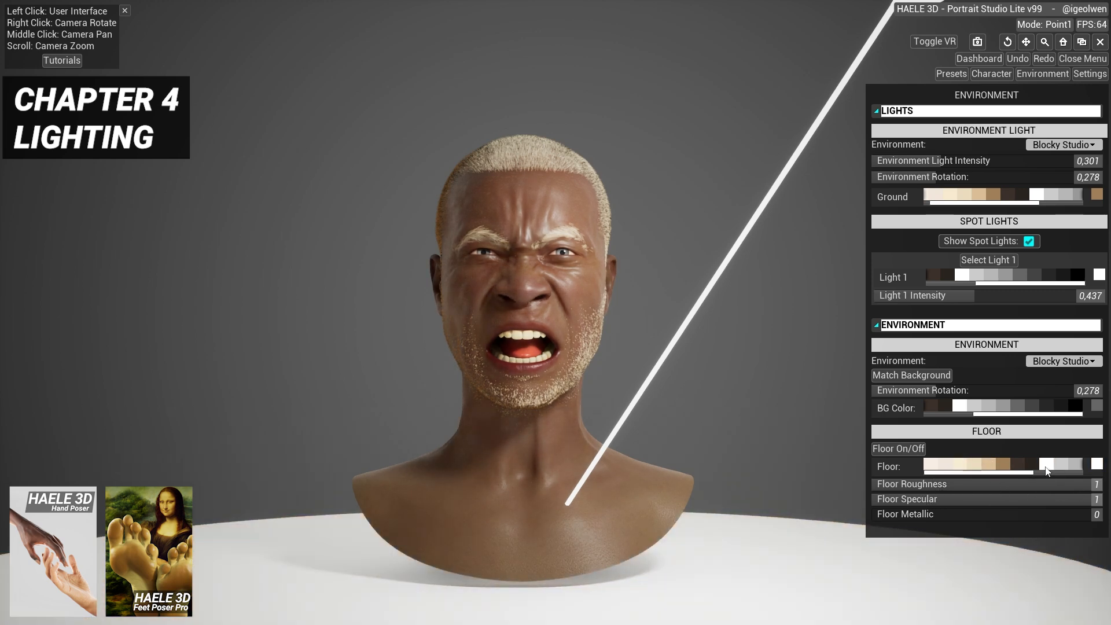
- Make the floor reflective with roughness 0, specular 0.766 and metallic 0.89
mouse_move(1027, 499)
left_mouse_down()
mouse_move(874, 500)
mouse_move(884, 484)
mouse_move(950, 500)
mouse_move(1047, 500)
left_mouse_up()
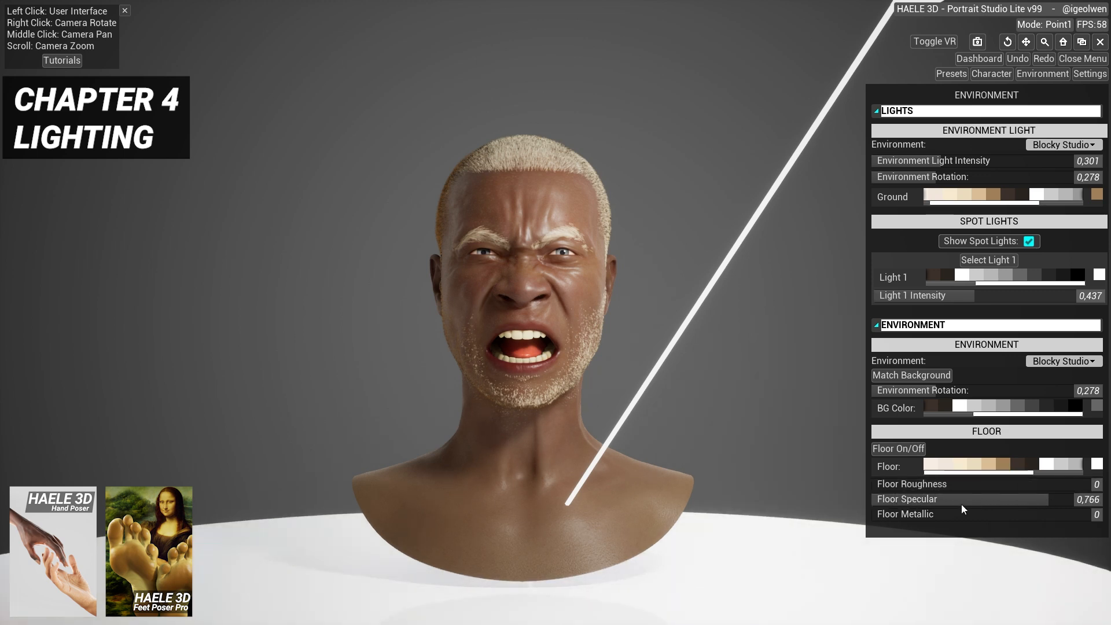
left_click_drag(926, 514, 1076, 514)
scroll(741, 439, "down", 3)
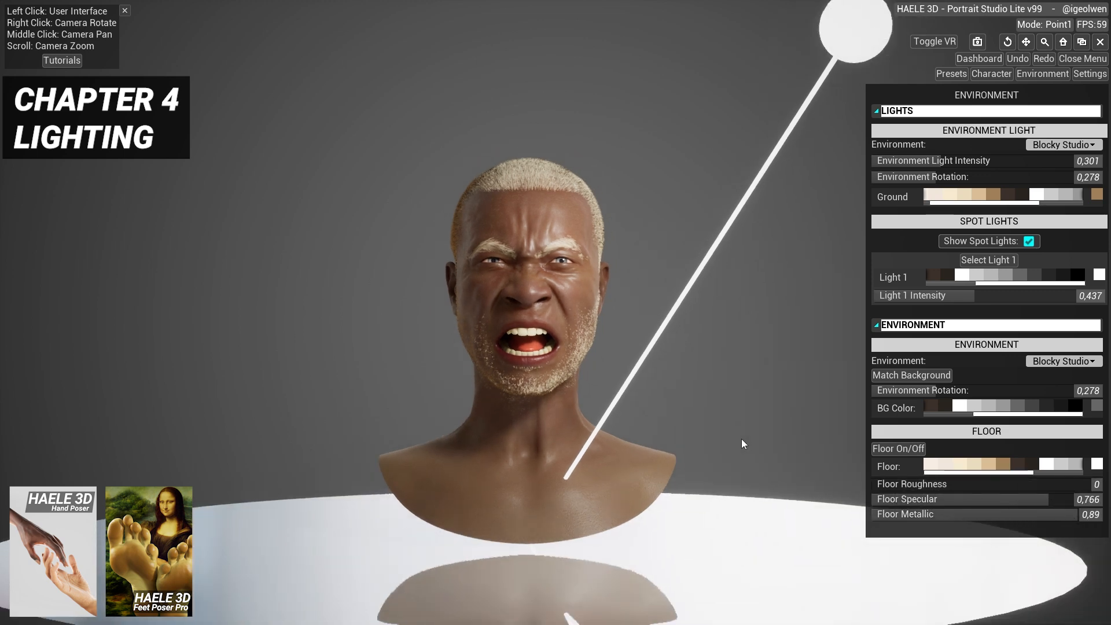
- Try tan and dark brown as the colour of the reflective floor and adjust its surface sliders
left_click(997, 470)
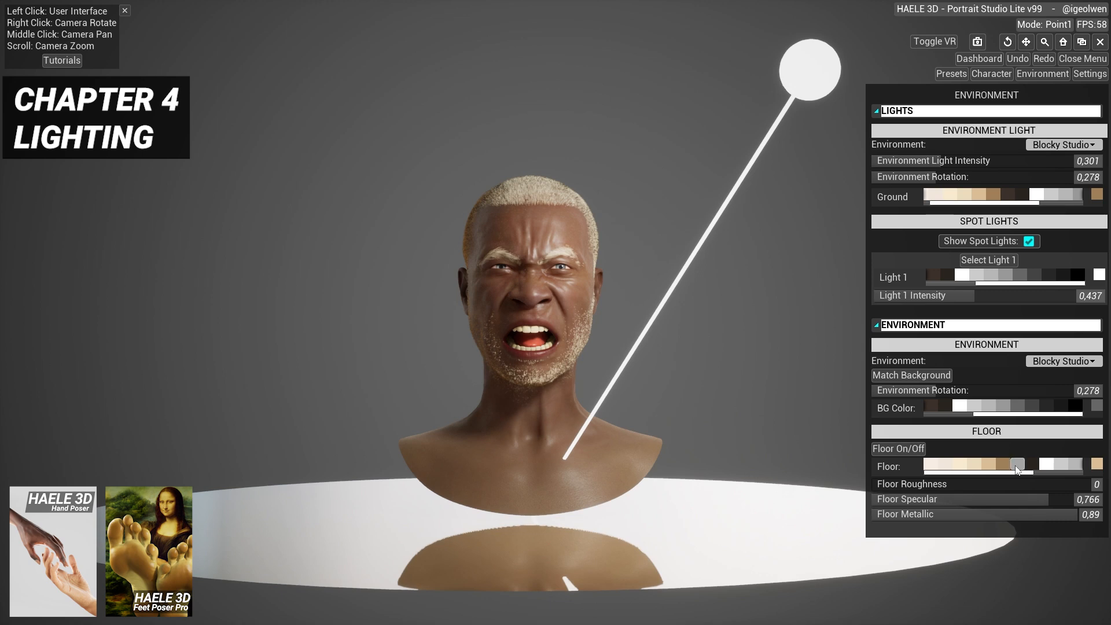
left_click(1018, 467)
left_click_drag(907, 484, 897, 514)
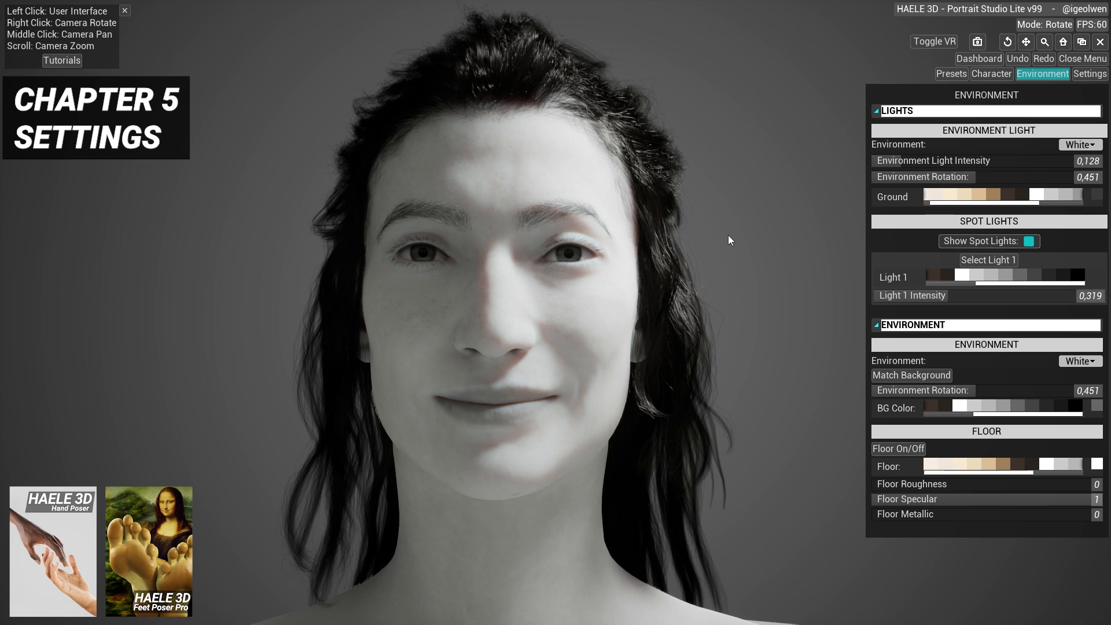
- Open the settings, expand the Camera section and collapse the Save and Load sections
left_click(1088, 76)
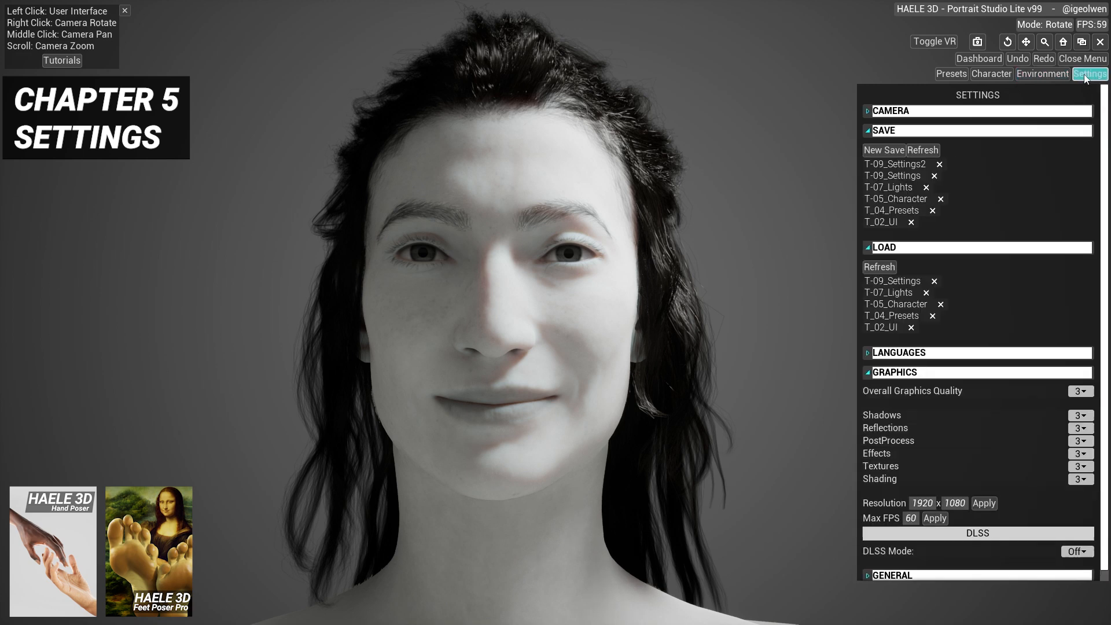
left_click(951, 111)
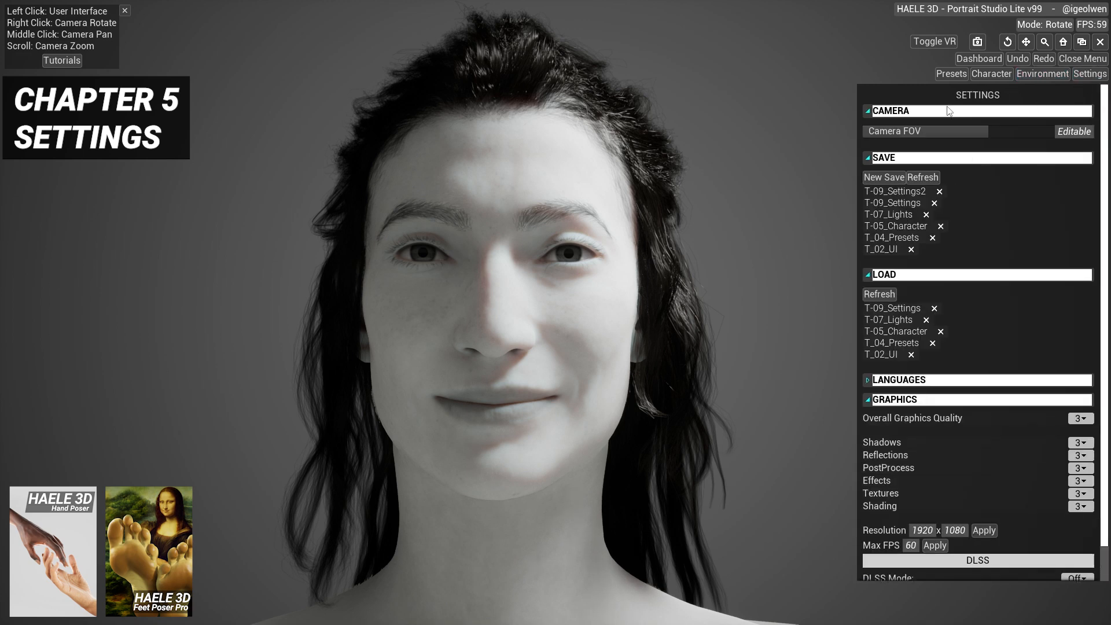
left_click(914, 158)
left_click(914, 177)
- Try a camera FOV of 0 on the bust
left_click(916, 132)
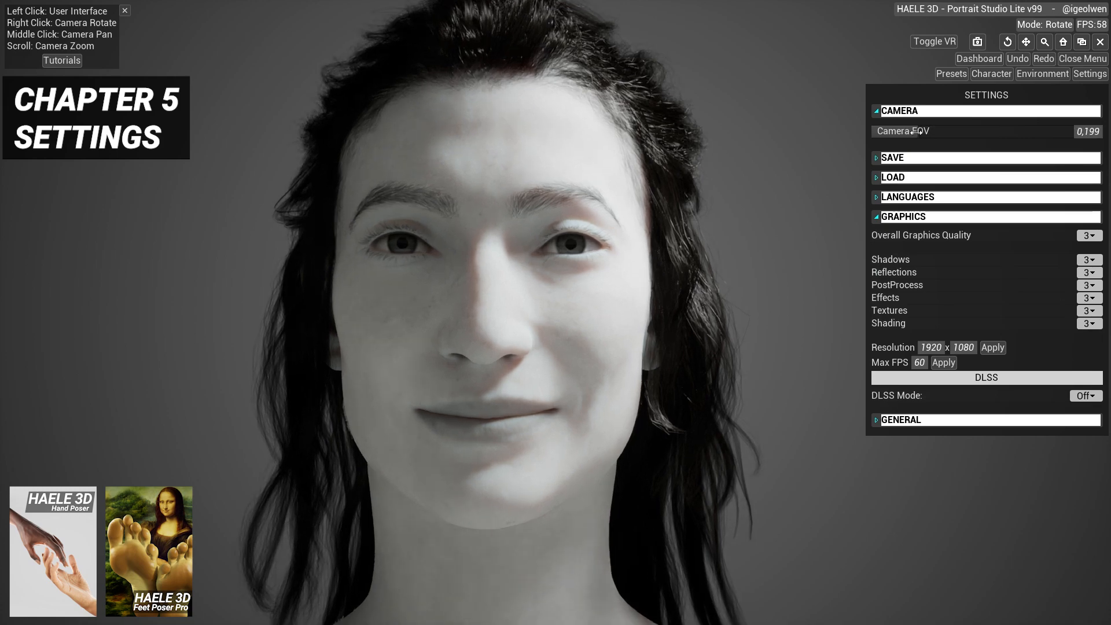
left_click_drag(916, 132, 865, 135)
scroll(619, 200, "down", 6)
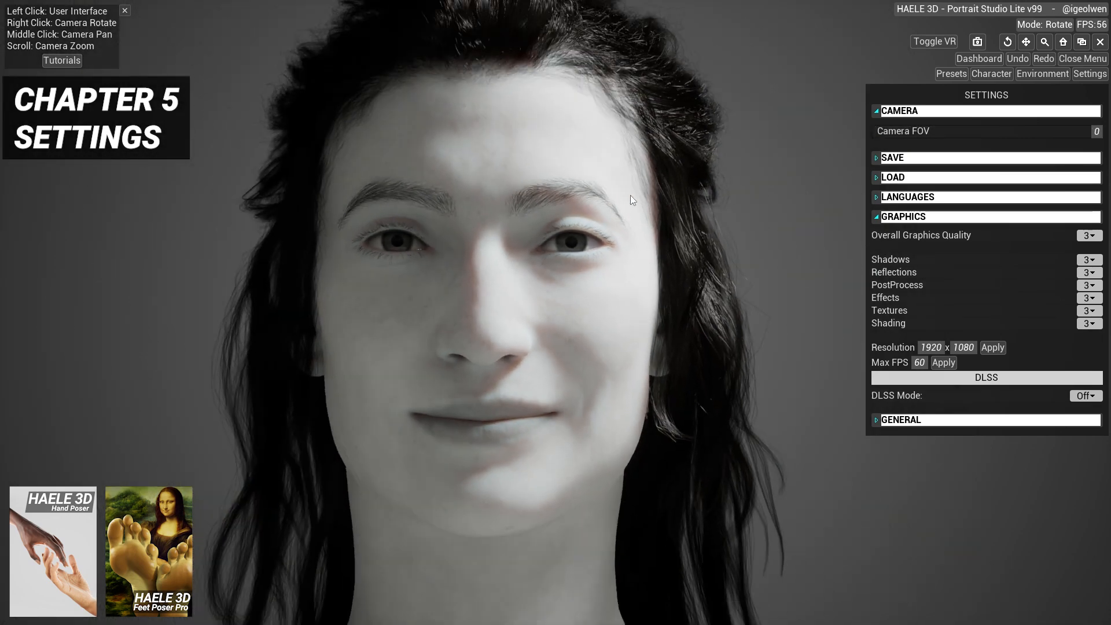
right_click_drag(891, 150, 694, 227)
- Set the camera FOV to 0.569 and inspect the portrait up close from another angle
left_click_drag(871, 133, 1003, 132)
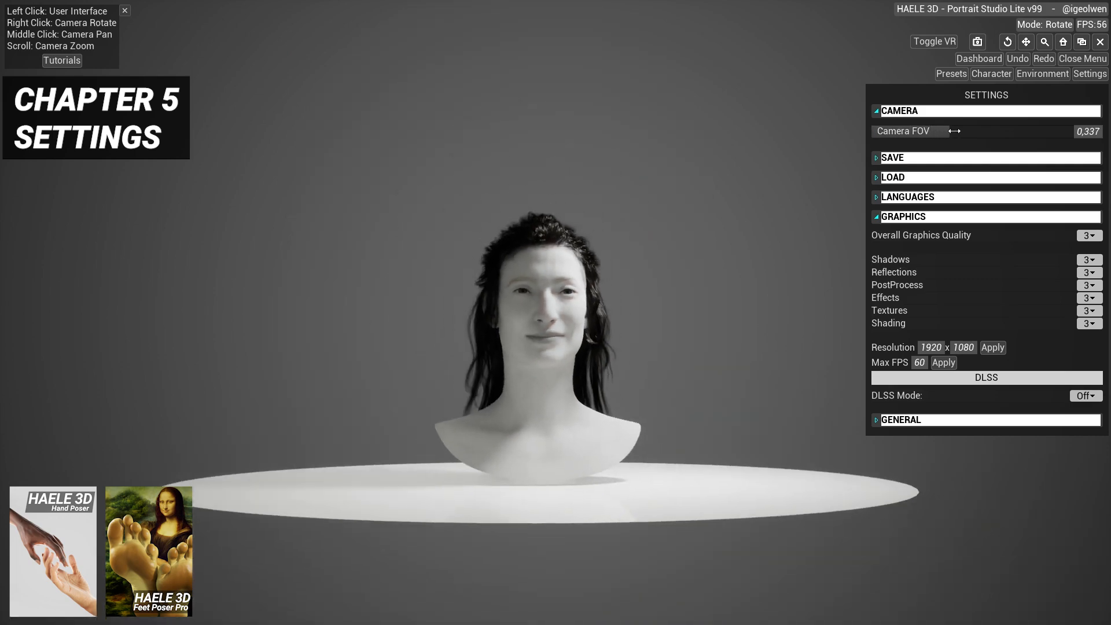
scroll(586, 277, "up", 10)
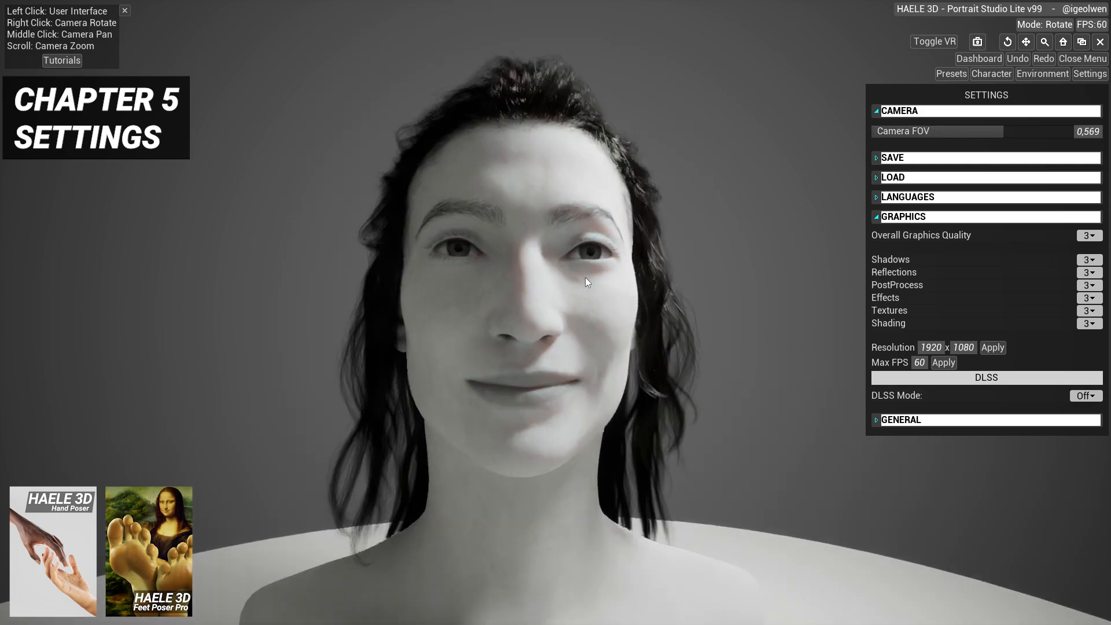
right_click_drag(585, 276, 510, 270)
scroll(515, 268, "down", 5)
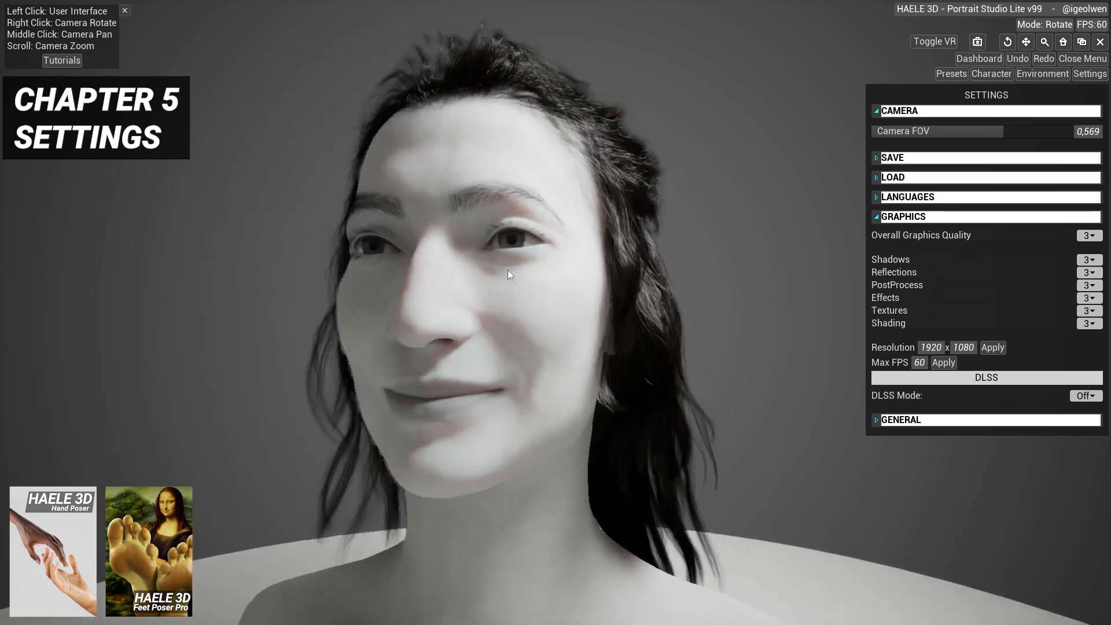
- Set the camera FOV to 0.082 and reframe the portrait head-on
scroll(511, 270, "up", 5)
left_click_drag(957, 135, 891, 131)
scroll(706, 217, "down", 5)
right_click_drag(667, 232, 685, 248)
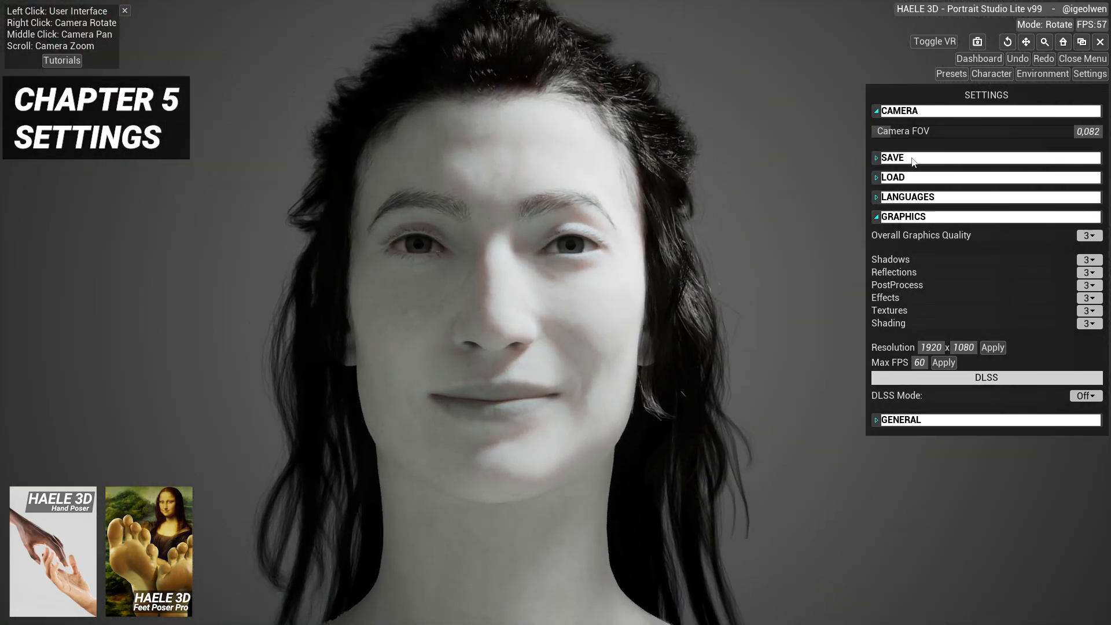
- Save the current scene as a new save named MySave, overwriting the existing one
left_click(913, 159)
left_click(897, 177)
left_click(617, 256)
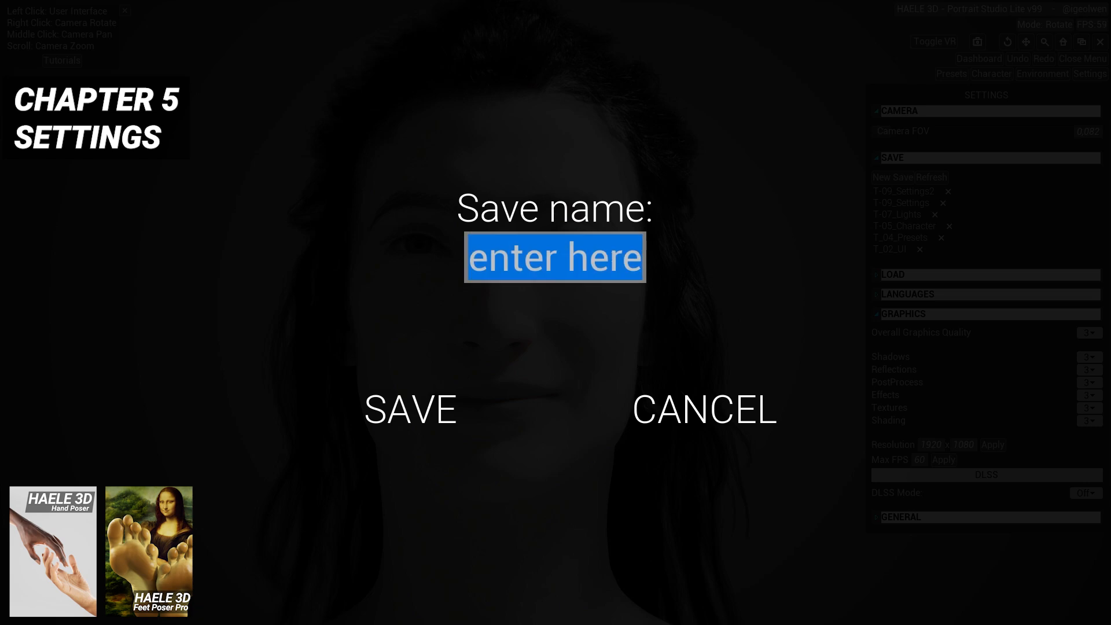
type("MySave")
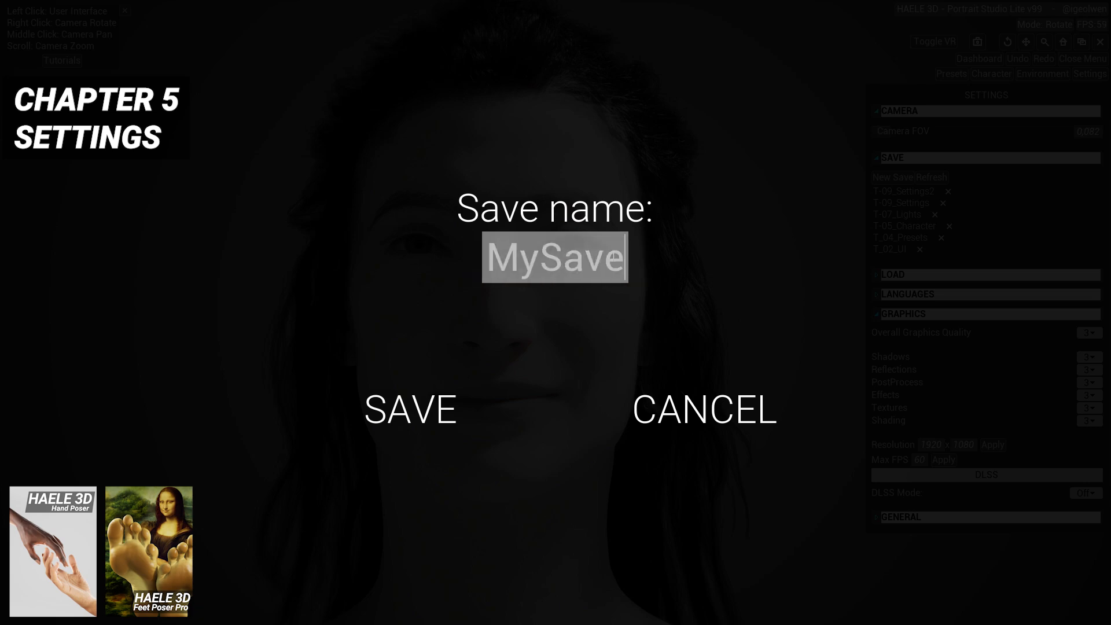
left_click(429, 412)
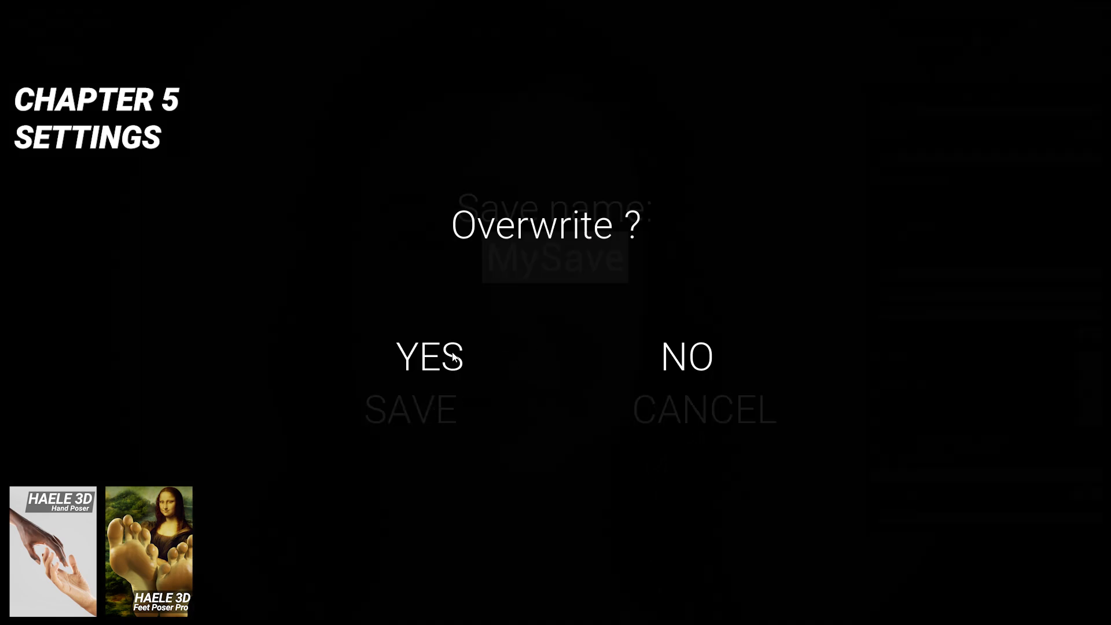
left_click(433, 359)
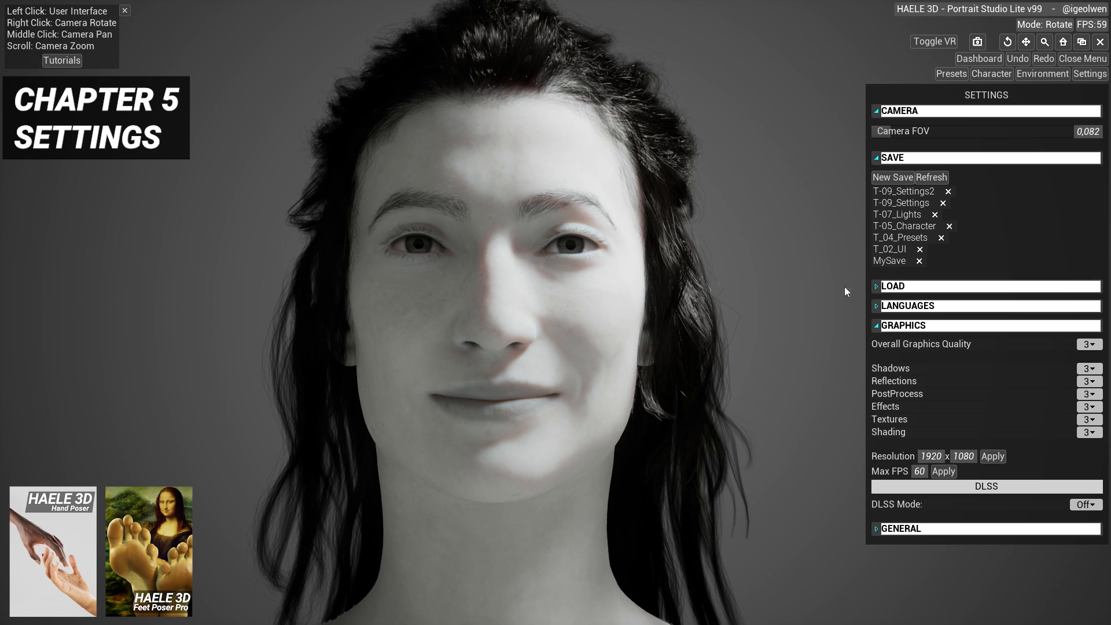
- Refresh the load list and try loading the saved scenes one after another, from T-09_Settings2 down to T_02_UI
left_click(908, 287)
left_click(880, 305)
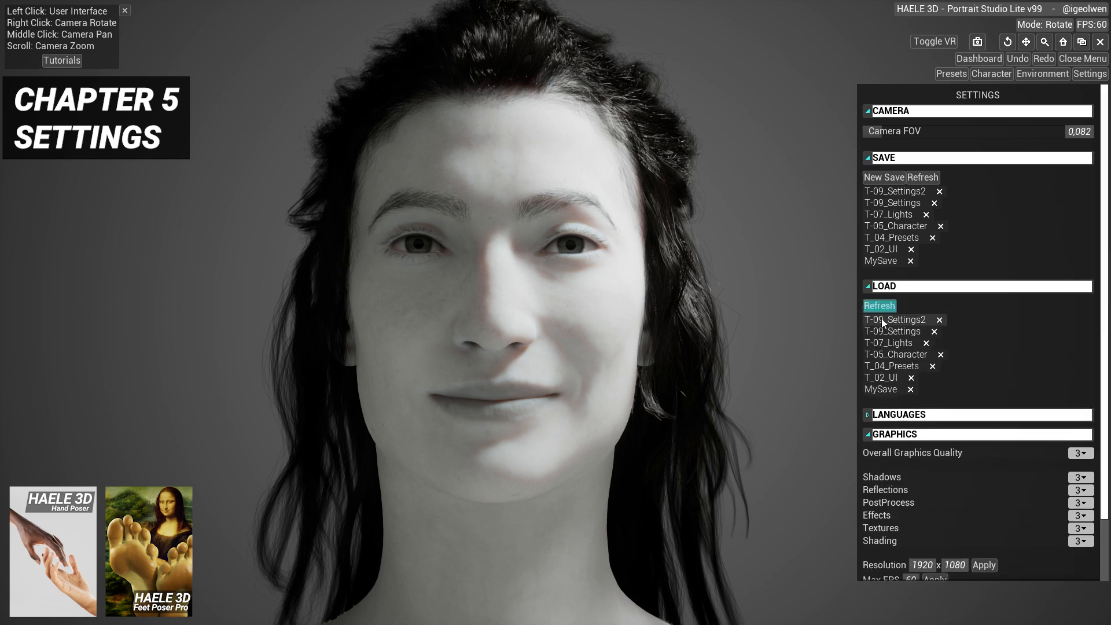
left_click(881, 320)
left_click(883, 330)
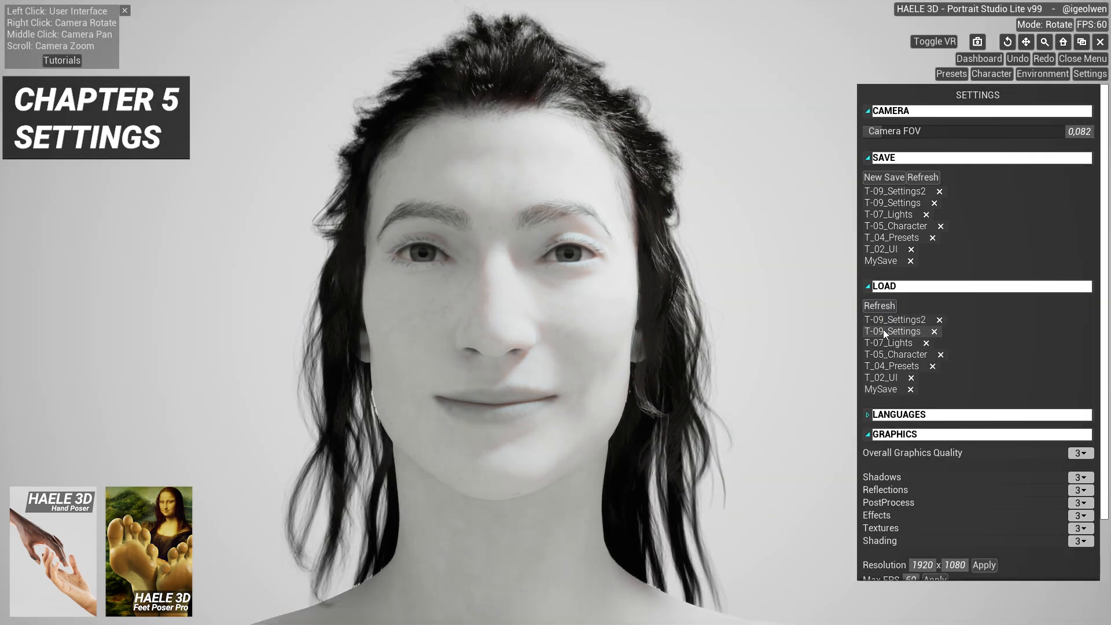
left_click(886, 345)
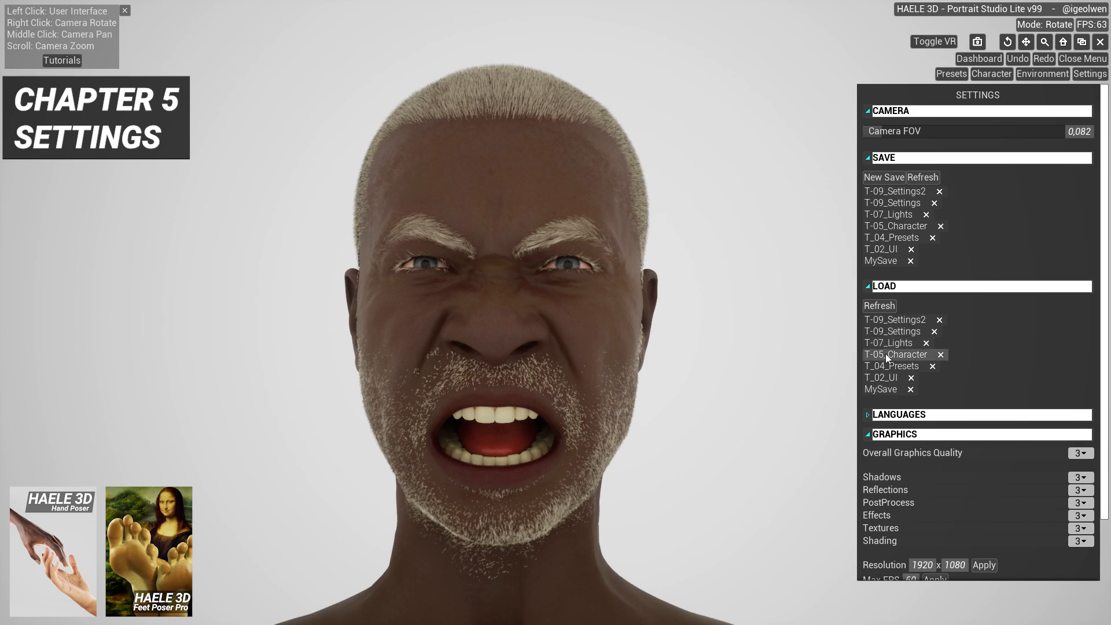
left_click(886, 355)
left_click(886, 365)
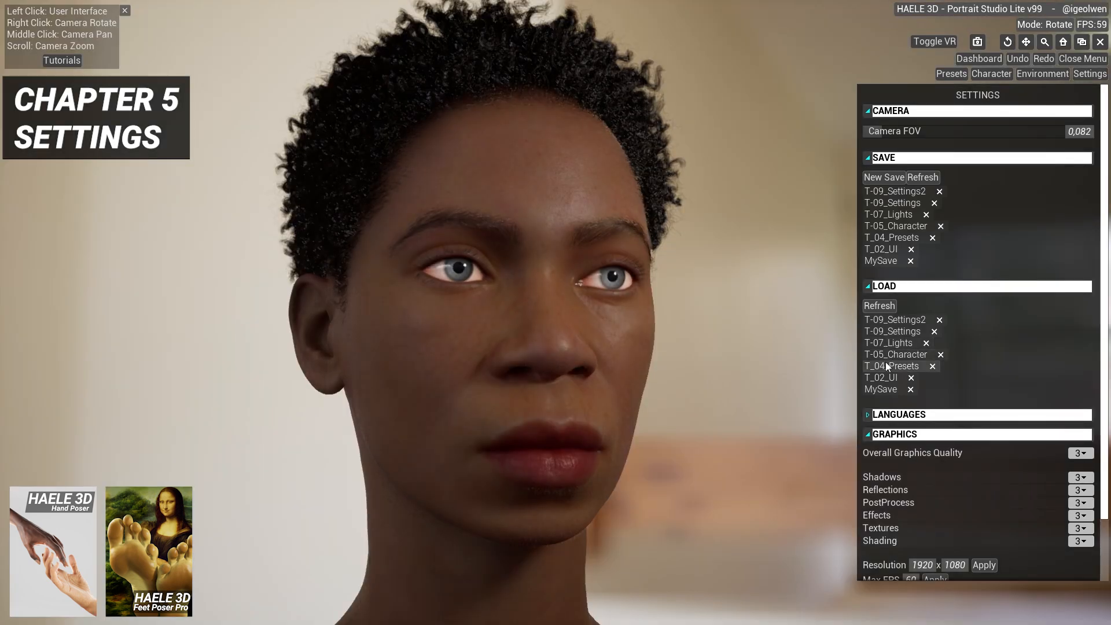
left_click(884, 375)
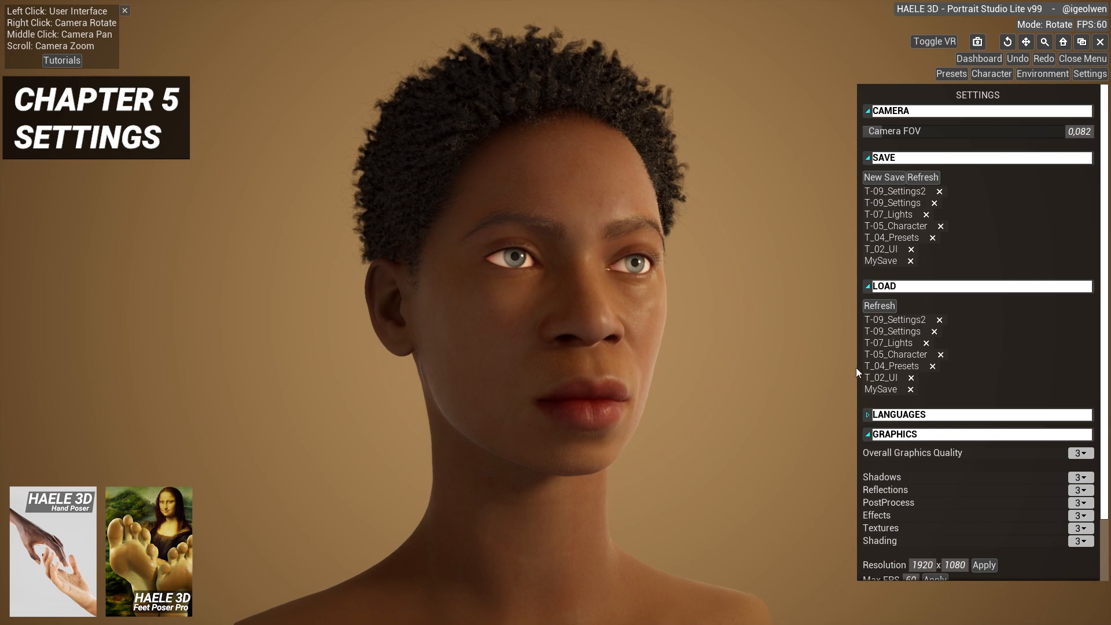
- Reload the MySave scene and delete that save from the load list
left_click(877, 390)
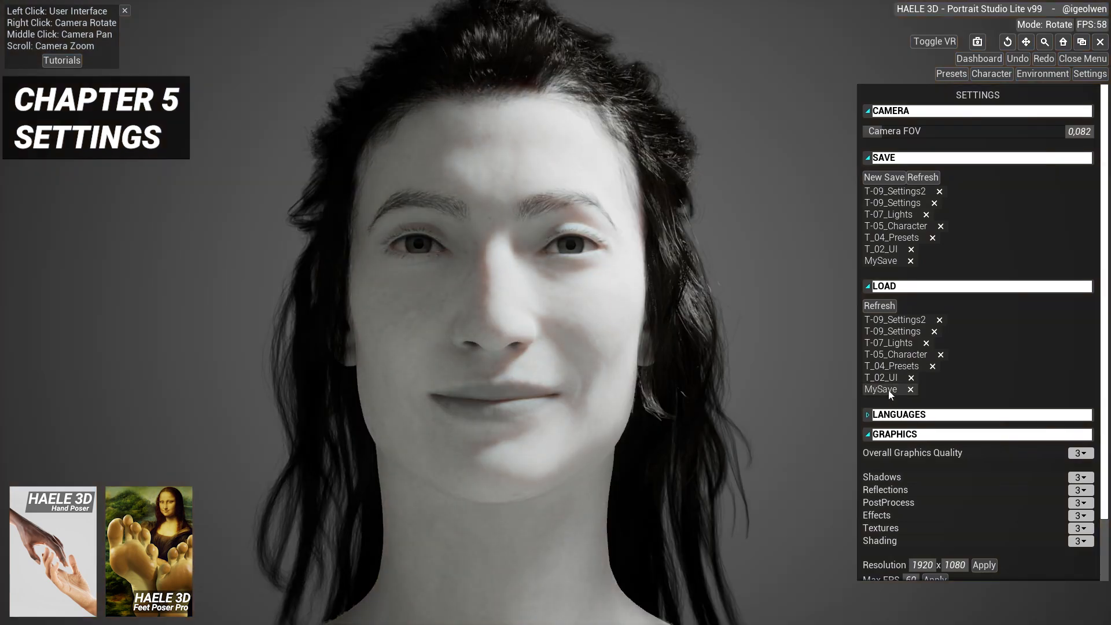
left_click(909, 390)
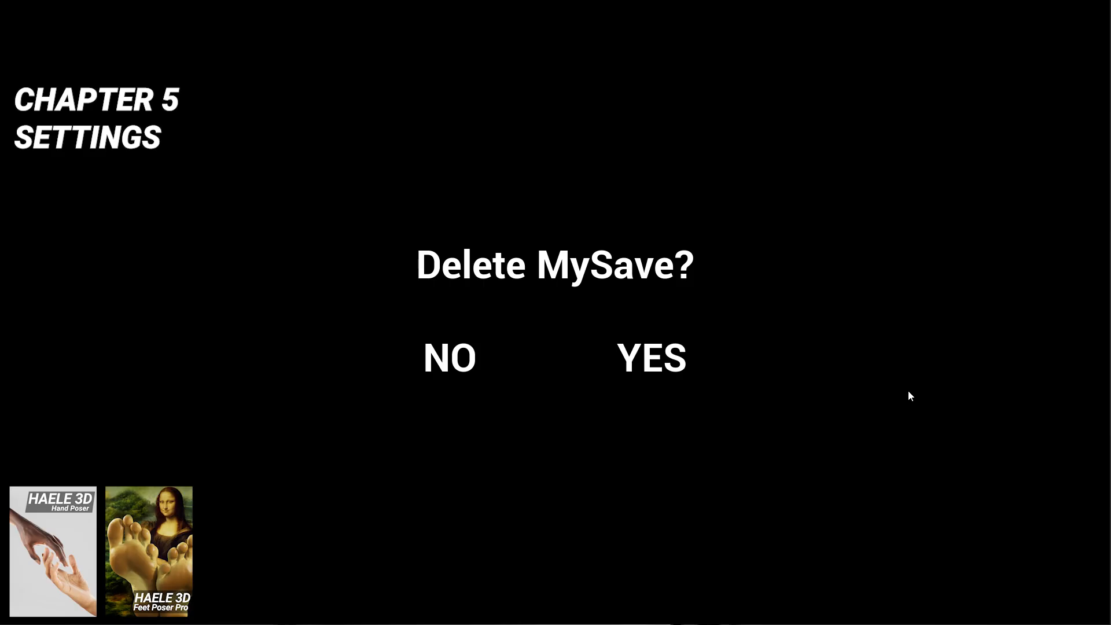
left_click(647, 366)
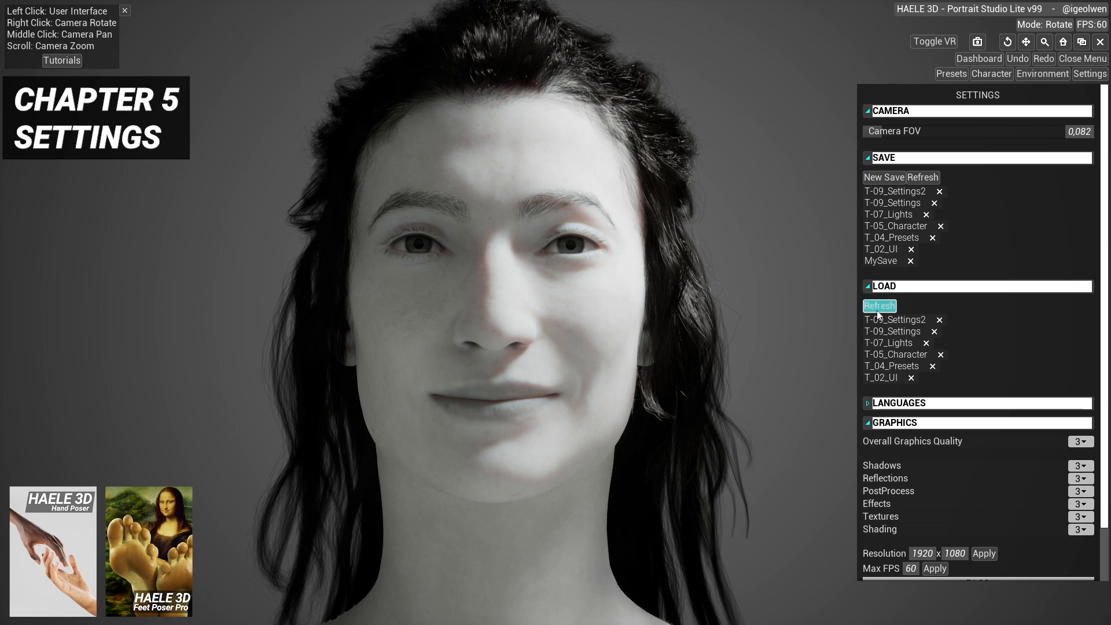
- Expand the Languages section and look through the available interface languages down to the graphics settings
scroll(680, 328, "up", 2)
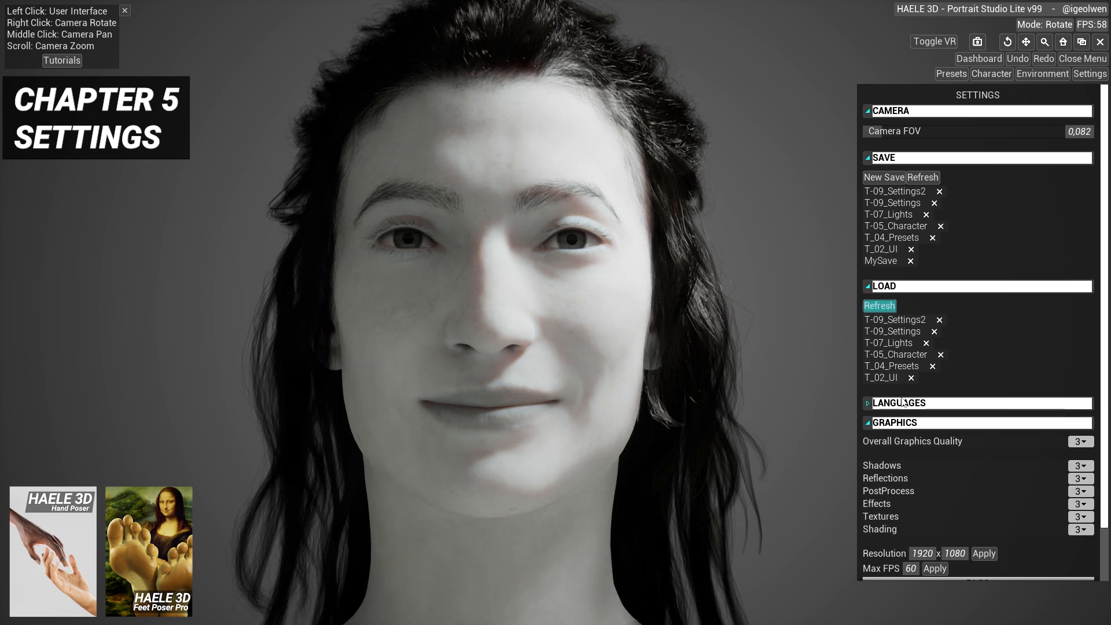
left_click(902, 402)
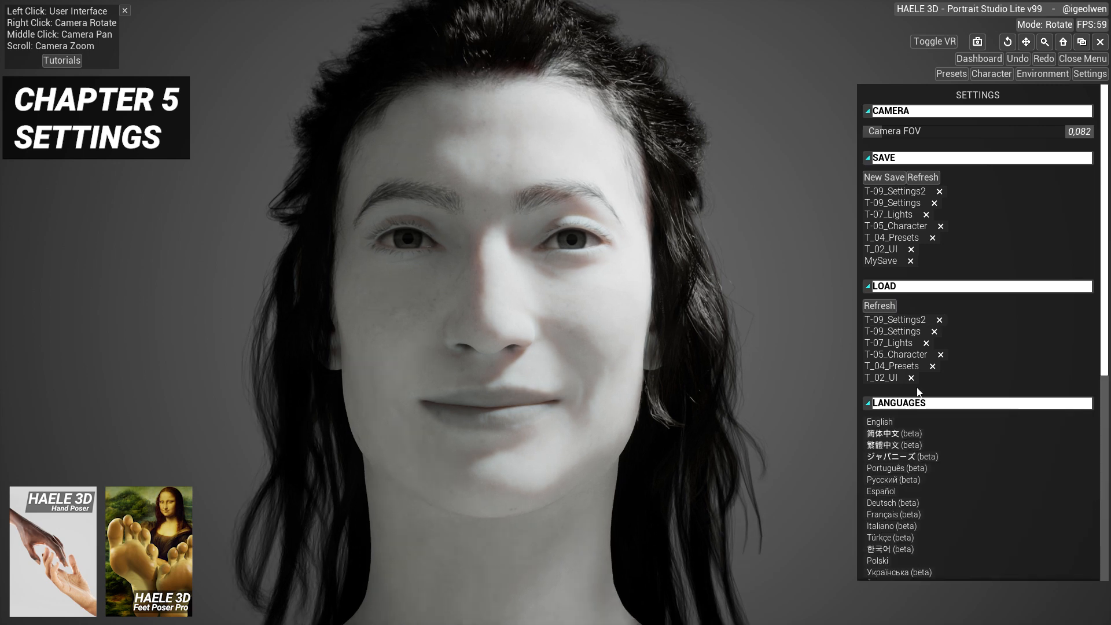
scroll(939, 398, "down", 5)
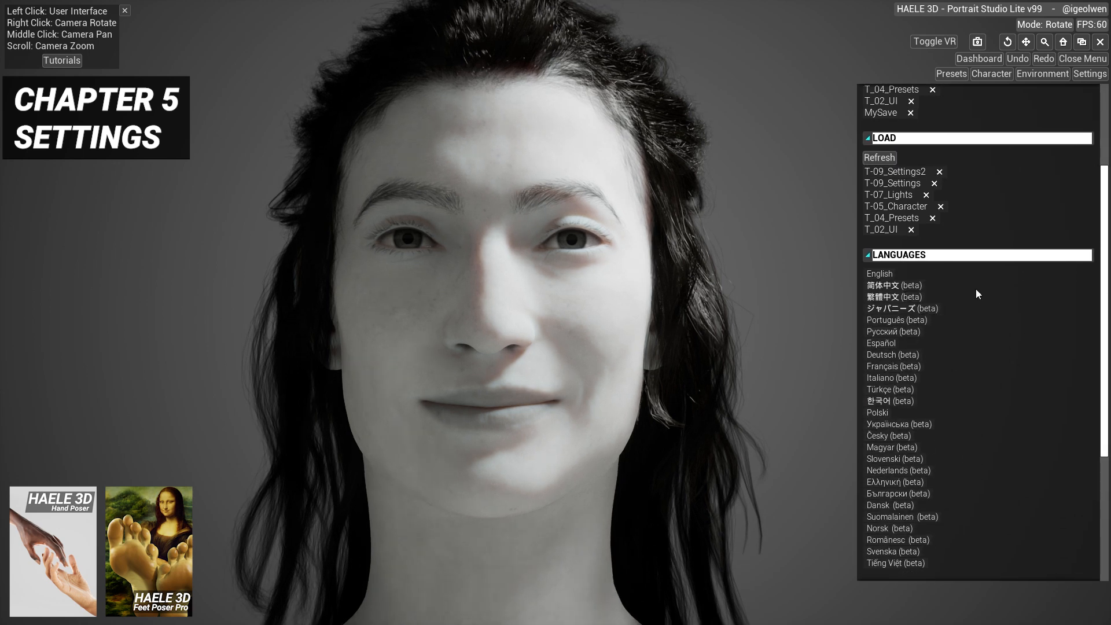
scroll(1002, 328, "down", 5)
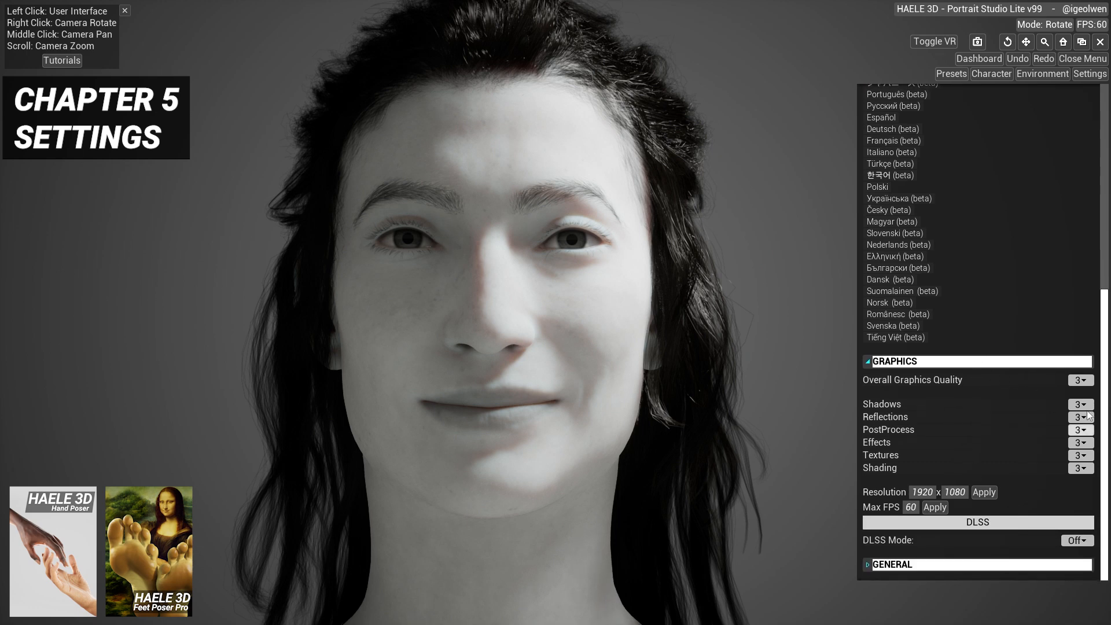
- Try overall graphics quality levels 0 and 1 on the portrait, and return to level 3
left_click(1080, 382)
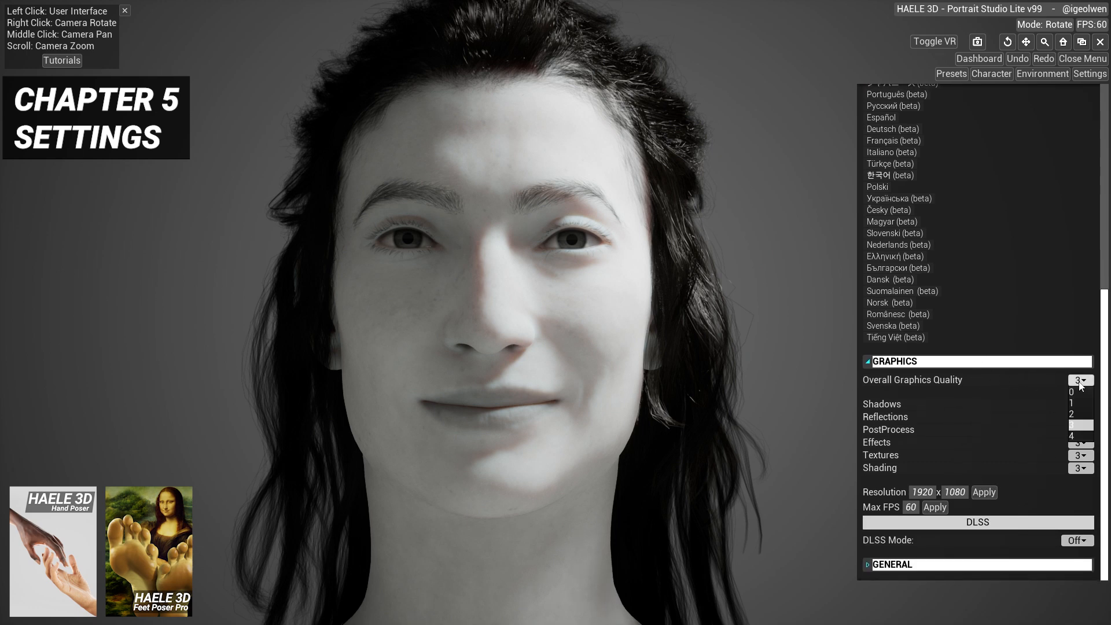
left_click(1076, 392)
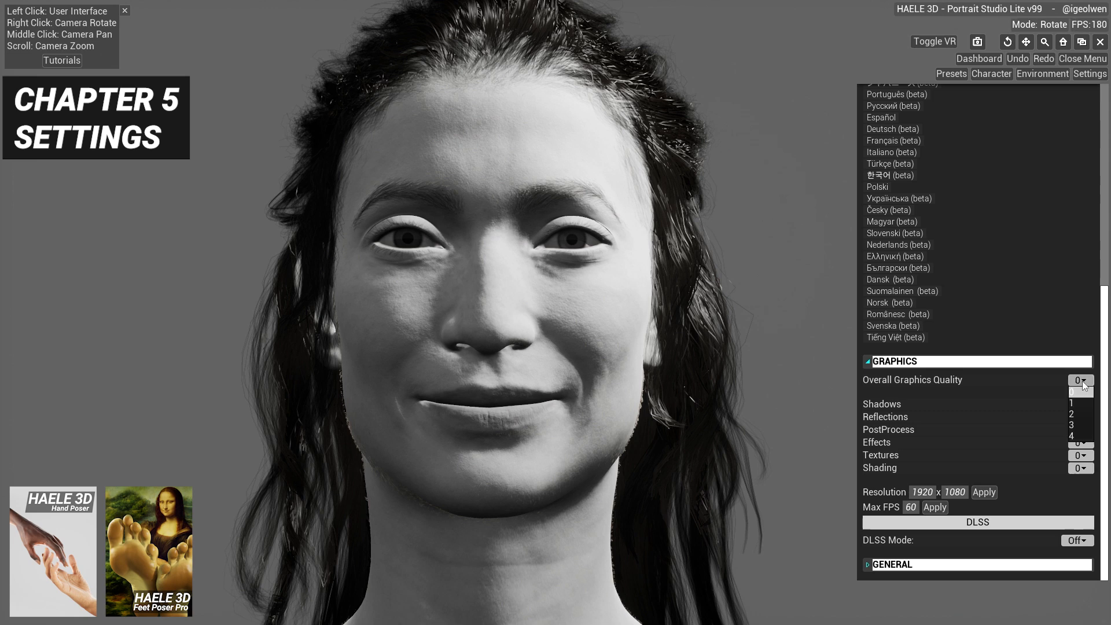
left_click(1079, 406)
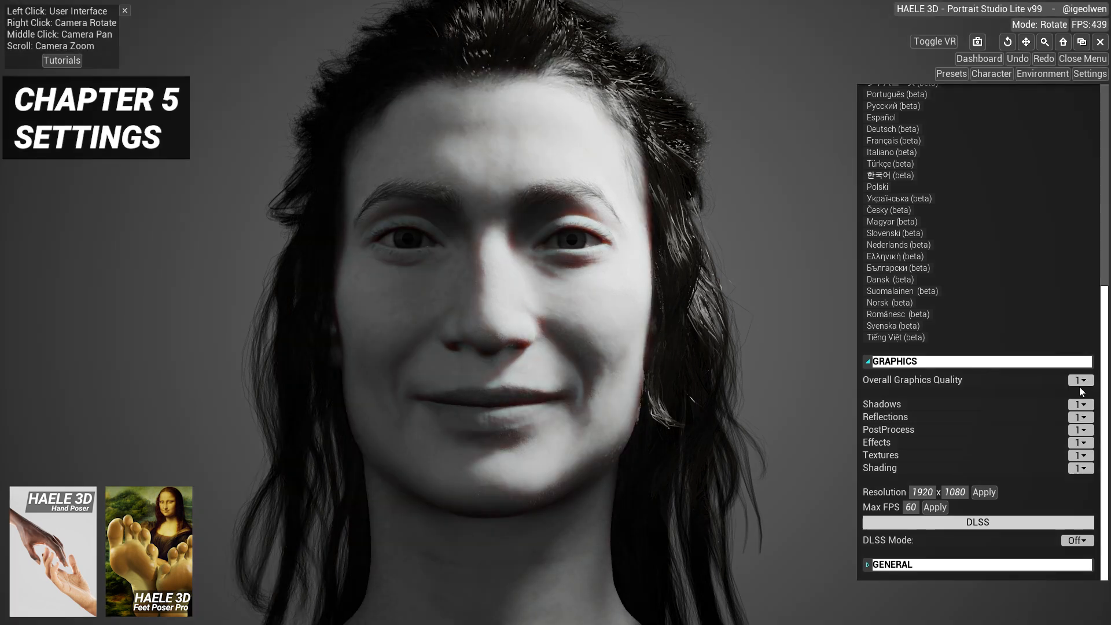
left_click(1081, 382)
left_click(1077, 426)
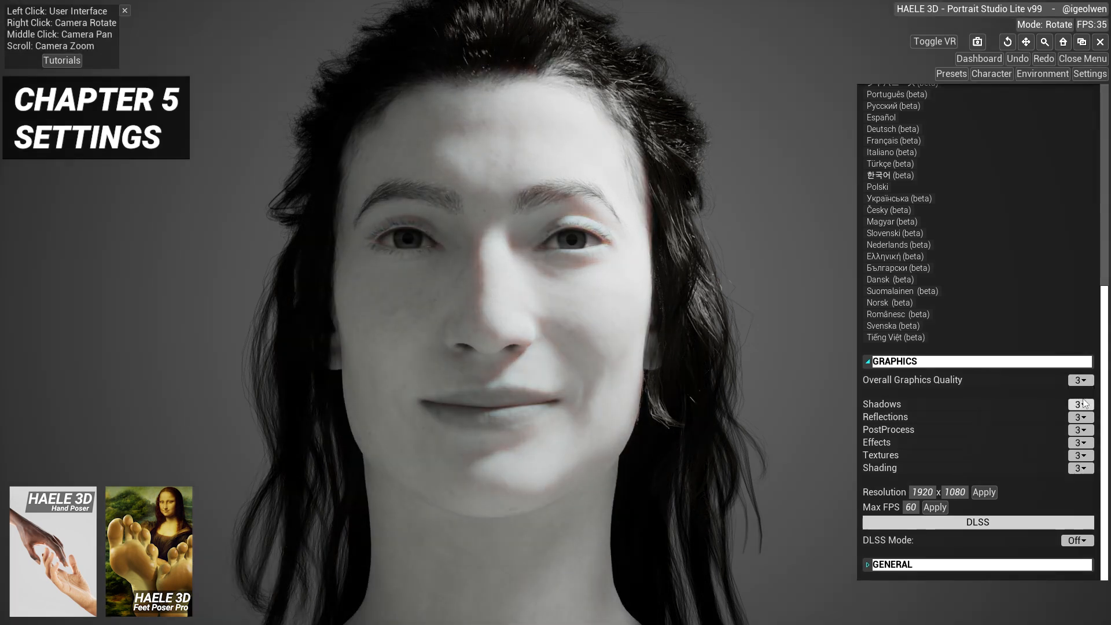
- Set the overall graphics quality to 4 and open the dashboard
left_click(1088, 382)
left_click(1081, 436)
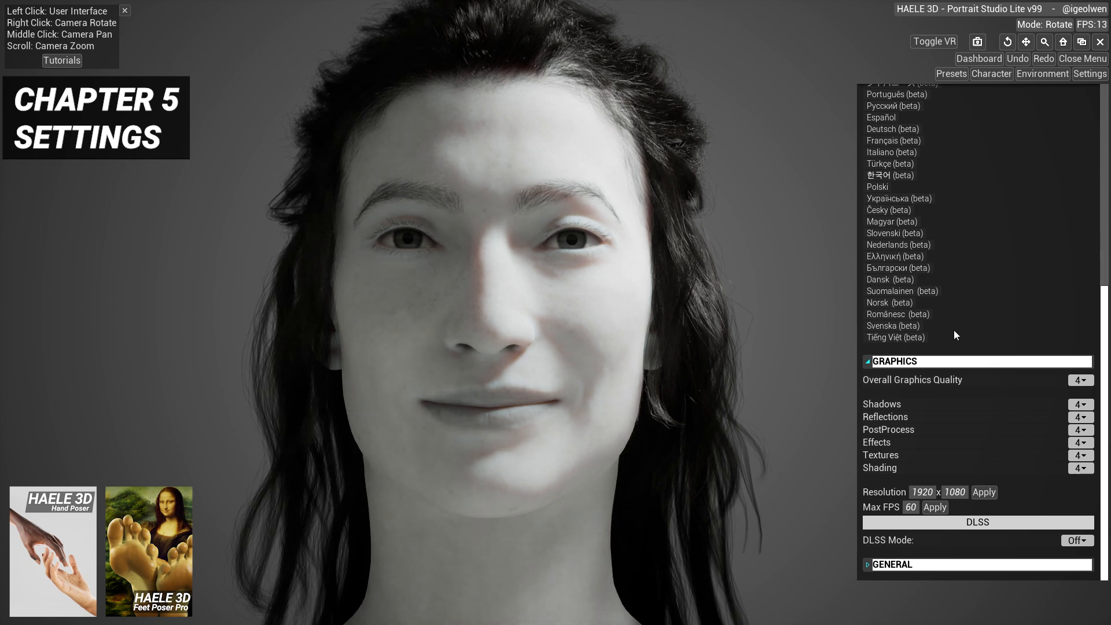
left_click(975, 60)
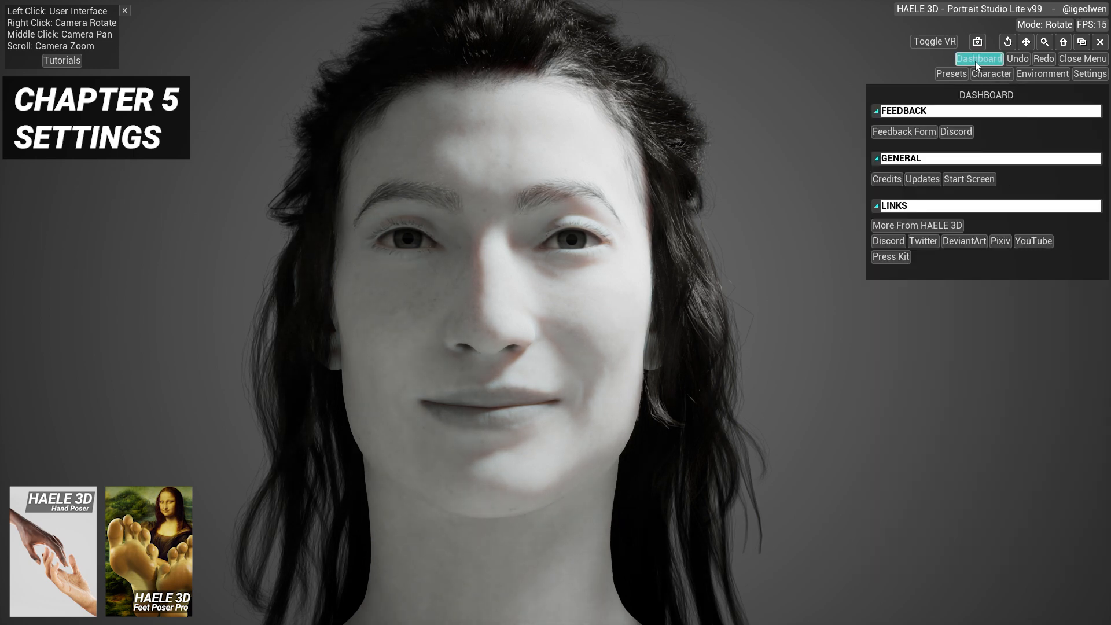
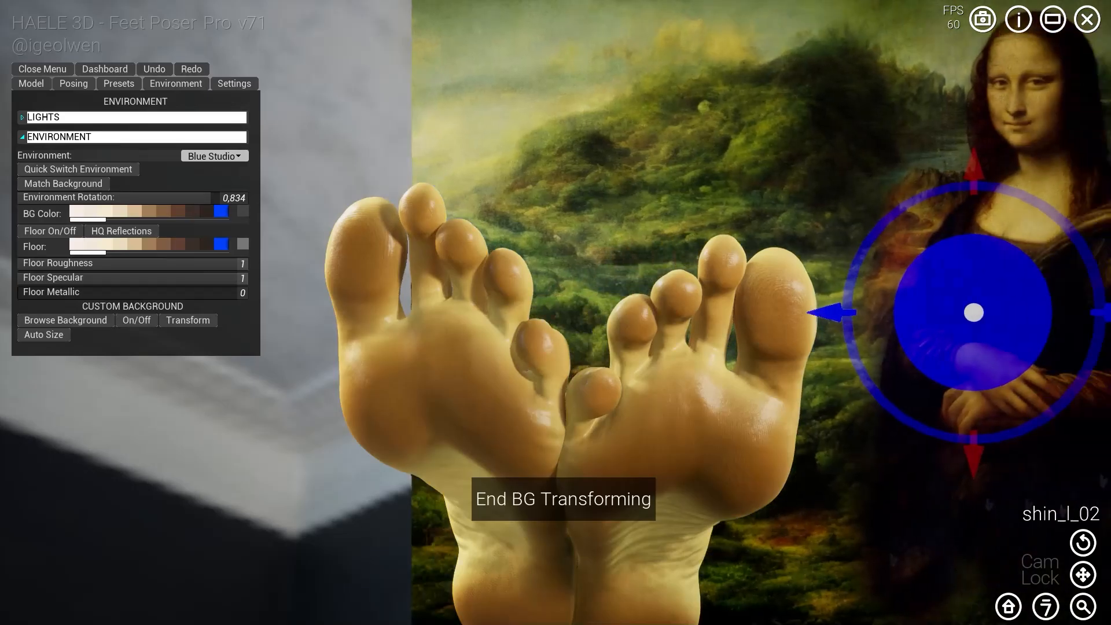
- In HAELE 3D Feet Poser Pro, shift the Mona Lisa custom background sideways behind the feet and view the row of feet
left_click_drag(1099, 312, 701, 315)
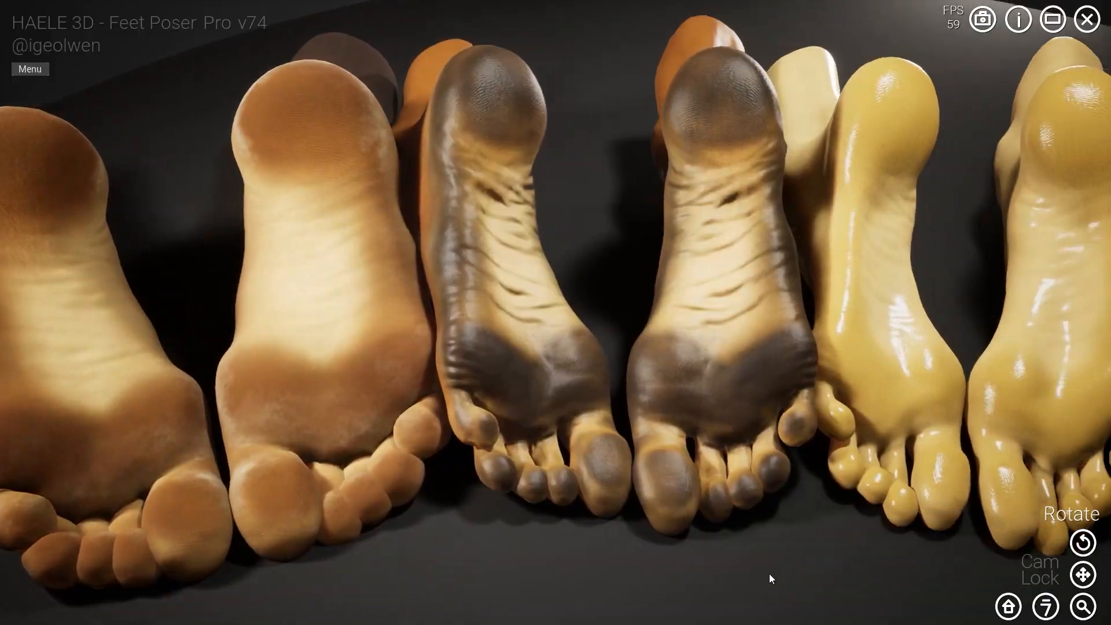
left_click_drag(769, 574, 299, 570)
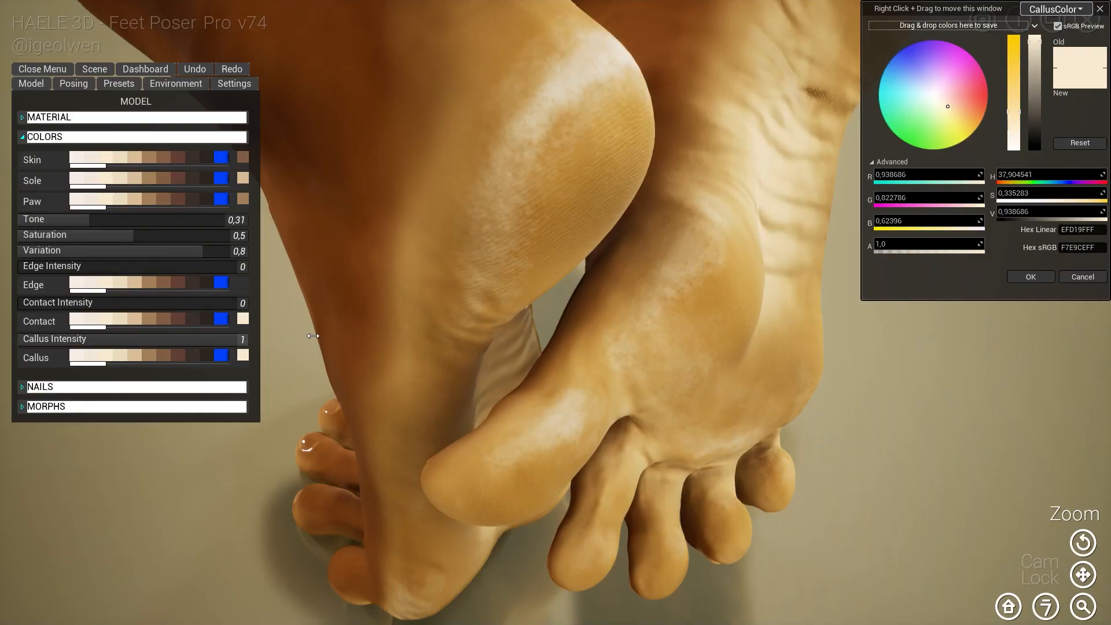
- Pick a pale cream callus colour, and try the Dark and MC Dark model colour presets on the feet
left_click_drag(897, 64, 948, 115)
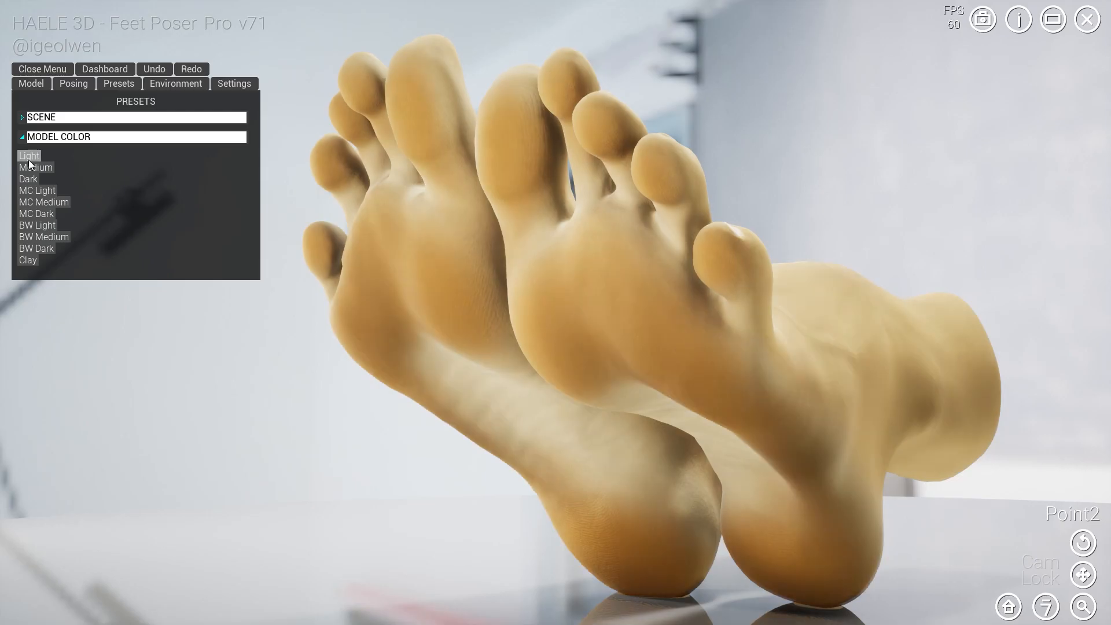
left_click(28, 179)
left_click(27, 213)
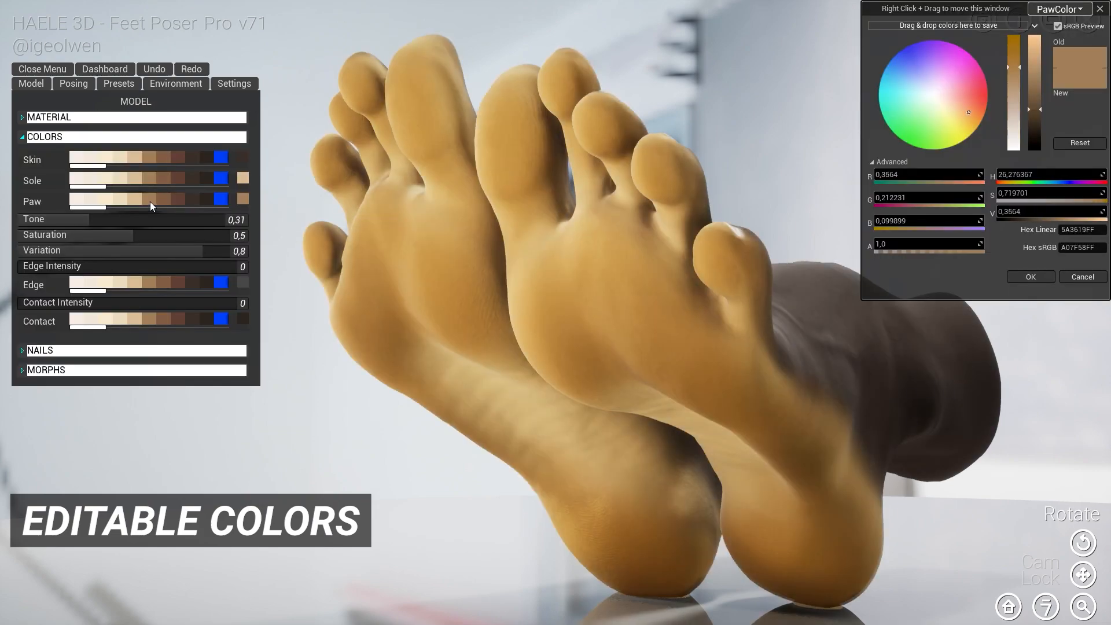
- Try near-black and brown paw colours, raise the contact intensity to maximum and pick a custom contact colour
left_click(207, 203)
left_click(151, 199)
left_click_drag(156, 303, 243, 304)
left_click(243, 319)
left_click_drag(980, 96, 842, 111)
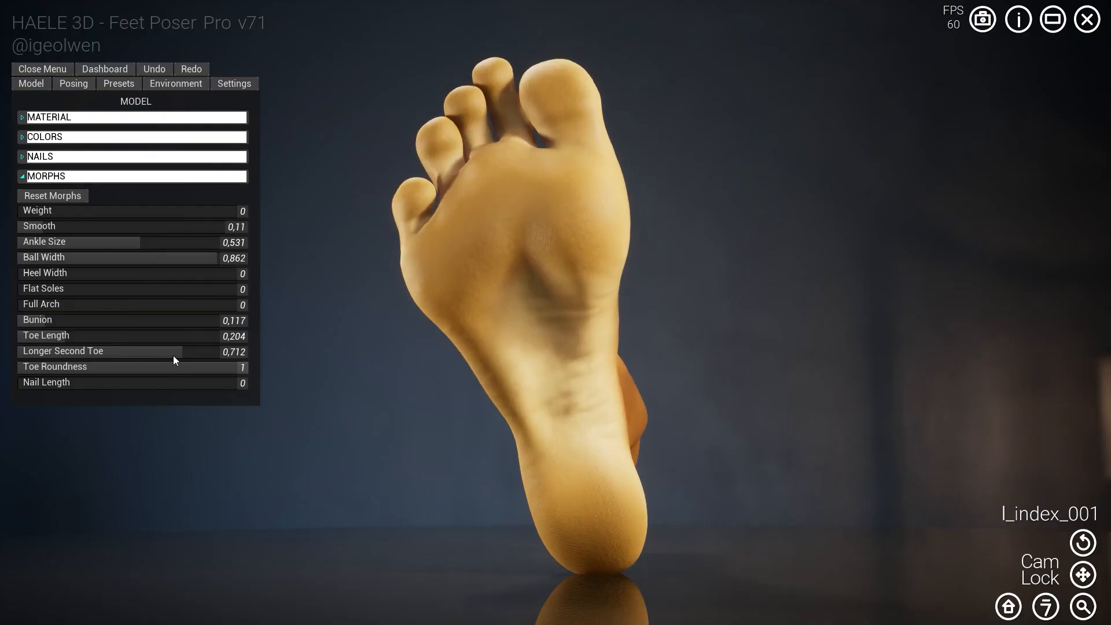
- Increase the Full Arch and Weight morphs of the foot
left_click(69, 304)
left_click(111, 210)
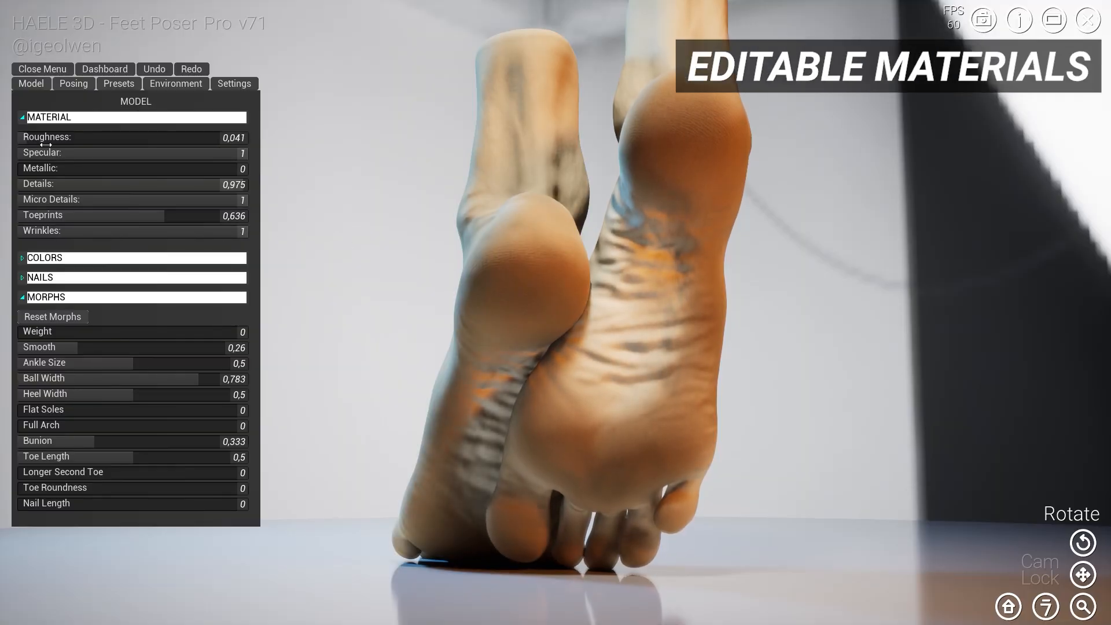
- Set the feet material's roughness to 0.908 and reduce the wrinkles to the minimum
left_click_drag(45, 145, 235, 161)
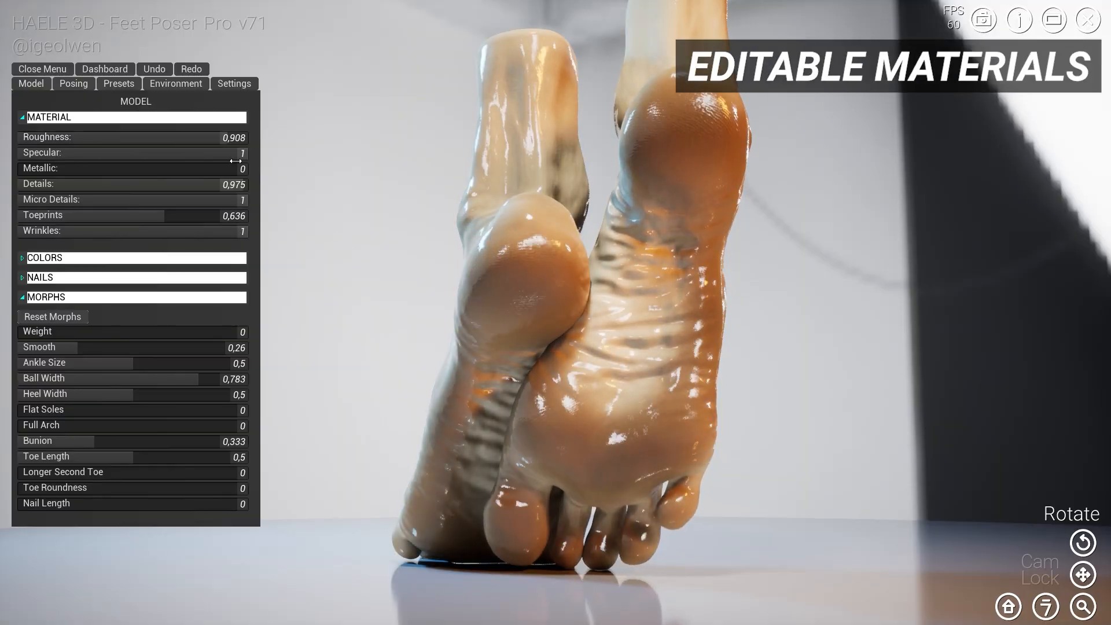
left_click_drag(202, 233, 56, 233)
left_click_drag(56, 233, 20, 233)
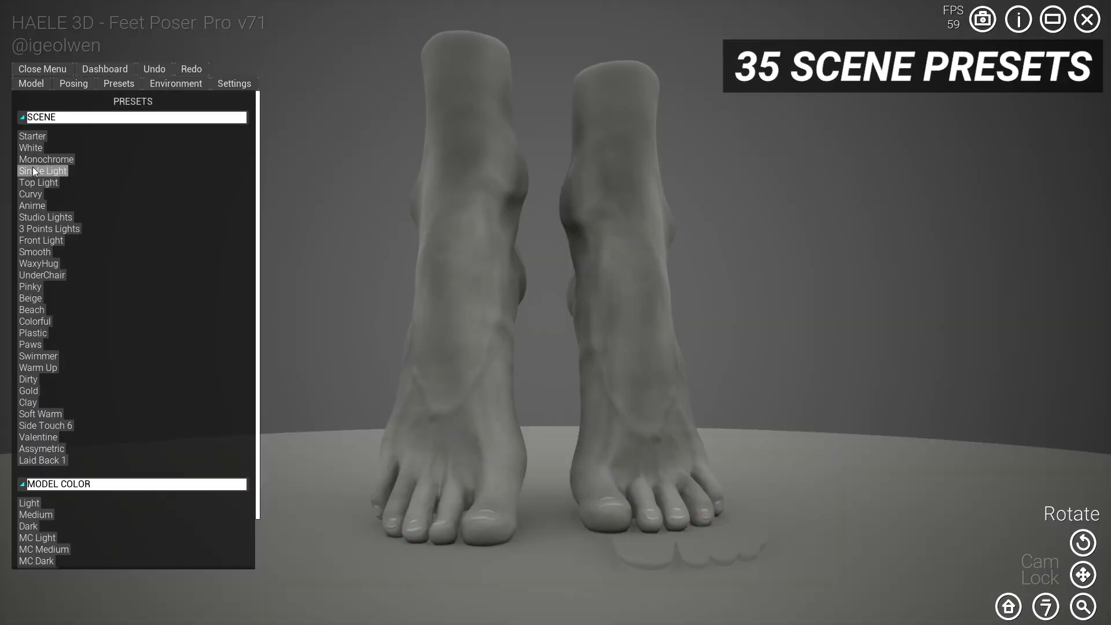
- Try the scene presets Curvy, Studio Lights, Front Light, WaxyHug, UnderChair, Beach and Plastic
left_click(30, 194)
left_click(28, 217)
left_click(27, 239)
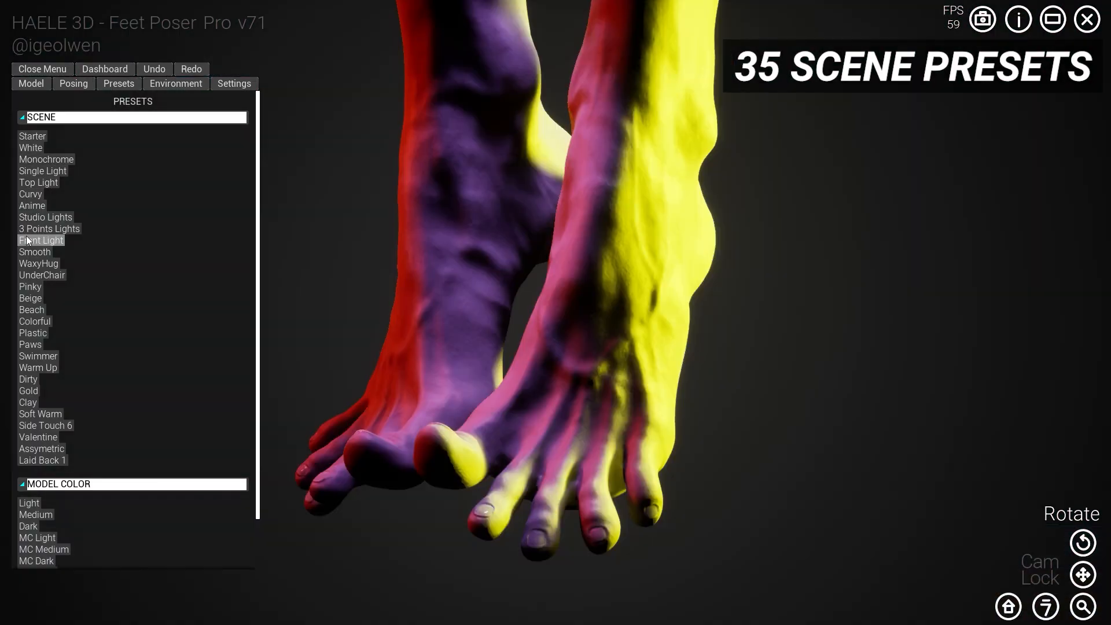
left_click(27, 263)
left_click(27, 275)
left_click(30, 308)
left_click(32, 332)
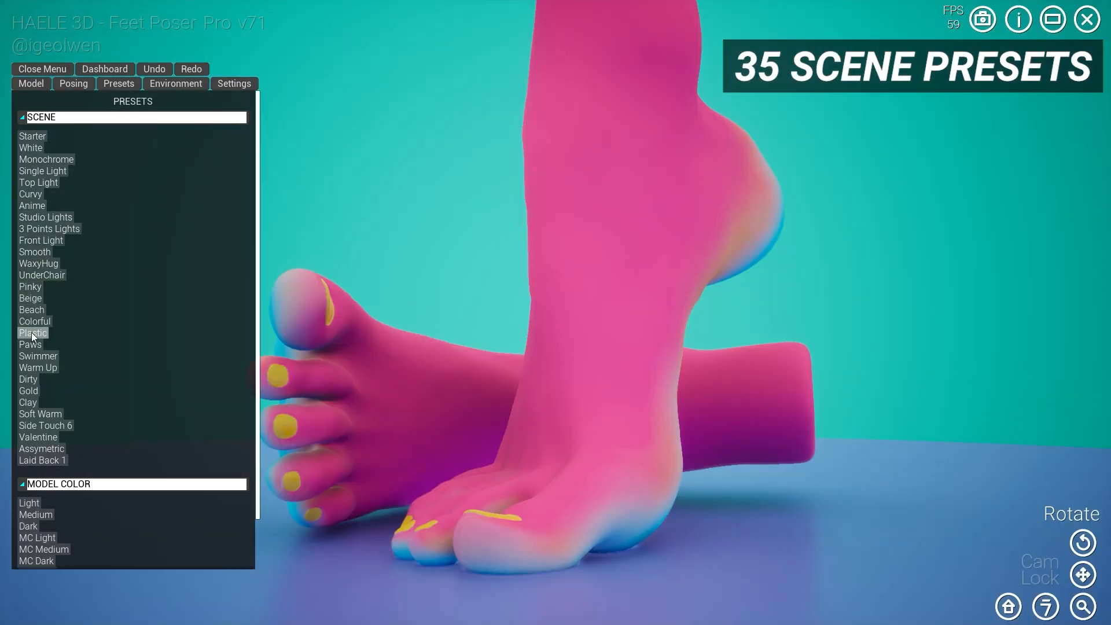
- Try the Swimmer, Gold and Side Touch 6 scene presets, and apply Assymetric
left_click(33, 356)
left_click(32, 392)
left_click(33, 425)
left_click(35, 448)
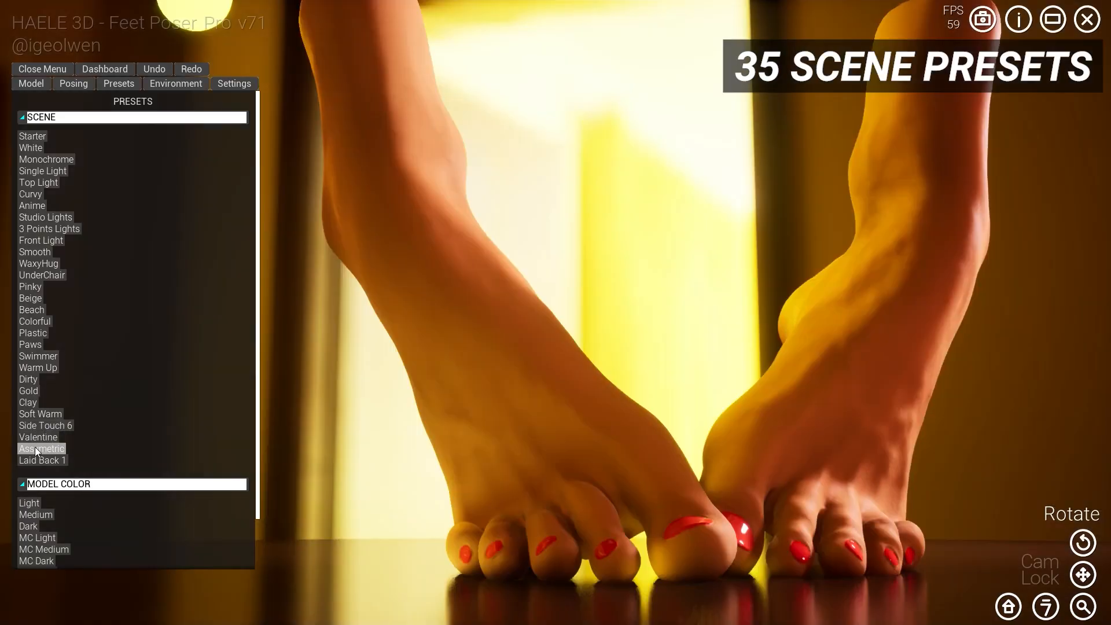
- Switch to HAELE 3D Hand Poser Lite and adjust the hand's Weight morph
left_click(34, 207)
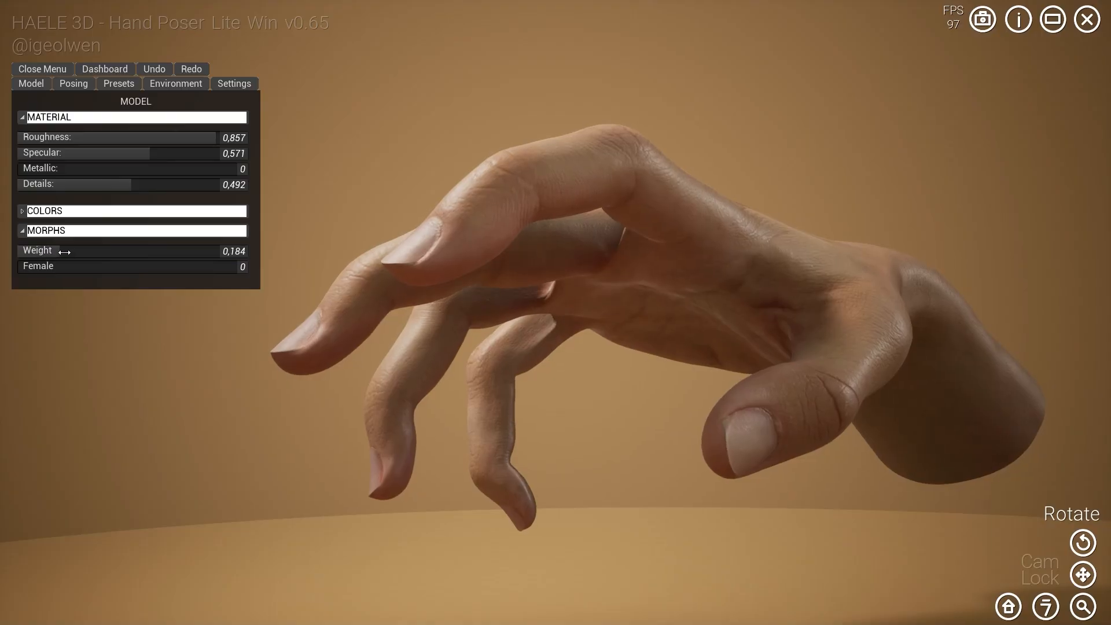
mouse_move(189, 253)
left_mouse_down()
mouse_move(123, 253)
mouse_move(192, 254)
left_mouse_up()
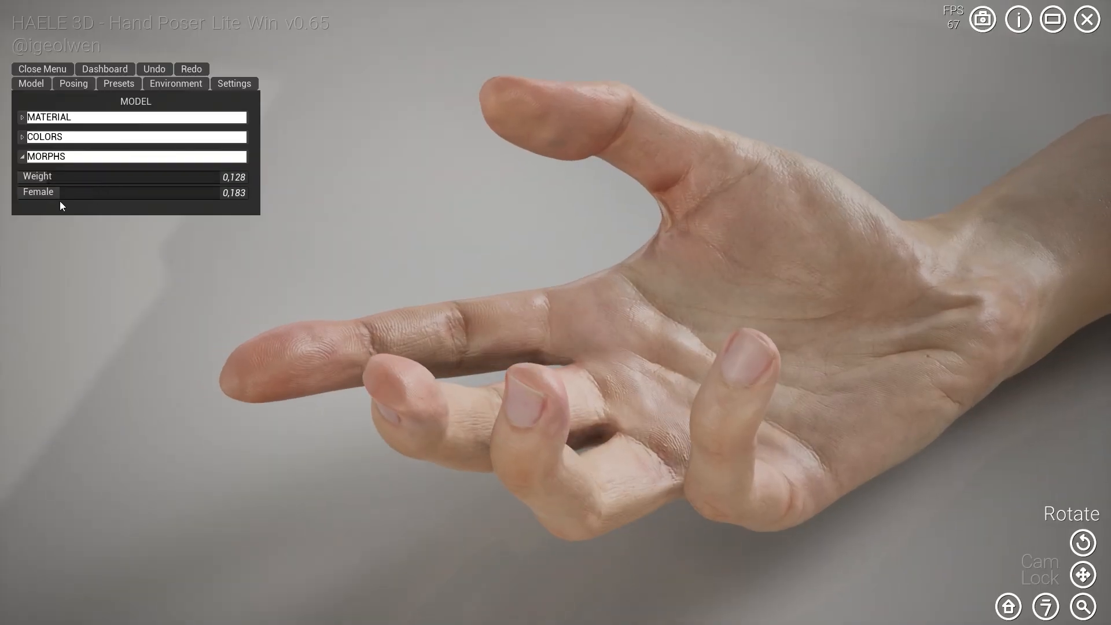
- Increase the Tone and Saturation of the hand's skin color
left_click(60, 137)
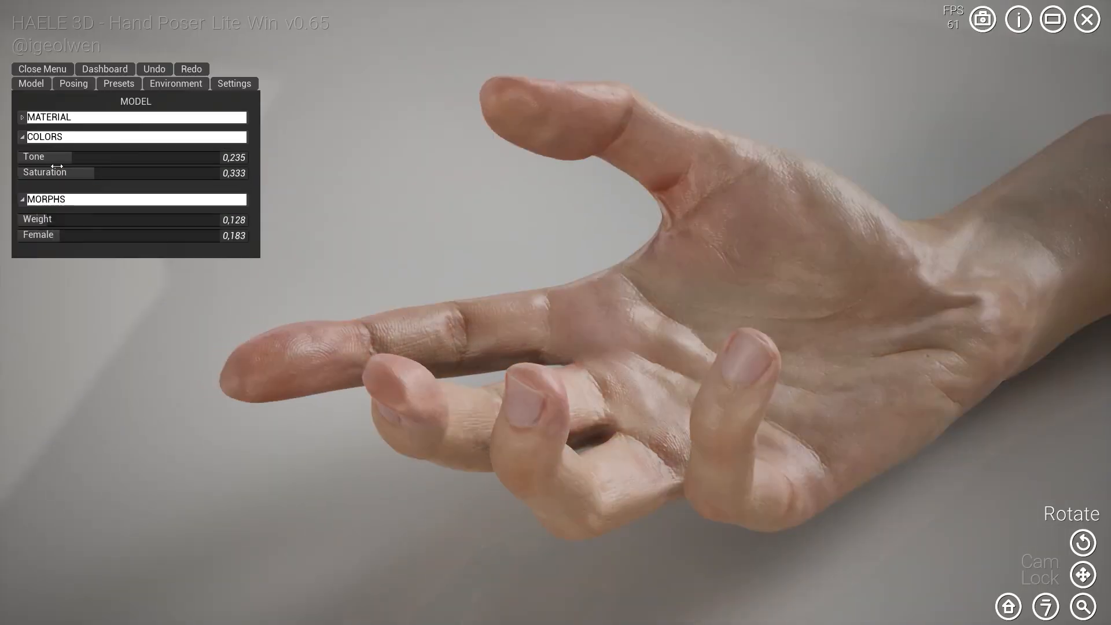
left_click_drag(57, 159, 91, 160)
mouse_move(95, 173)
left_mouse_down()
mouse_move(223, 173)
mouse_move(103, 173)
left_mouse_up()
- Lower the hand material's roughness to the minimum and try different Specular and Metallic values
left_click(78, 118)
left_click_drag(133, 138, 21, 139)
left_click_drag(149, 154, 217, 154)
left_click_drag(42, 168, 228, 169)
left_click_drag(228, 185, 37, 169)
left_click_drag(217, 155, 144, 138)
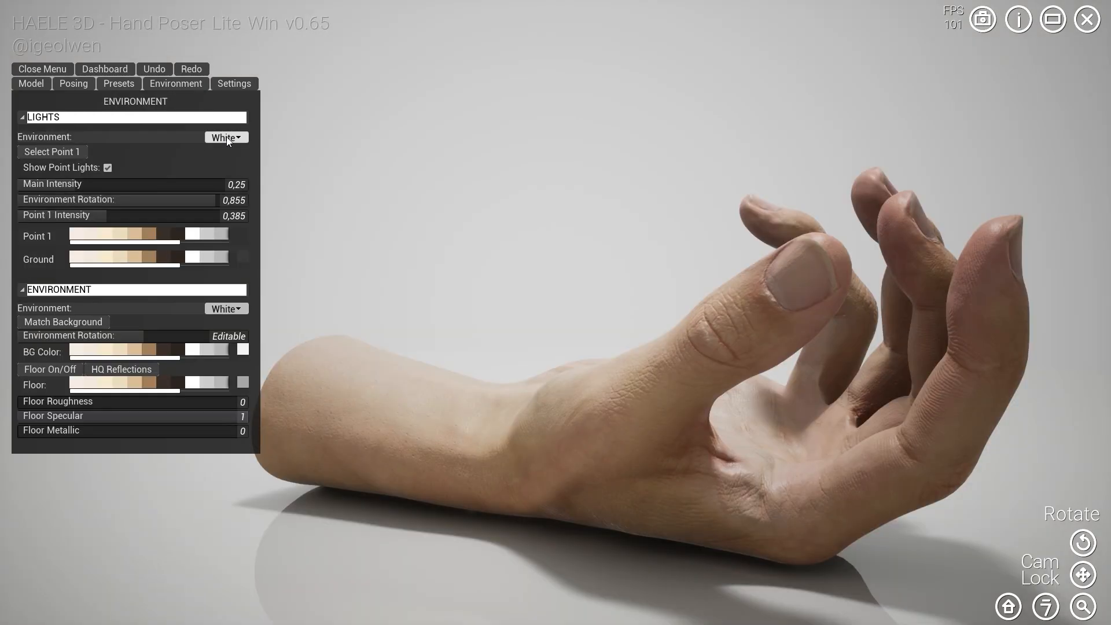
- Try different lighting environments for the hand scene, including Studio 2
left_click(227, 137)
left_click(224, 154)
left_click(221, 137)
left_click(227, 146)
left_click(224, 137)
left_click(219, 182)
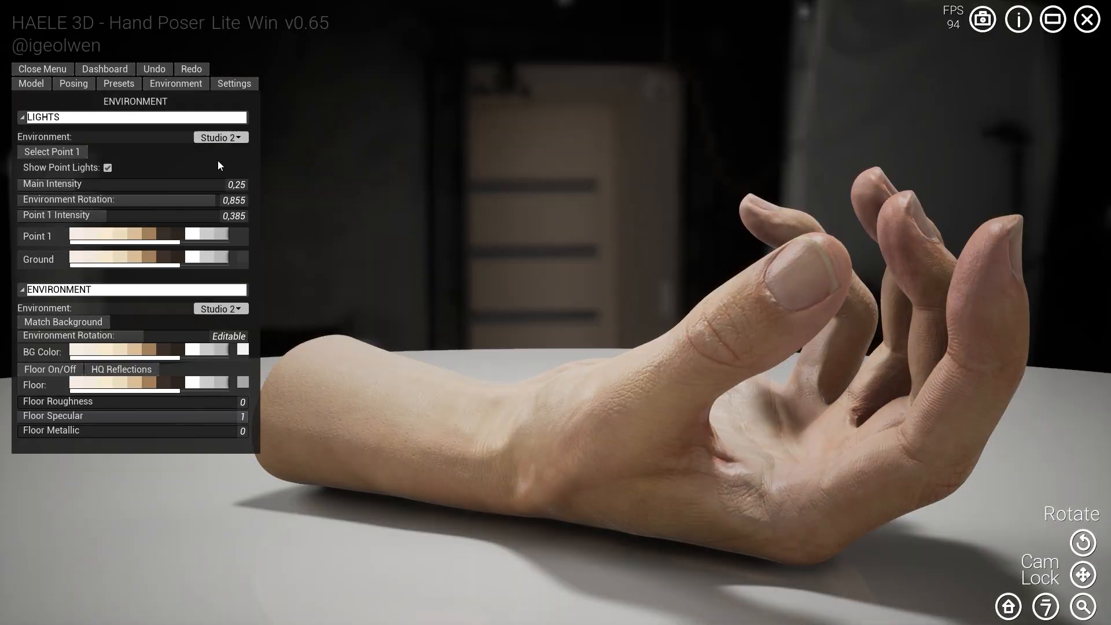
- Try the Studio 3, Room, Blocky Studio and Blue Studio environments, and apply Provence Studio
left_click(220, 137)
left_click(216, 193)
left_click(219, 138)
left_click(211, 205)
left_click(219, 138)
left_click(215, 215)
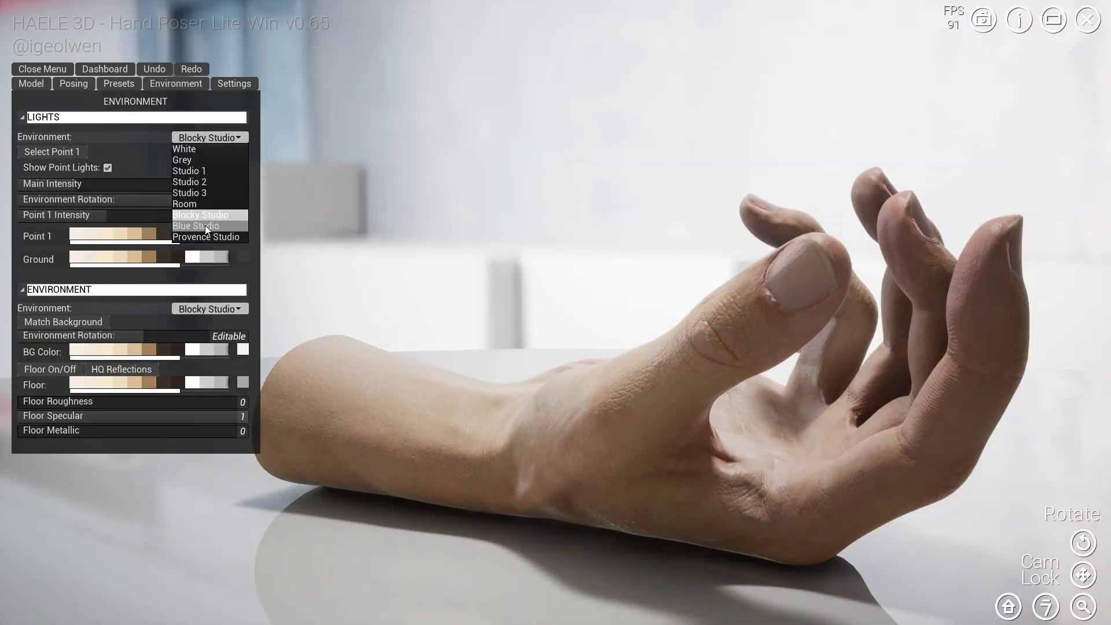
left_click(204, 226)
left_click(199, 236)
- Try beige, brown and gray floor colors, finishing with a very dark gray floor
left_click(106, 383)
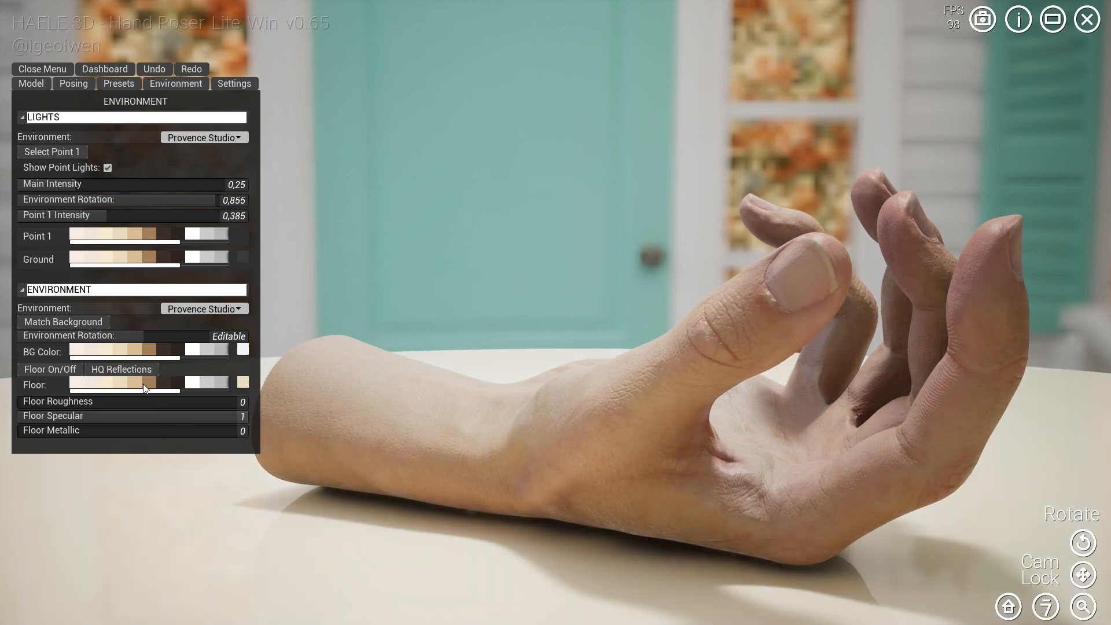
left_click(148, 384)
left_click(178, 383)
scroll(185, 384, "down", 4)
left_click(198, 384)
left_click(213, 384)
- Try cream, brown and white background colors, finishing with a light gray background
left_click(78, 352)
left_click(121, 350)
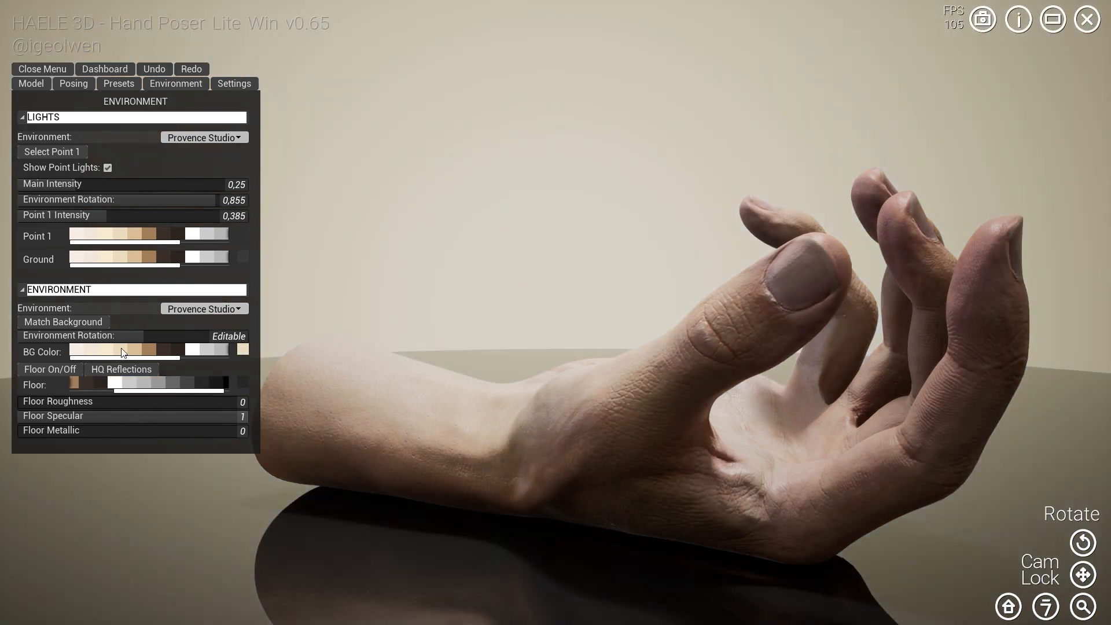
left_click(149, 350)
left_click(174, 350)
left_click(200, 350)
left_click(220, 350)
- Adjust the floor's roughness, reduce its specular to 0.622 and recolor the floor white
left_click(115, 401)
left_click_drag(99, 416, 9, 413)
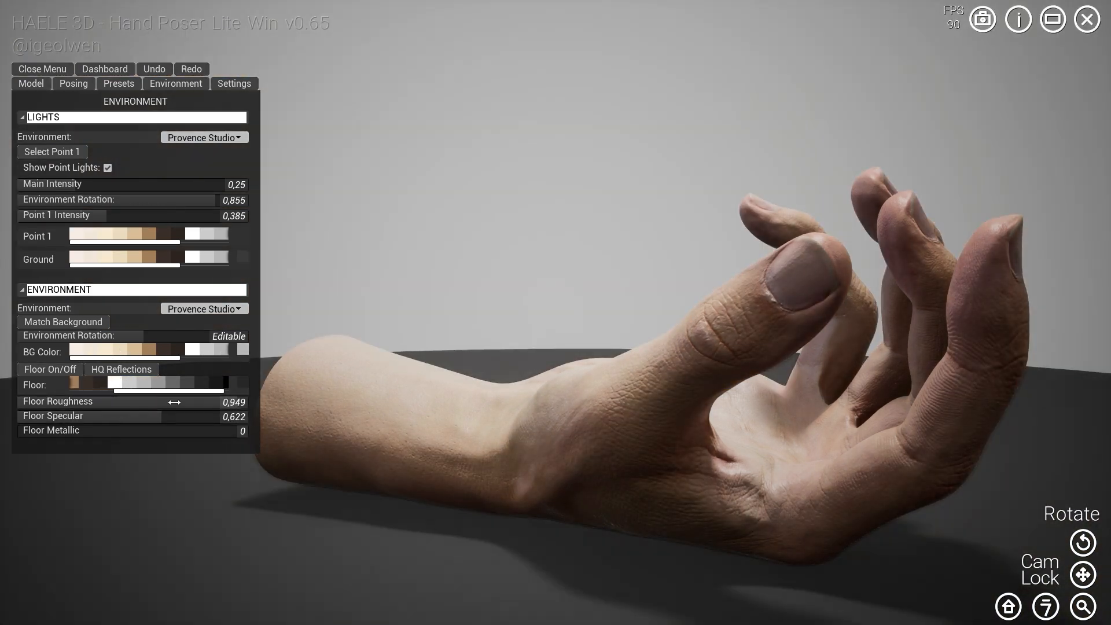
mouse_move(115, 401)
left_mouse_down()
mouse_move(18, 401)
mouse_move(110, 402)
left_mouse_up()
left_click(115, 382)
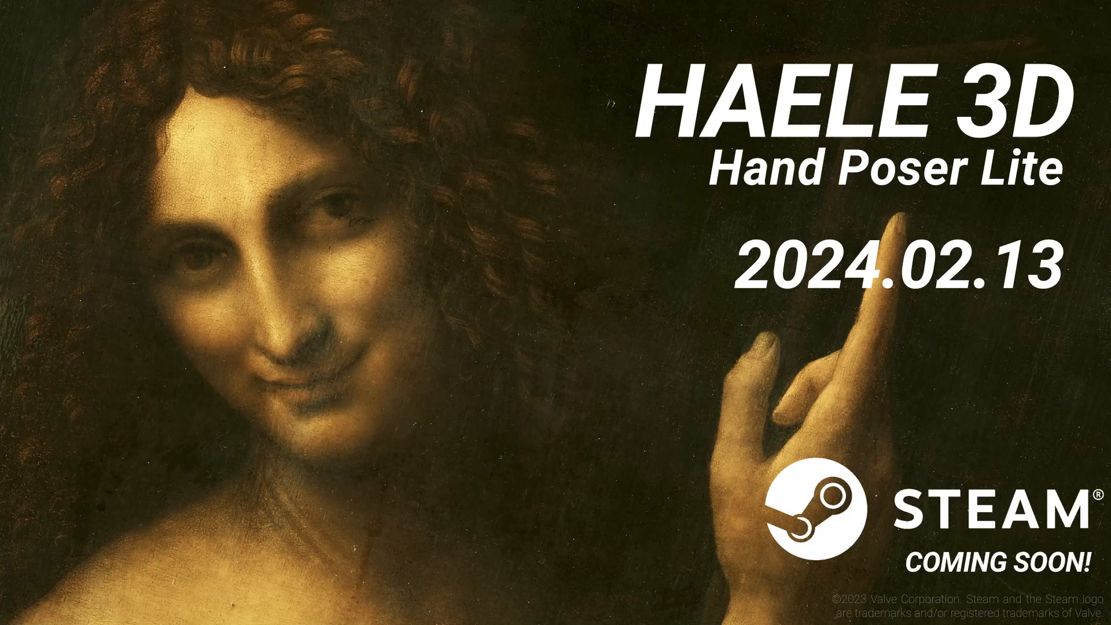